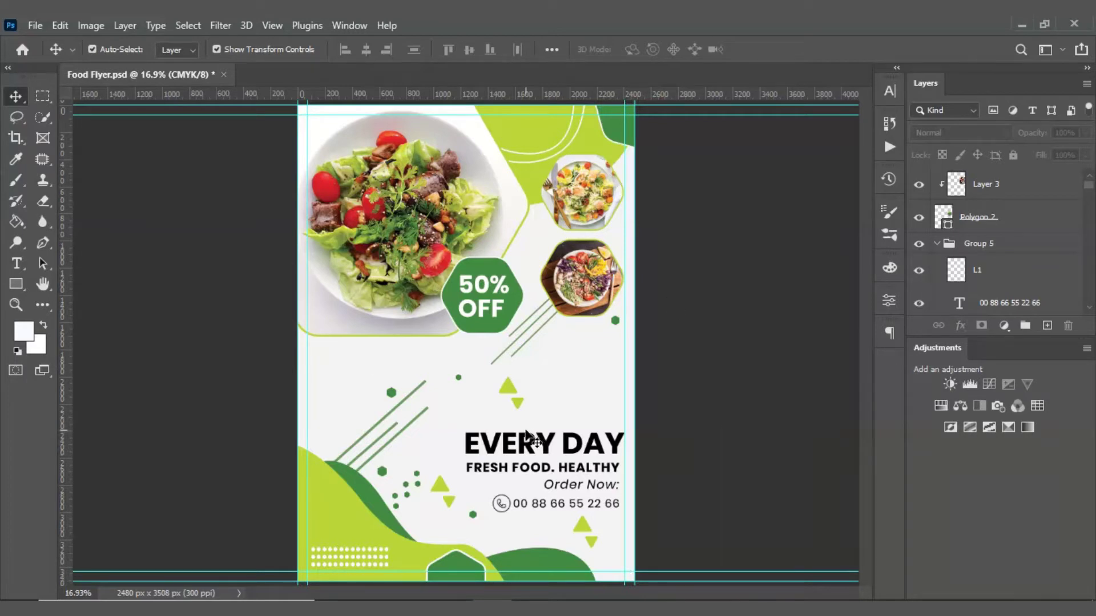
Save Food Flyer.psd and fit the whole flyer on screen
key(ctrl+s)
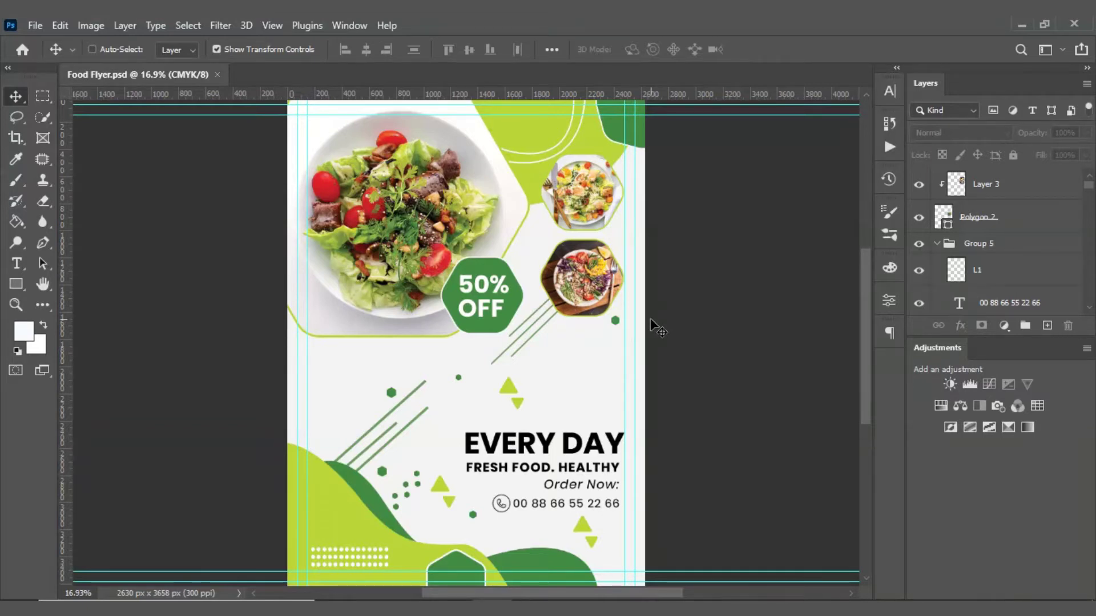
key(ctrl+0)
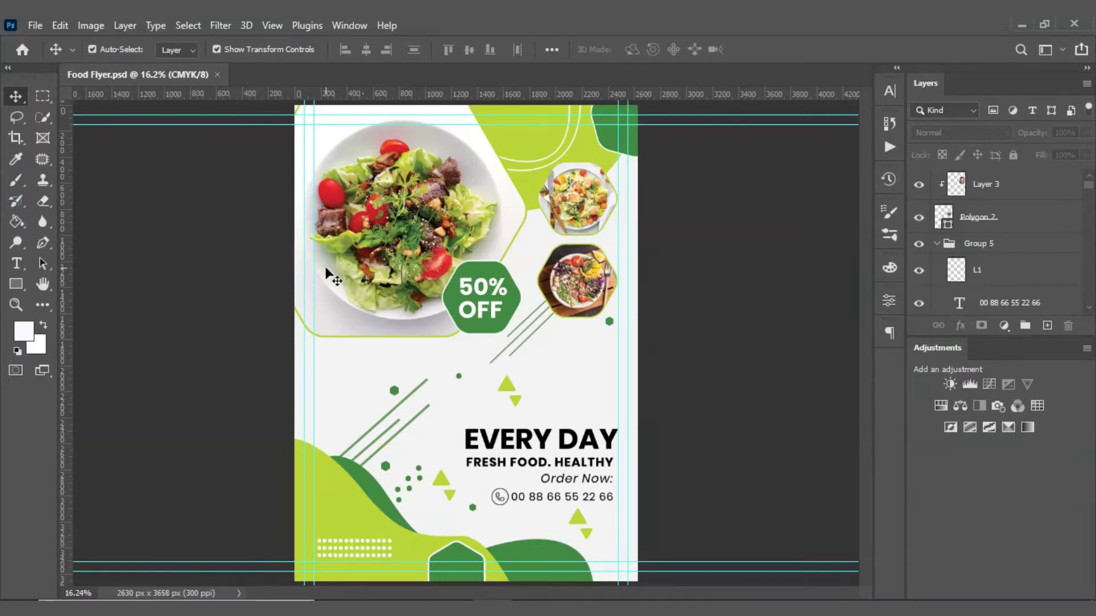
click(35, 26)
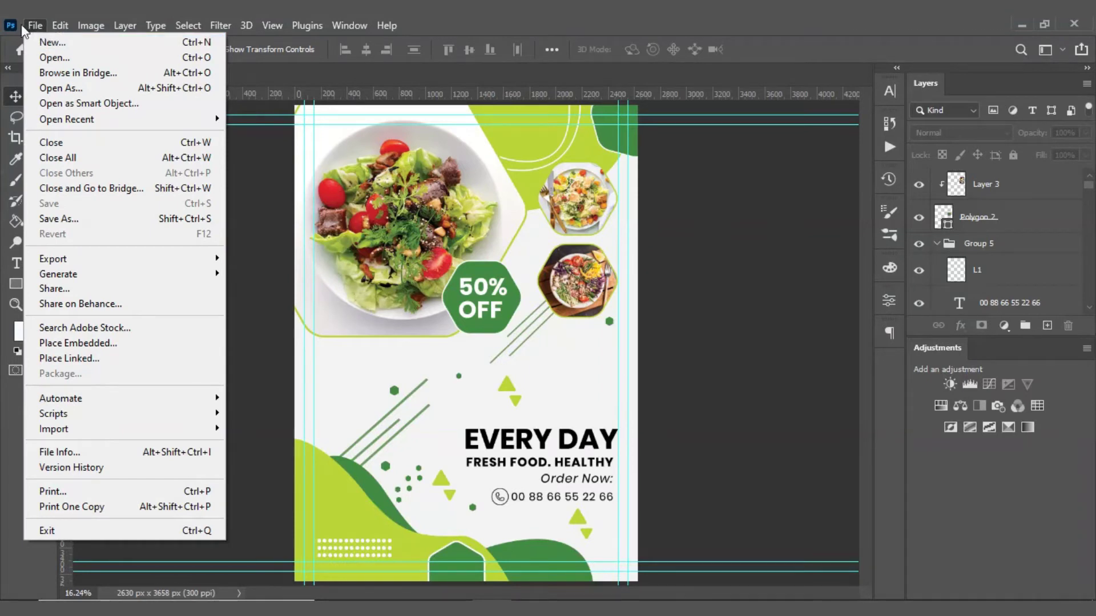
Start a new document and settle on the A4 print preset after comparing with Letter
click(377, 243)
key(ctrl+n)
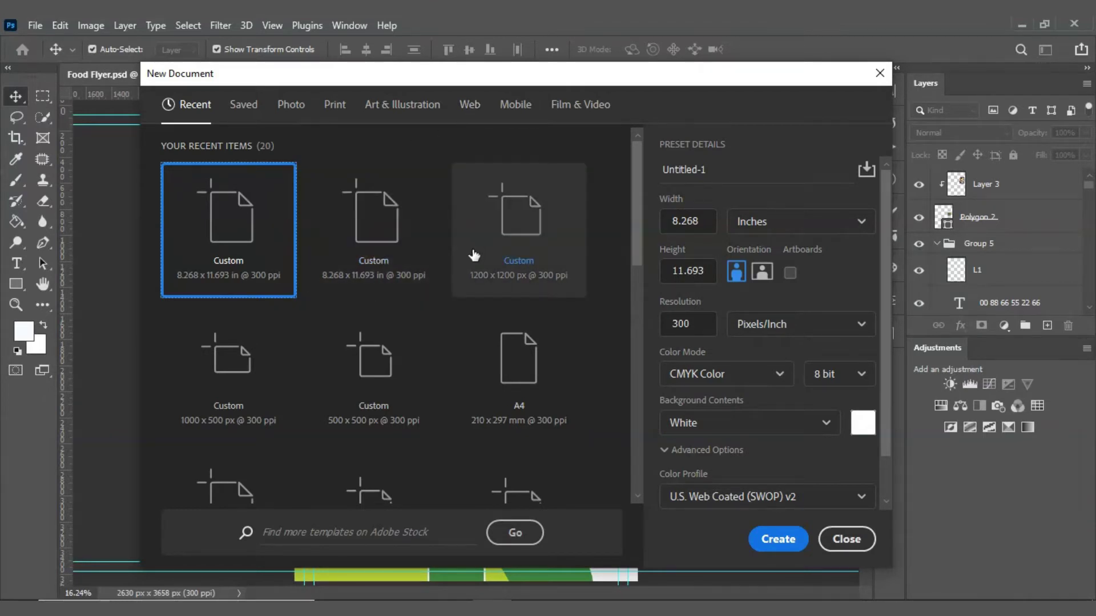
drag(634, 234, 639, 235)
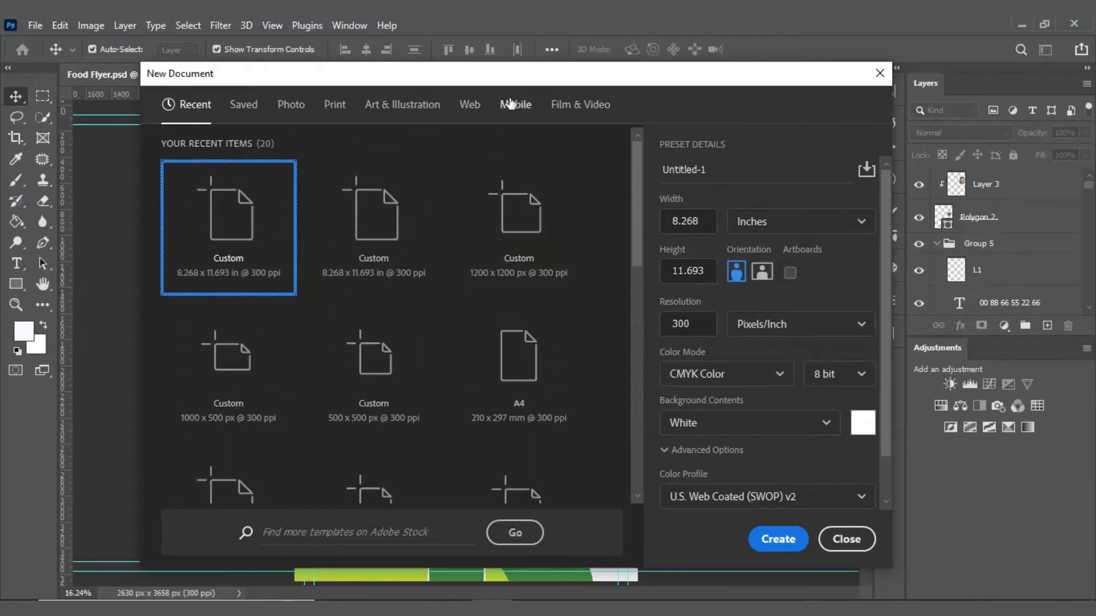
click(339, 107)
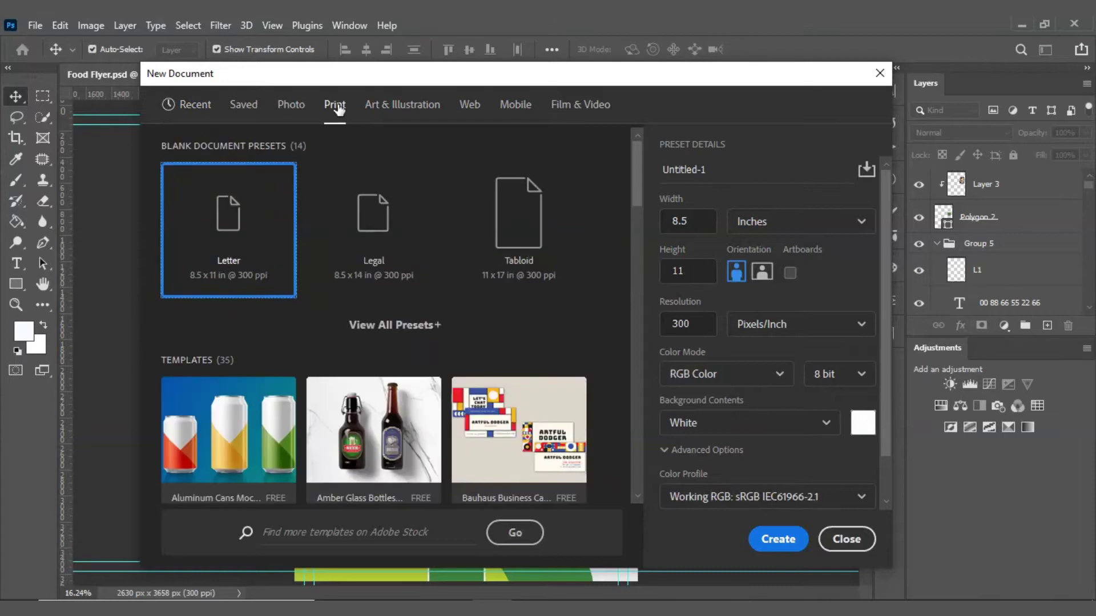
click(371, 326)
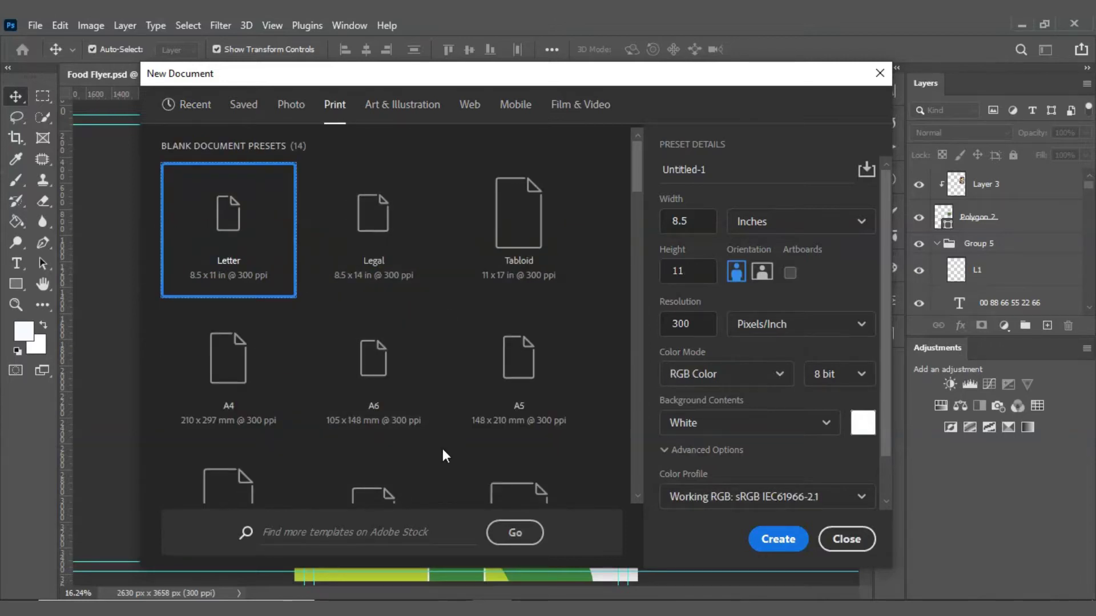
click(237, 400)
click(239, 247)
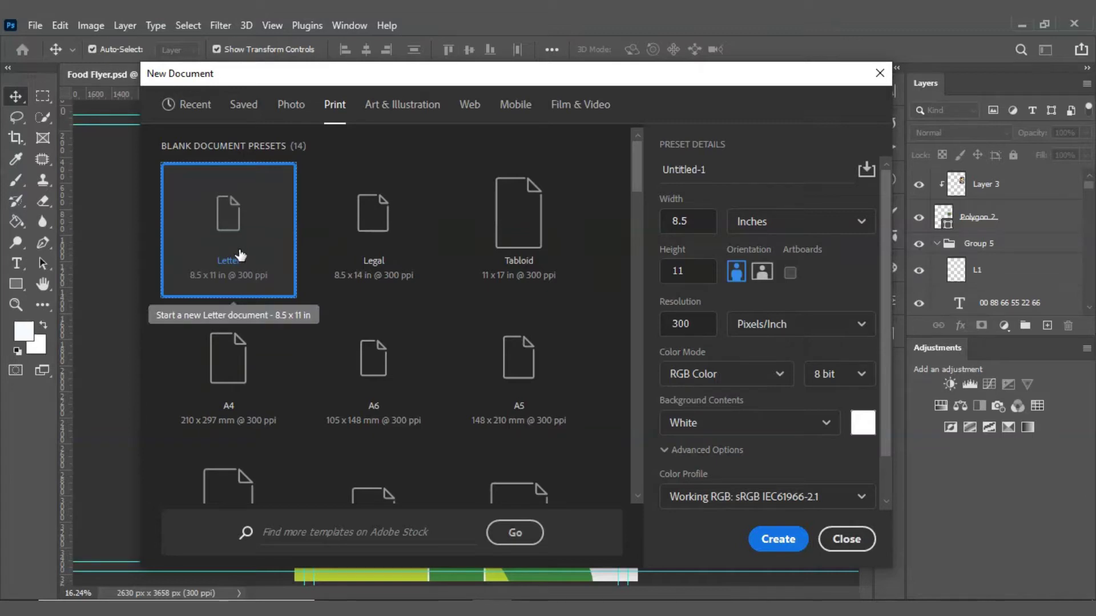
click(229, 377)
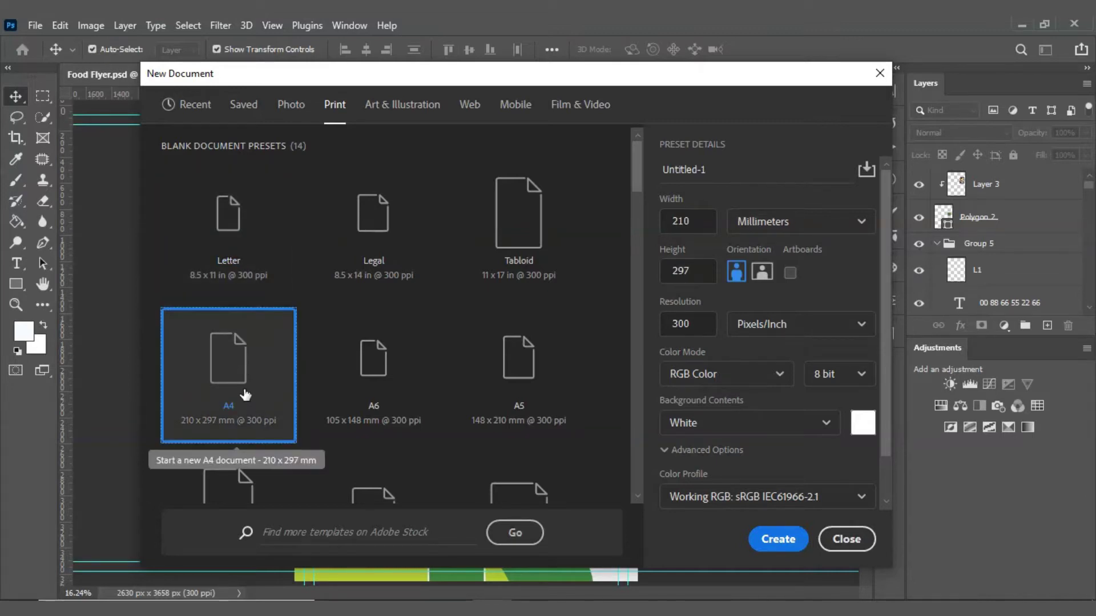
click(251, 231)
click(262, 351)
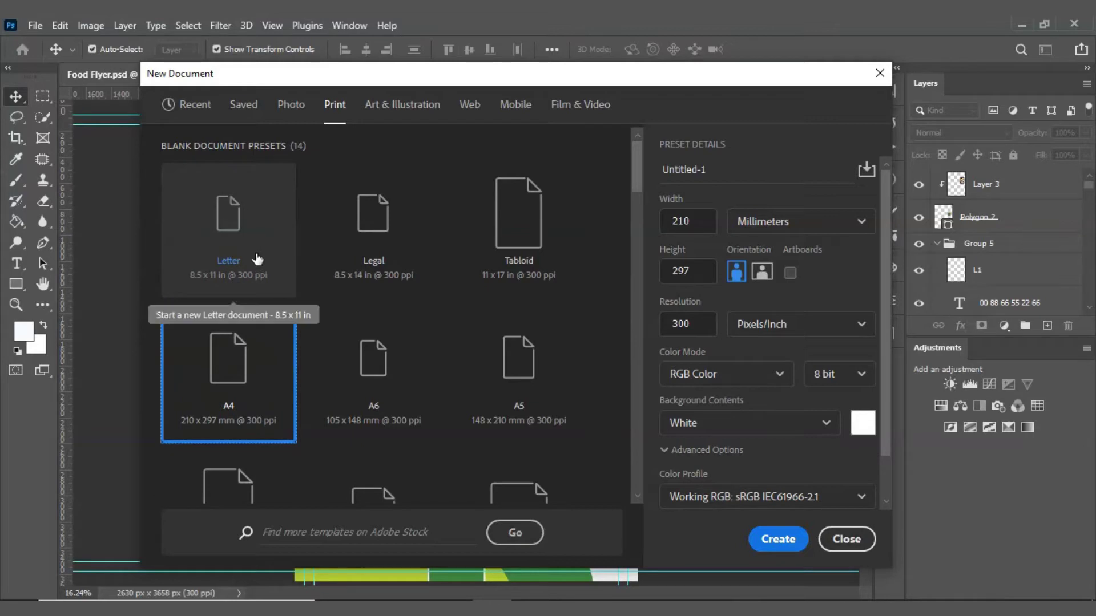
click(257, 260)
click(241, 364)
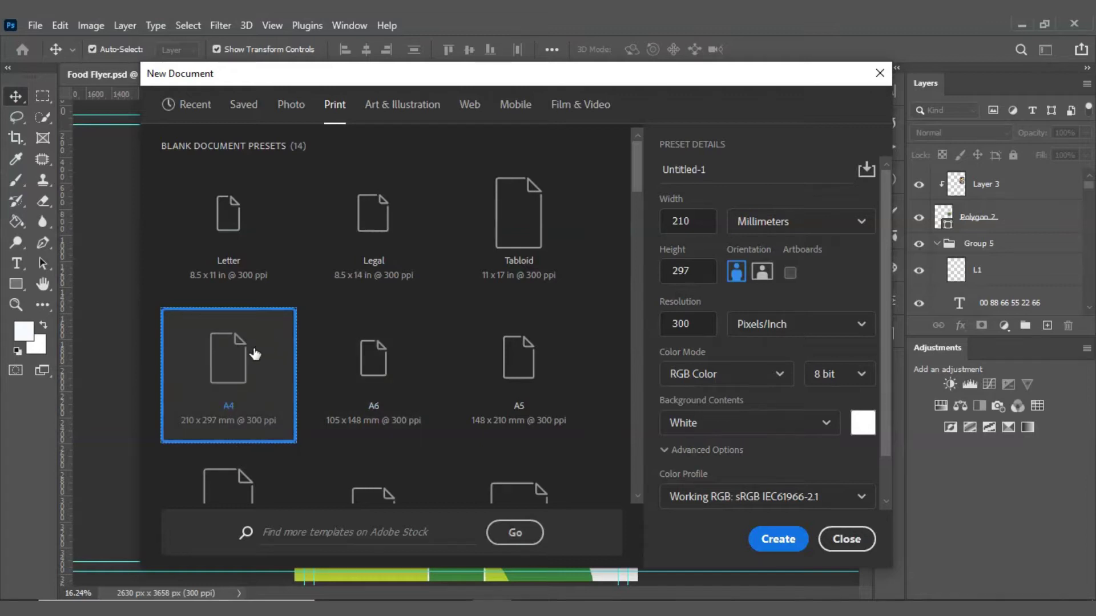
Set units to inches and CMYK colour, then create the A4 300 ppi document
click(799, 221)
click(751, 280)
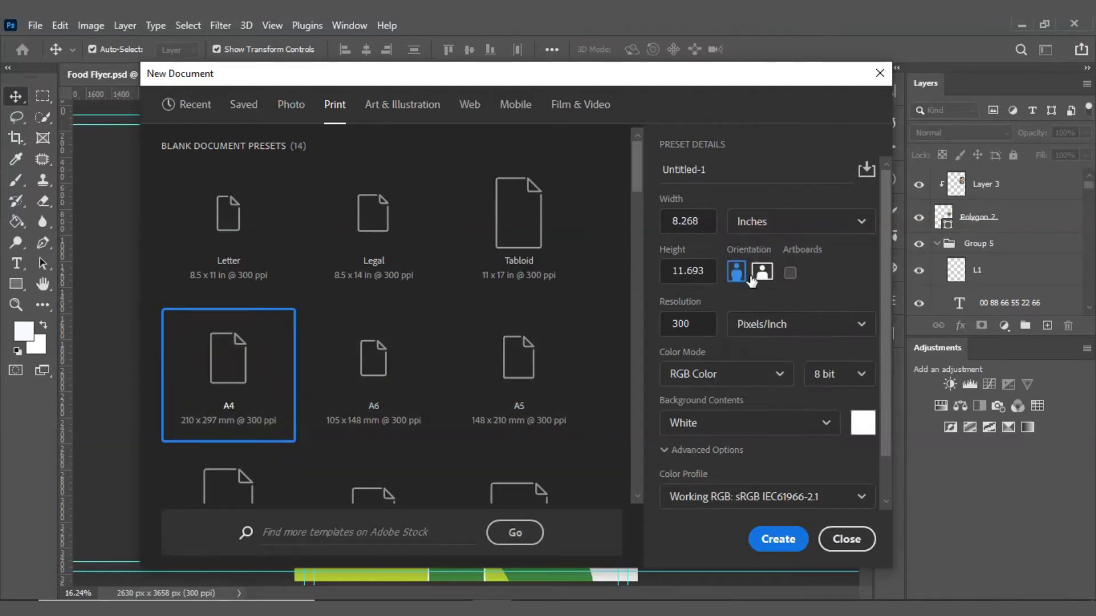
click(707, 377)
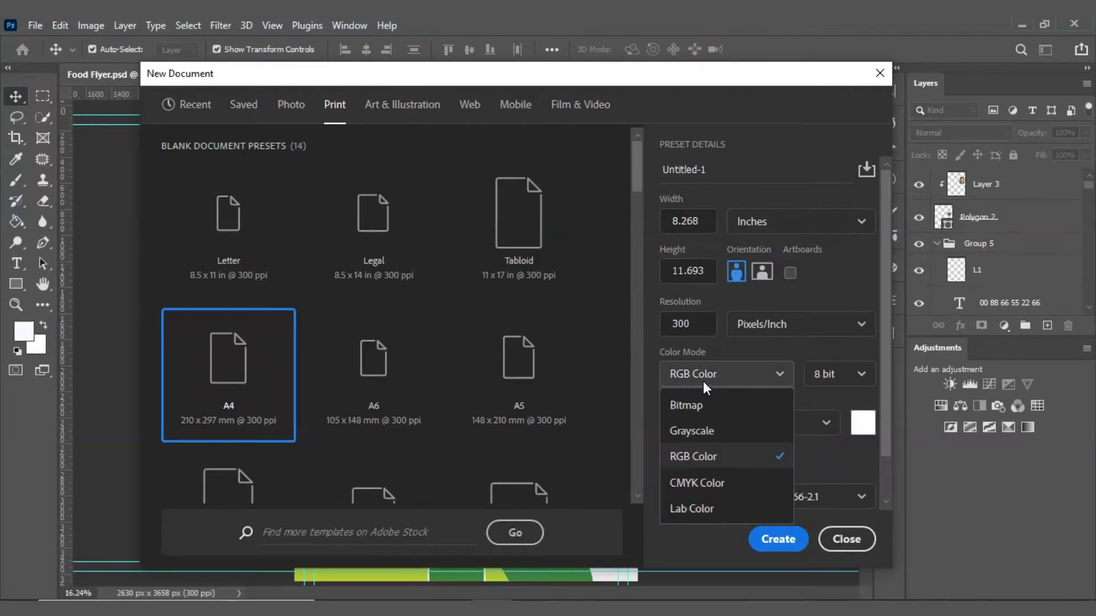
click(703, 484)
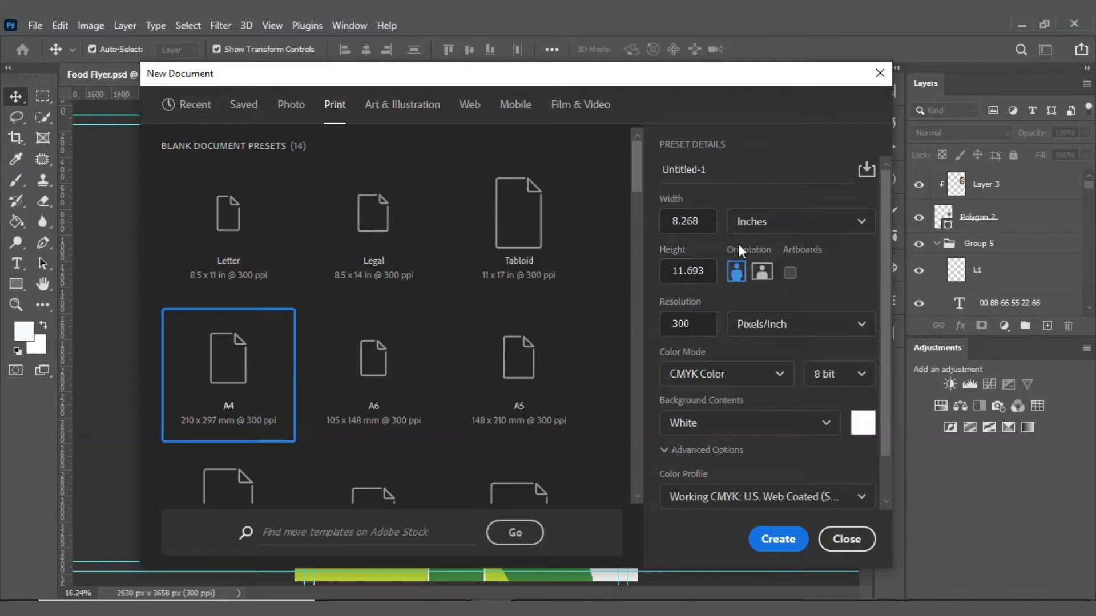
click(765, 540)
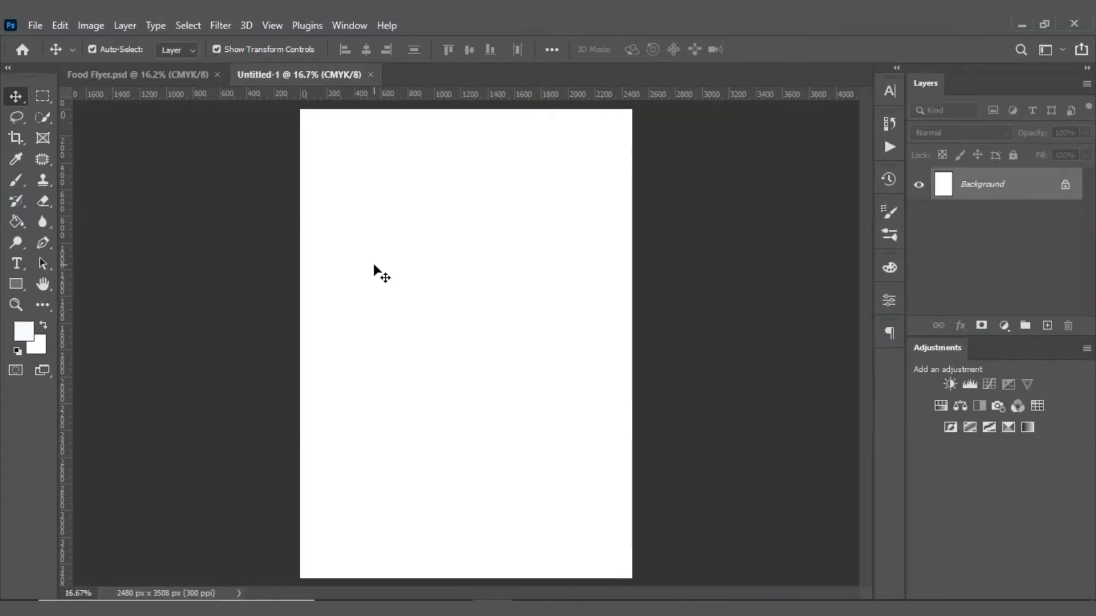
Hide rulers, fit the blank page, then close Untitled-1 to return to Food Flyer.psd
key(ctrl+r)
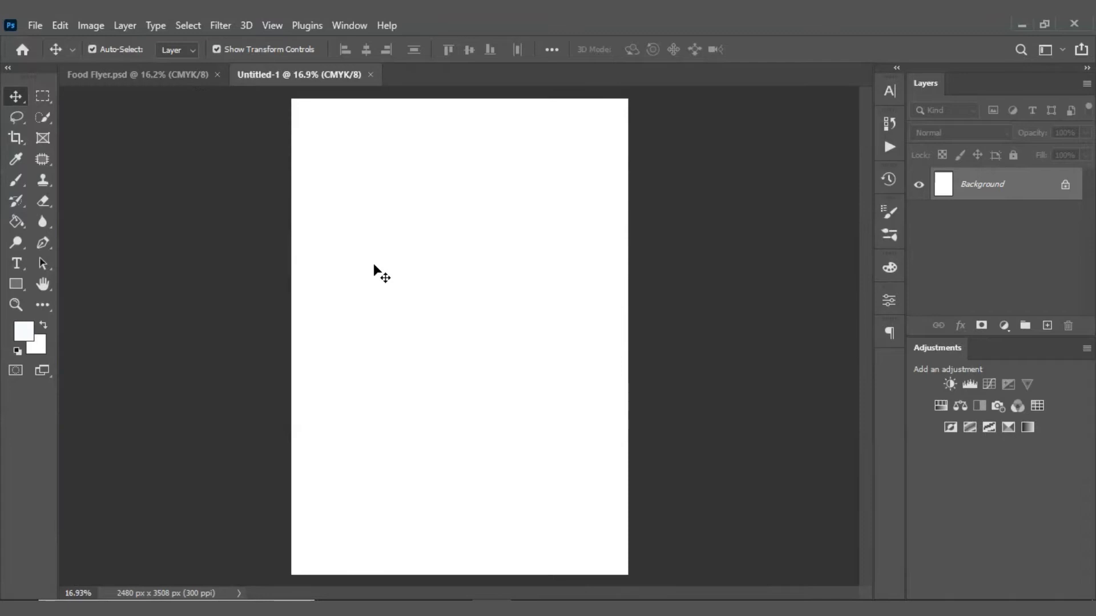
key(ctrl+0)
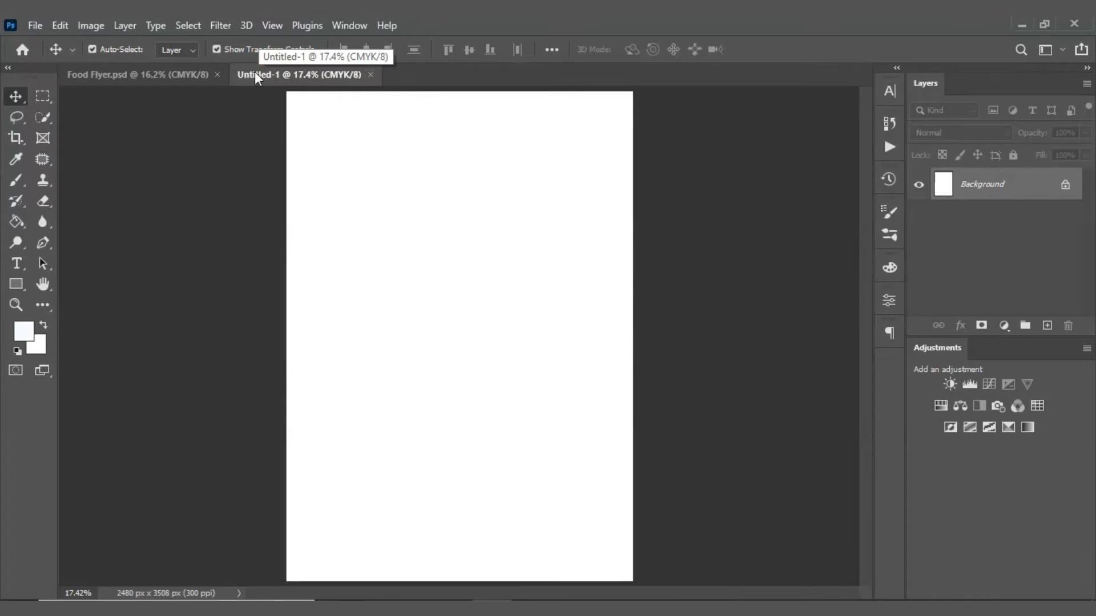
click(370, 74)
Start a new document from File and pick the A4 print preset
click(39, 24)
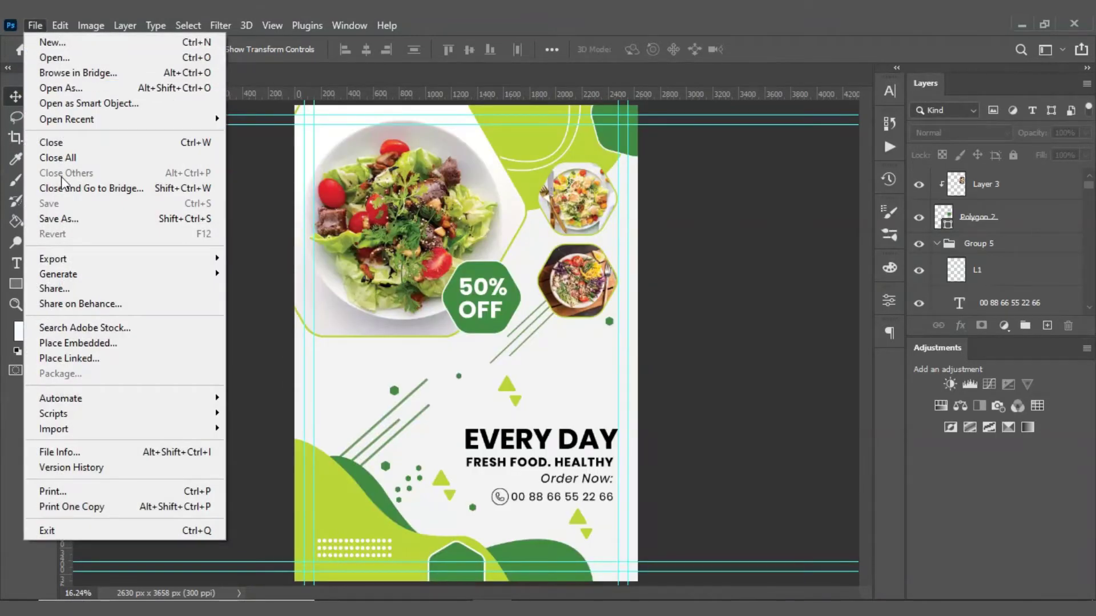
click(52, 42)
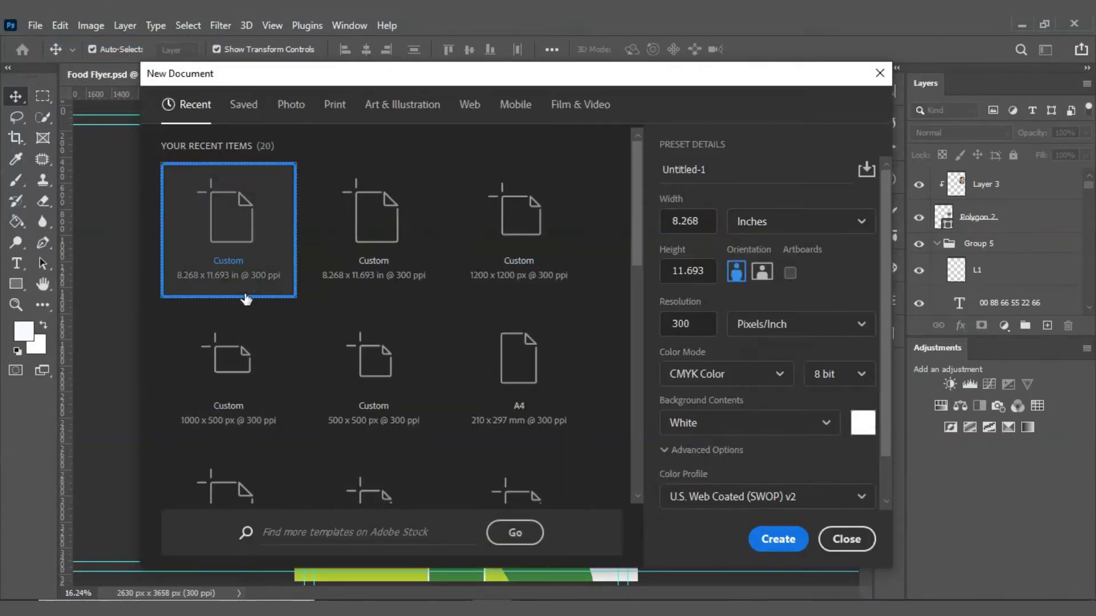
click(454, 117)
click(336, 107)
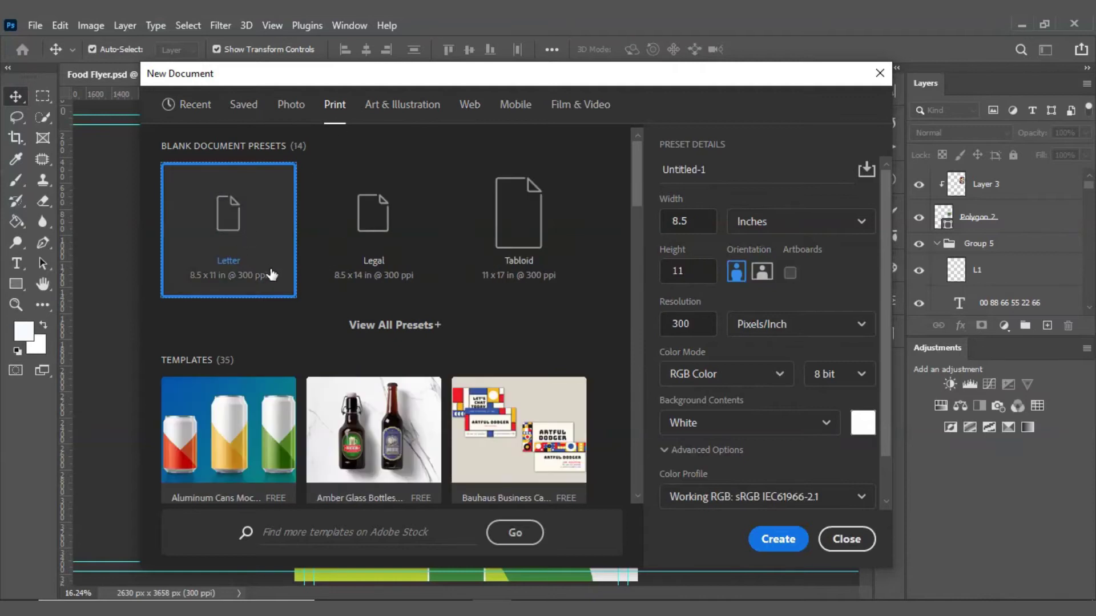
click(371, 325)
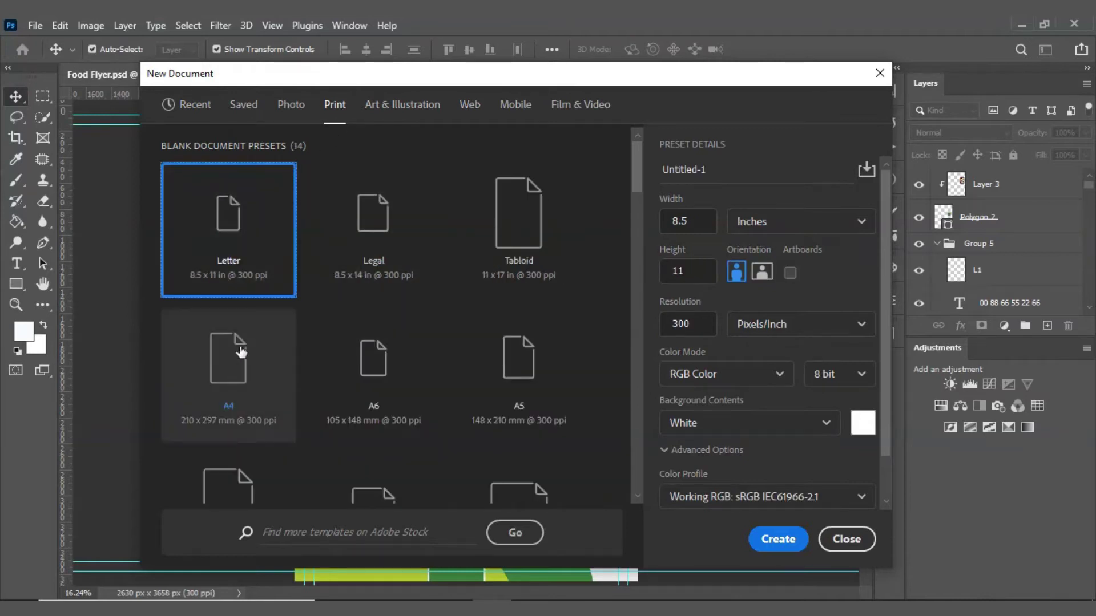
click(216, 383)
click(786, 327)
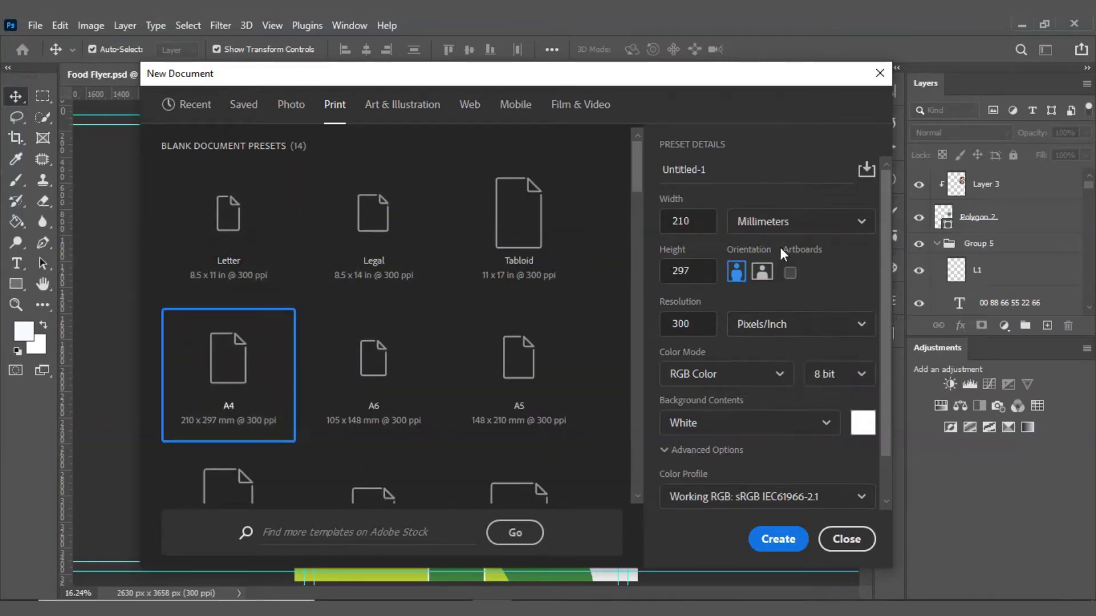
Set units to inches and CMYK colour, name it 'Food Flyer', and create it
click(774, 223)
click(749, 278)
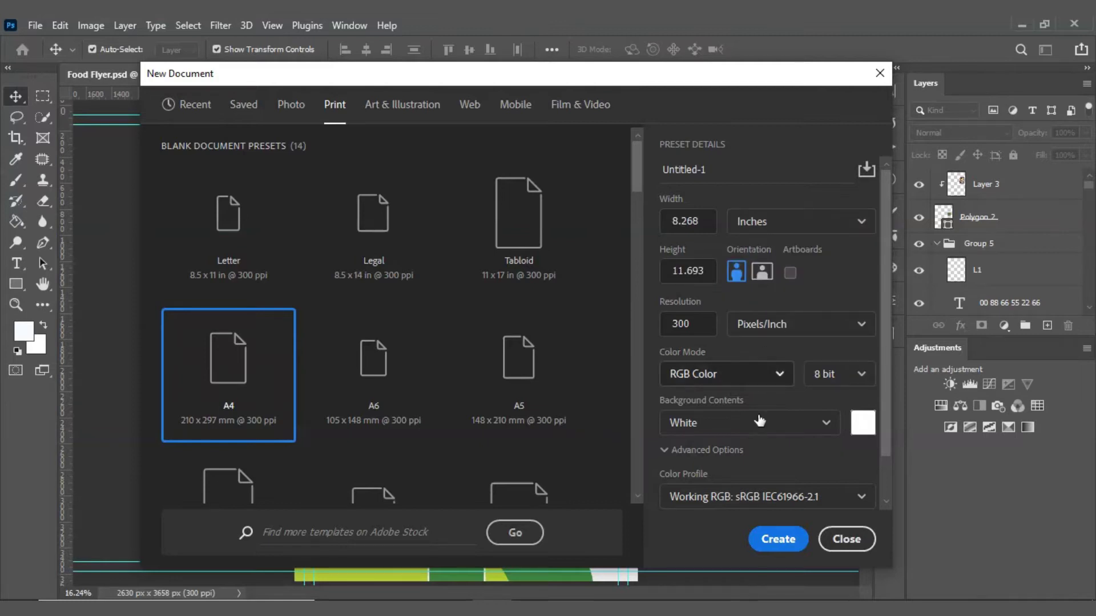
click(720, 376)
click(696, 485)
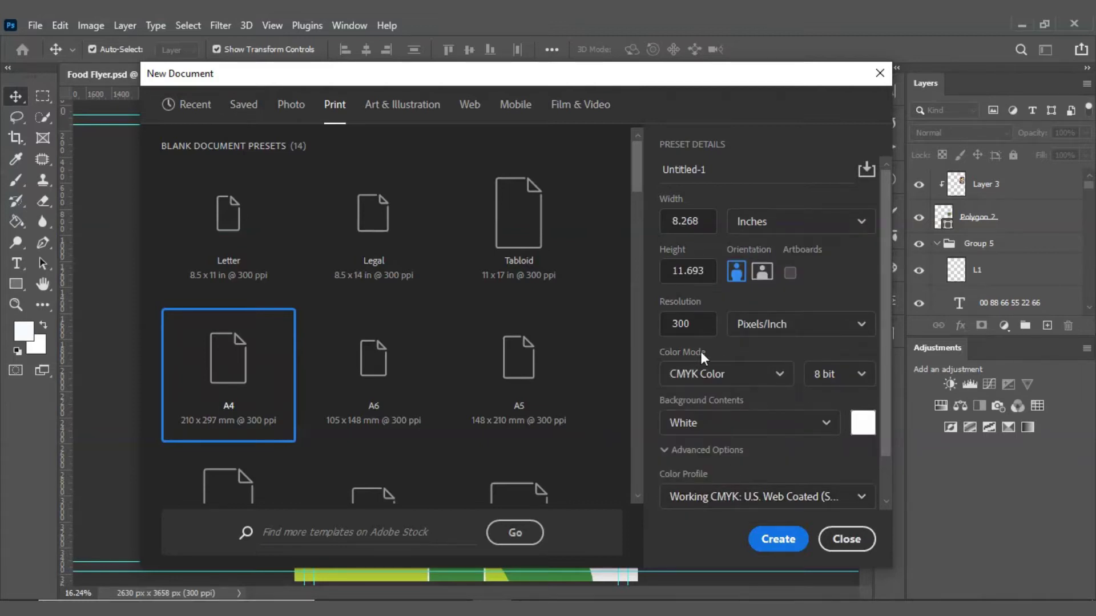
drag(708, 169, 623, 171)
text(Foof)
key(BackSpace)
text(d Fl)
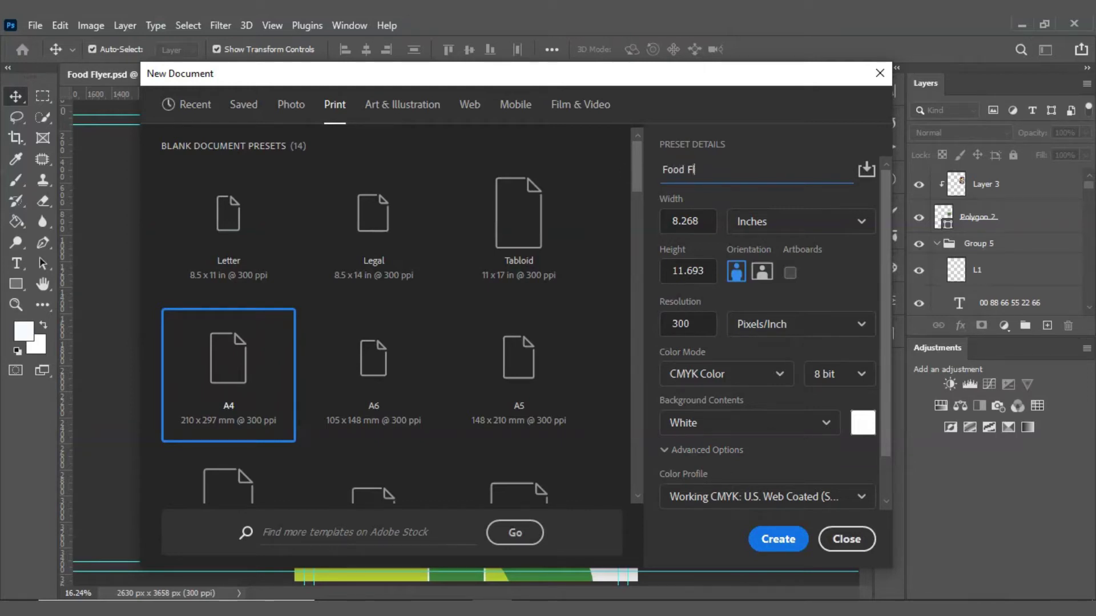
text(yer)
click(781, 547)
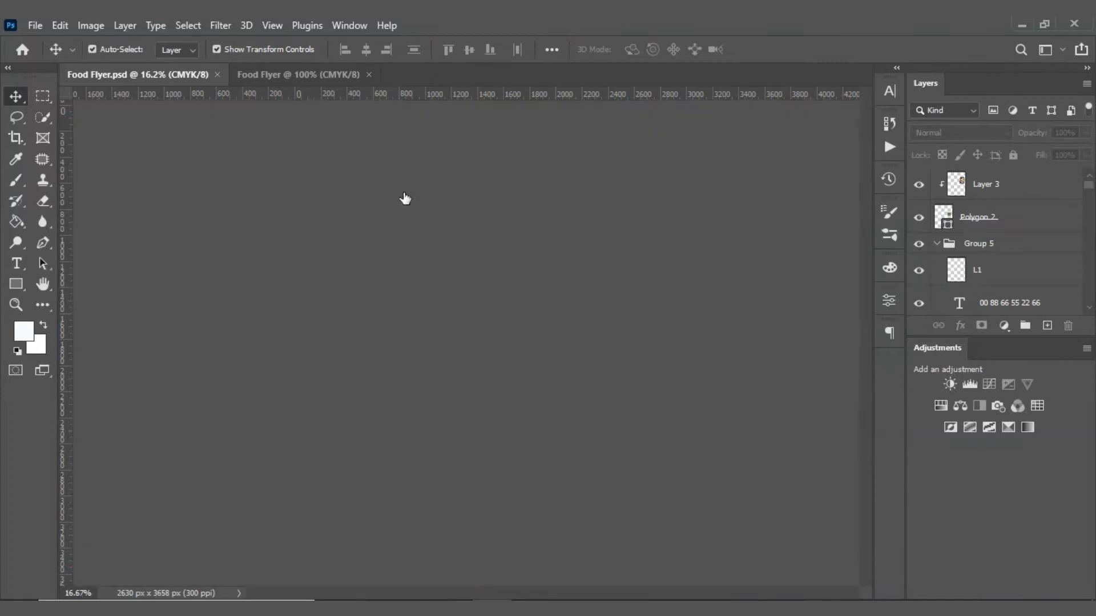
Show pixel rulers and fit the blank 2480 × 3508 px page in the window
key(ctrl+r)
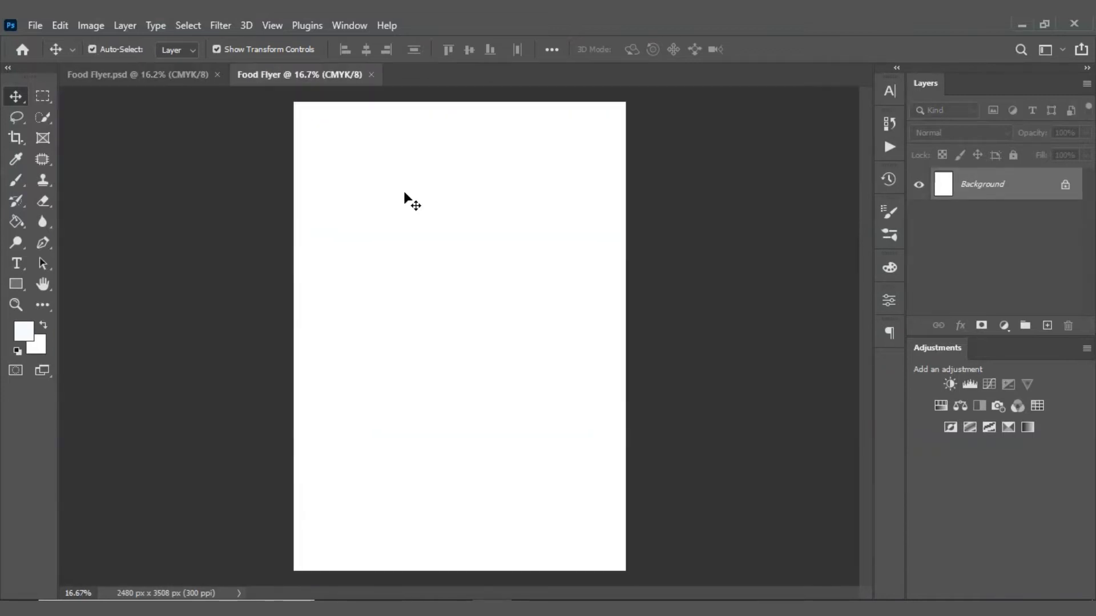
key(ctrl+0)
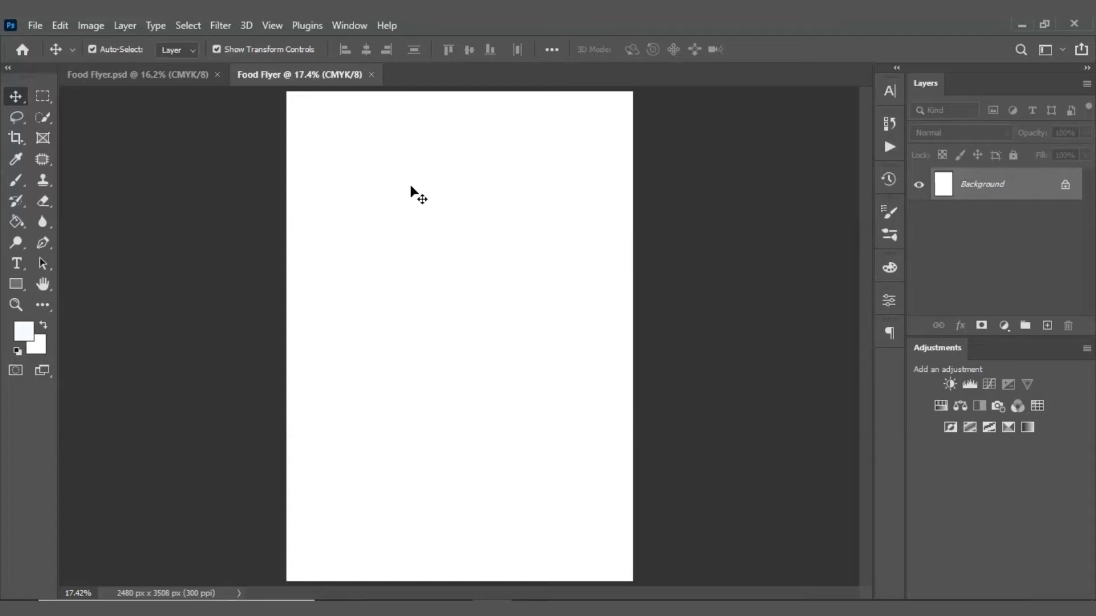
key(ctrl+r)
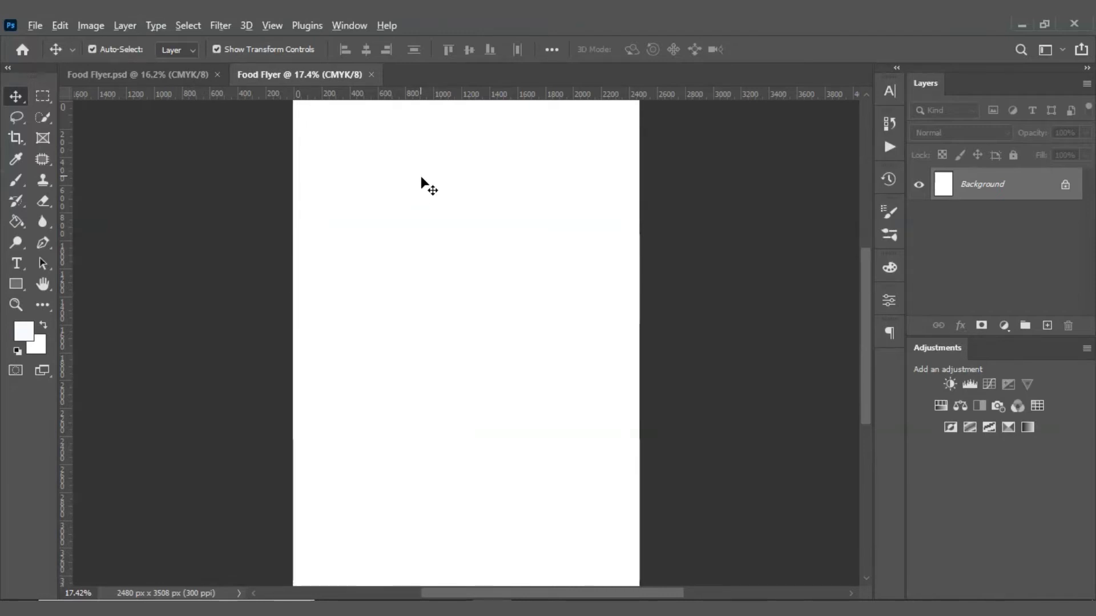
key(ctrl+0)
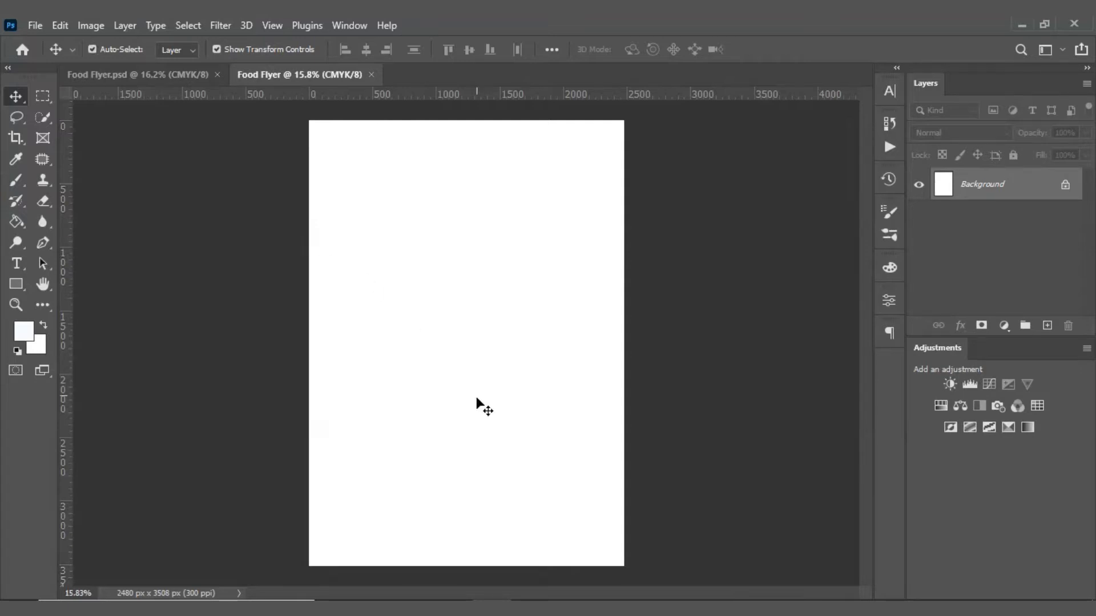
Drag guides onto the left, top, right and bottom edges of the blank page
drag(68, 287, 308, 301)
drag(408, 95, 404, 120)
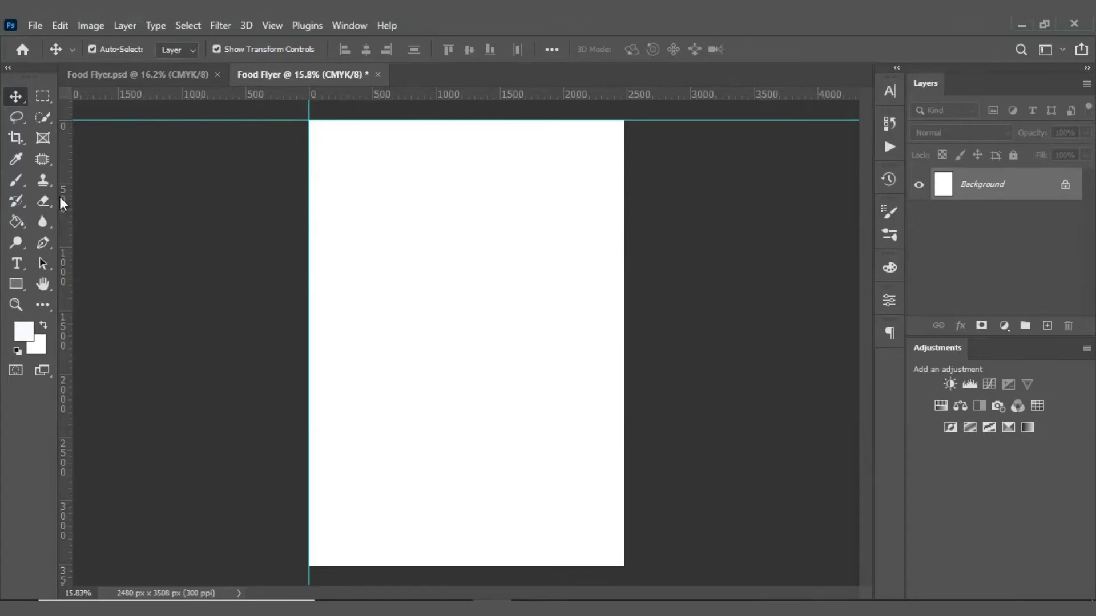
drag(64, 188, 64, 193)
mouse_move(64, 188)
mouse_down()
mouse_move(369, 235)
mouse_move(622, 241)
mouse_up()
mouse_move(489, 94)
mouse_down()
mouse_move(503, 196)
mouse_move(506, 482)
mouse_move(478, 566)
mouse_up()
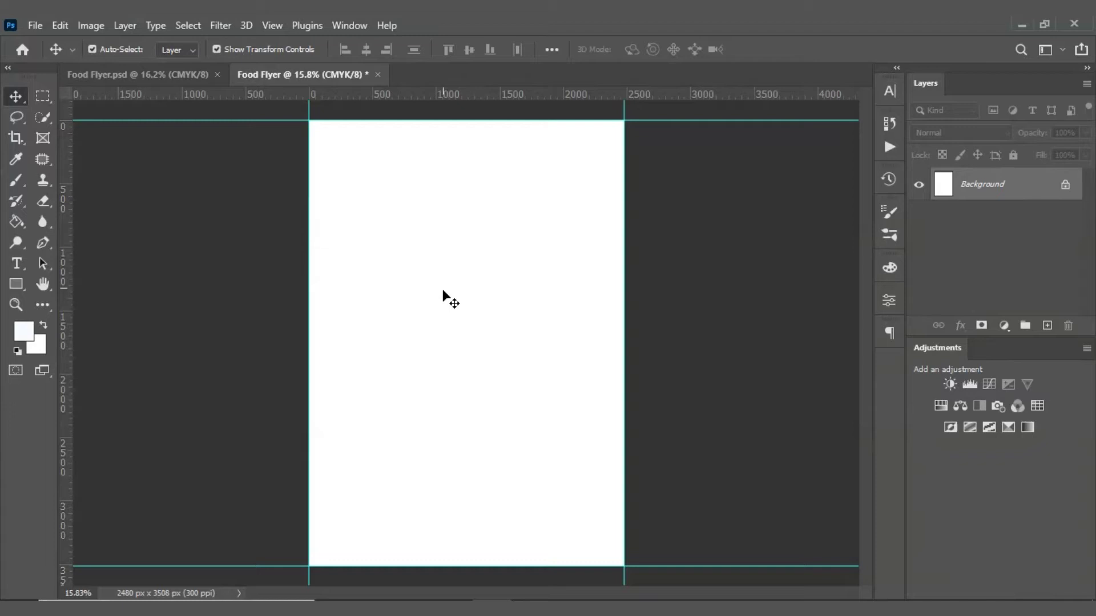
In Canvas Size, keep Relative checked and measure the change in inches
click(94, 26)
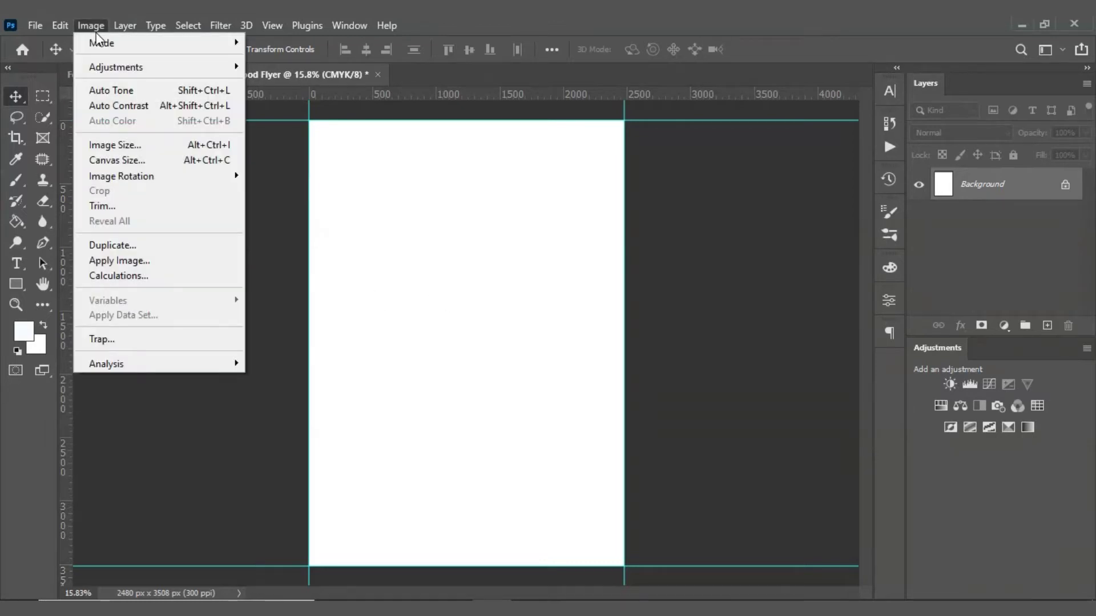
click(205, 162)
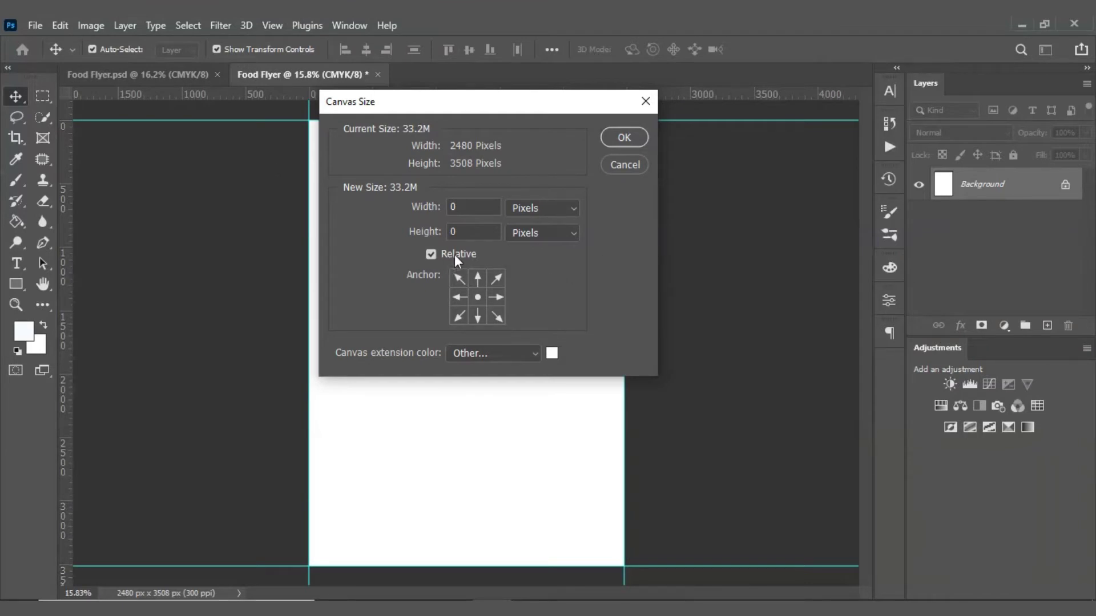
click(433, 255)
click(431, 256)
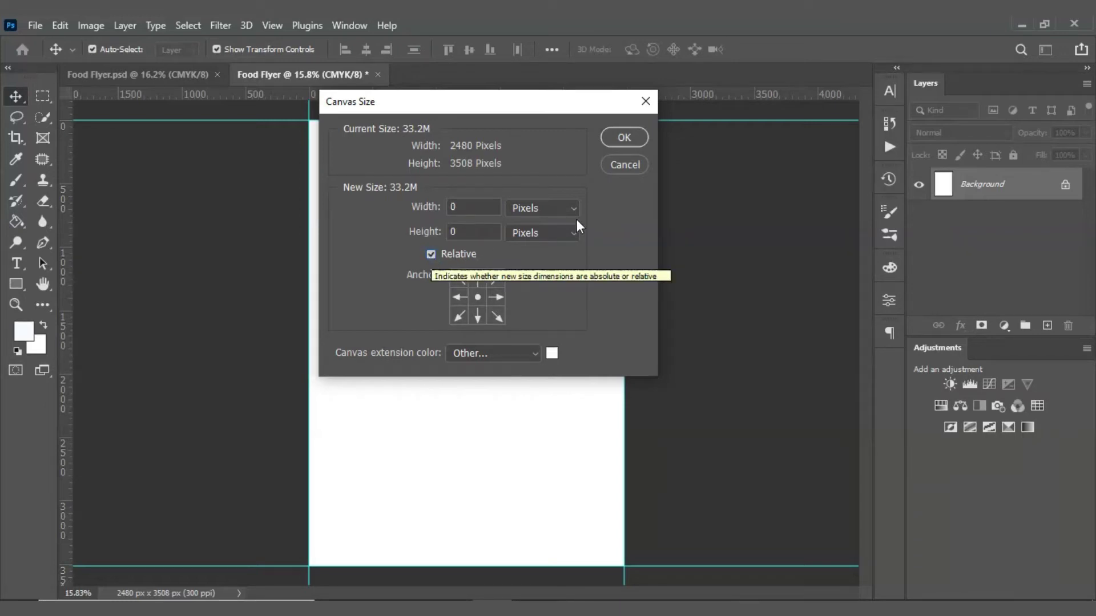
click(530, 207)
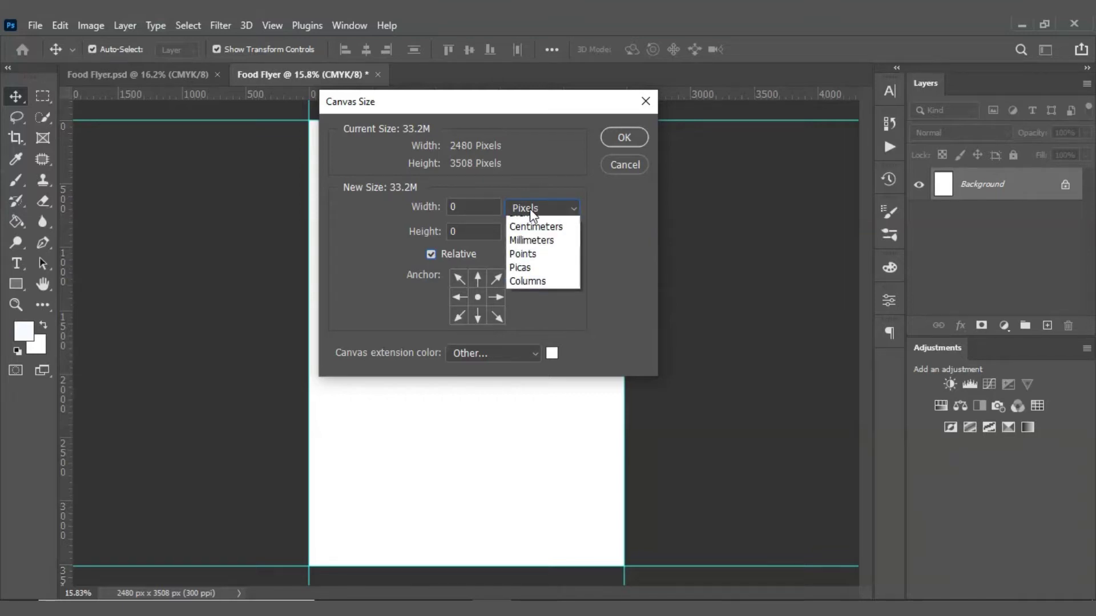
click(530, 253)
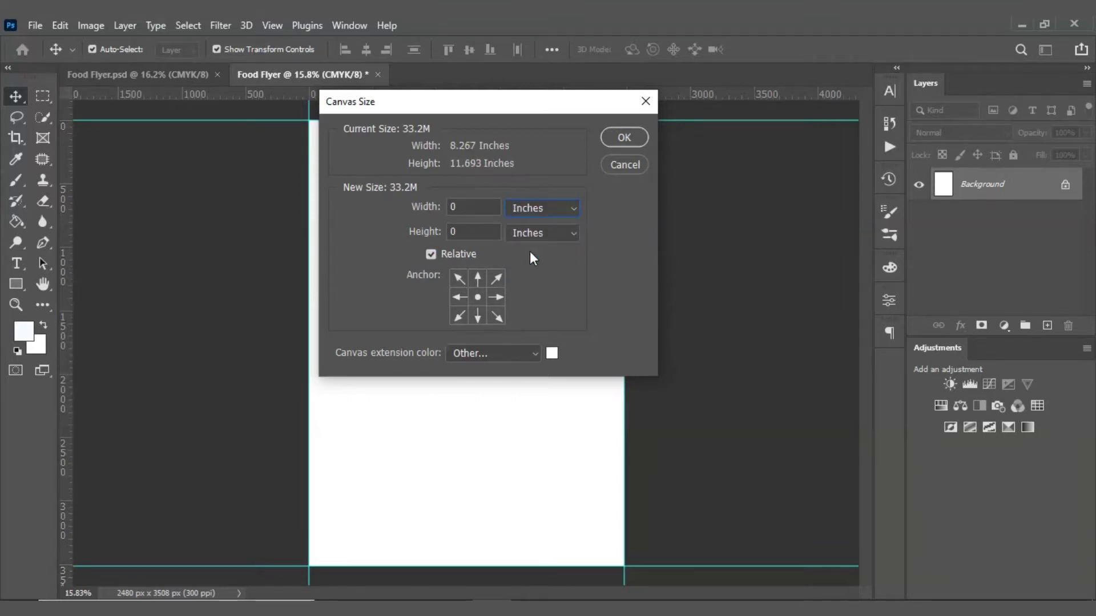
Change width and height by -0.5 inch and accept clipping, giving 2330 × 3358 px
click(475, 204)
drag(420, 105, 589, 127)
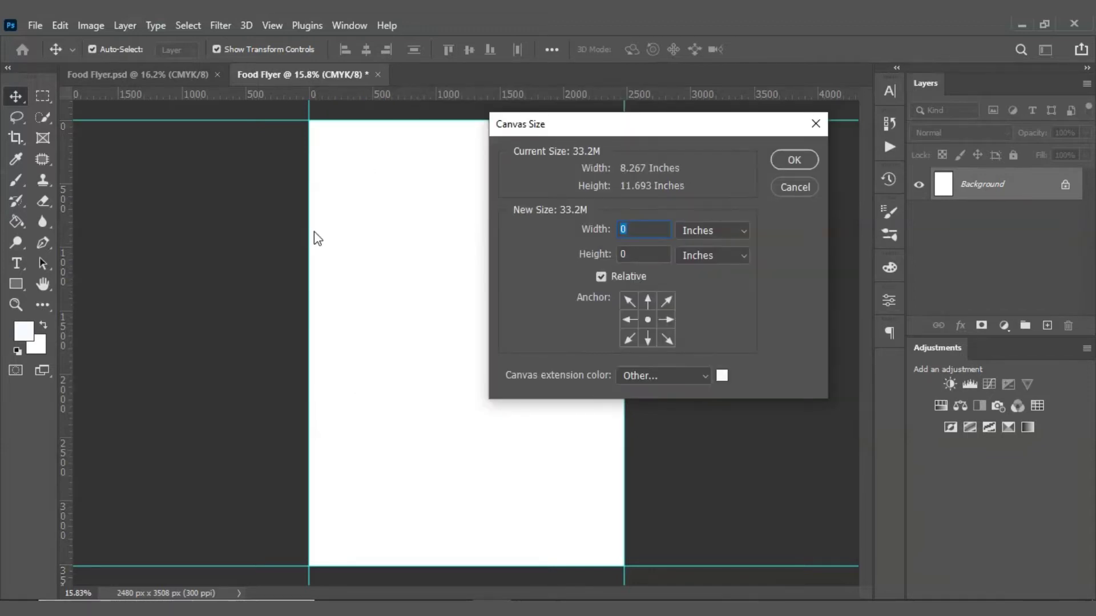
drag(662, 123, 583, 117)
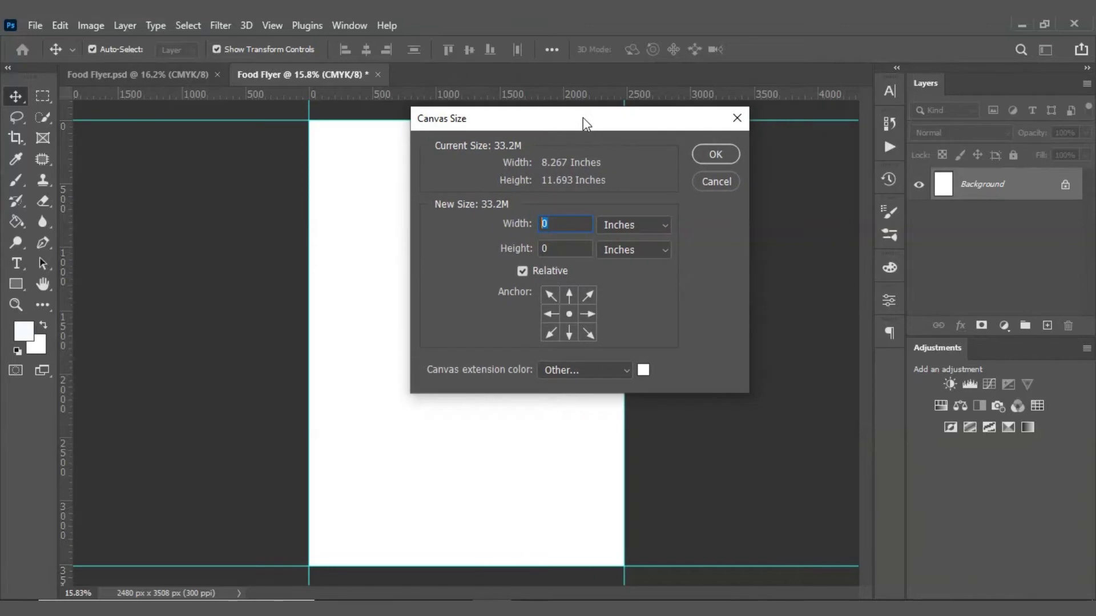
text(-0.)
text(5)
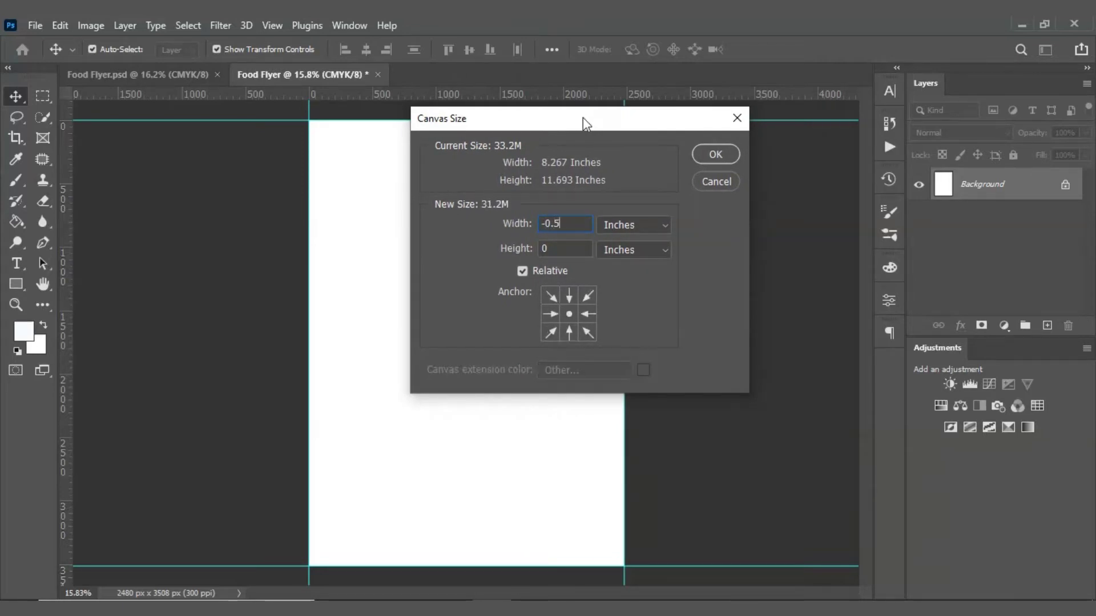
click(552, 247)
key(BackSpace)
text(-)
text(0.5)
click(714, 153)
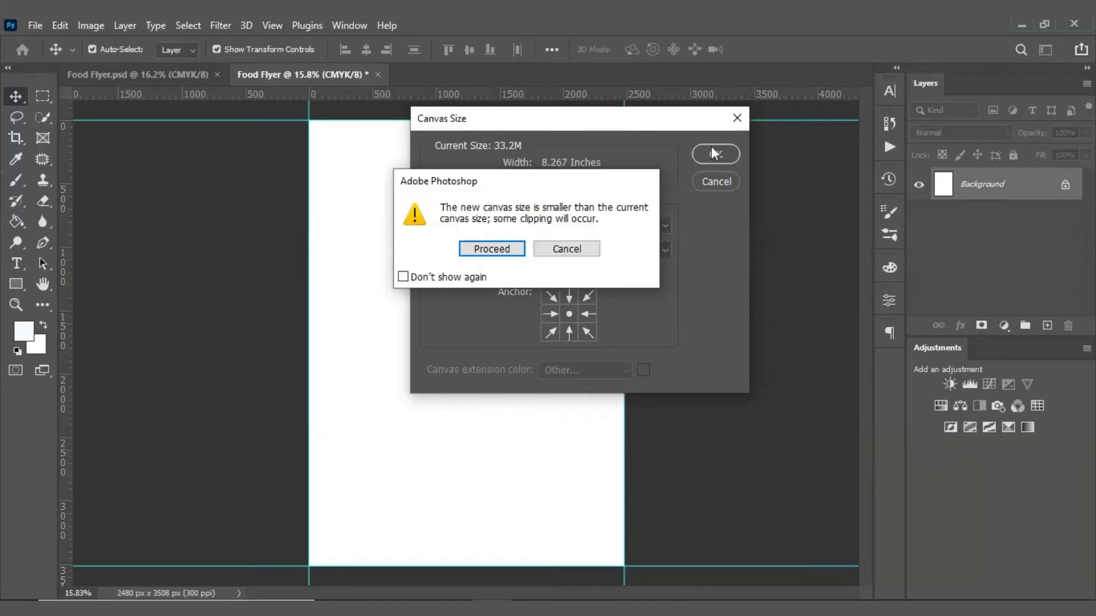
click(489, 251)
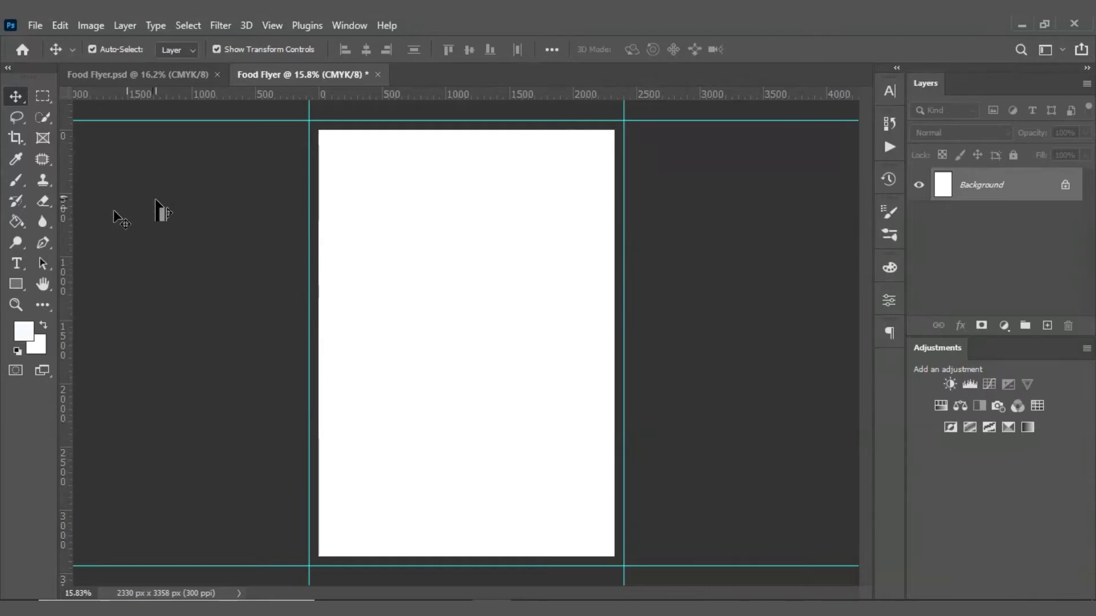
Add guides on the trimmed page's left, top, right and bottom edges, then fit the page
drag(67, 228, 318, 264)
drag(470, 92, 465, 129)
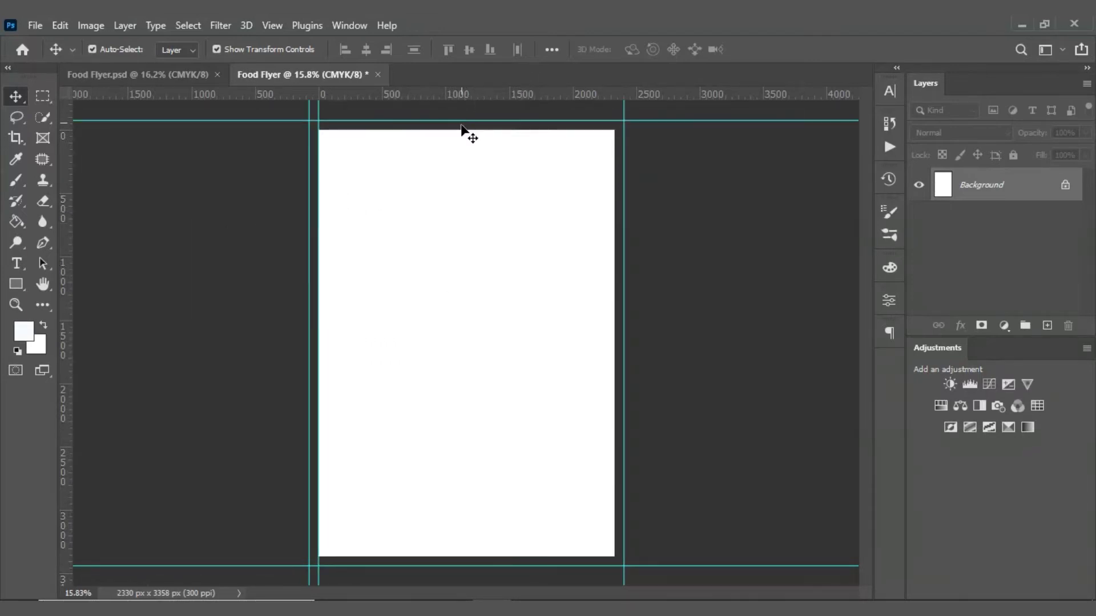
drag(64, 226, 615, 294)
drag(514, 94, 400, 557)
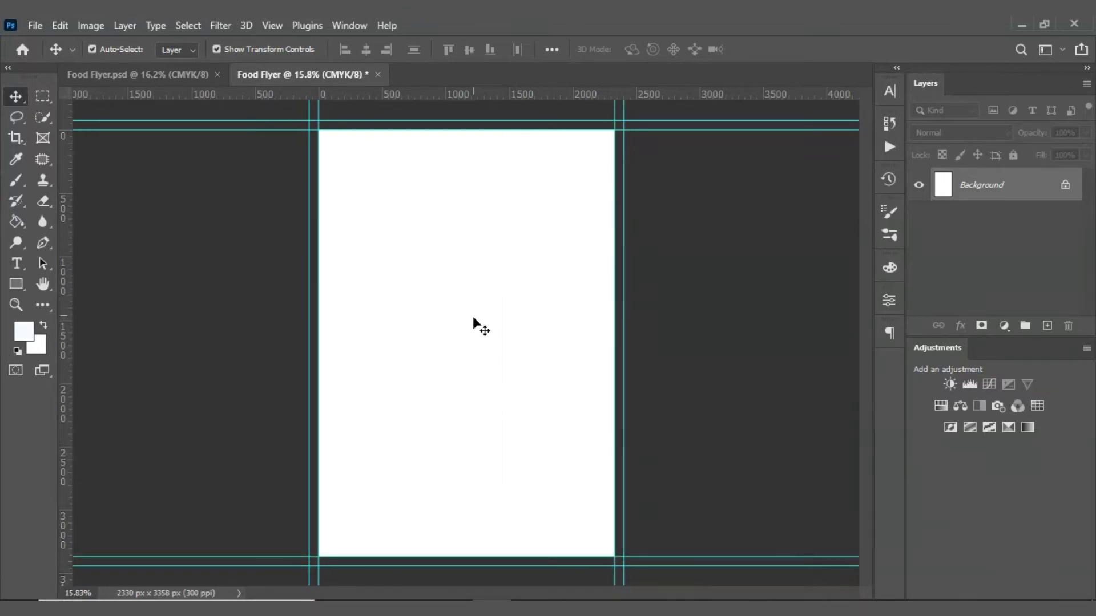
scroll(283, 222, up, 3)
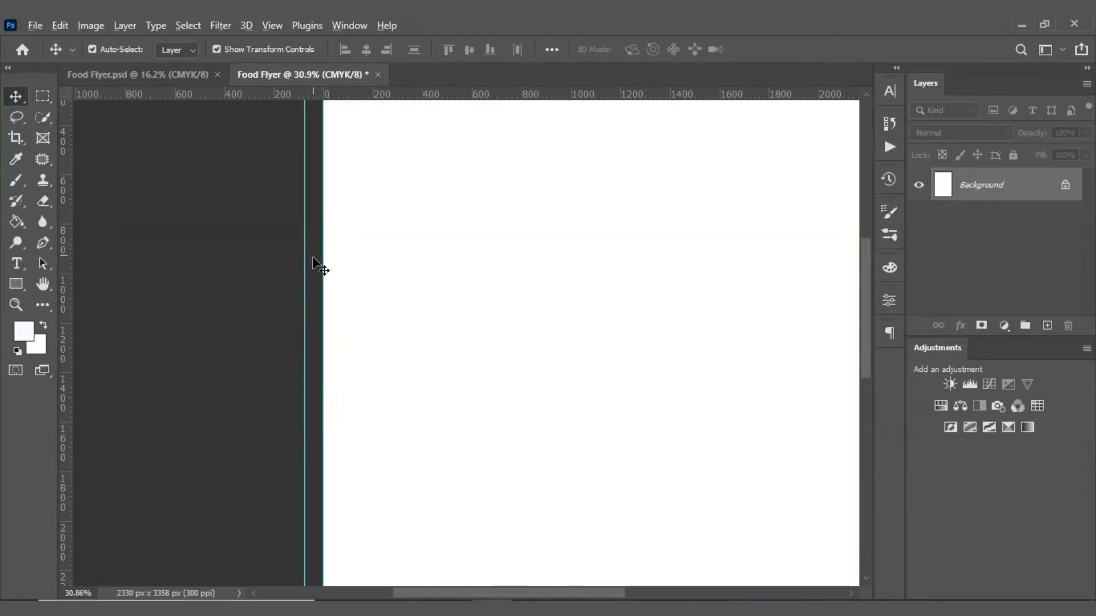
scroll(313, 257, down, 1)
scroll(315, 258, down, 1)
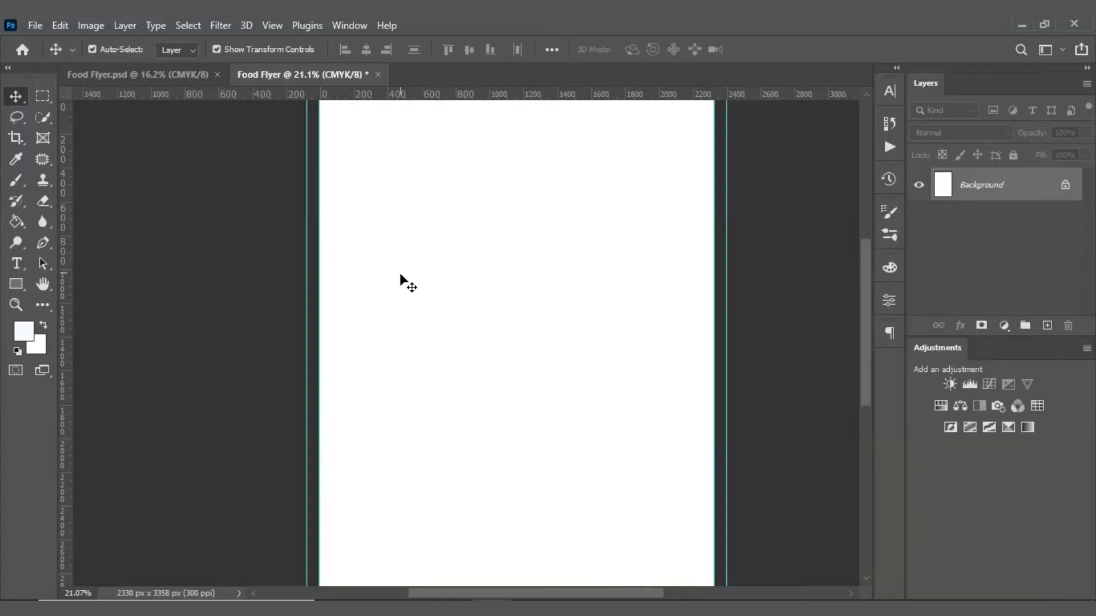
key(ctrl+0)
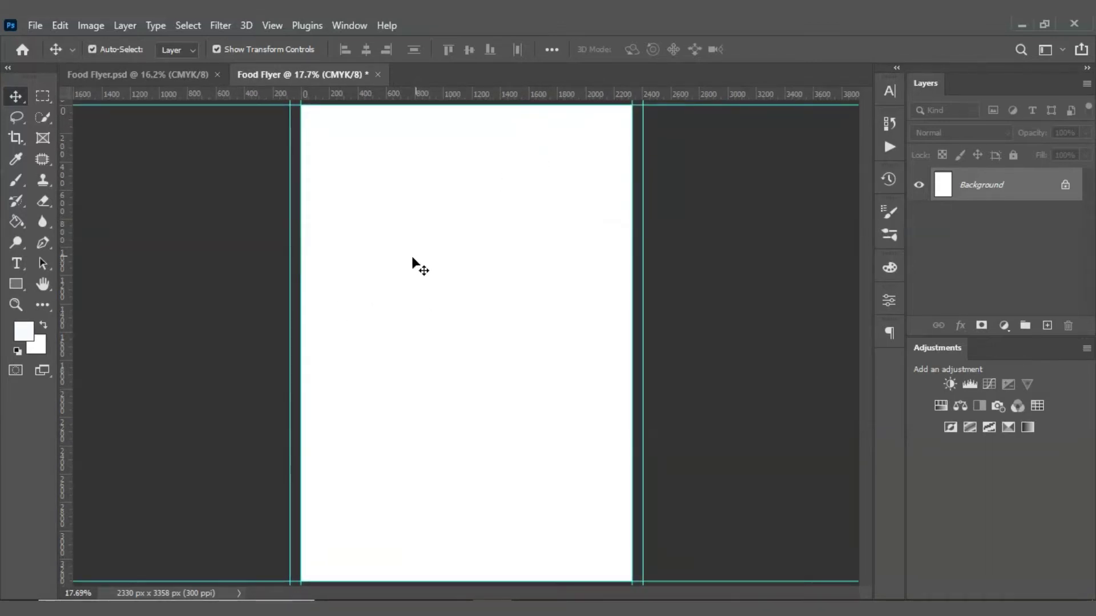
scroll(407, 265, down, 1)
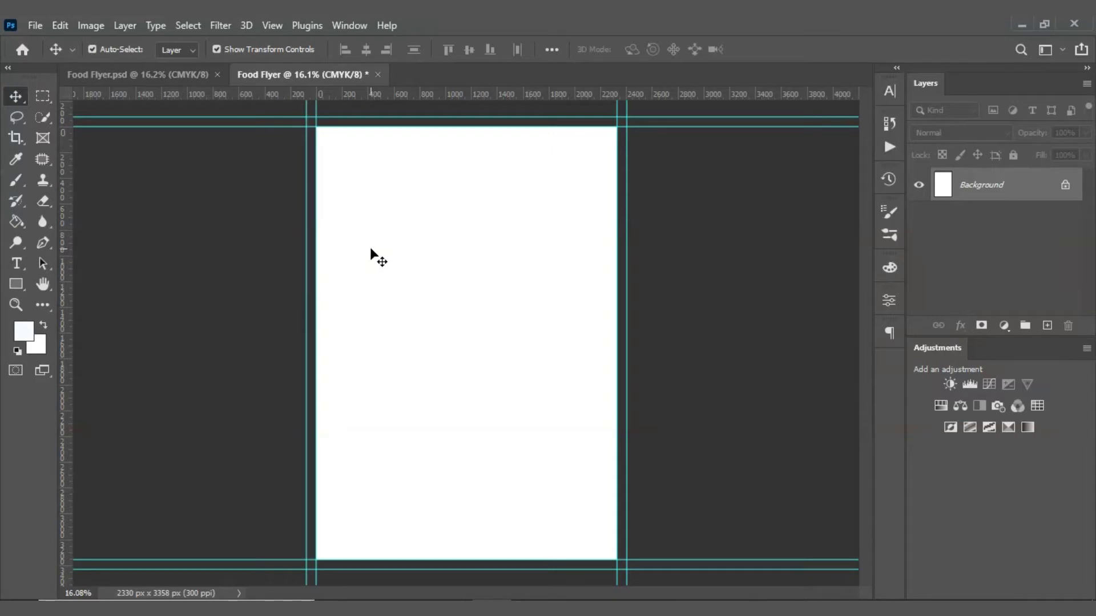
Bring up Canvas Size again and set the size units to inches
click(90, 25)
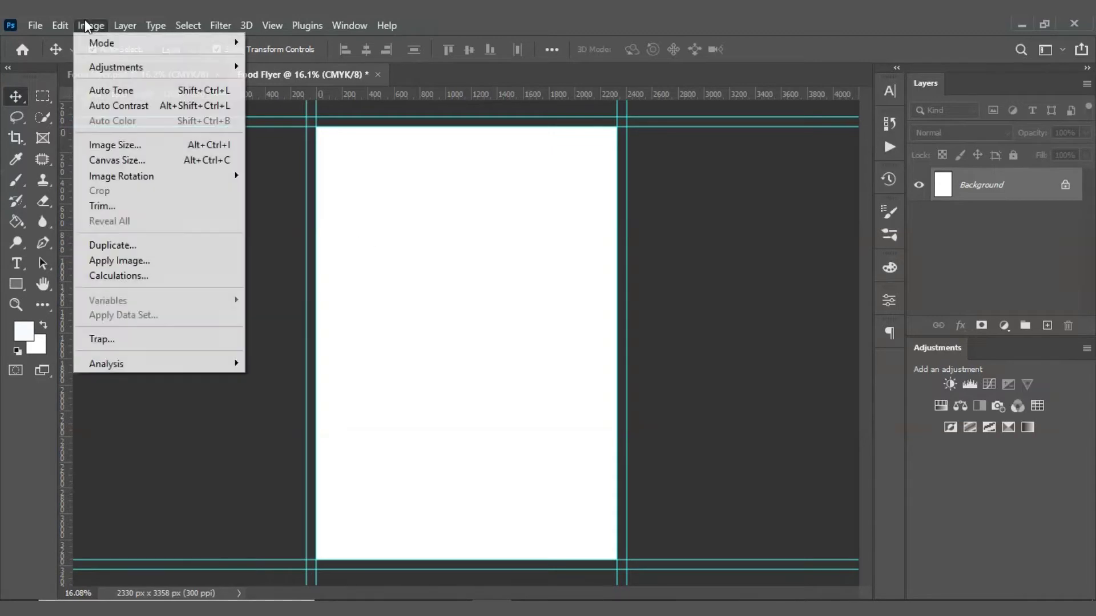
click(128, 160)
click(571, 224)
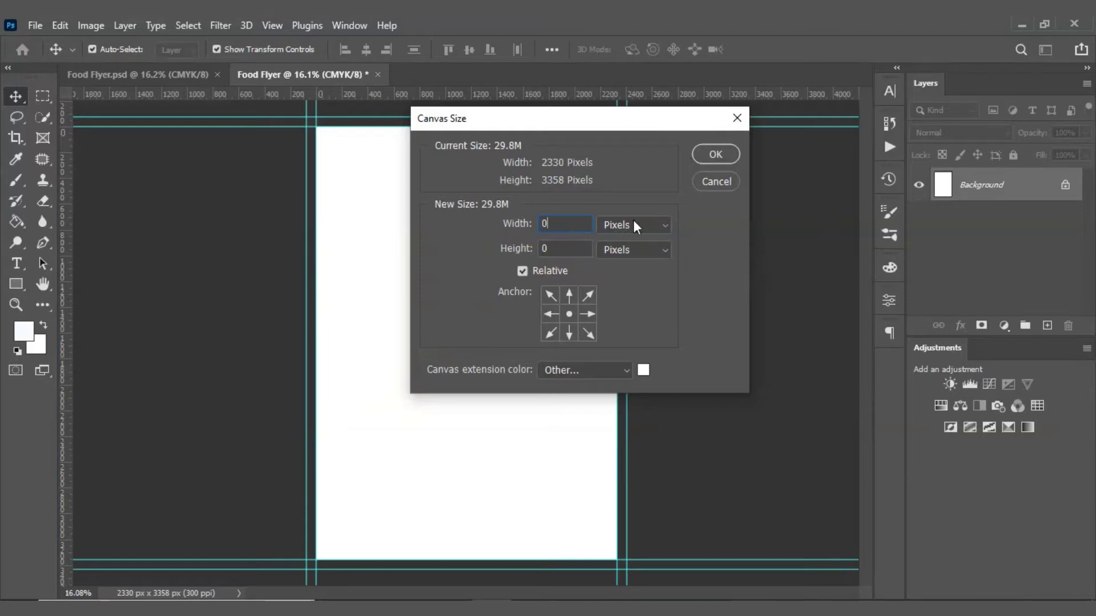
click(618, 226)
click(619, 254)
click(562, 227)
click(632, 227)
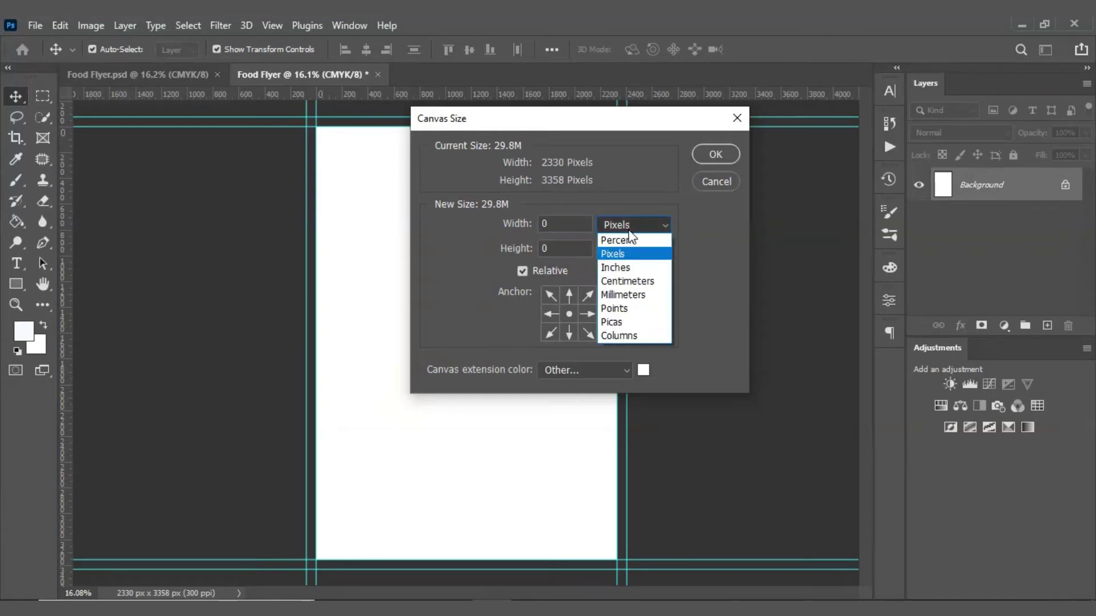
click(615, 268)
Add 1 inch to width and height, growing the canvas to 2630 × 3658 px
drag(571, 225, 512, 230)
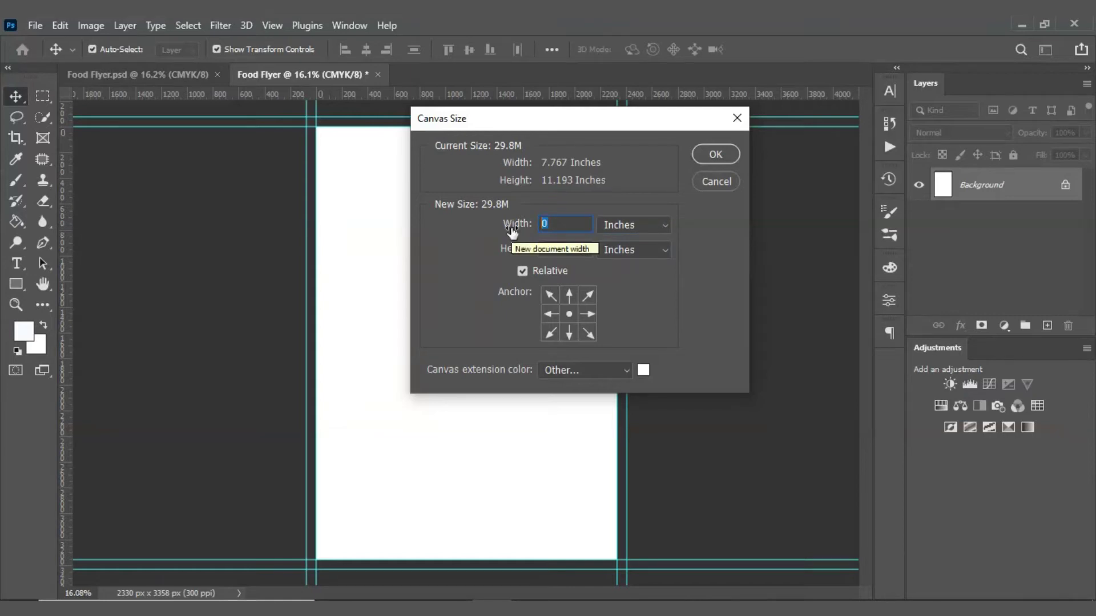
text(1)
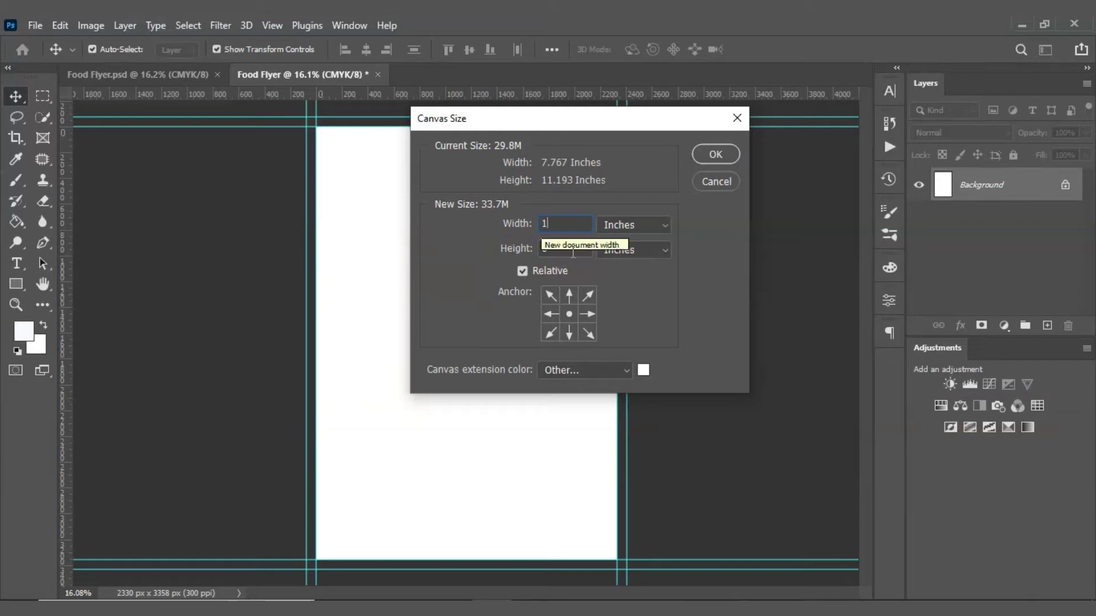
click(536, 249)
text(1)
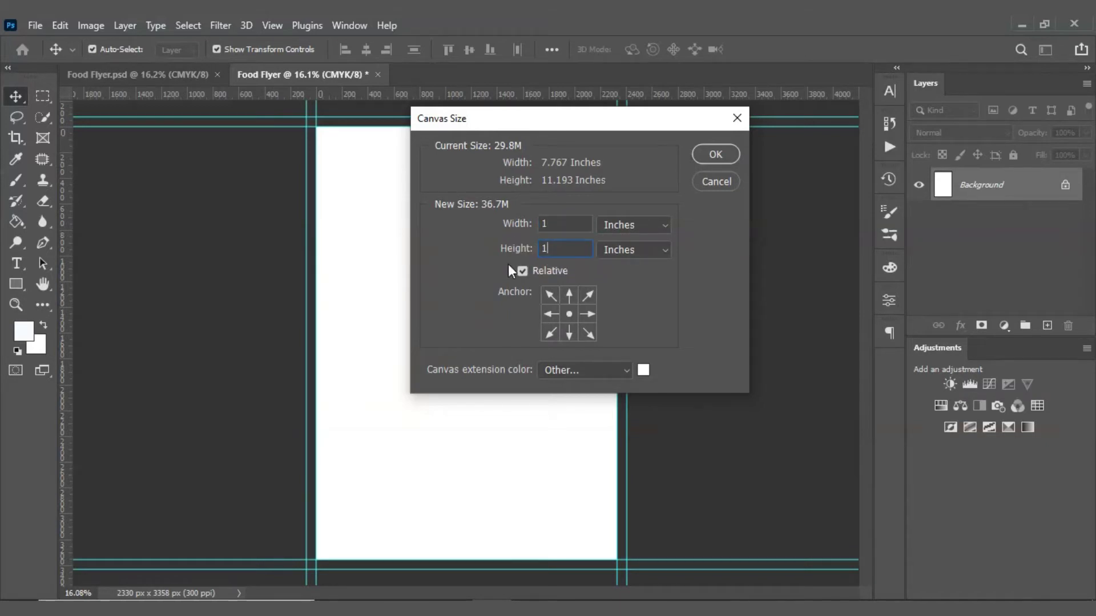
key(ctrl+a)
click(716, 155)
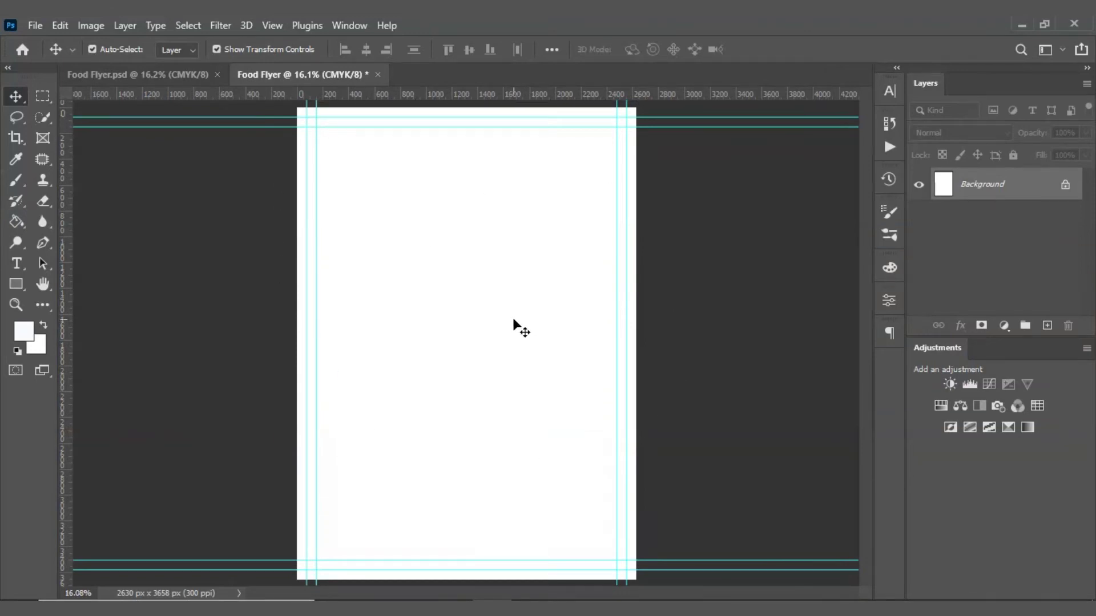
Fit the page, dismiss the locked Background layer warning, and bring up the Open dialog
key(ctrl+0)
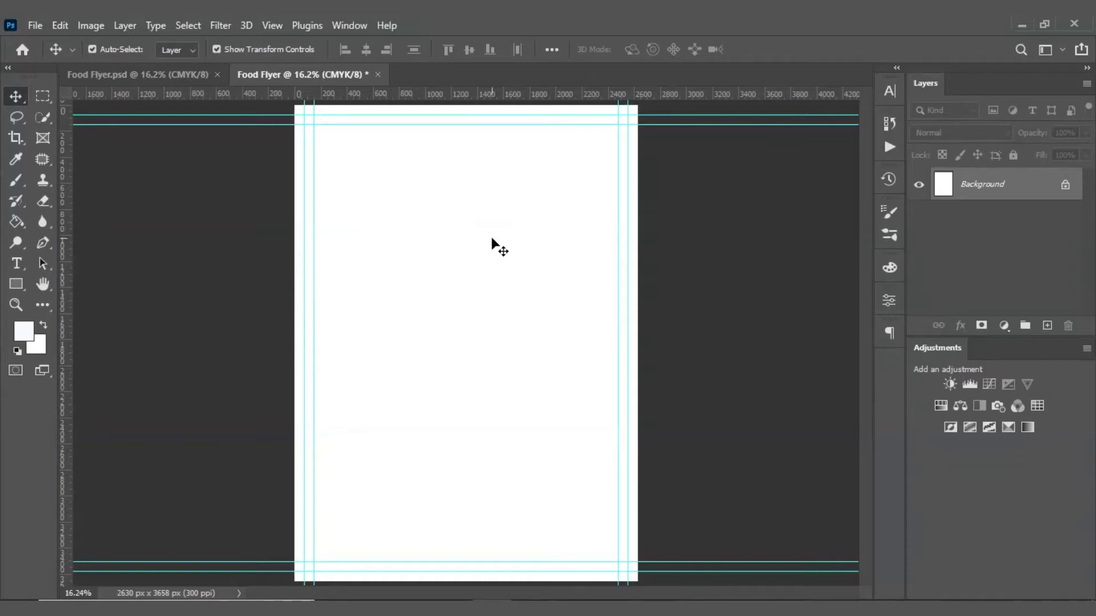
click(621, 268)
drag(557, 198, 642, 237)
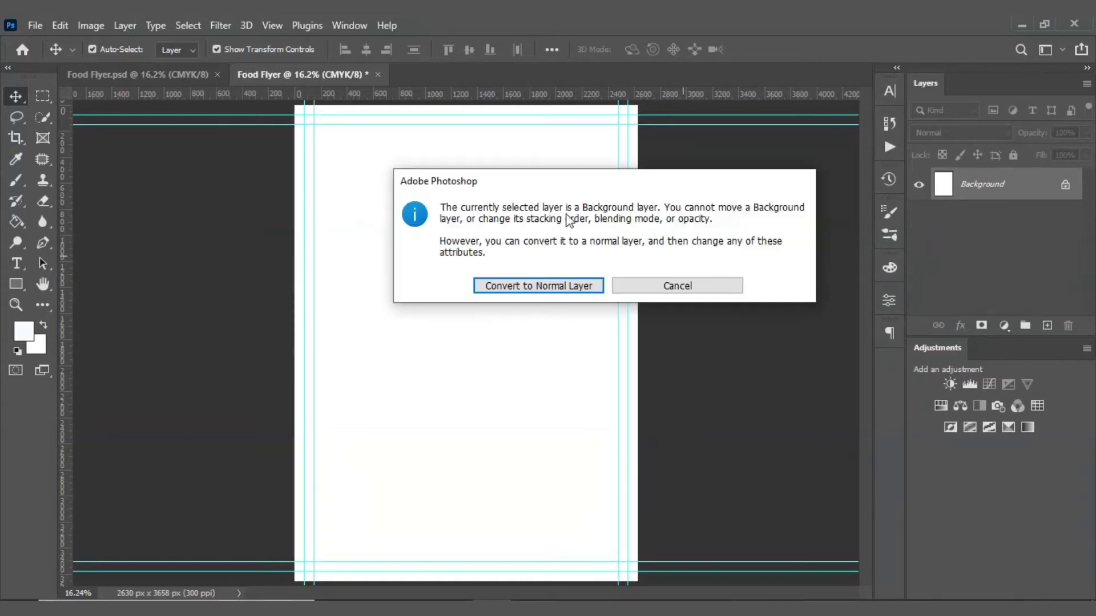
click(679, 283)
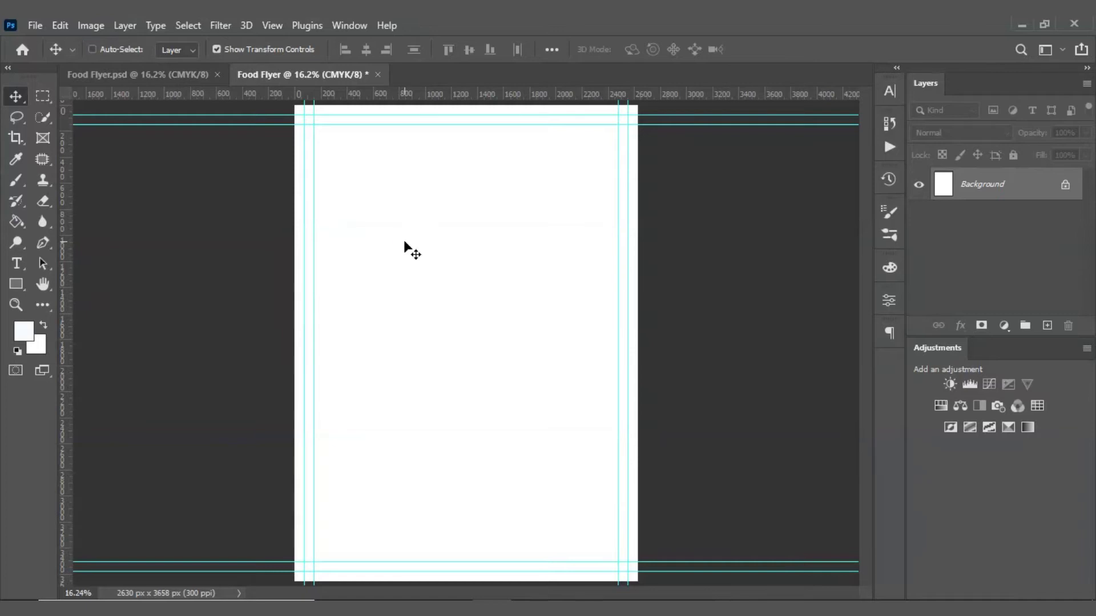
key(ctrl+o)
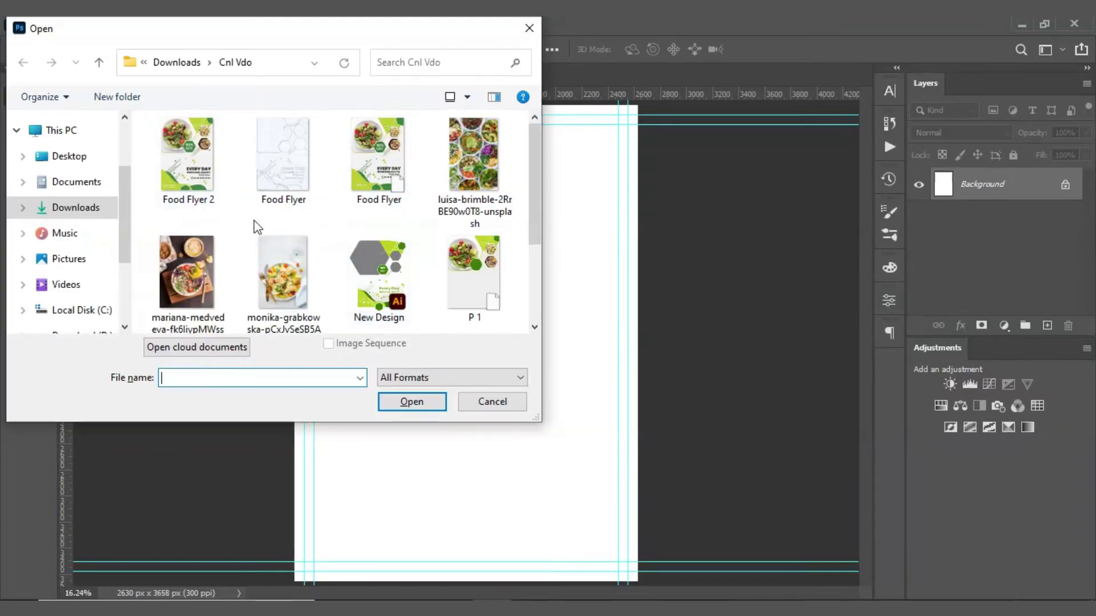
Open Food Flyer.jpg, unlock its Background, and drag the sketch into the Food Flyer document as Layer 1
click(273, 164)
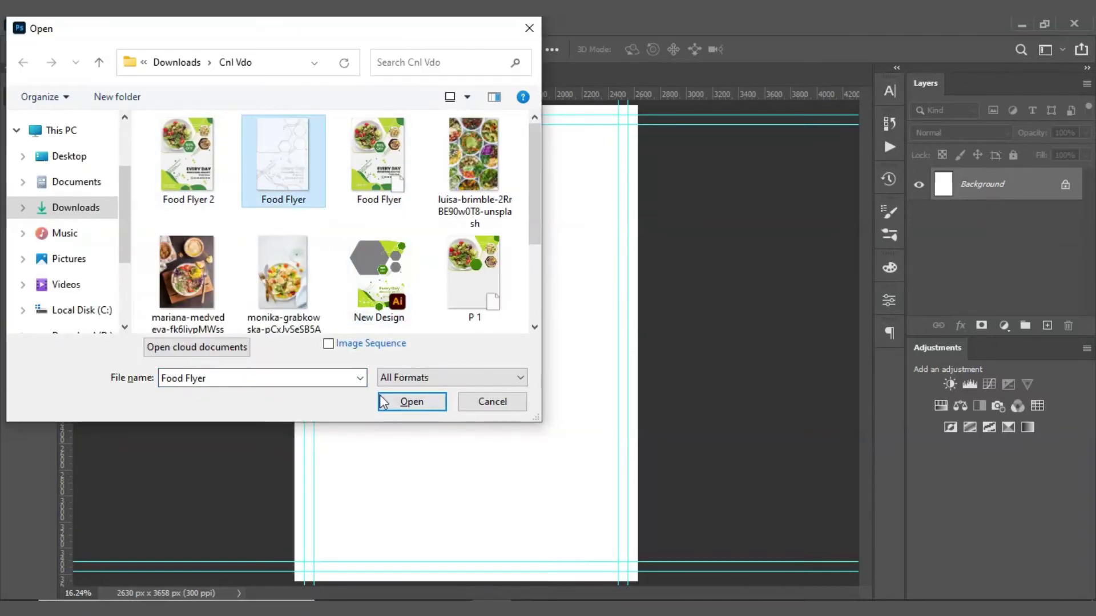
click(403, 400)
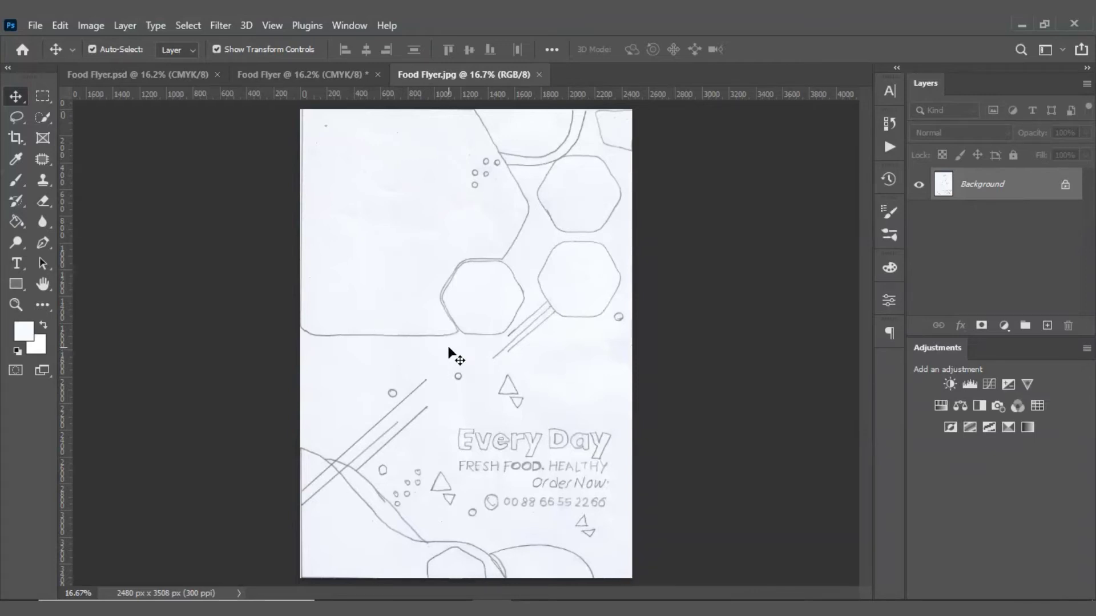
click(1065, 185)
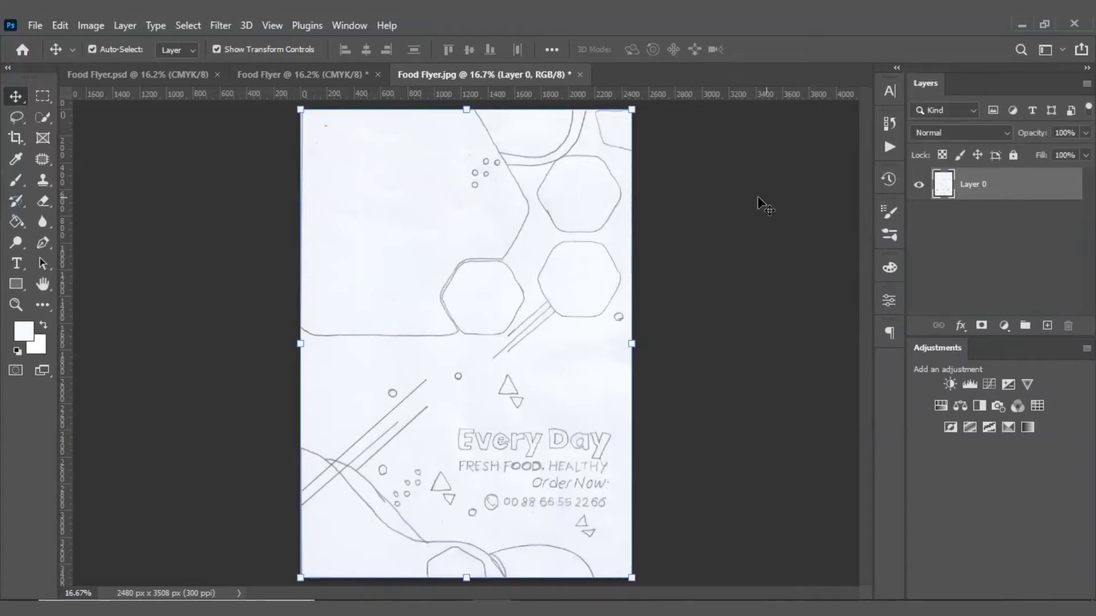
mouse_move(415, 177)
mouse_down()
mouse_move(302, 79)
mouse_move(383, 218)
mouse_up()
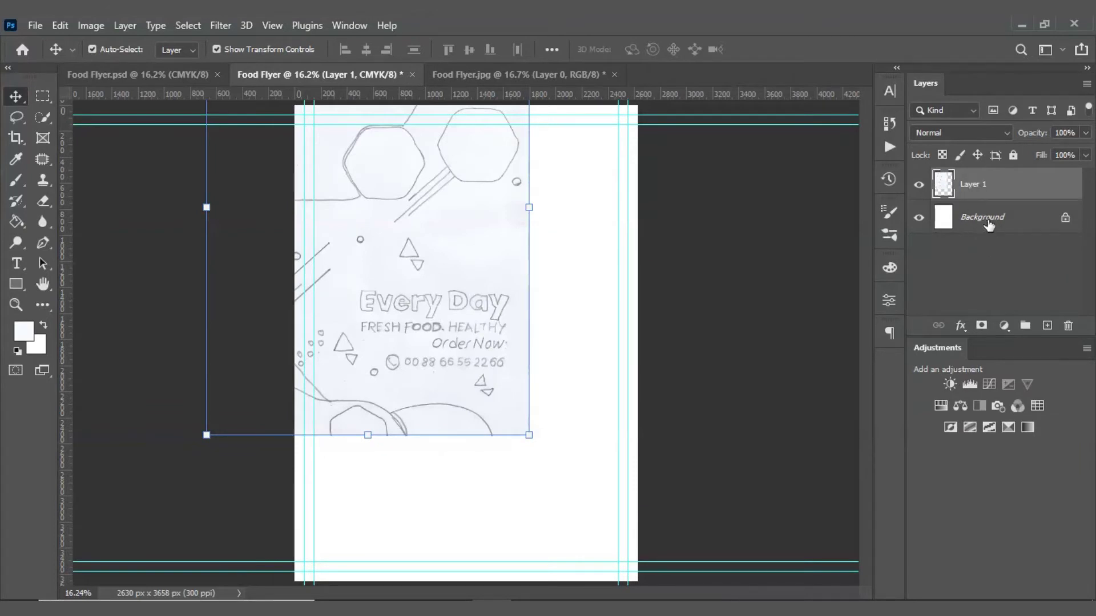
Align Layer 1 and Background by top edges and horizontal centers, dismissing the locked-layer warning
shift+click(986, 219)
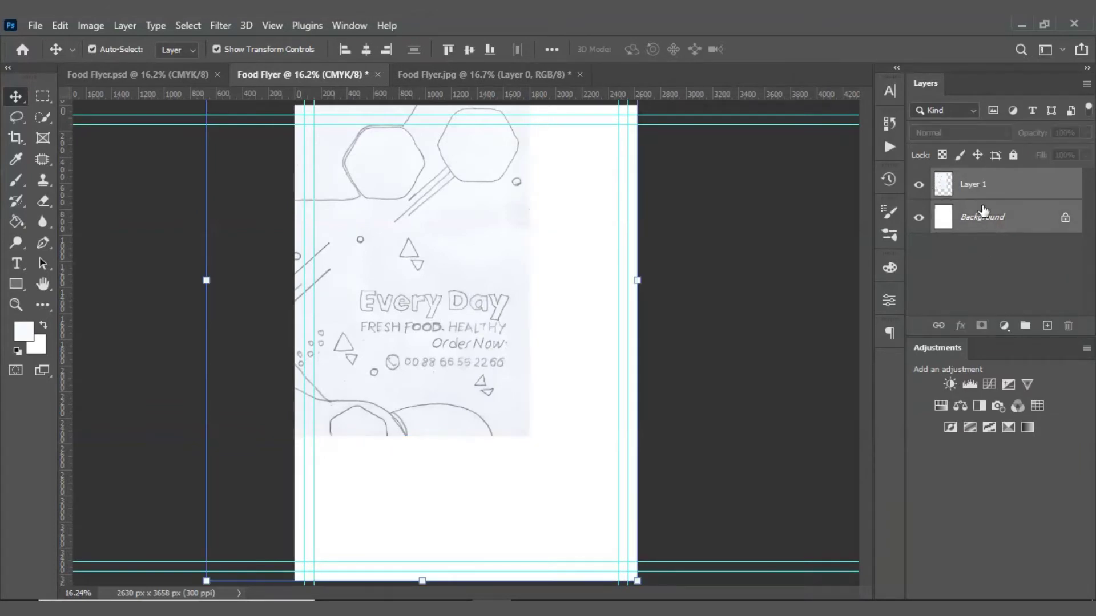
click(458, 47)
click(362, 56)
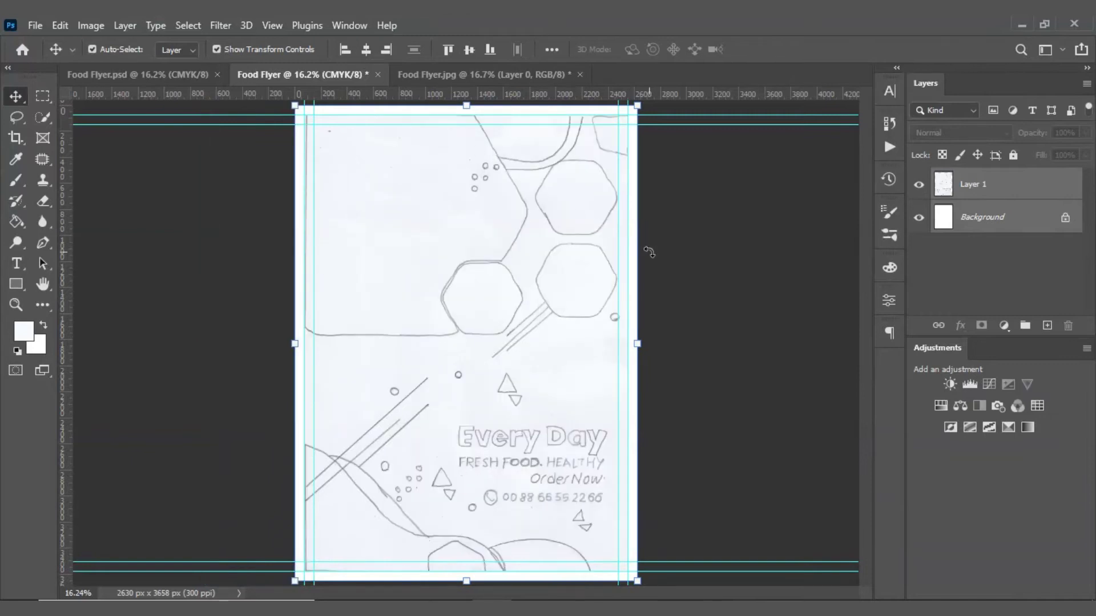
click(650, 253)
click(508, 250)
click(690, 340)
Scroll around the page to check the sketch's edges against the margin guides
scroll(338, 139, up, 4)
scroll(299, 151, up, 5)
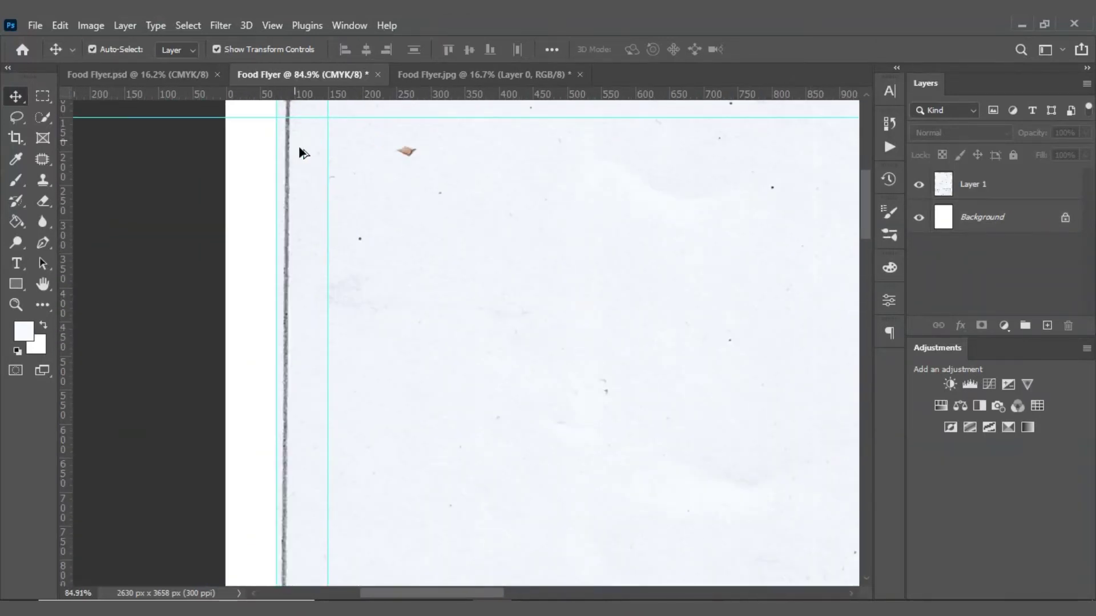
scroll(299, 152, up, 3)
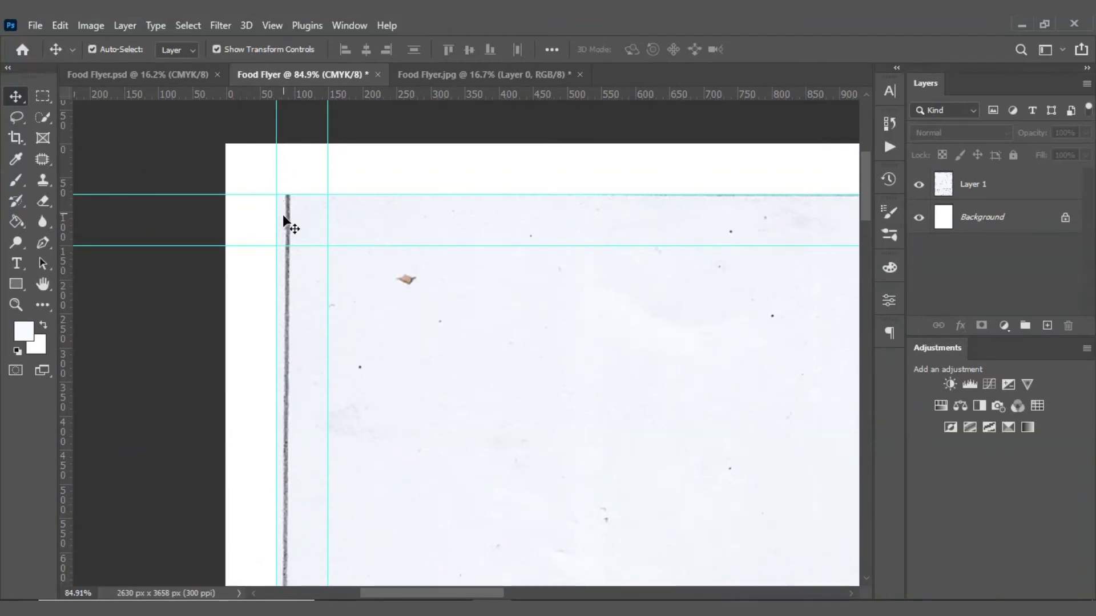
scroll(286, 217, down, 2)
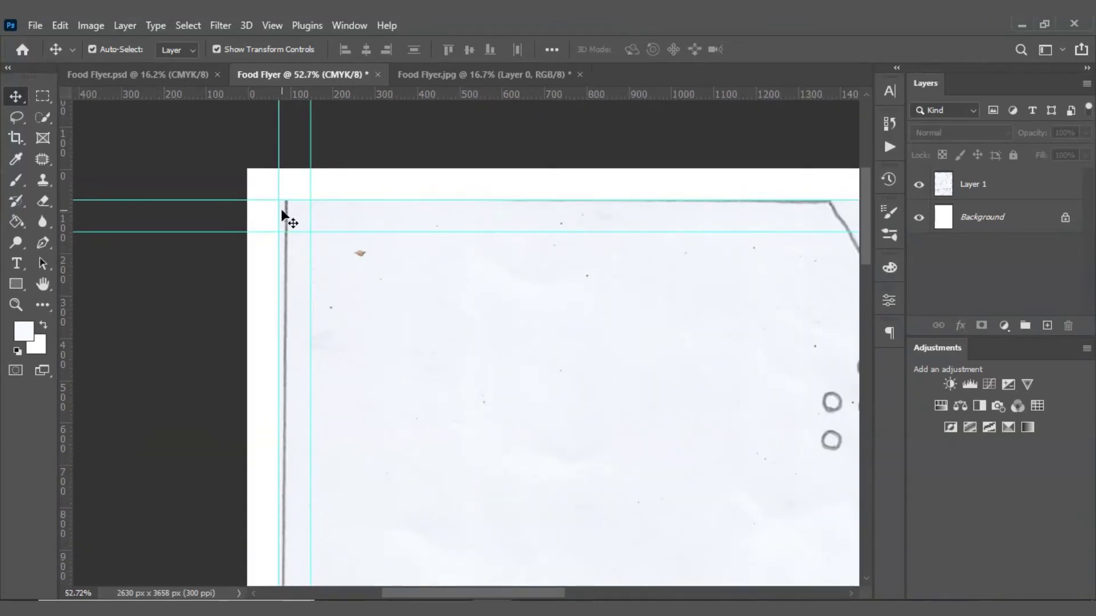
scroll(249, 192, down, 2)
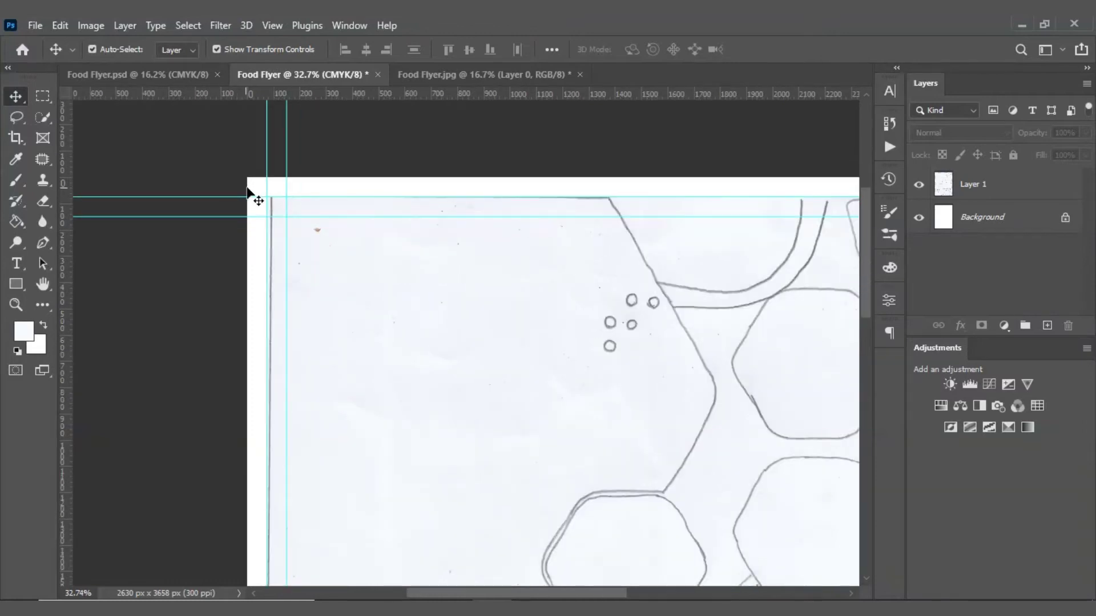
scroll(400, 191, down, 2)
scroll(737, 408, down, 2)
scroll(736, 451, down, 2)
scroll(753, 497, down, 2)
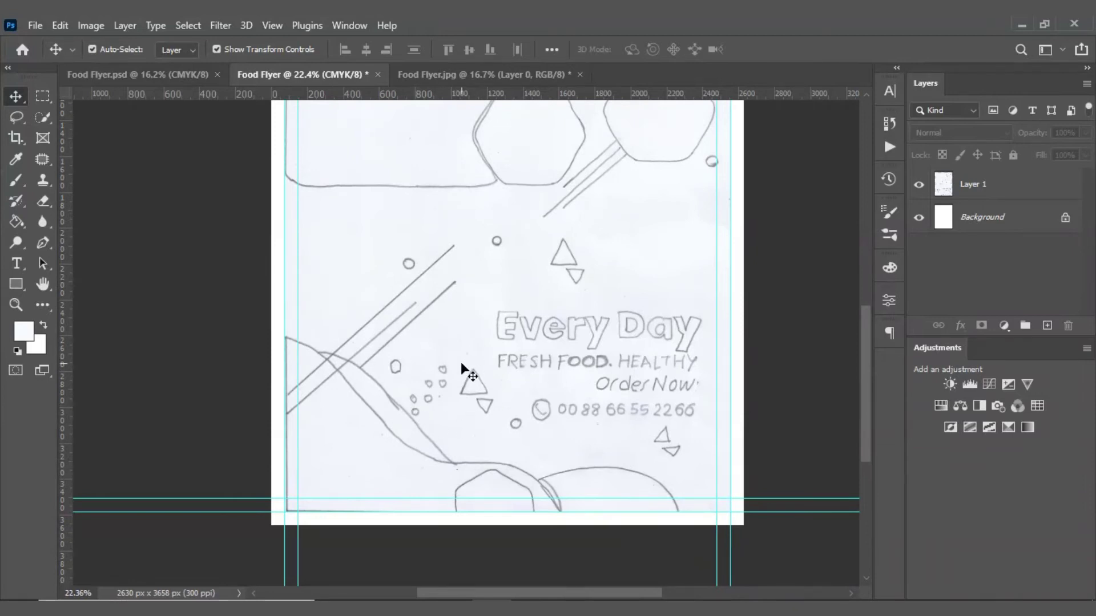
scroll(460, 362, down, 2)
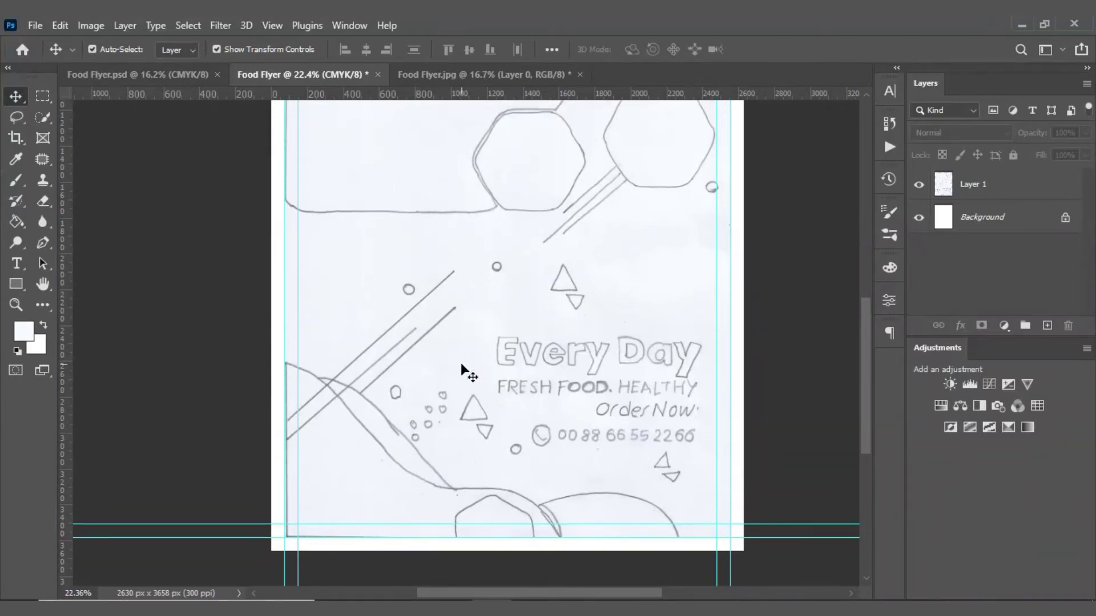
scroll(516, 450, down, 1)
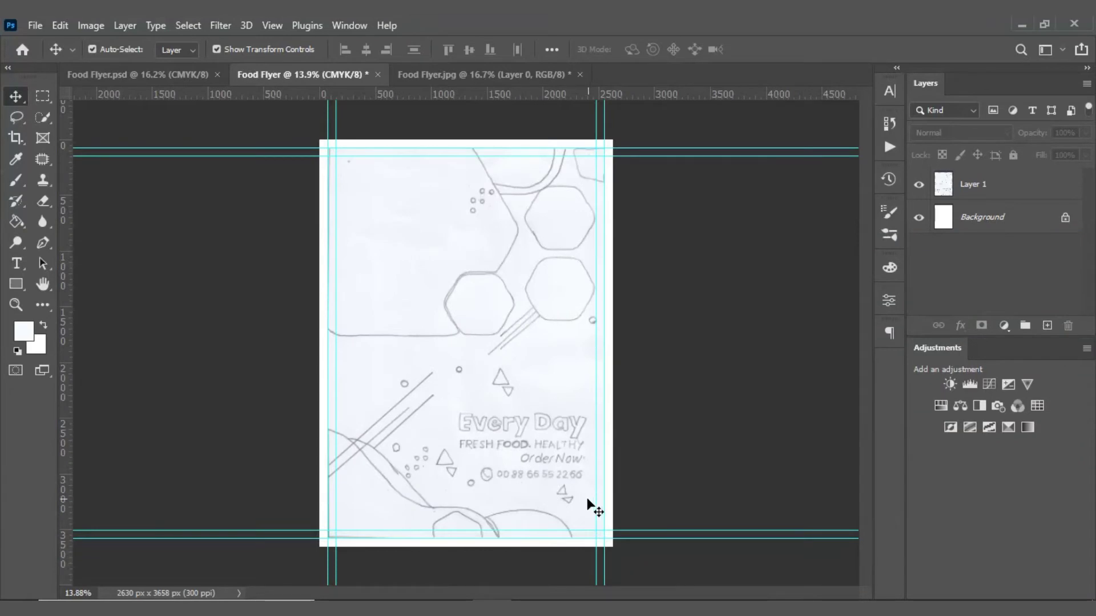
click(565, 517)
scroll(594, 559, up, 1)
scroll(612, 593, left, 1)
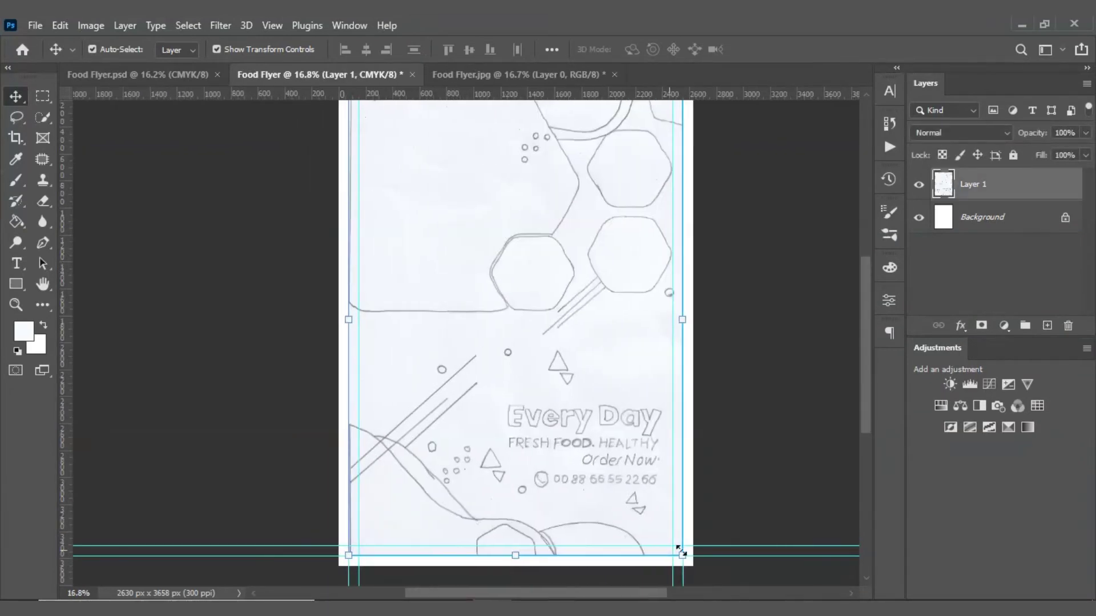
scroll(656, 594, left, 2)
scroll(713, 593, left, 1)
click(371, 348)
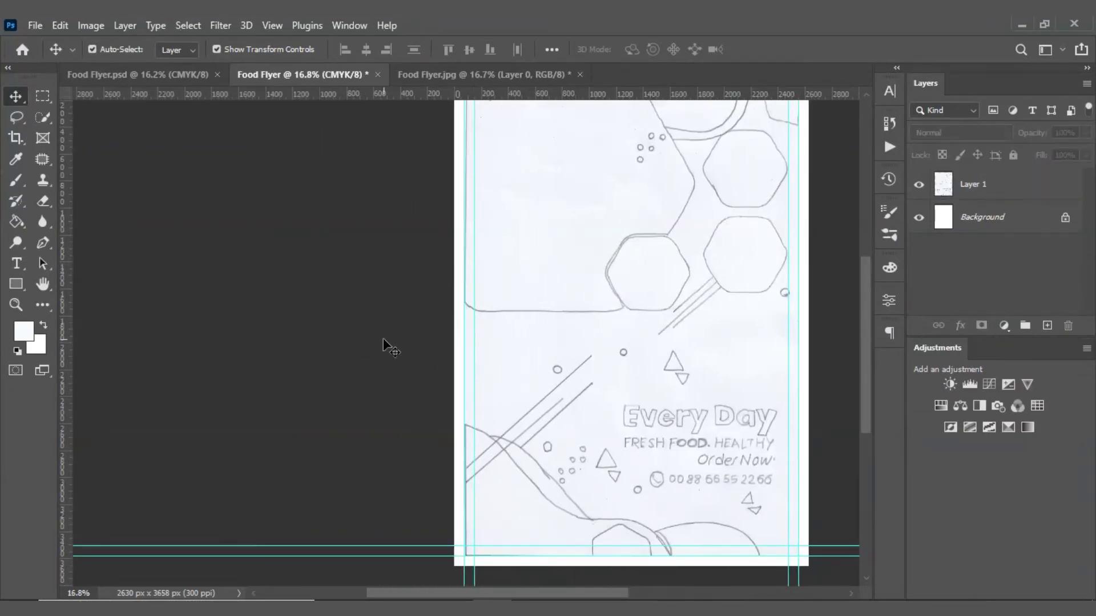
Move Layer 1 so the sketch's border lines sit within the margin guides
scroll(391, 313, right, 5)
drag(392, 313, 457, 318)
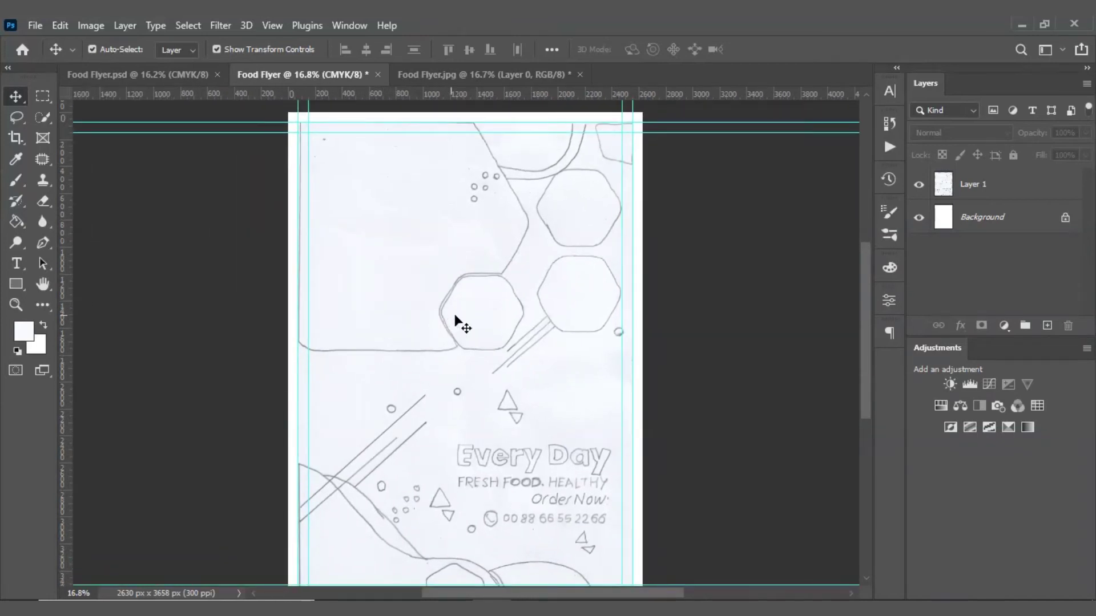
scroll(458, 318, down, 1)
click(456, 315)
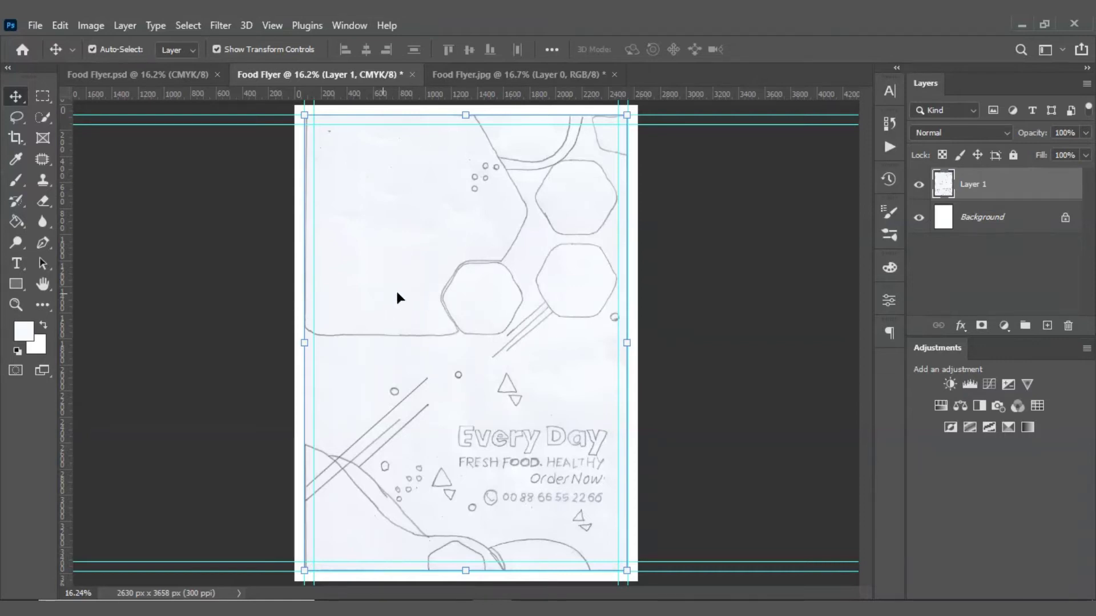
drag(442, 237, 509, 283)
Apply Lock All to Layer 1, deselect it, and zoom in on the sketch's top section
click(1009, 154)
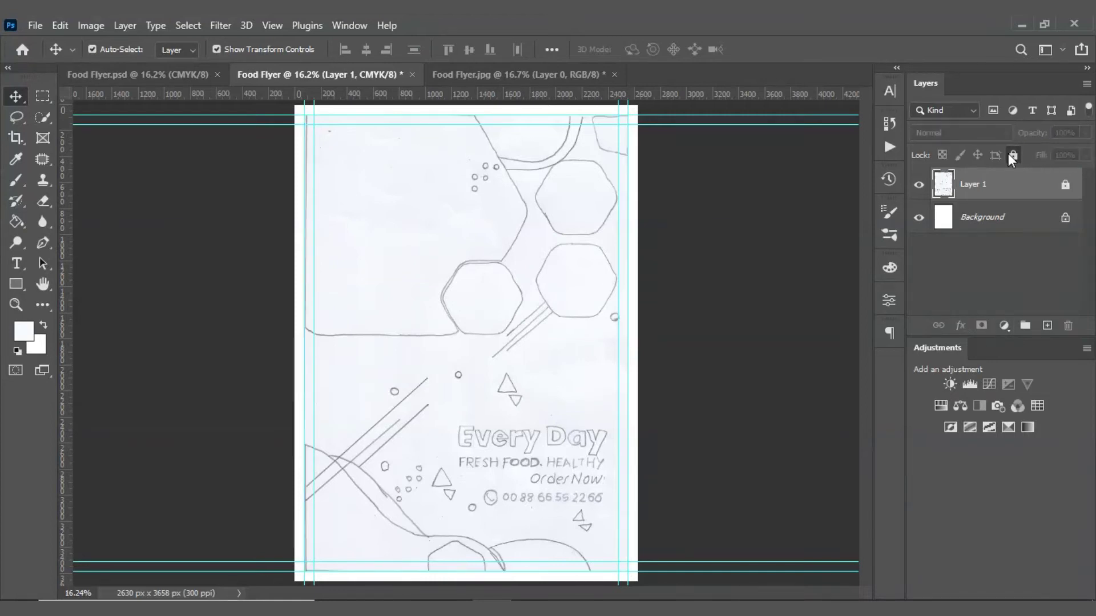
click(793, 276)
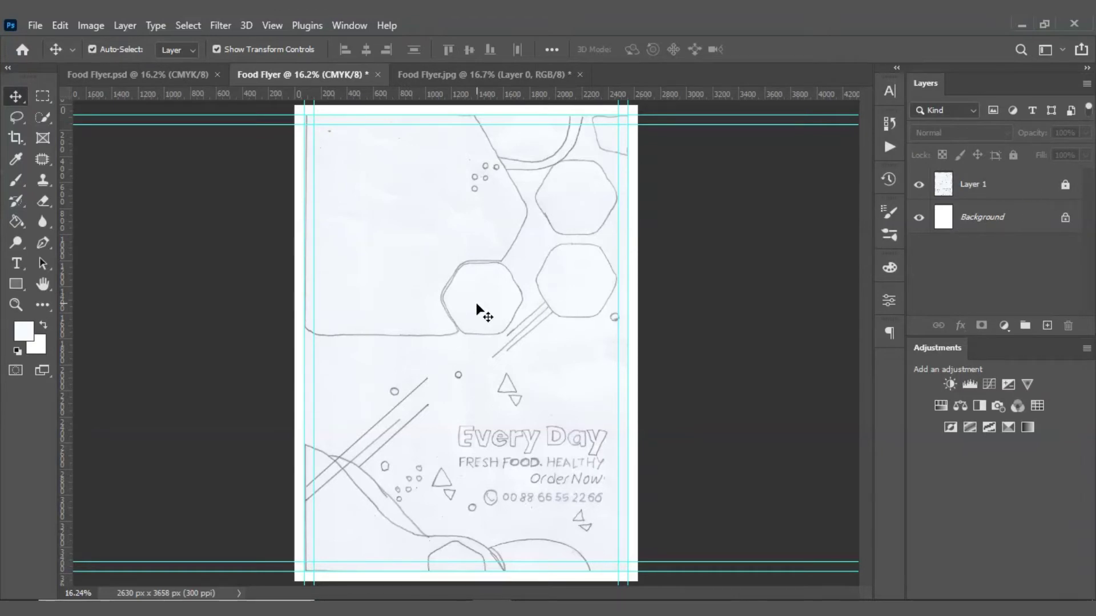
scroll(394, 134, up, 3)
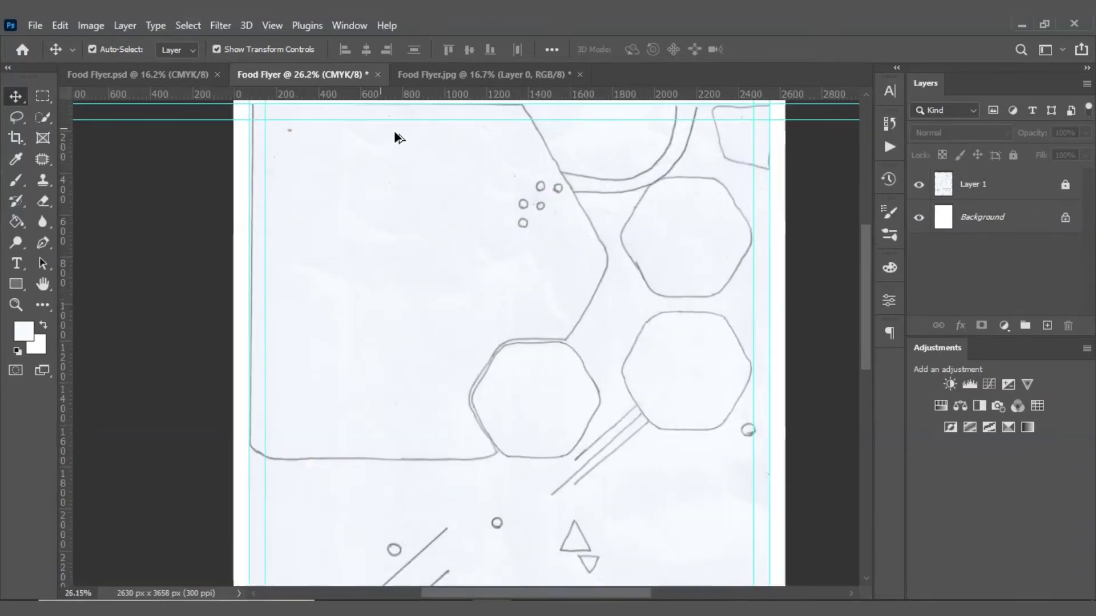
scroll(435, 288, down, 1)
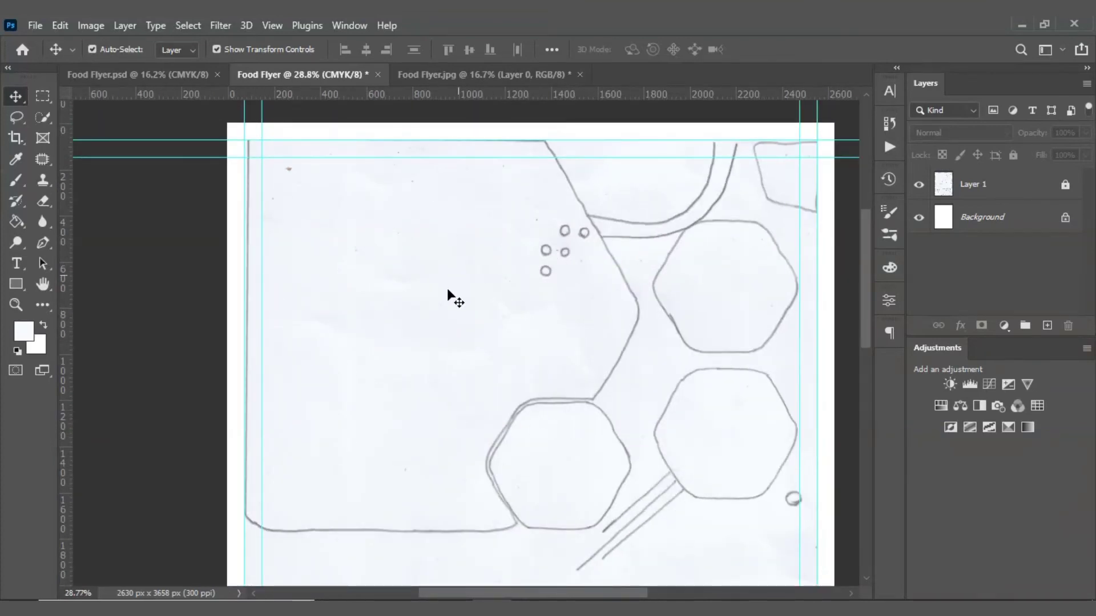
scroll(356, 269, down, 1)
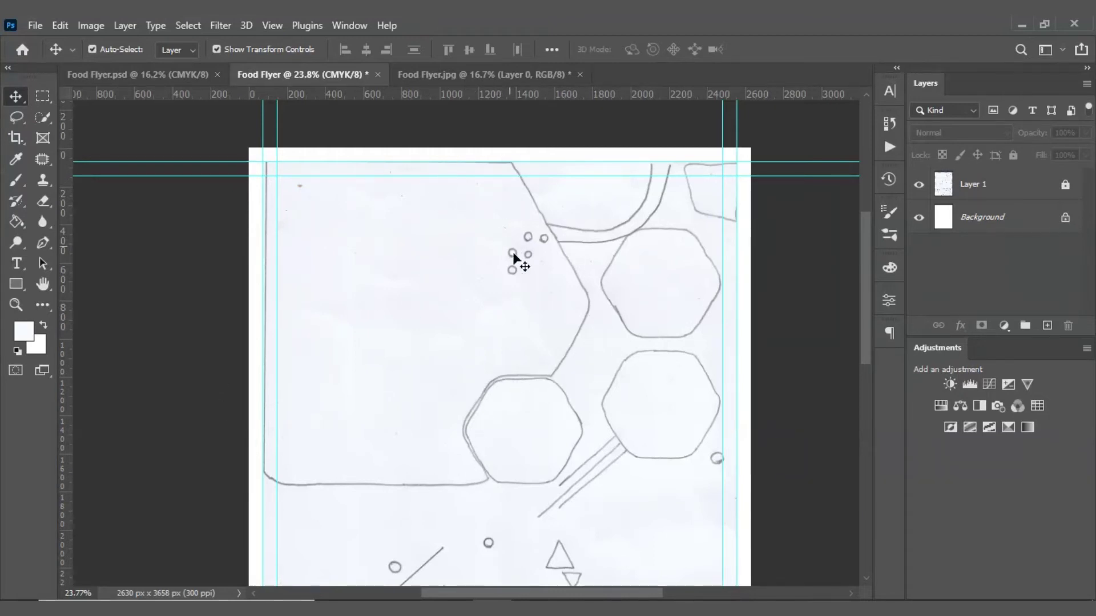
Choose the 6-sided Polygon tool and draw a trial hexagon, then undo it as oversized
click(16, 286)
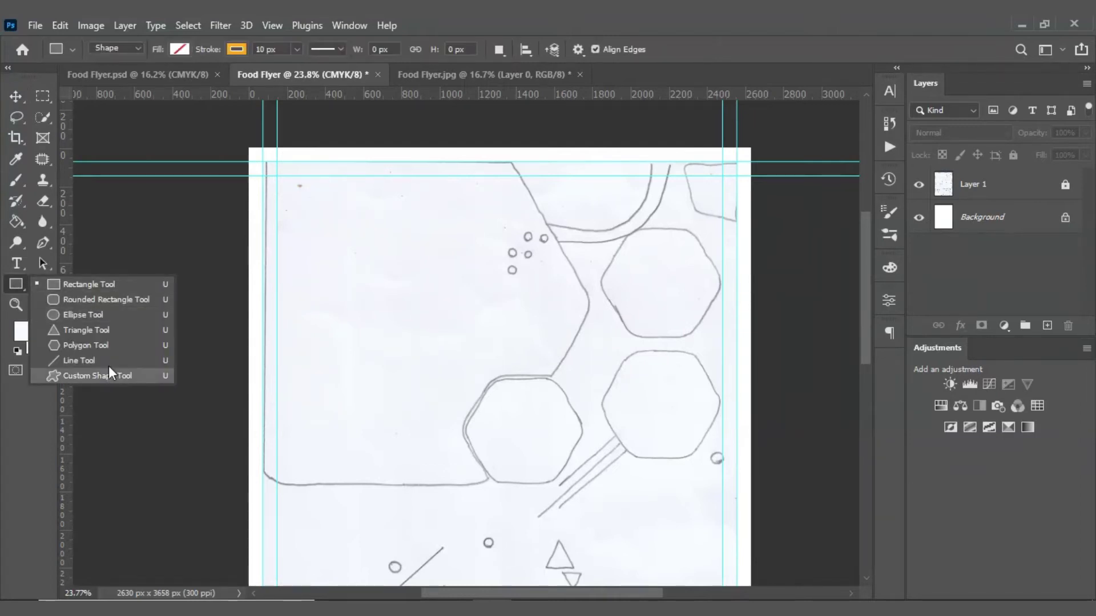
click(91, 346)
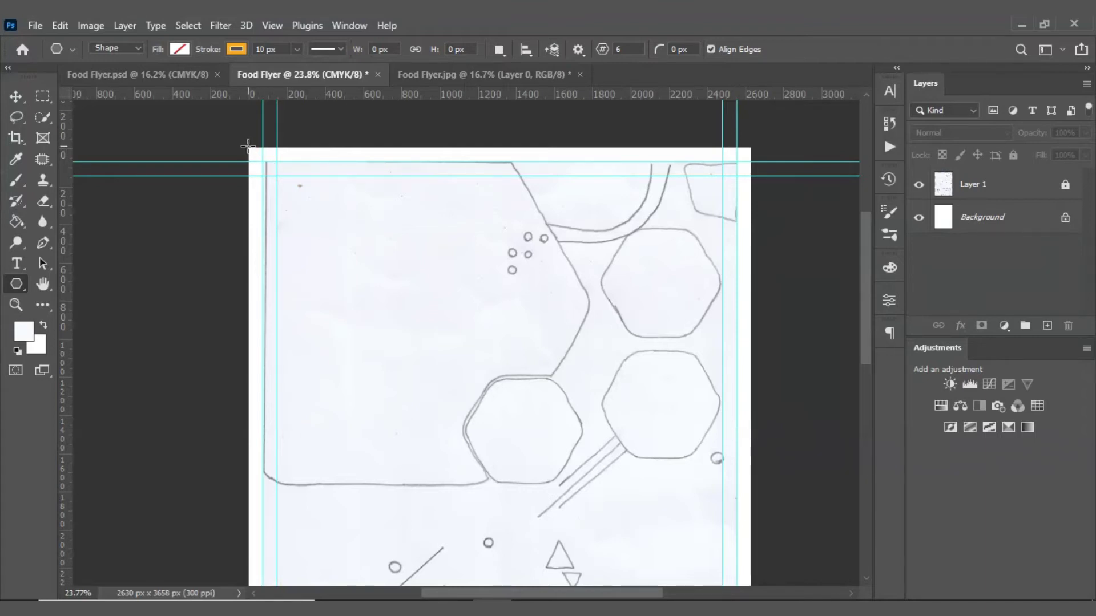
drag(307, 205, 610, 456)
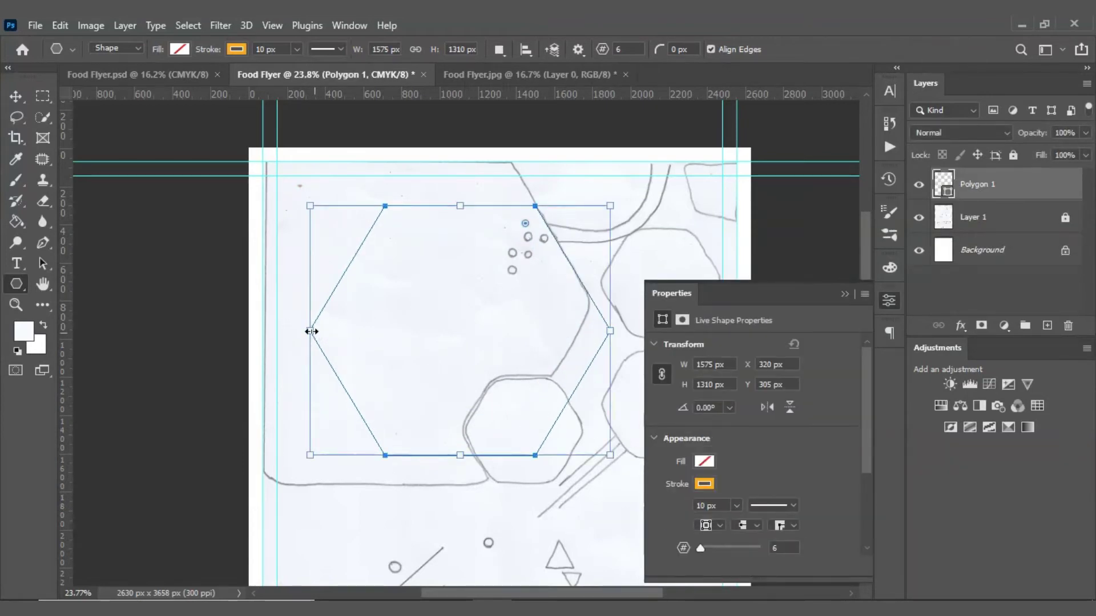
drag(307, 331, 209, 324)
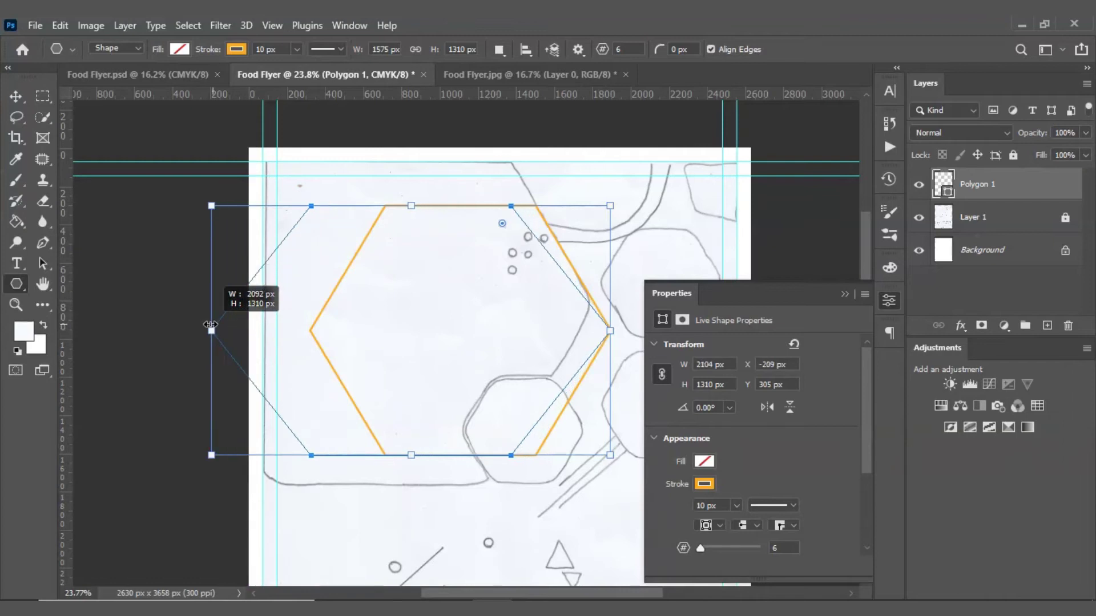
drag(210, 324, 170, 330)
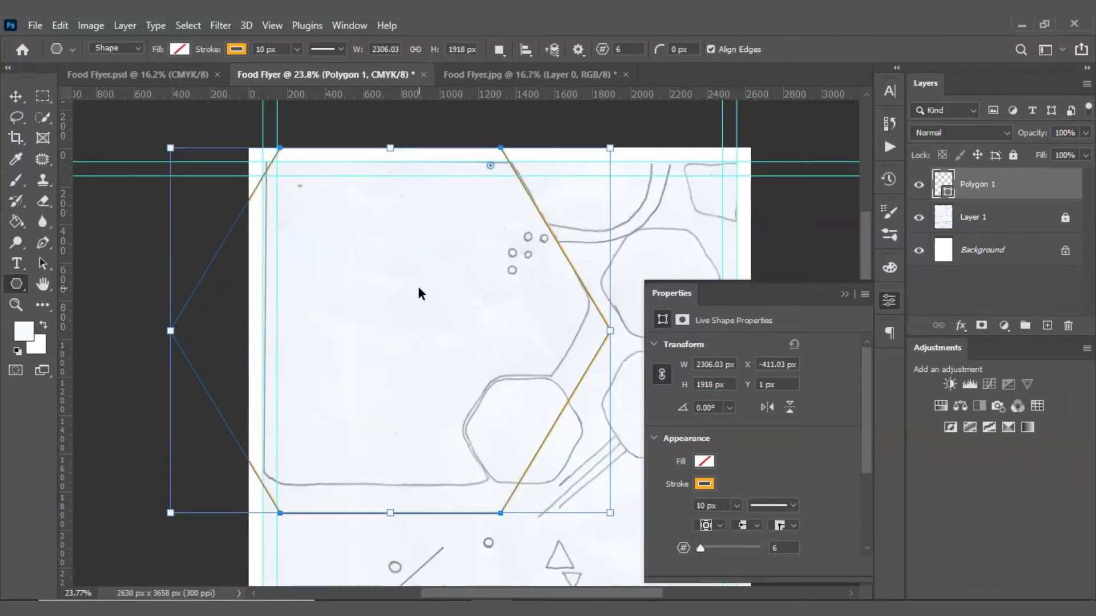
key(ctrl+z)
key(ctrl+z)
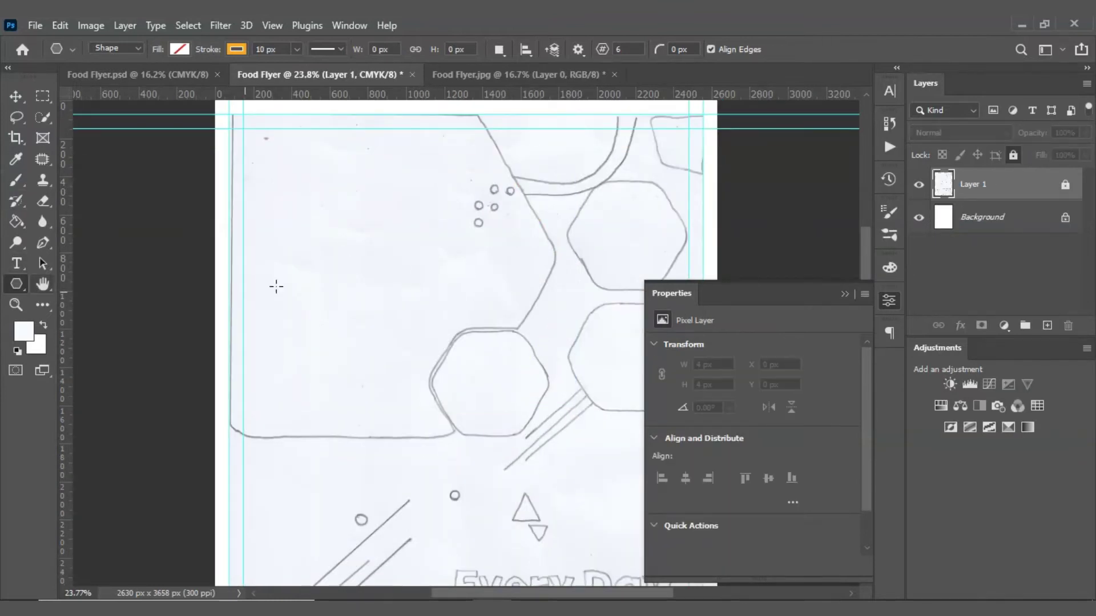
Redraw the 10 px orange-outlined hexagon over the large sketched shape and start scaling it
mouse_move(283, 202)
mouse_down()
mouse_move(537, 445)
mouse_move(594, 515)
mouse_up()
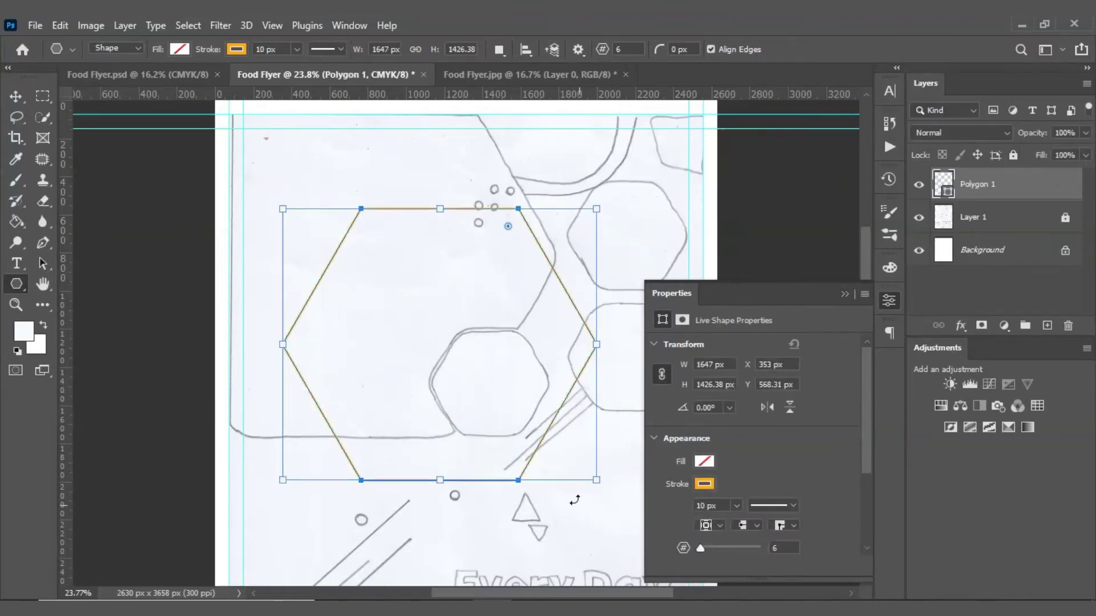
key(v)
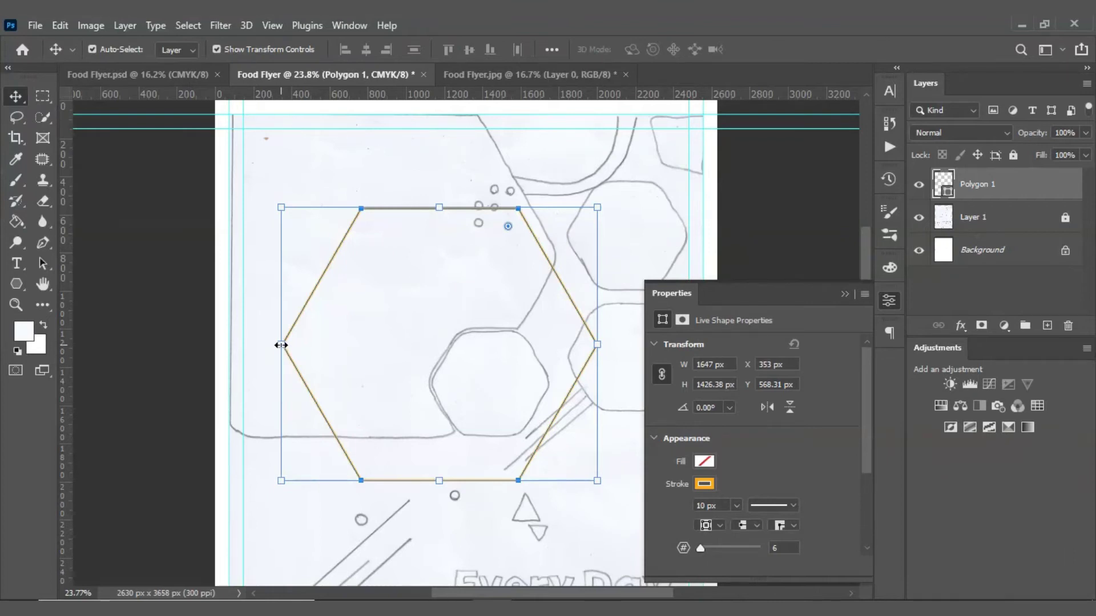
mouse_move(281, 344)
mouse_down()
mouse_move(191, 312)
mouse_move(206, 314)
mouse_up()
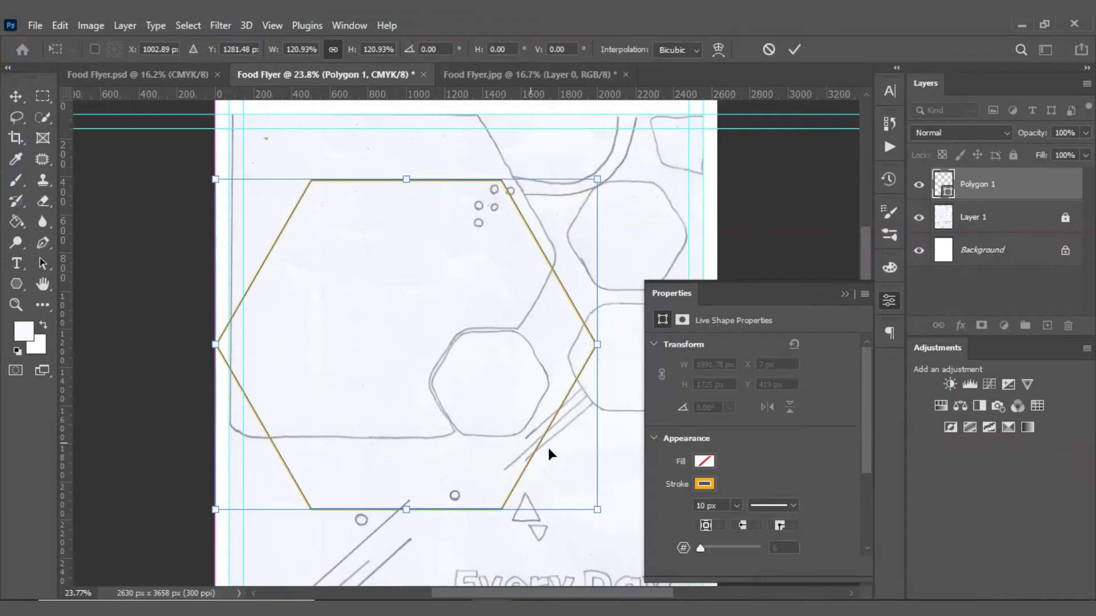
Move and enlarge Polygon 1 toward the sketched hexagon at the top-left
mouse_move(537, 444)
mouse_down()
mouse_move(501, 378)
mouse_move(488, 365)
mouse_move(486, 375)
mouse_move(501, 361)
mouse_move(491, 364)
mouse_up()
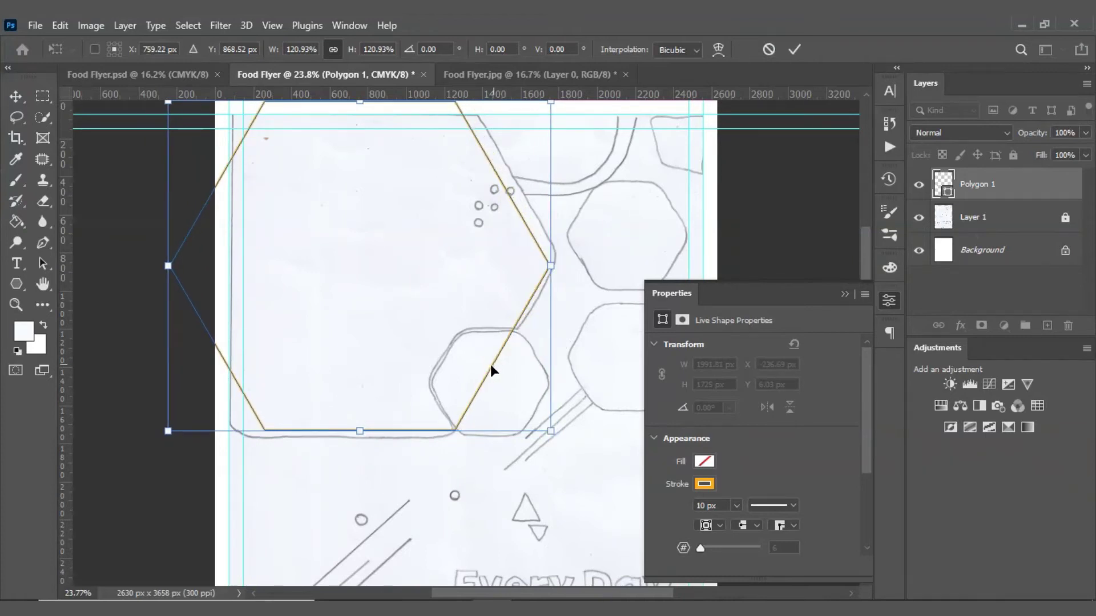
scroll(490, 364, up, 2)
drag(360, 165, 360, 143)
drag(155, 319, 116, 313)
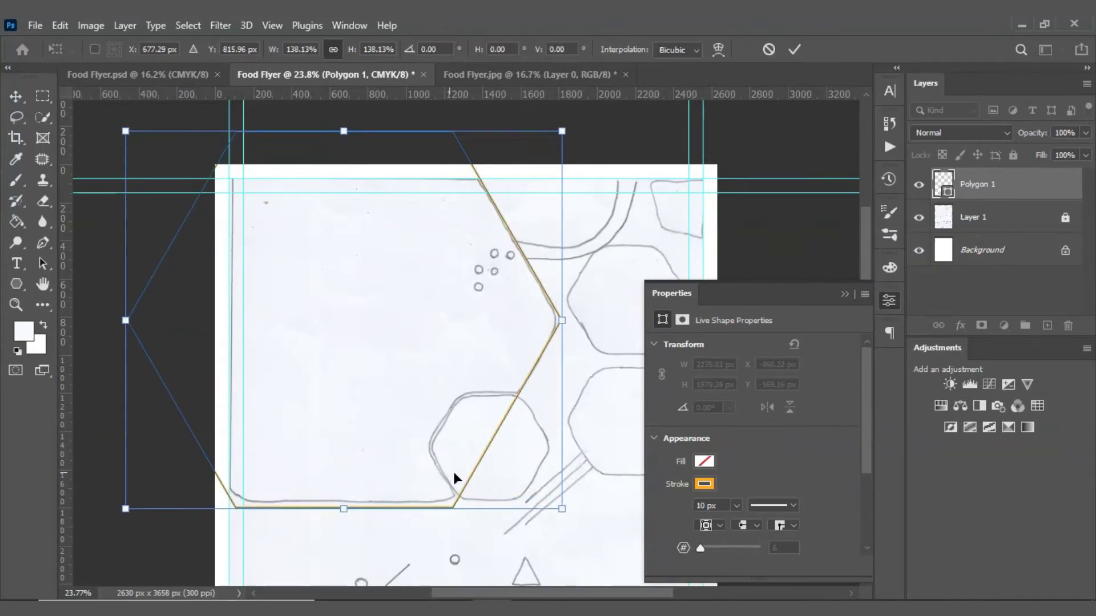
drag(467, 475, 463, 471)
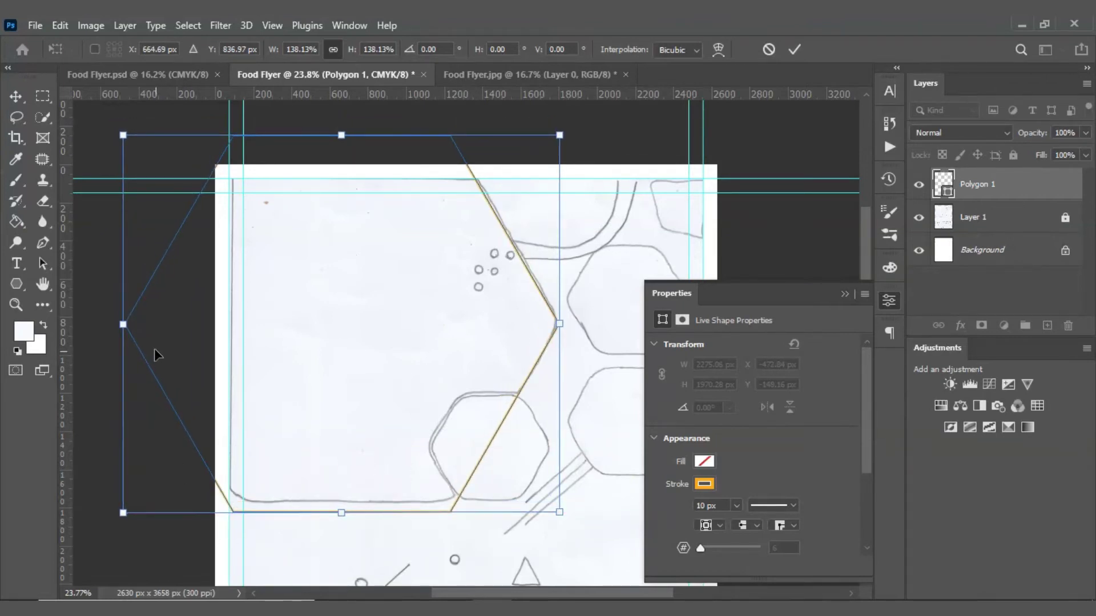
scroll(254, 362, down, 1)
drag(136, 328, 112, 327)
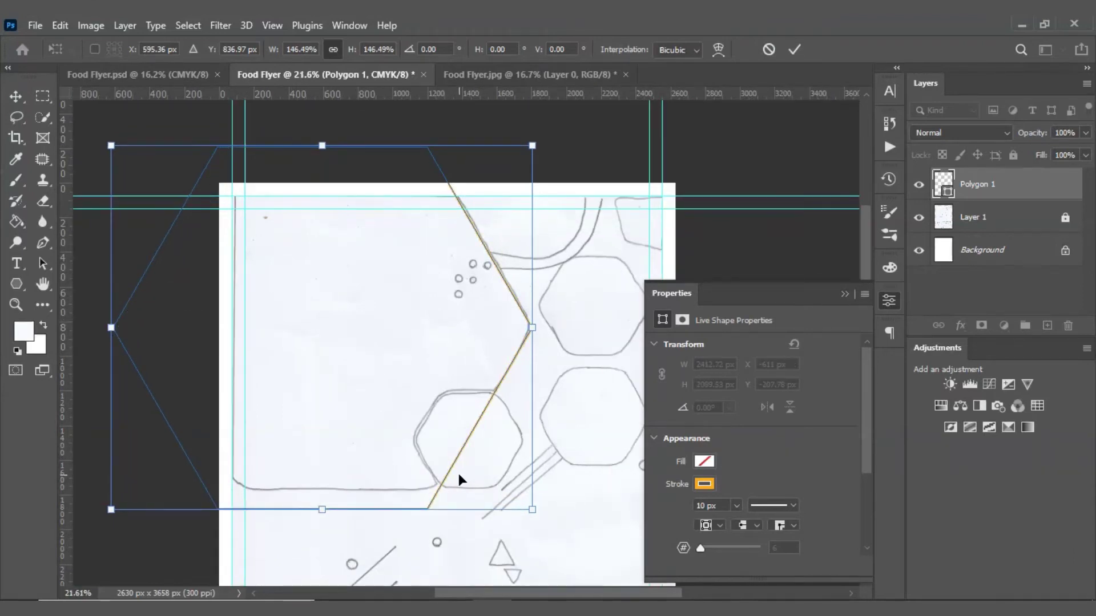
Fine-tune the hexagon's position and scale to 136.43% on the sketched outline, then commit
drag(461, 458, 459, 440)
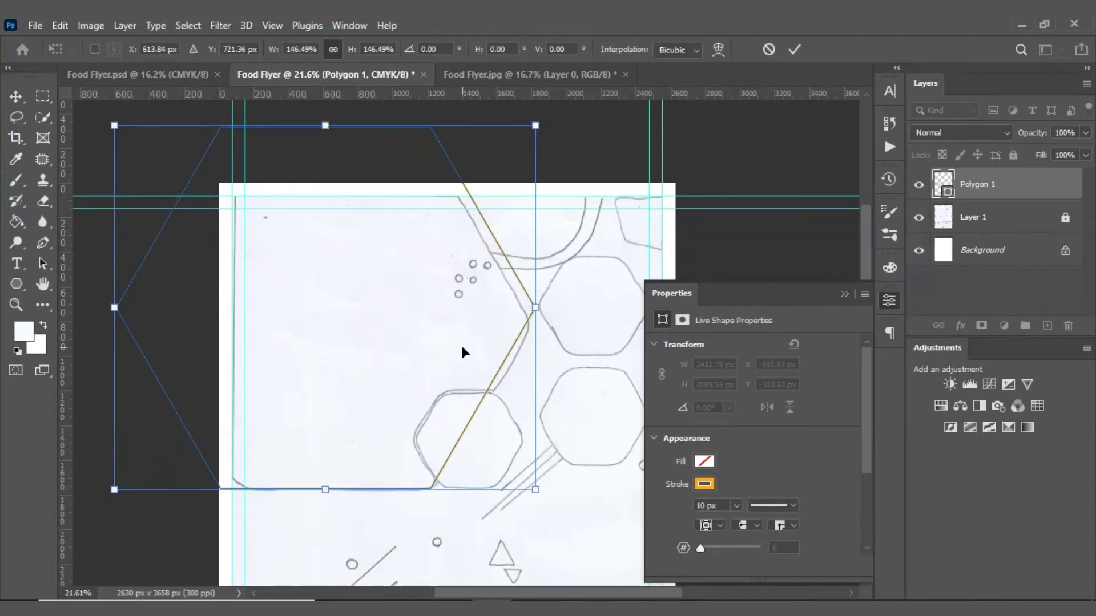
drag(329, 123, 331, 139)
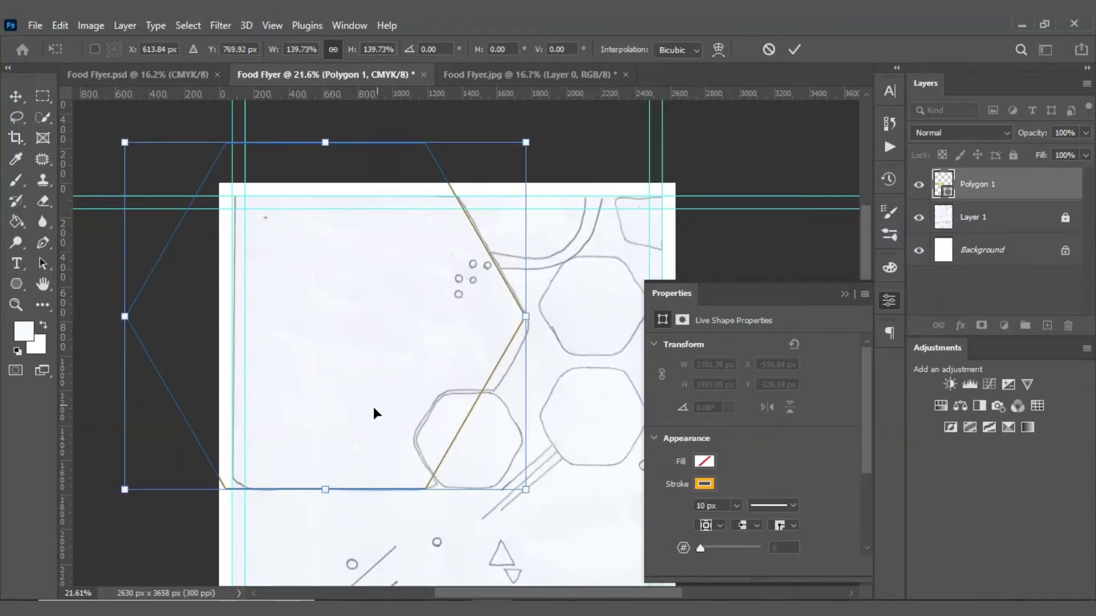
drag(482, 394, 486, 401)
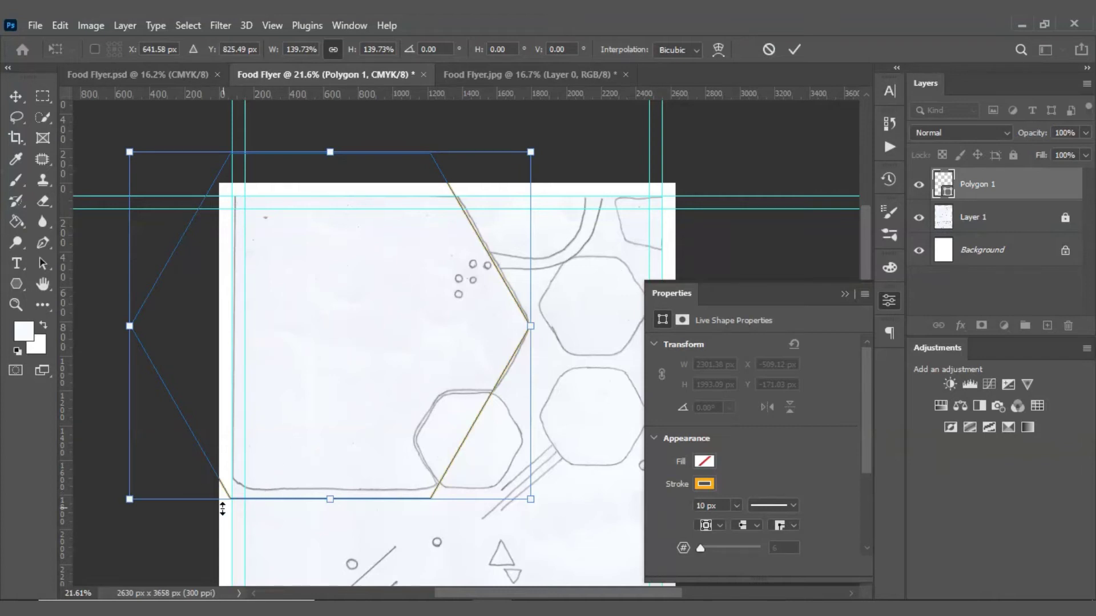
scroll(238, 515, up, 2)
scroll(219, 514, up, 2)
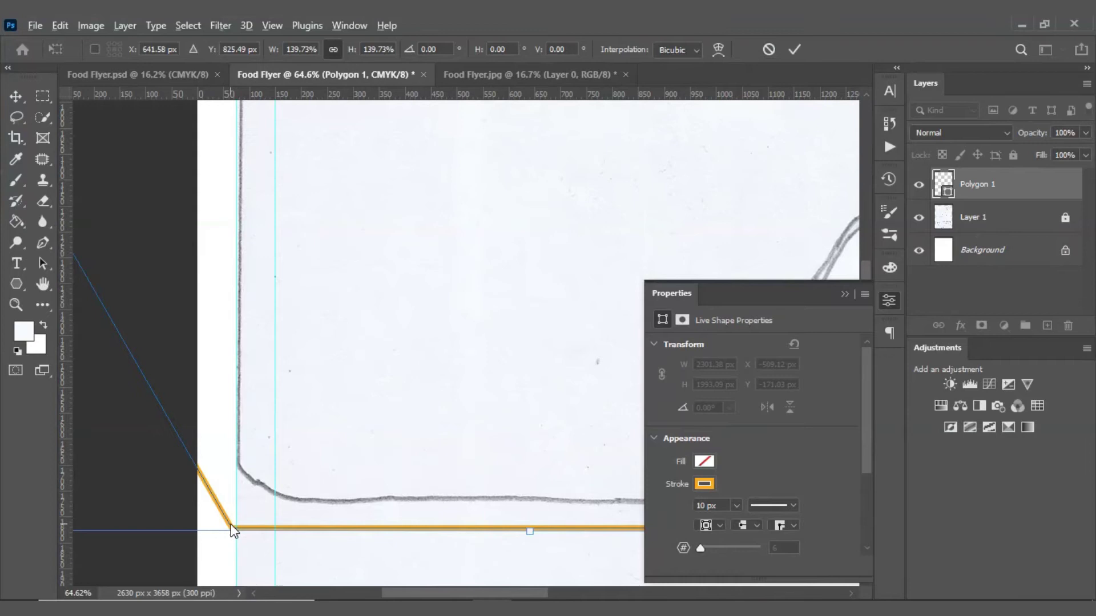
scroll(219, 498, down, 4)
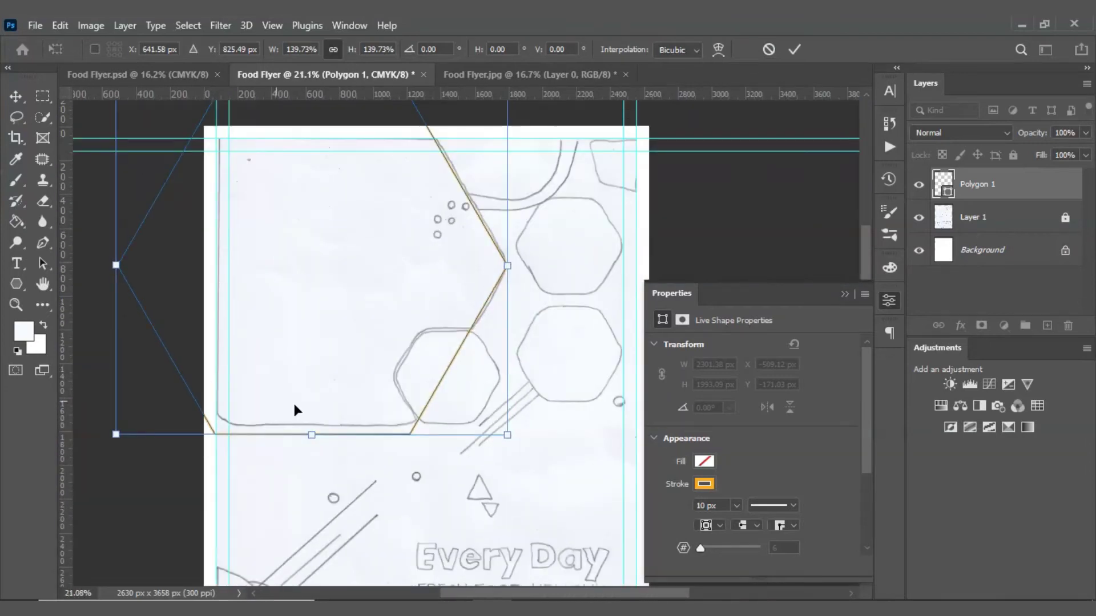
drag(312, 435, 313, 427)
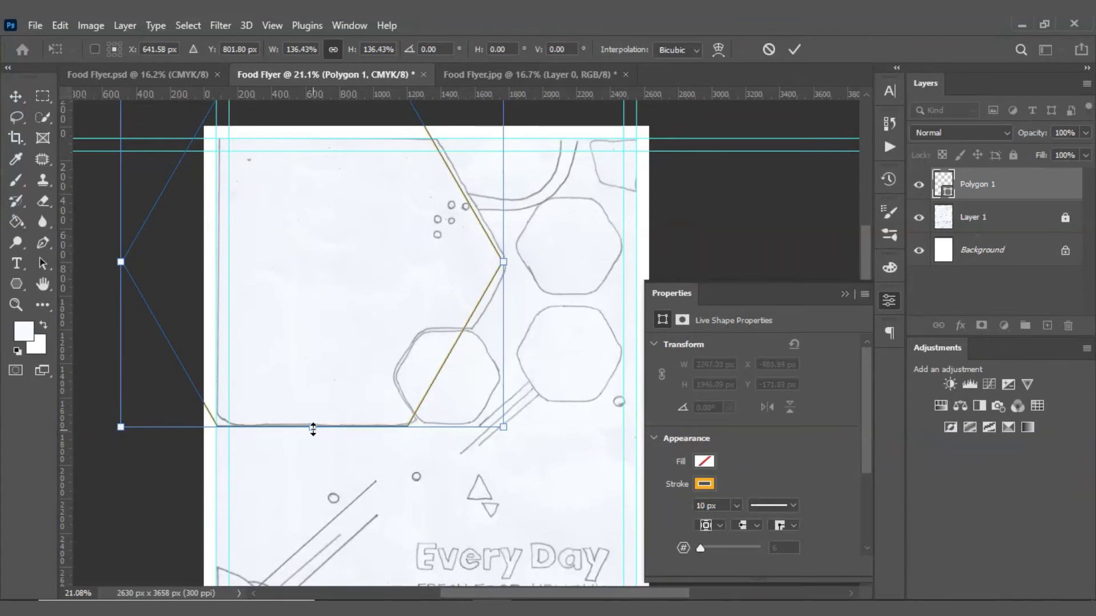
click(794, 50)
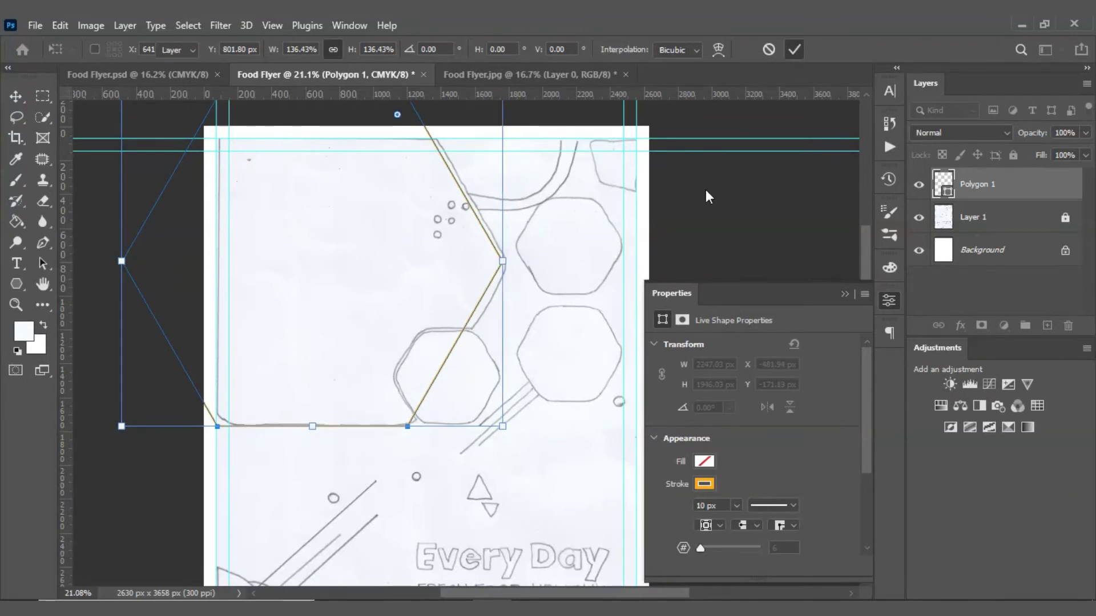
Round Polygon 1's corners to about 319 px and nudge it onto the sketched outline
alt+scroll(391, 310, down, 2)
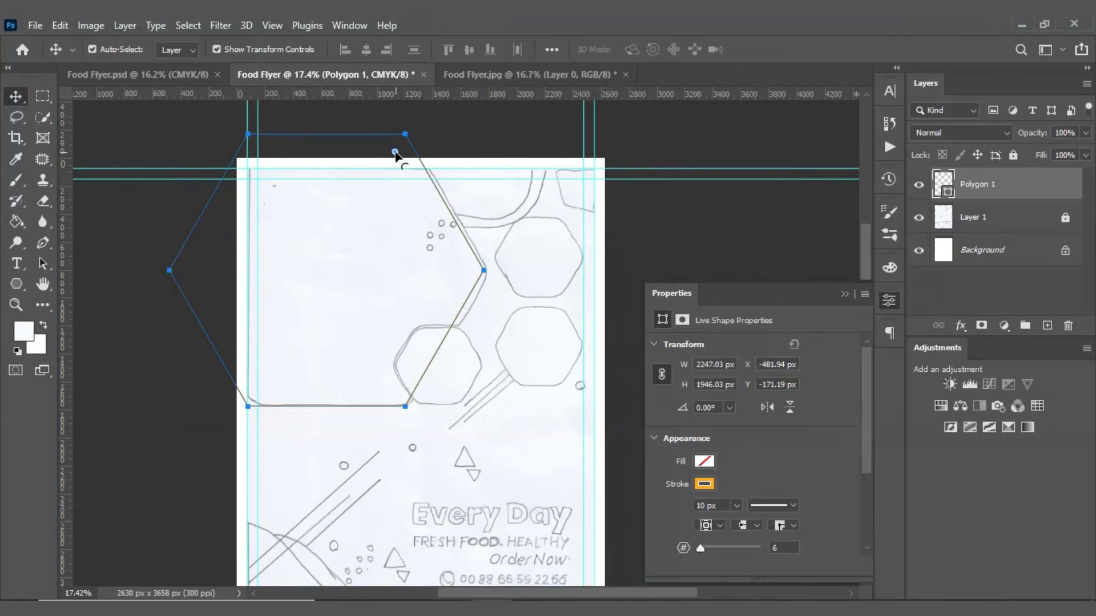
scroll(496, 288, up, 6)
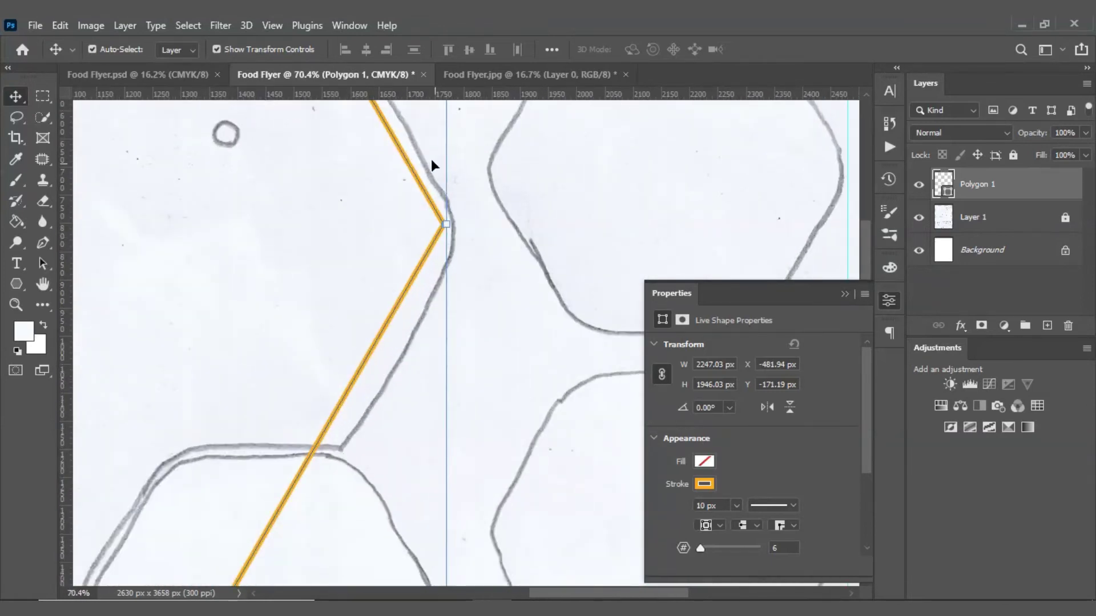
scroll(529, 287, down, 2)
scroll(529, 289, down, 2)
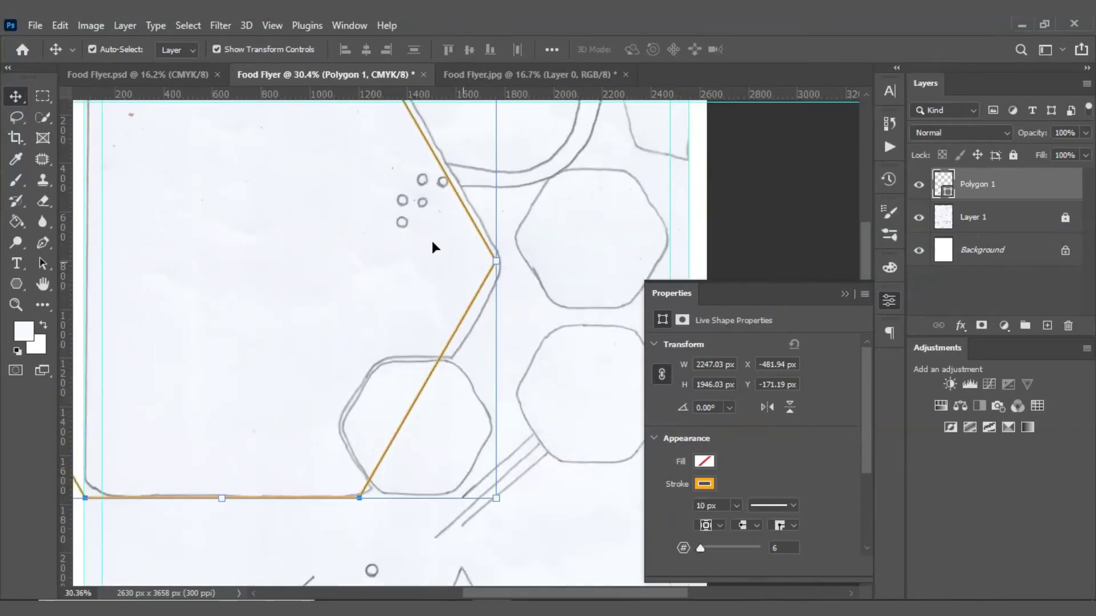
scroll(556, 354, down, 2)
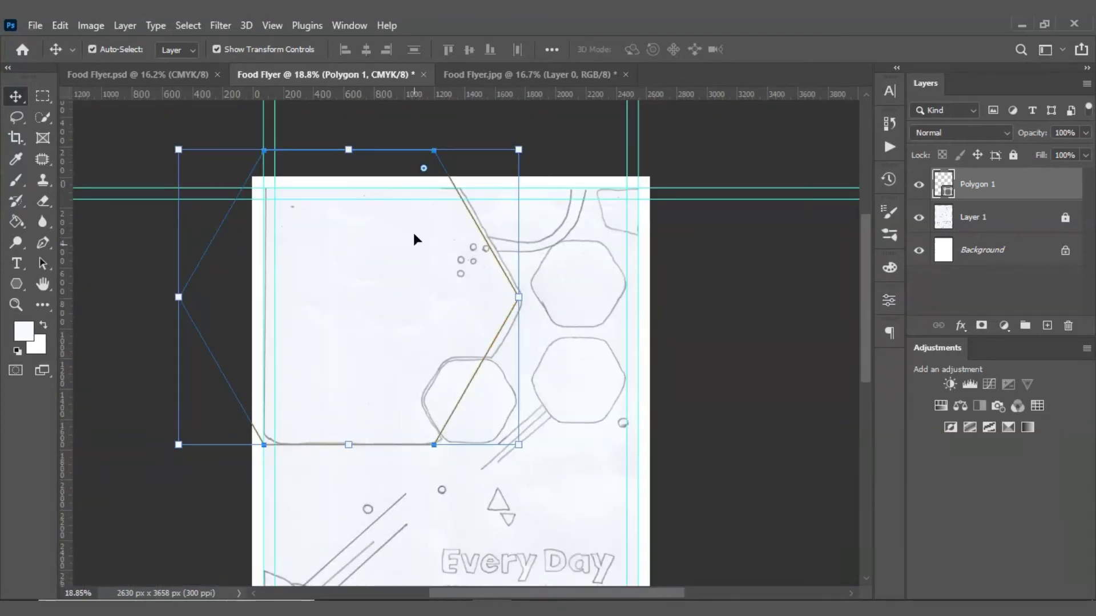
drag(425, 170, 400, 197)
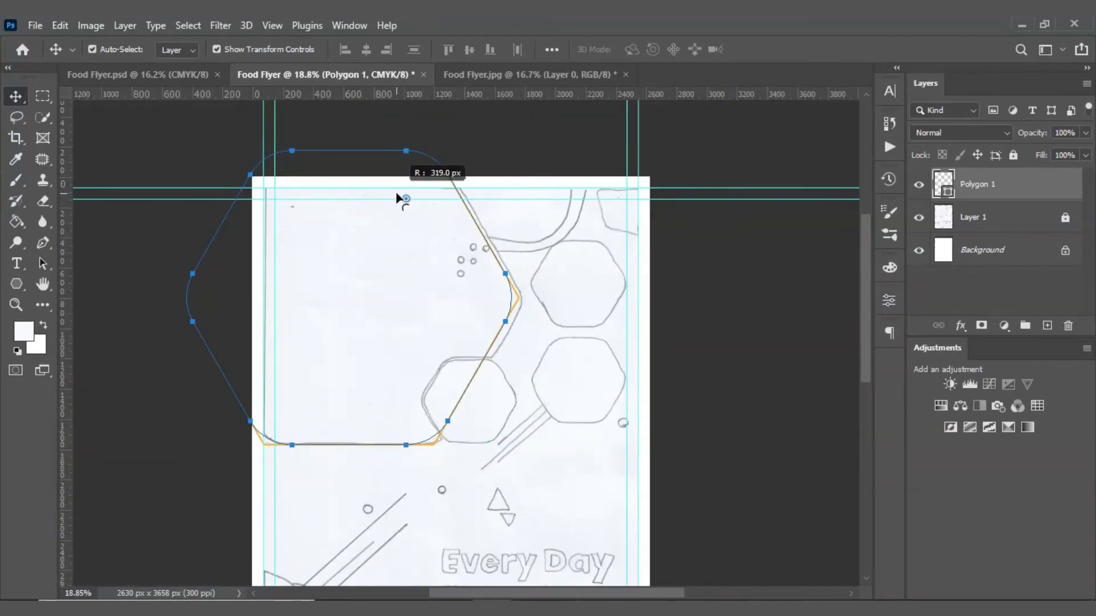
scroll(518, 368, up, 1)
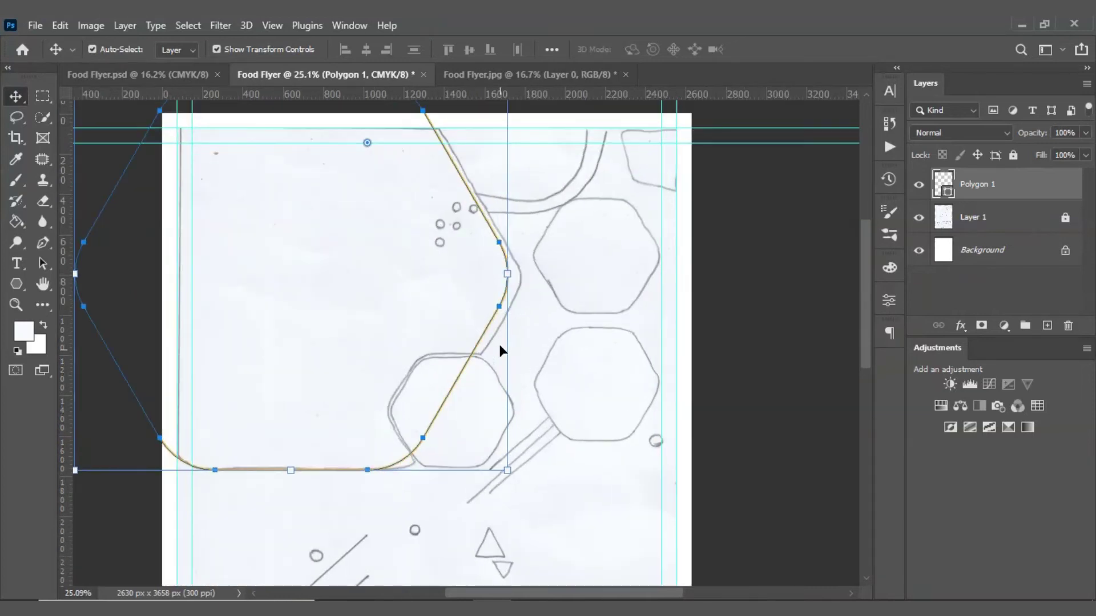
drag(480, 338, 495, 340)
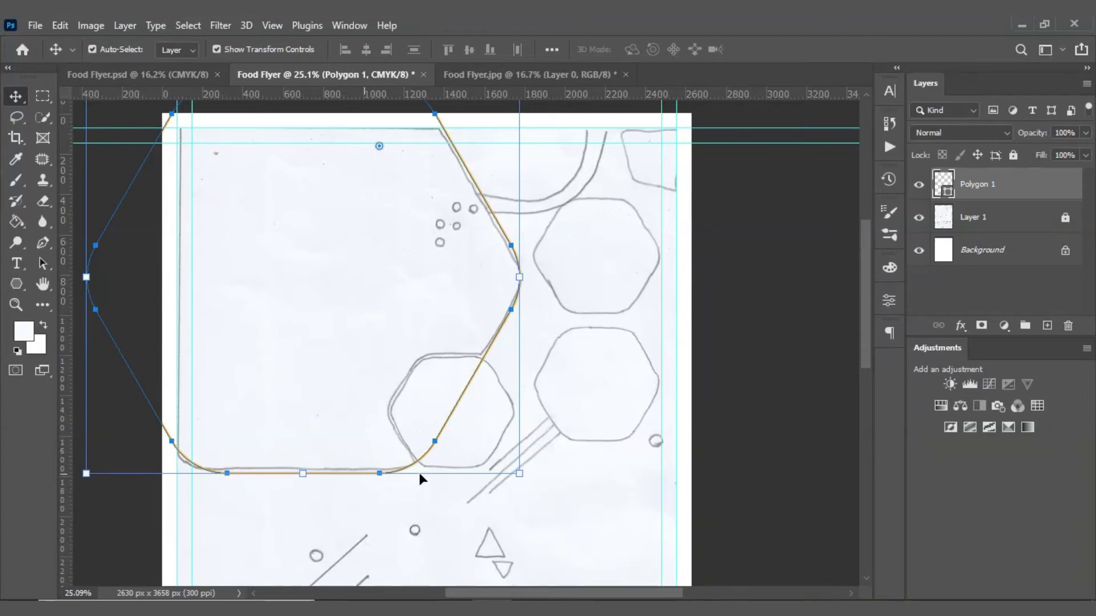
click(454, 501)
scroll(390, 304, down, 1)
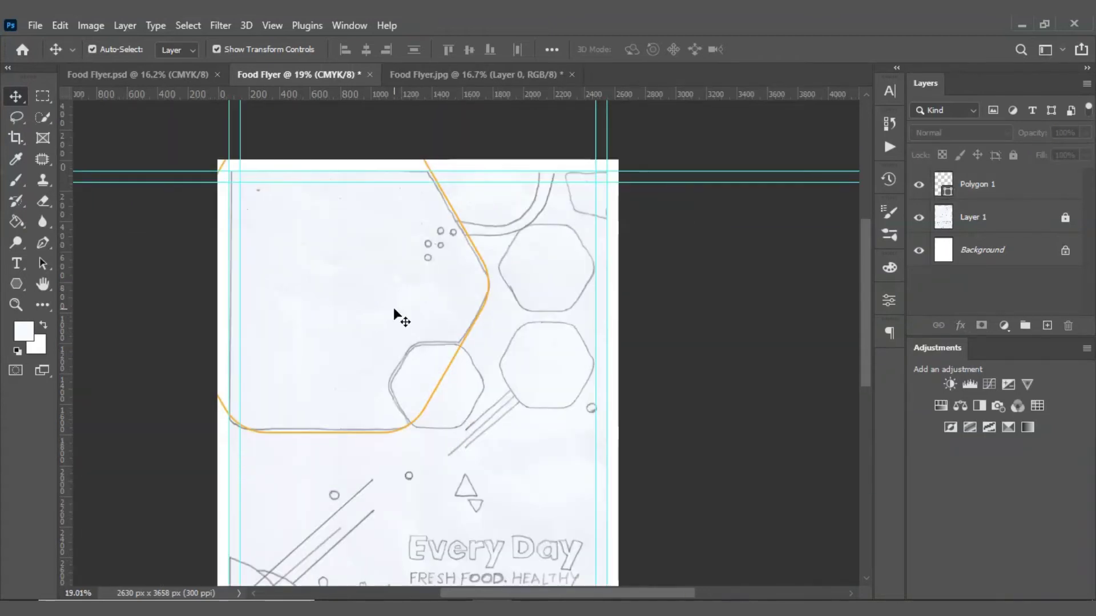
Set Polygon 1's stroke width to 14 px in the Polygon tool options bar
drag(318, 391, 384, 489)
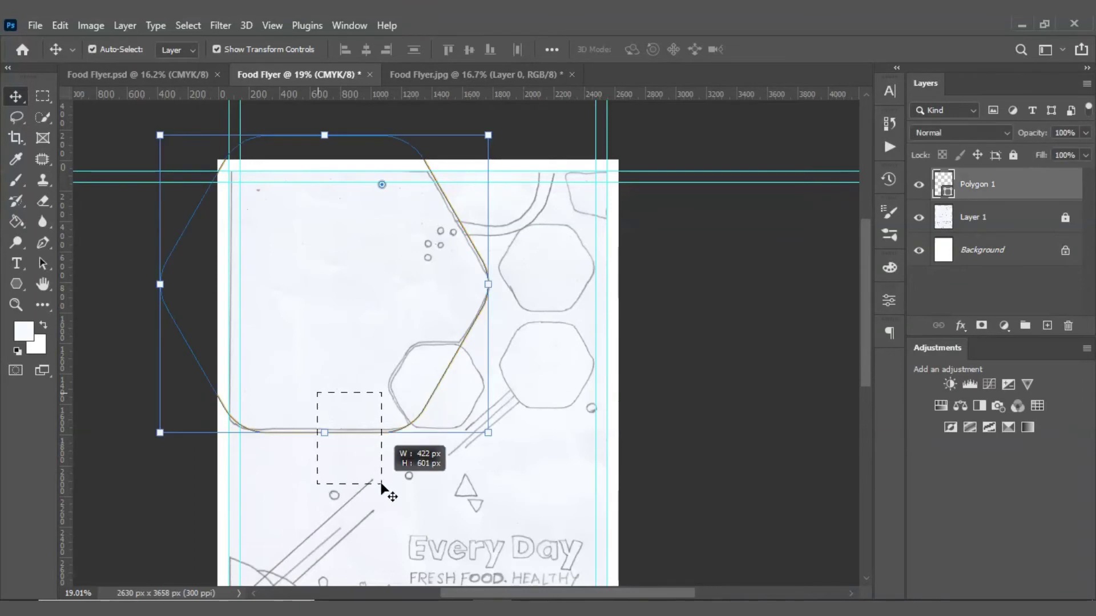
click(22, 287)
click(267, 49)
text(14)
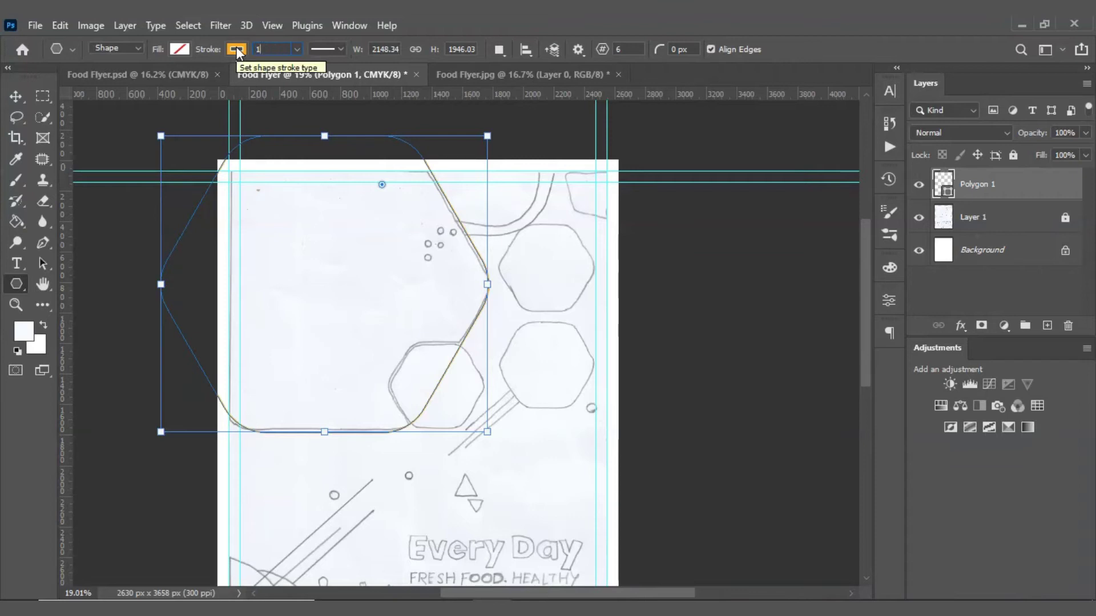
key(Return)
click(313, 178)
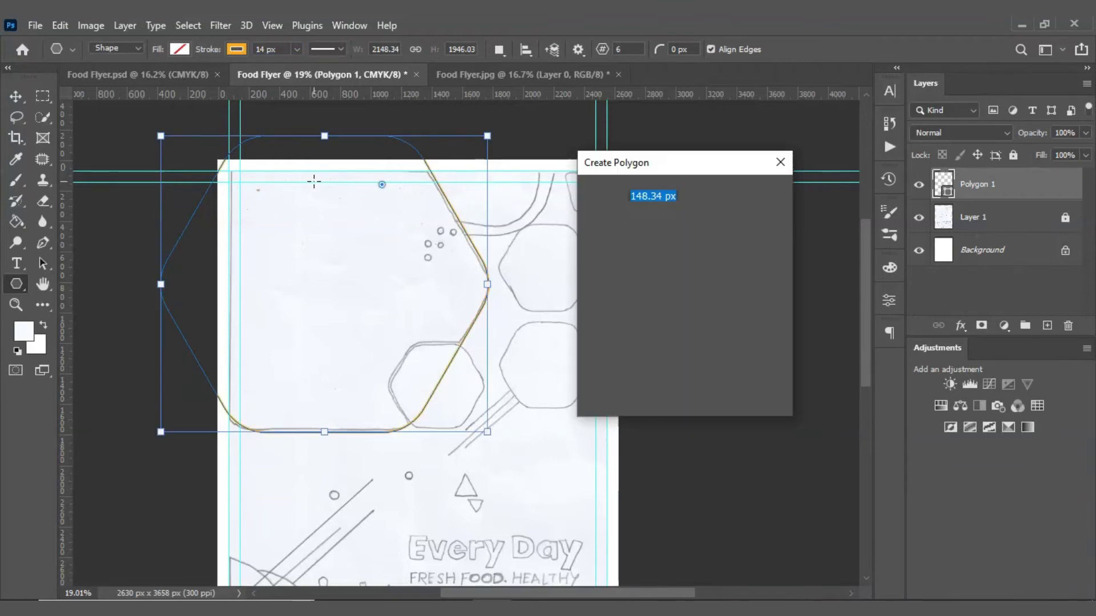
click(758, 396)
key(v)
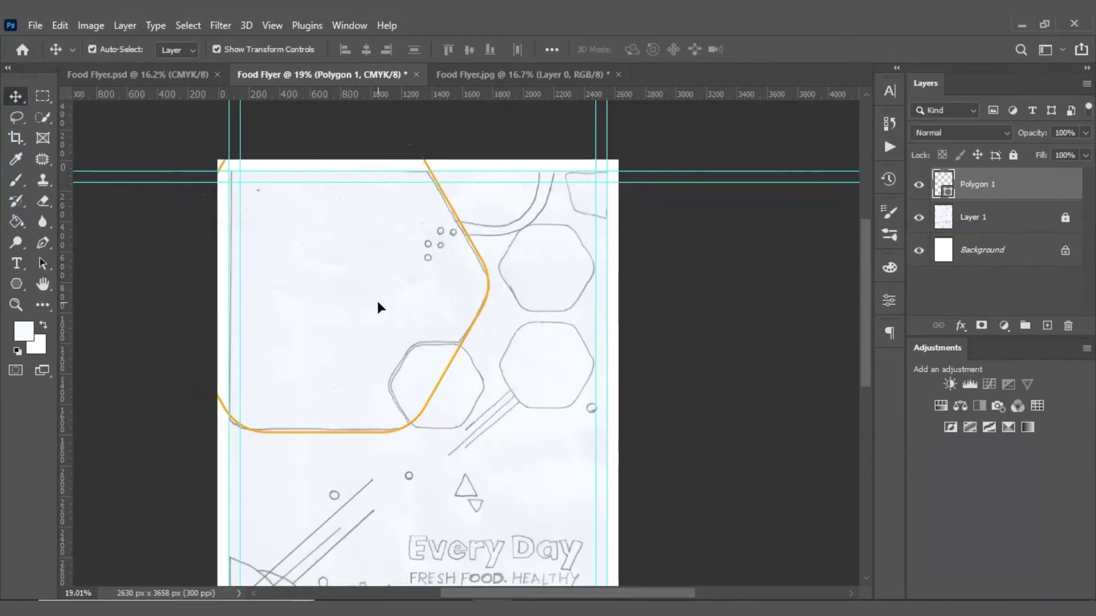
Reduce the large hexagon's stroke width to 12 px
scroll(478, 304, up, 3)
scroll(478, 304, up, 3)
scroll(421, 298, down, 2)
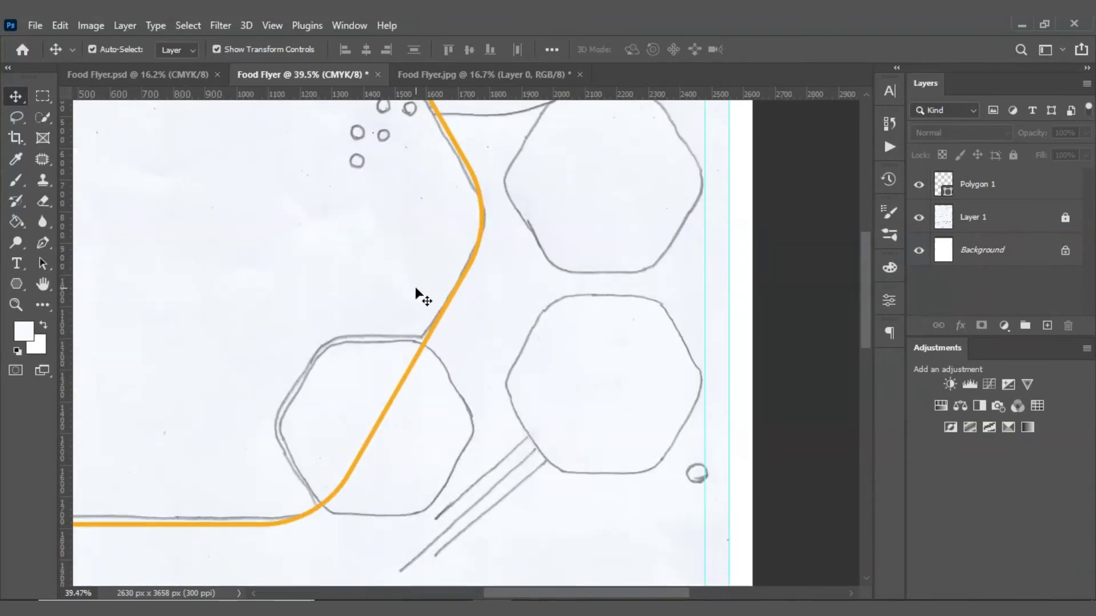
scroll(528, 346, down, 2)
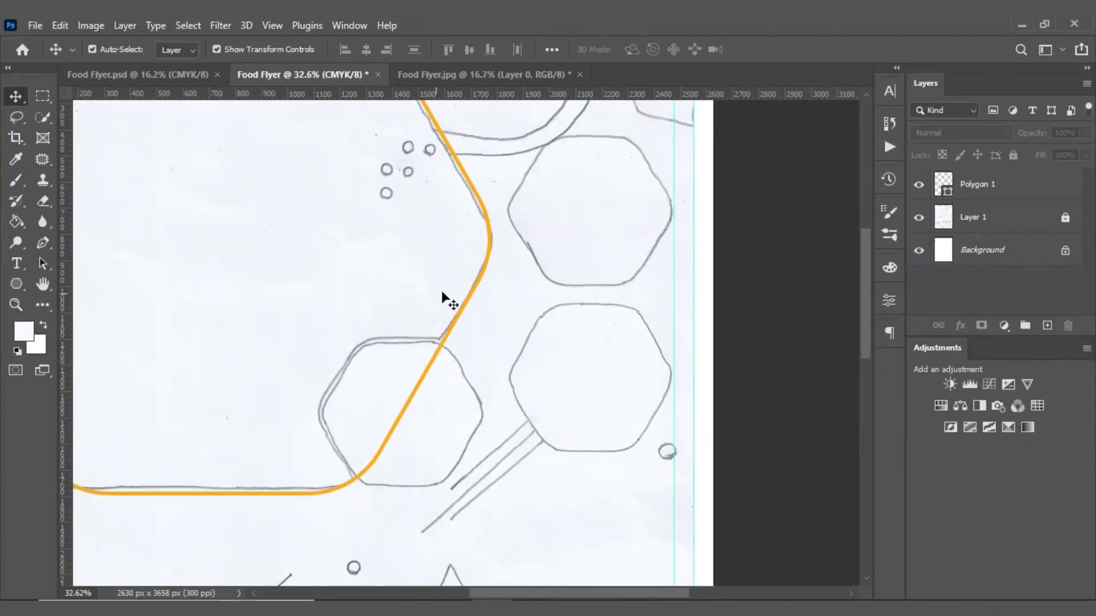
drag(421, 247, 526, 337)
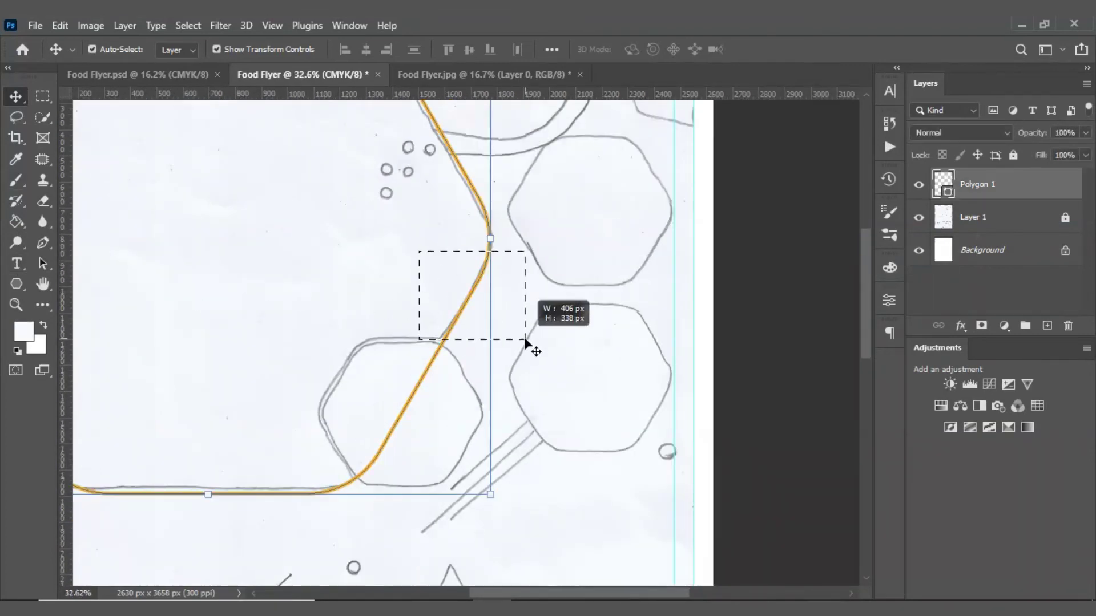
click(17, 283)
click(266, 49)
key(Return)
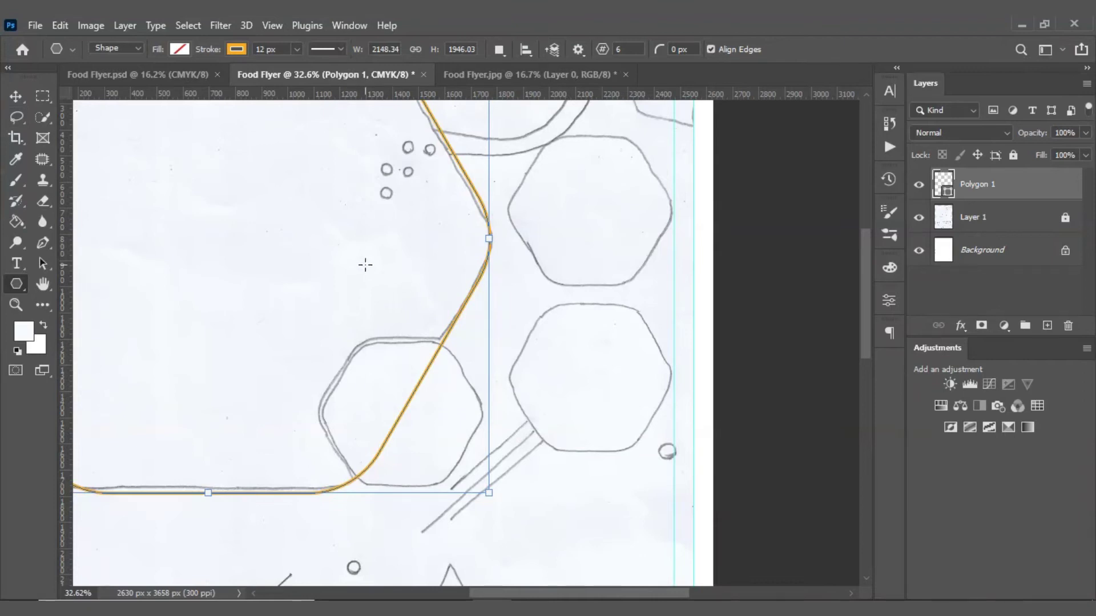
scroll(536, 286, down, 3)
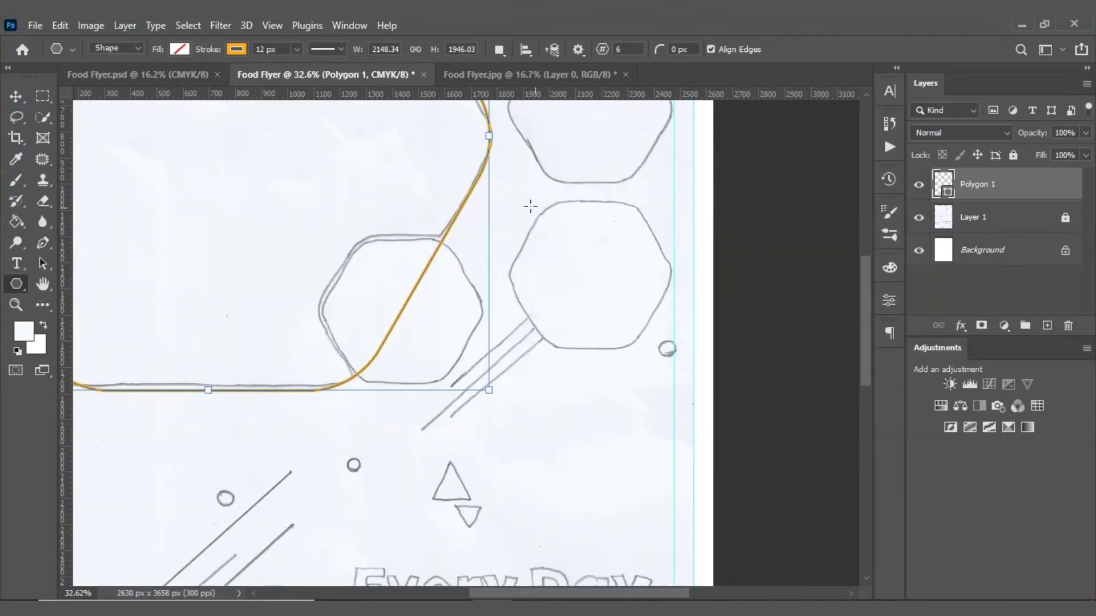
Draw a new rounded-corner hexagon, Polygon 2, over the lower right pencil hexagon
key(v)
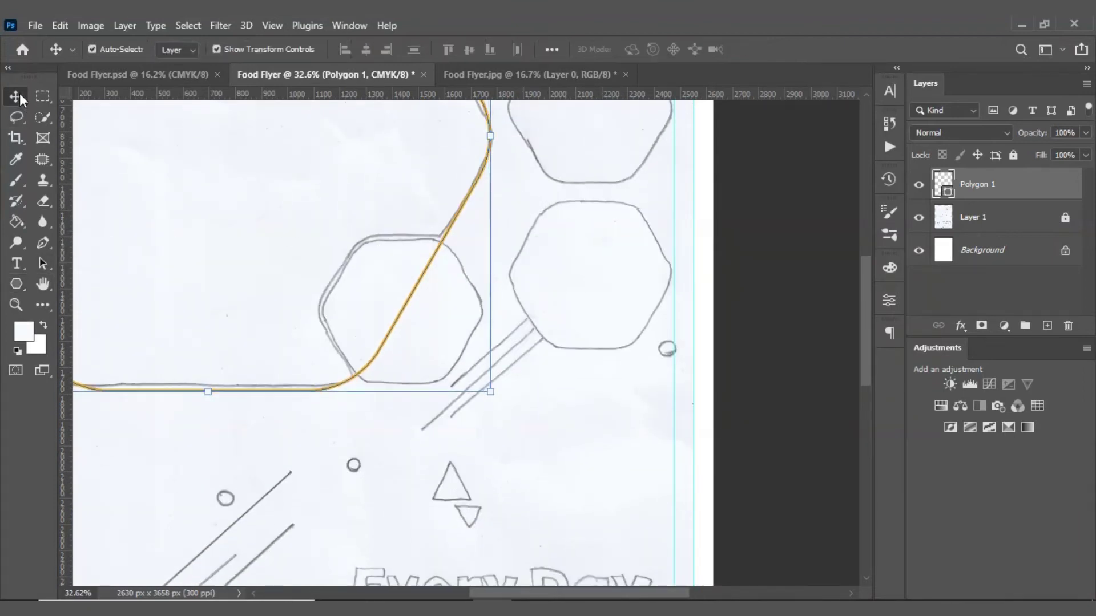
click(16, 286)
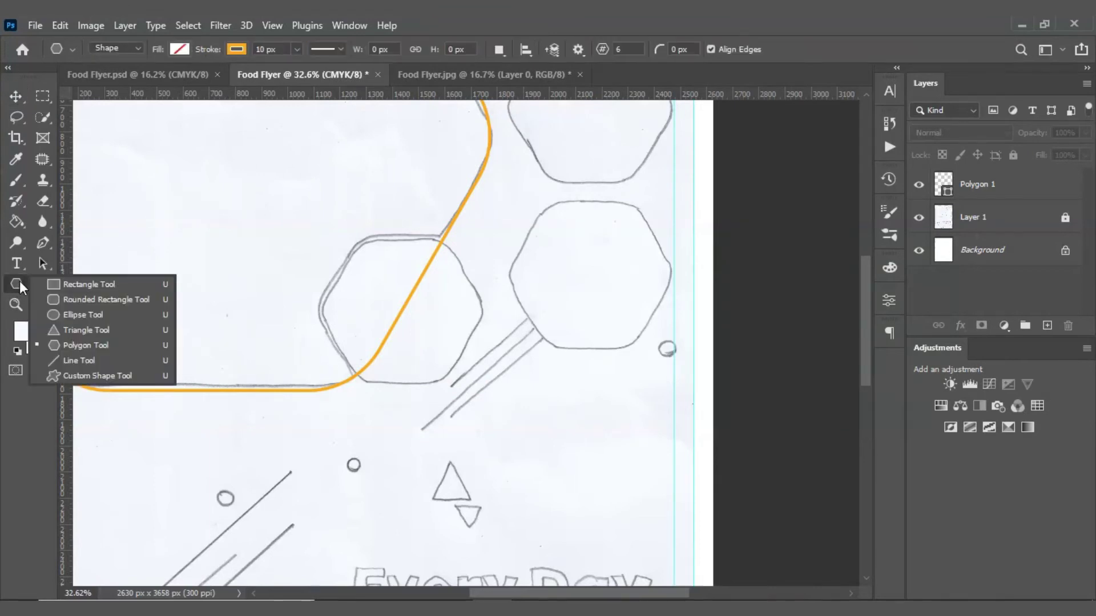
click(80, 348)
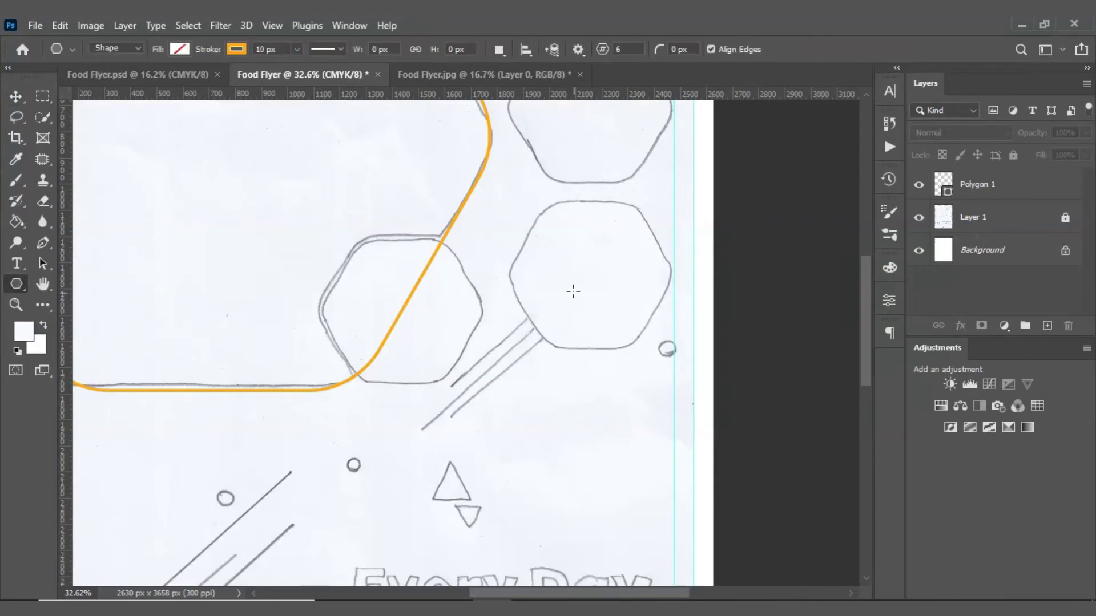
drag(520, 274, 665, 480)
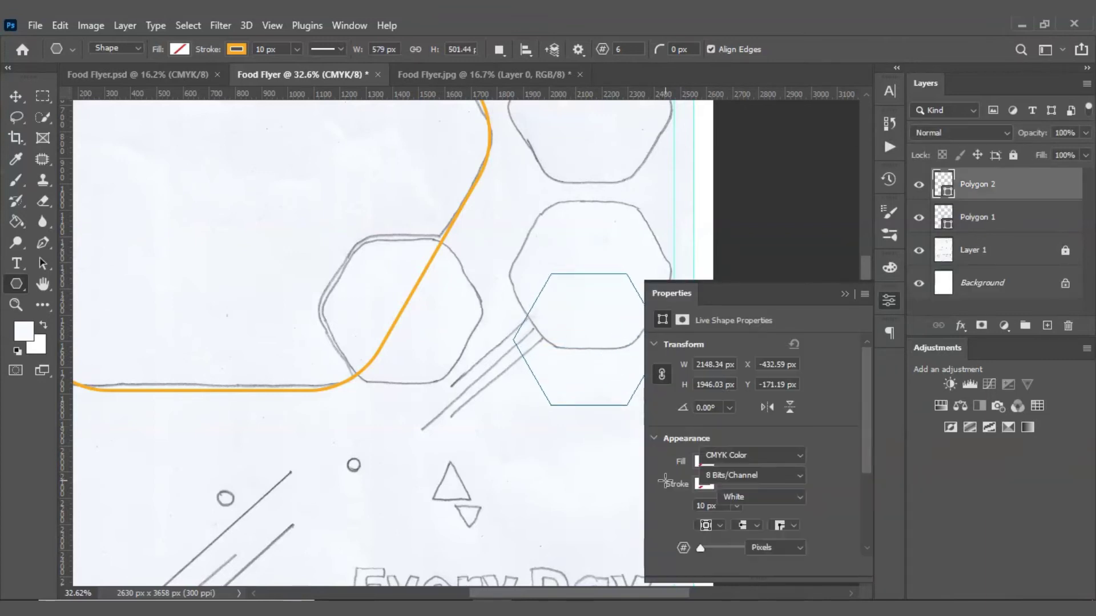
click(888, 302)
drag(617, 291, 611, 305)
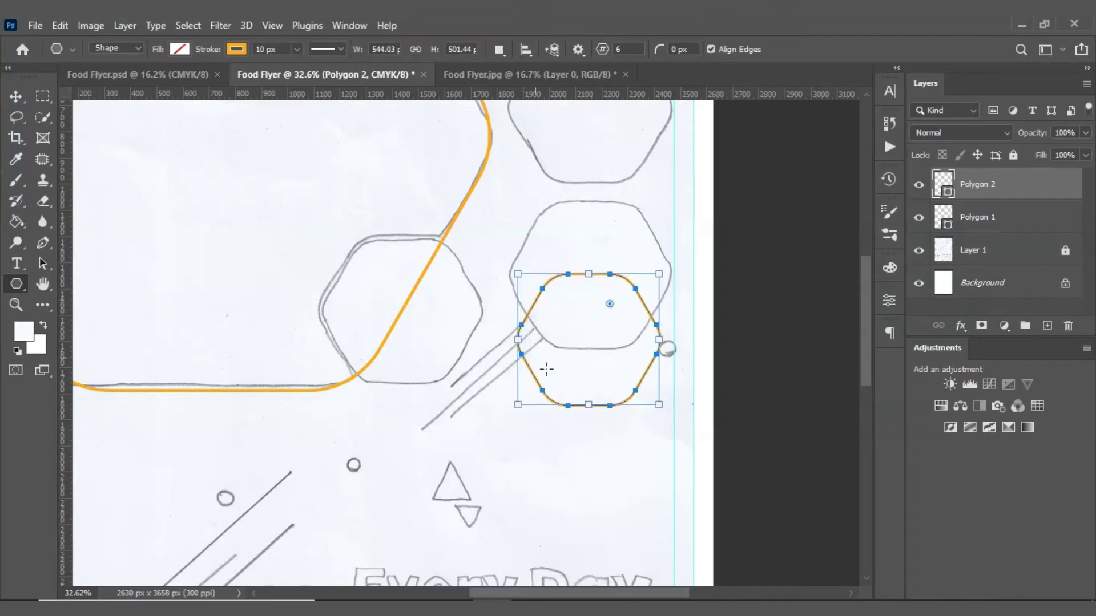
Move Polygon 2 up and widen it to match the pencil hexagon
click(16, 96)
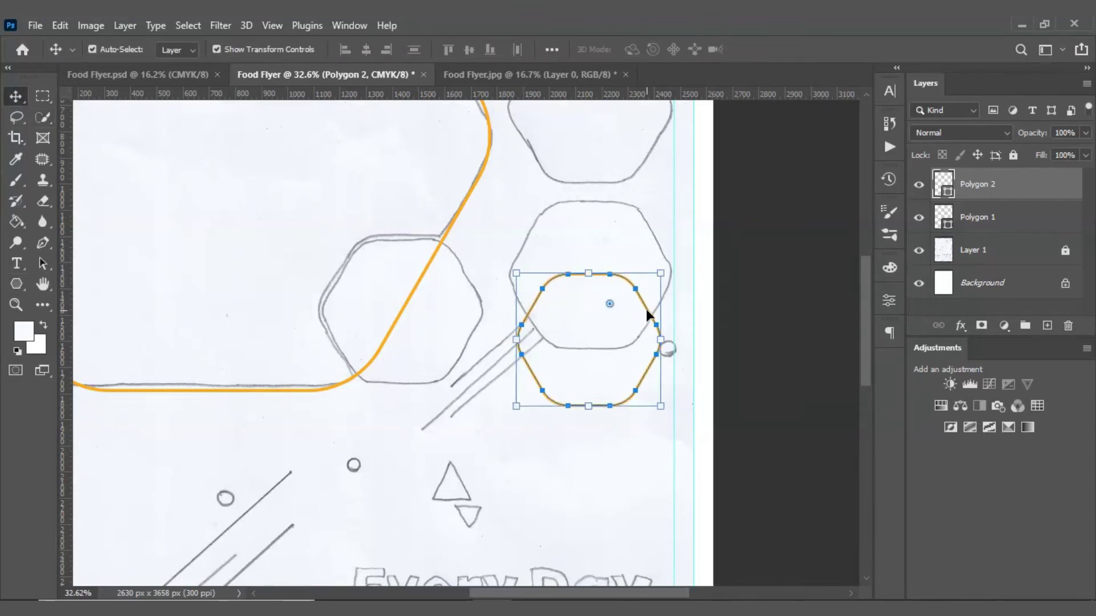
mouse_move(649, 310)
mouse_down()
mouse_move(648, 250)
mouse_move(673, 277)
mouse_up()
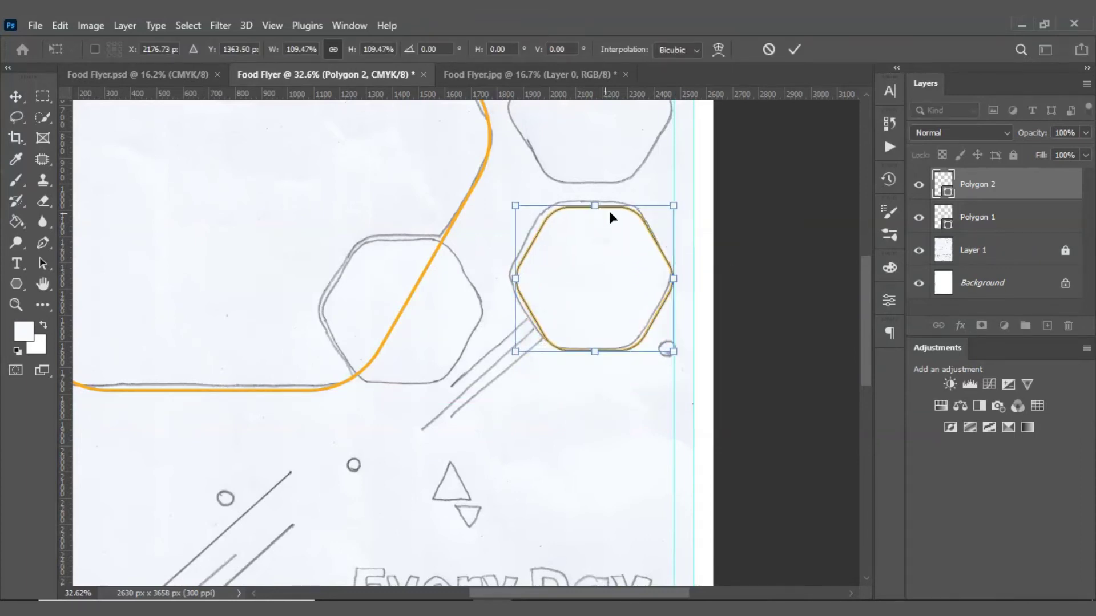
drag(616, 207, 608, 202)
drag(665, 276, 680, 276)
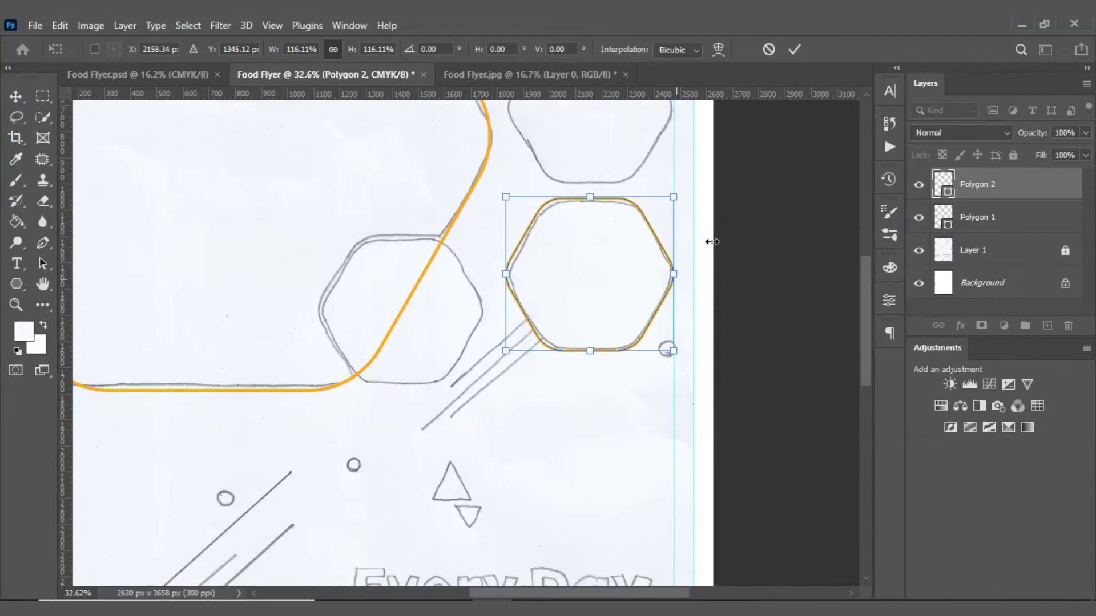
key(Return)
click(575, 313)
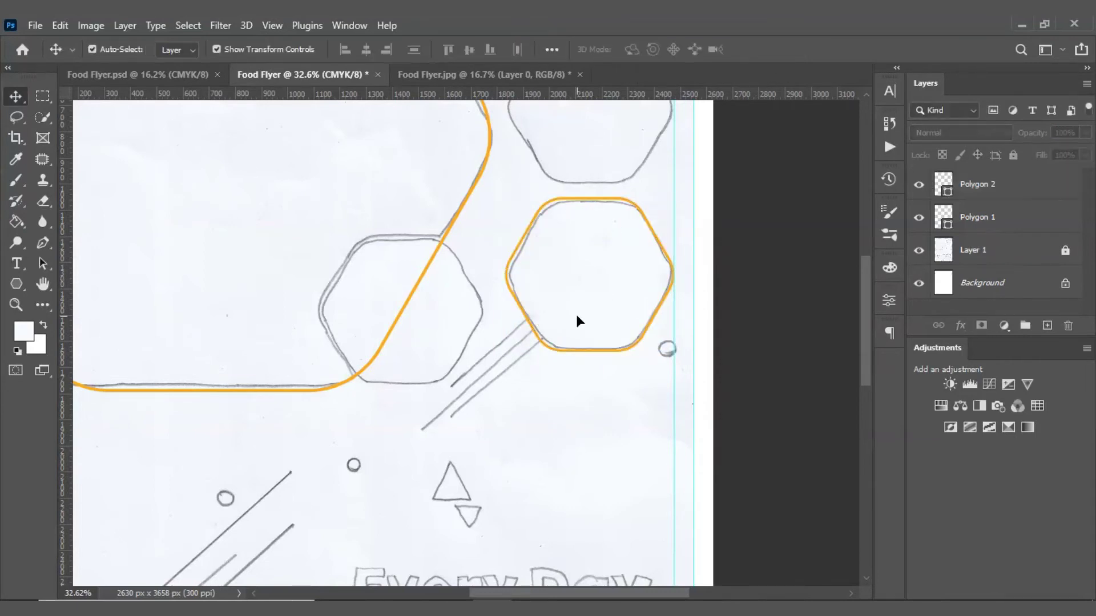
scroll(617, 319, up, 3)
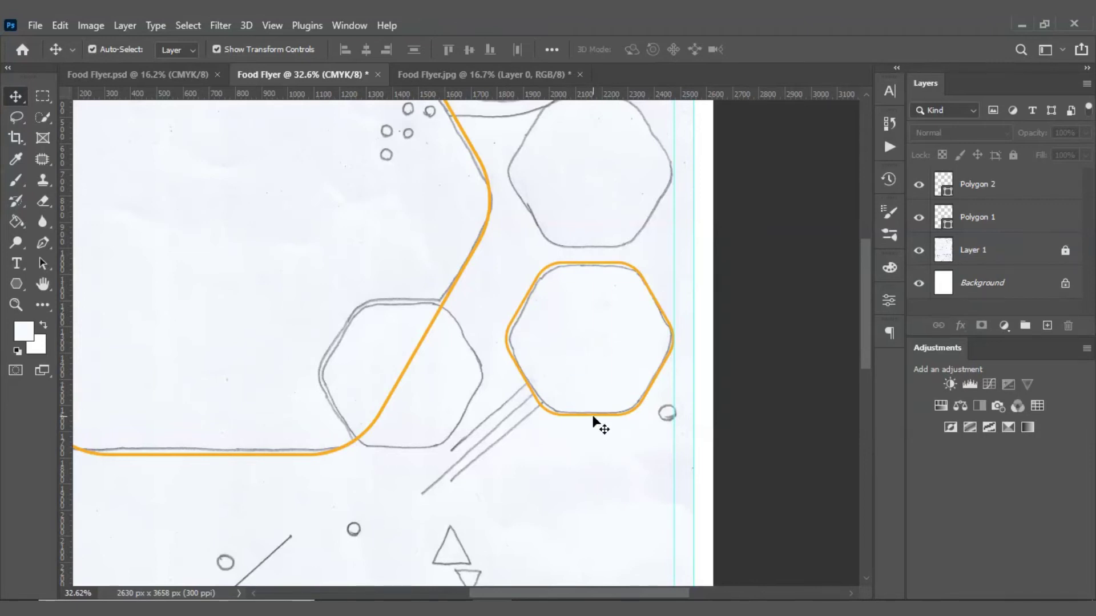
Duplicate the orange hexagon upward toward the sketched hexagon above, undoing an accidental sketch copy
click(631, 412)
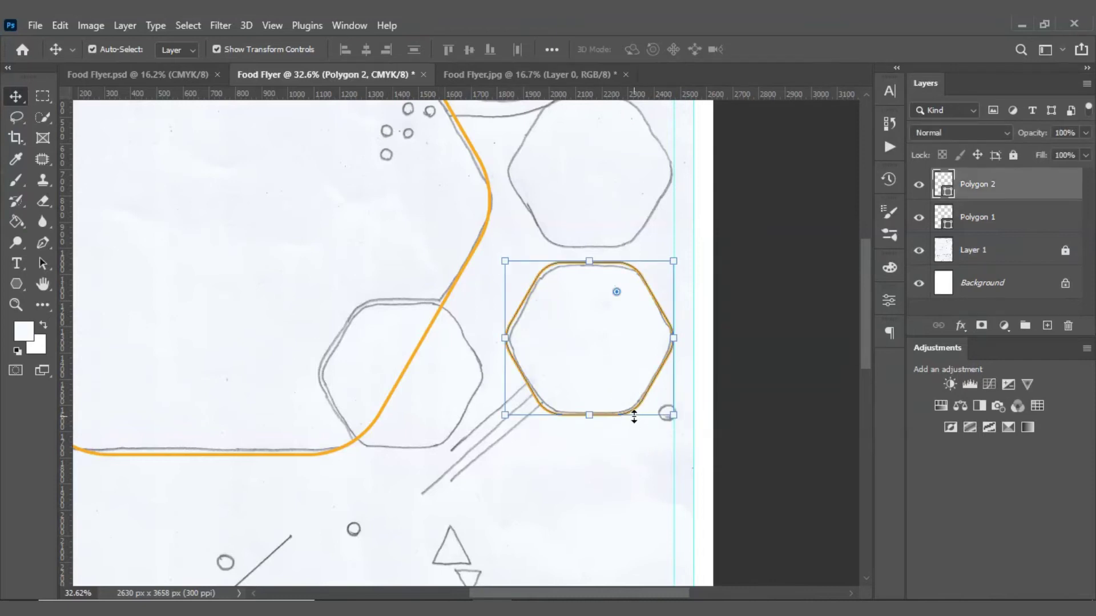
scroll(655, 401, up, 3)
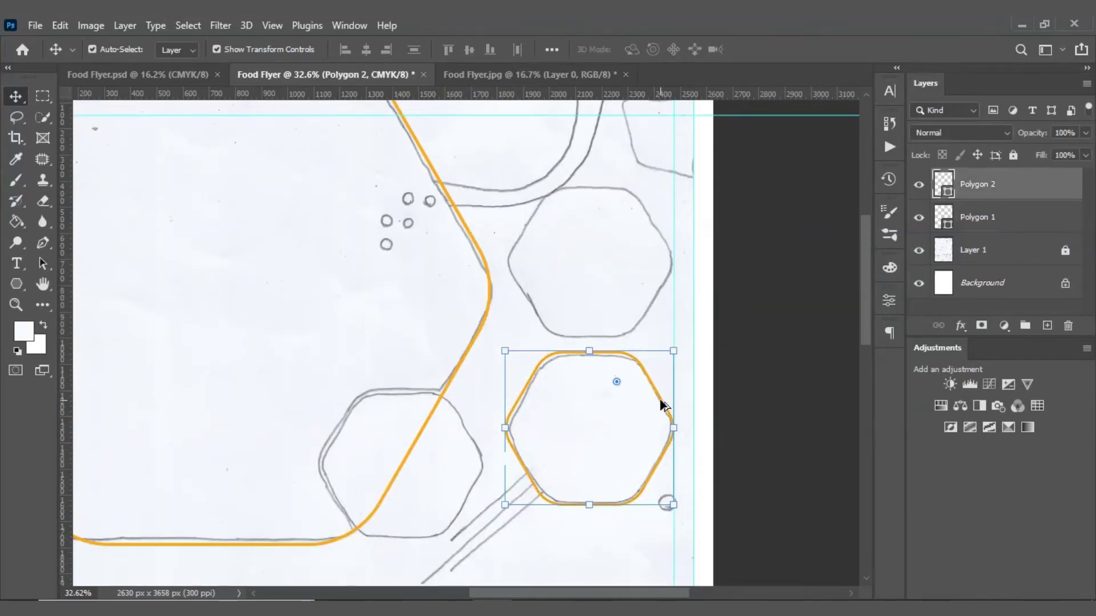
drag(660, 399, 655, 321)
key(ctrl)
key(ctrl+z)
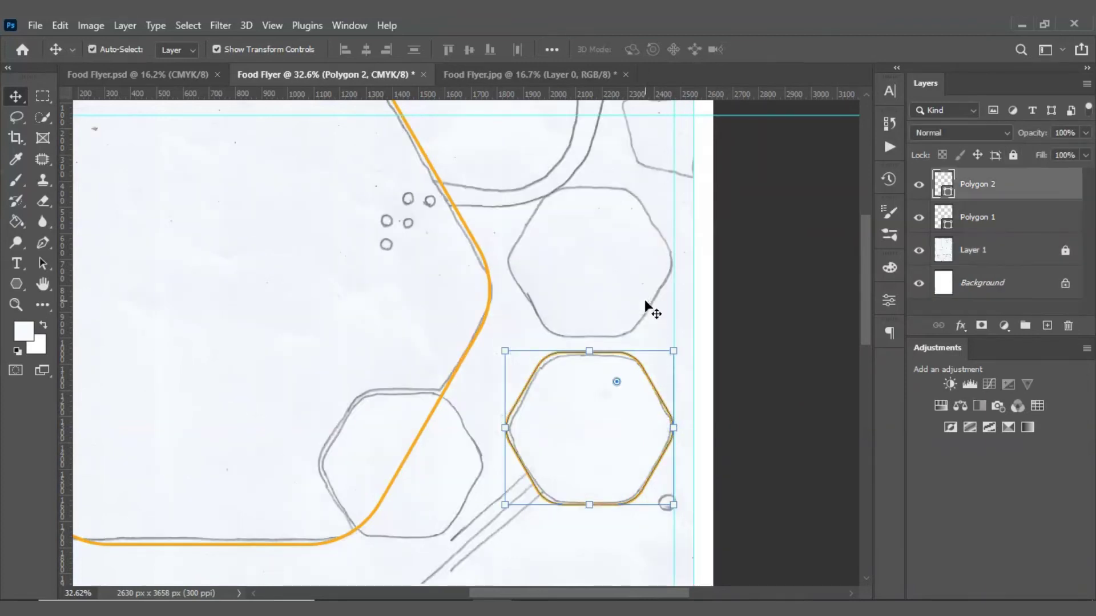
click(784, 337)
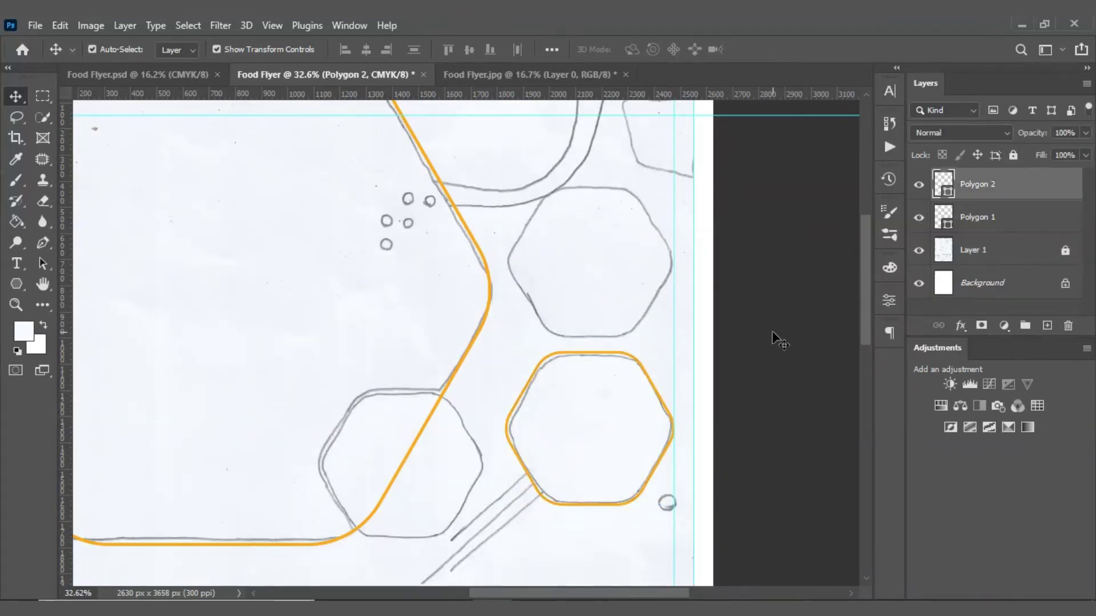
click(662, 407)
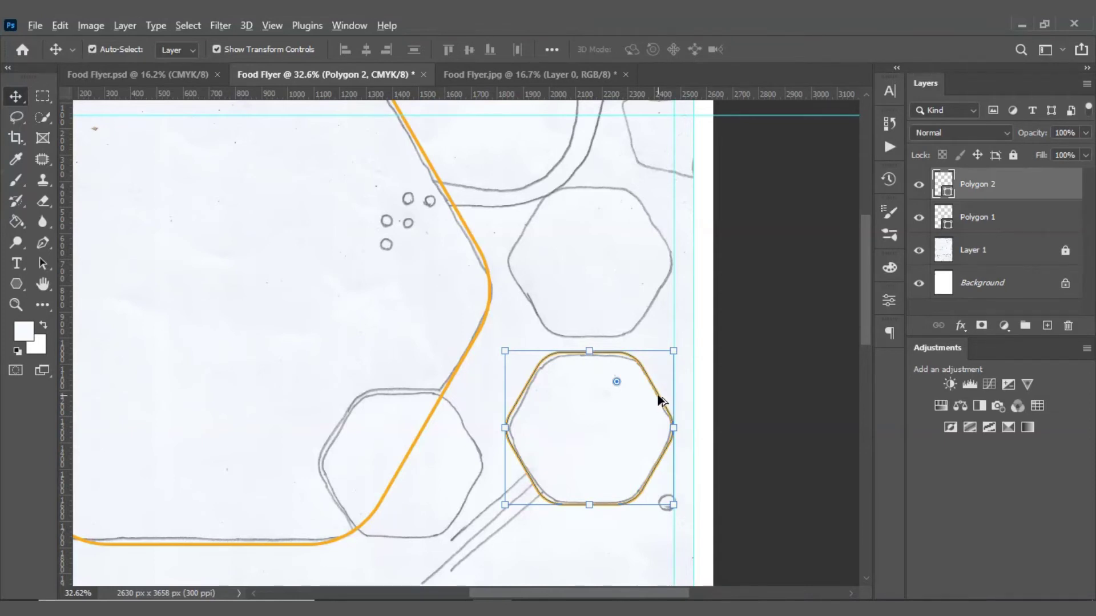
drag(659, 400, 634, 232)
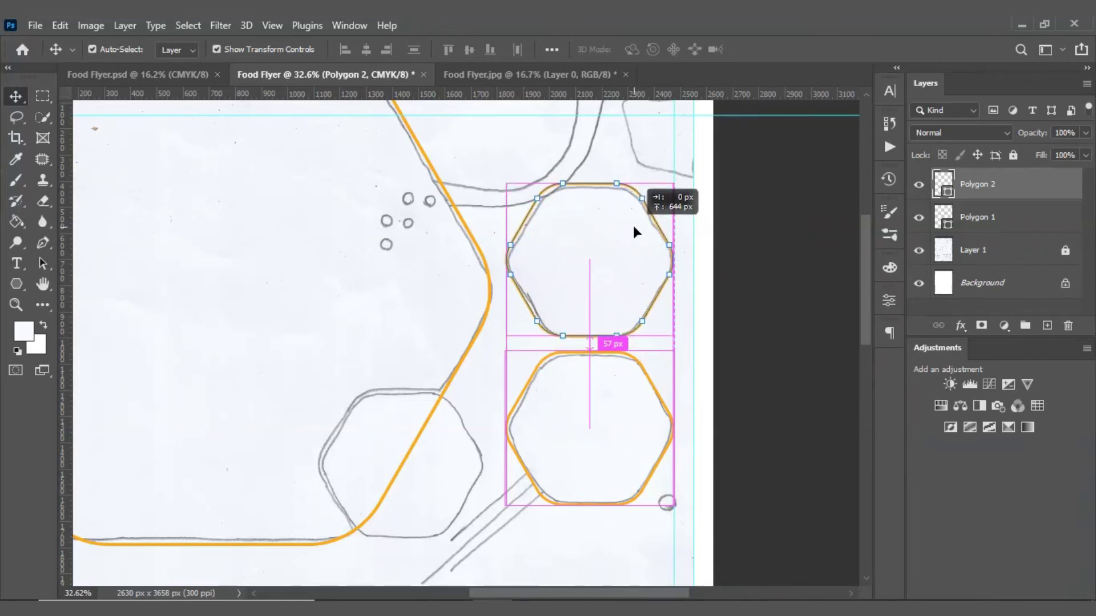
Place a hexagon copy on the upper right pencil hexagon and duplicate another onto the curve-crossed left one
drag(634, 227, 634, 227)
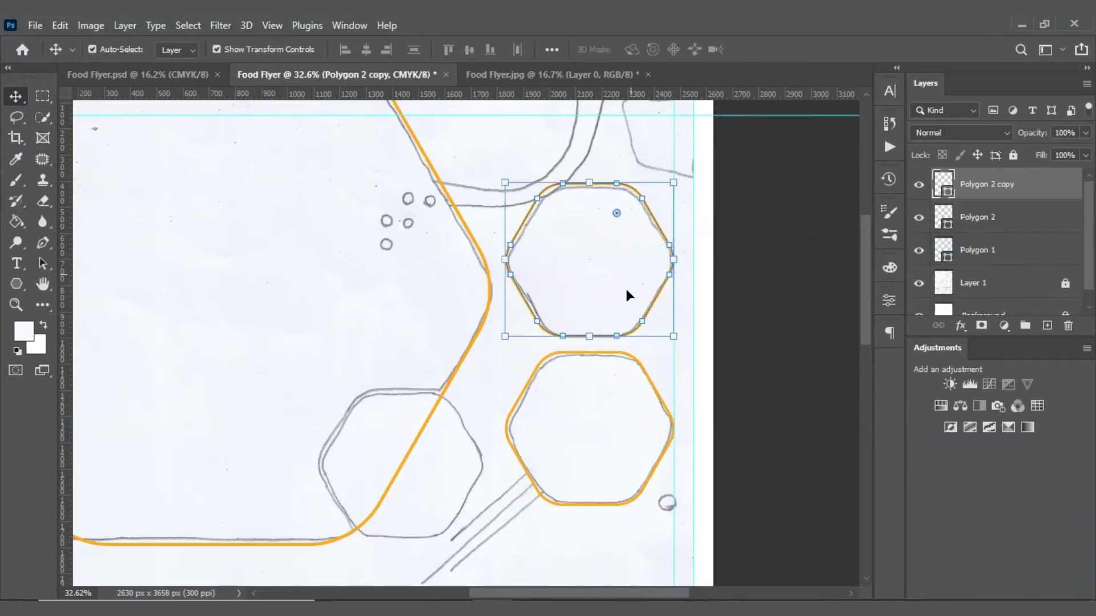
click(648, 379)
drag(651, 384, 462, 420)
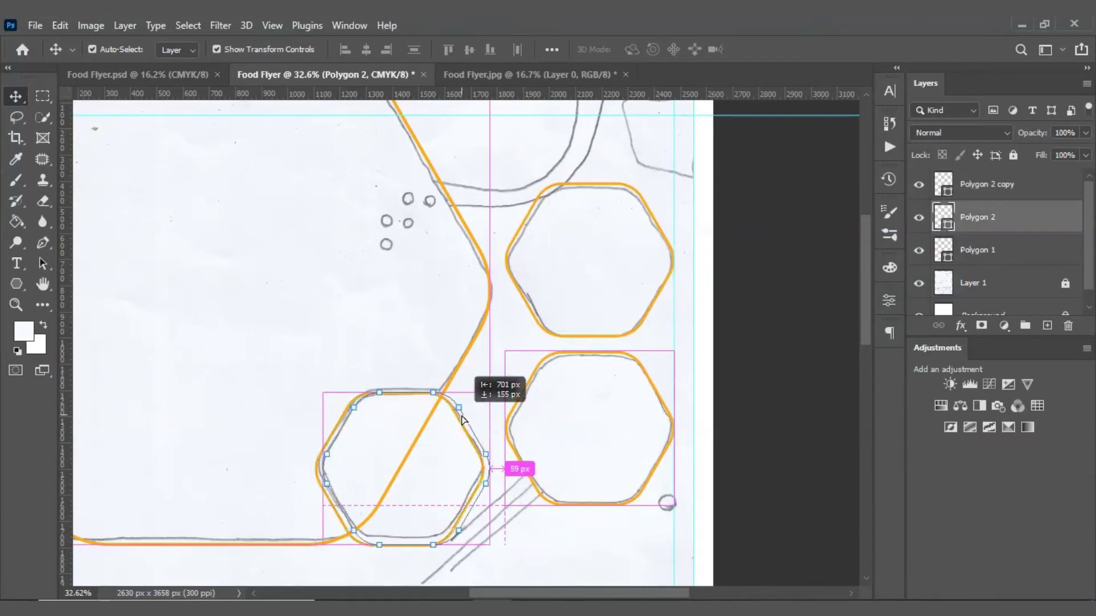
drag(462, 419, 455, 410)
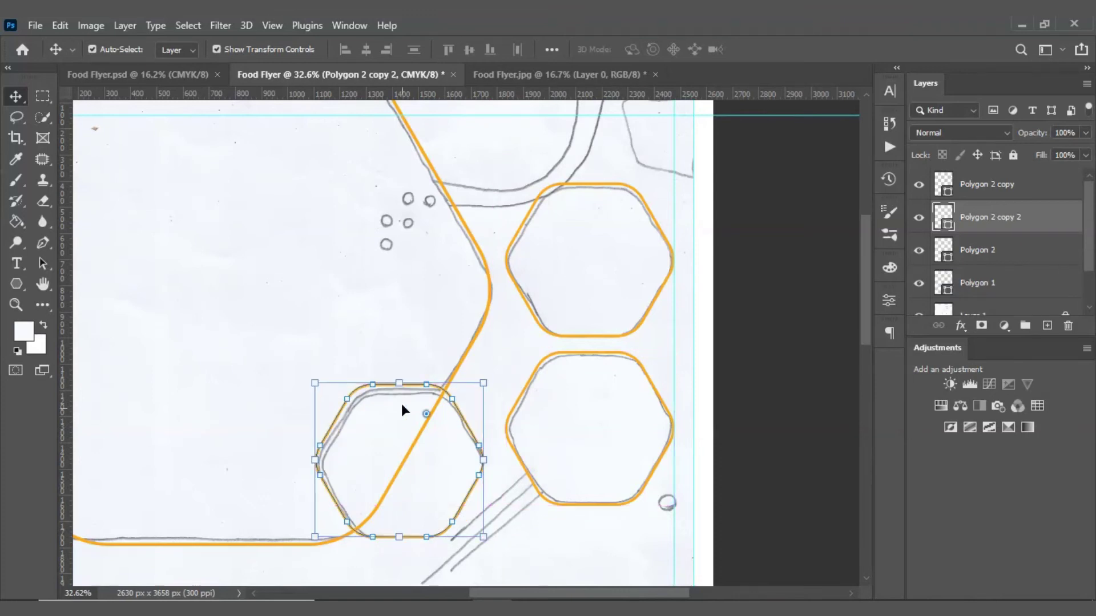
Shrink Polygon 2 copy 2 to 90.69% to fit its sketched hexagon and commit
drag(403, 383, 403, 391)
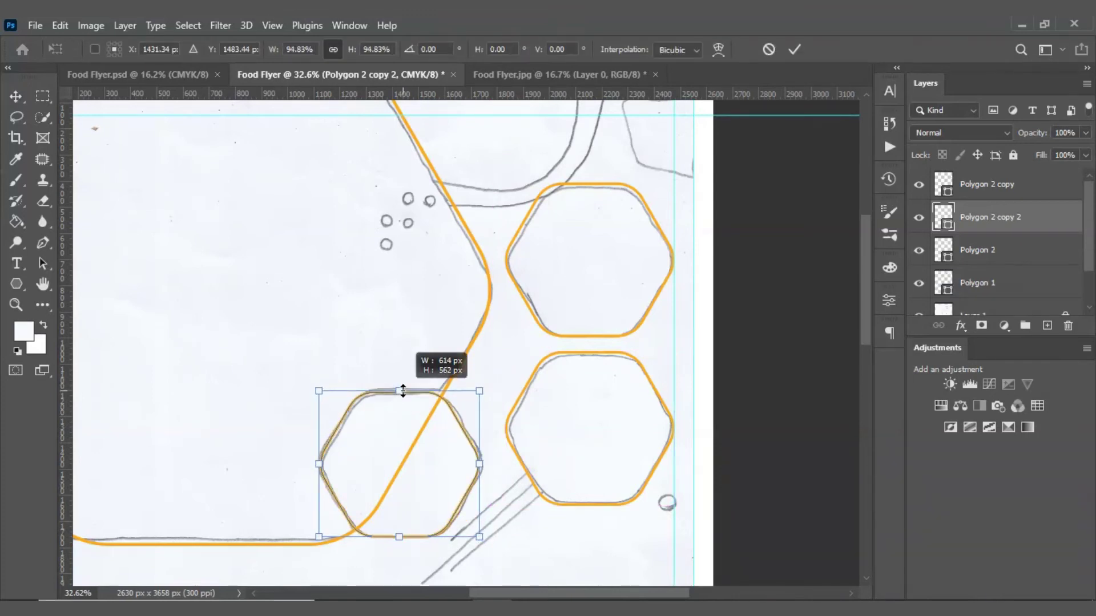
drag(405, 540, 405, 532)
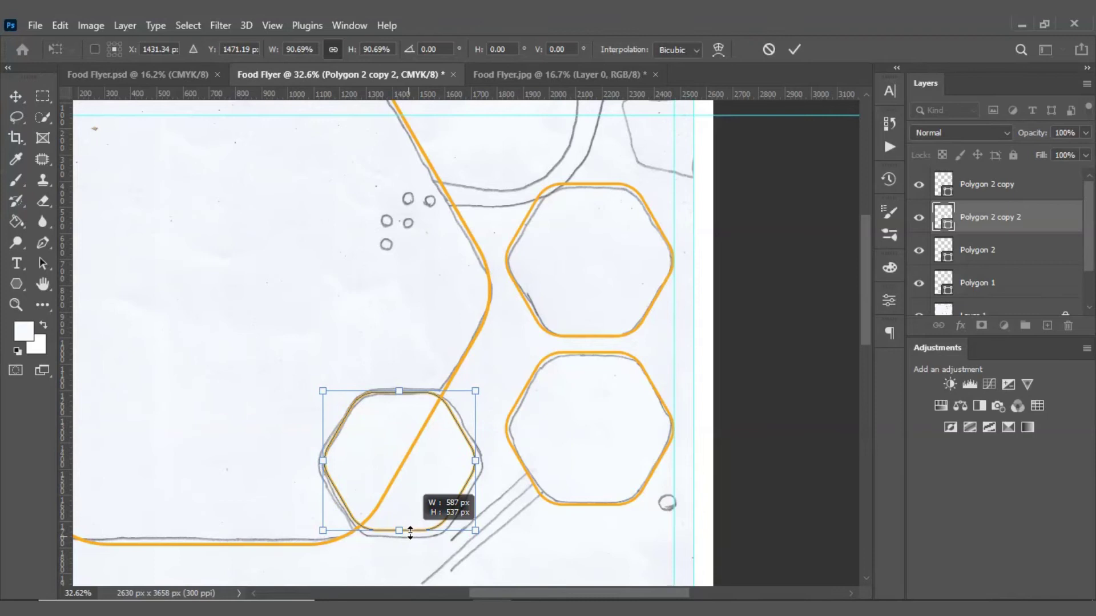
drag(460, 488, 460, 493)
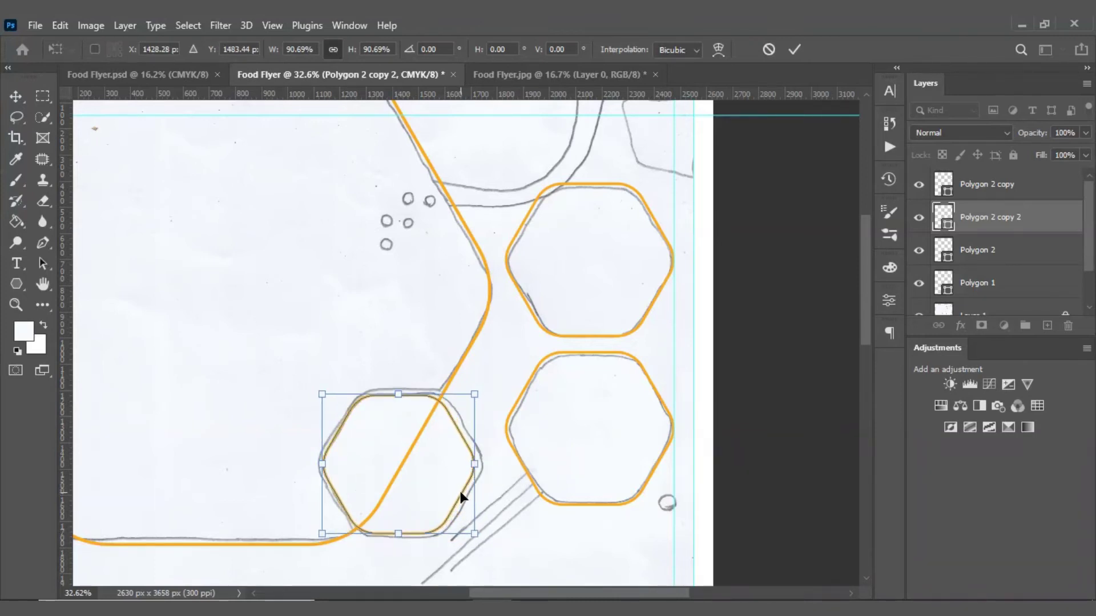
click(792, 52)
click(366, 299)
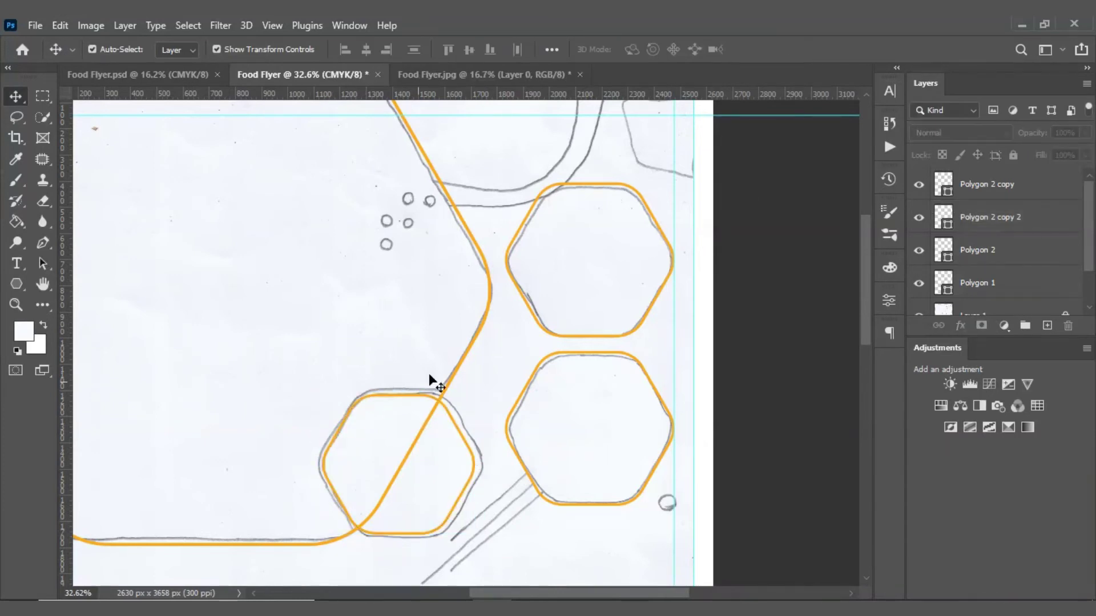
scroll(519, 335, up, 5)
scroll(503, 399, down, 2)
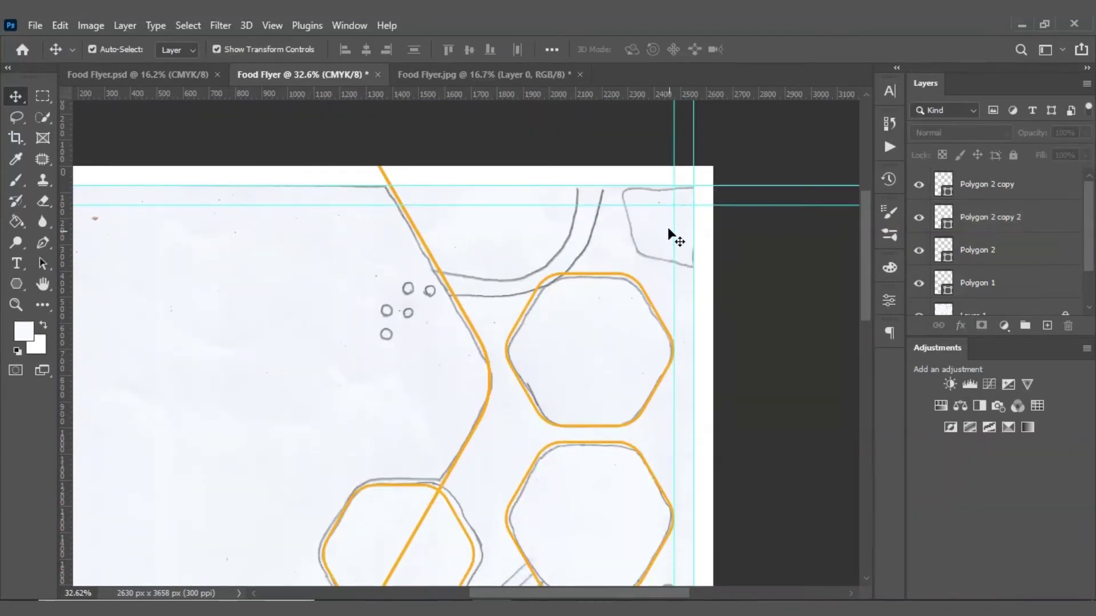
Duplicate the upper right hexagon to the left, shrink it and sharpen its corners
click(637, 419)
mouse_move(638, 420)
mouse_down()
mouse_move(321, 415)
mouse_move(396, 313)
mouse_up()
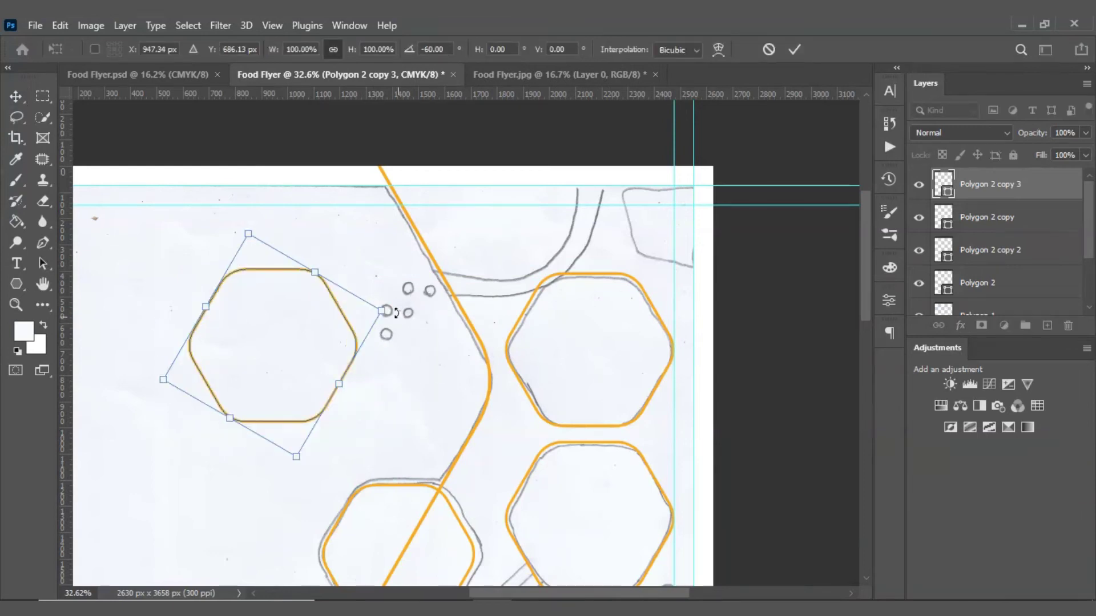
drag(320, 275, 292, 300)
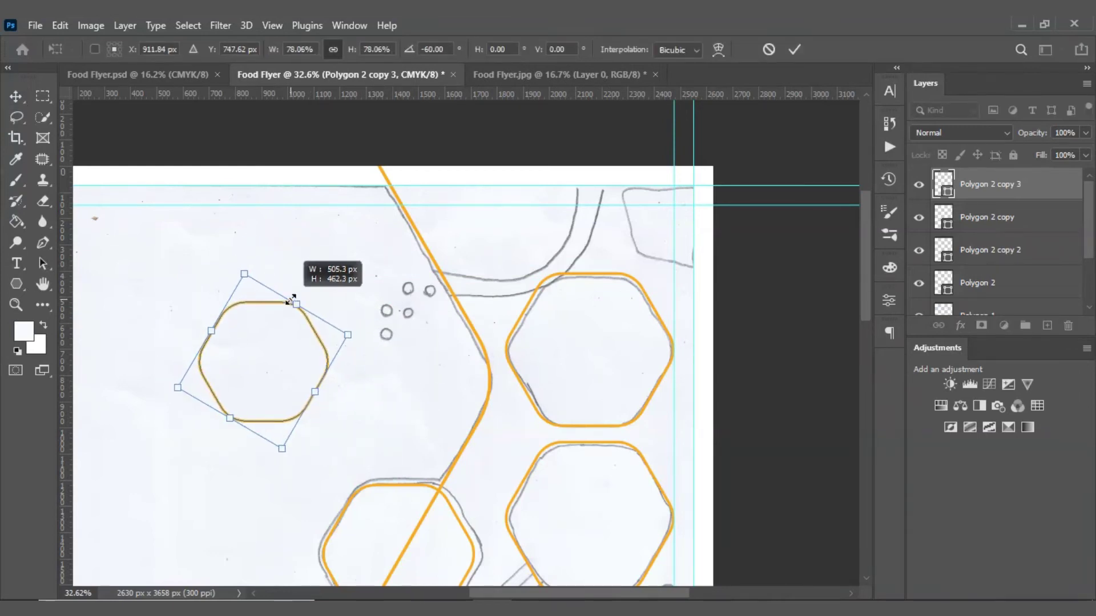
click(795, 51)
drag(246, 332, 239, 326)
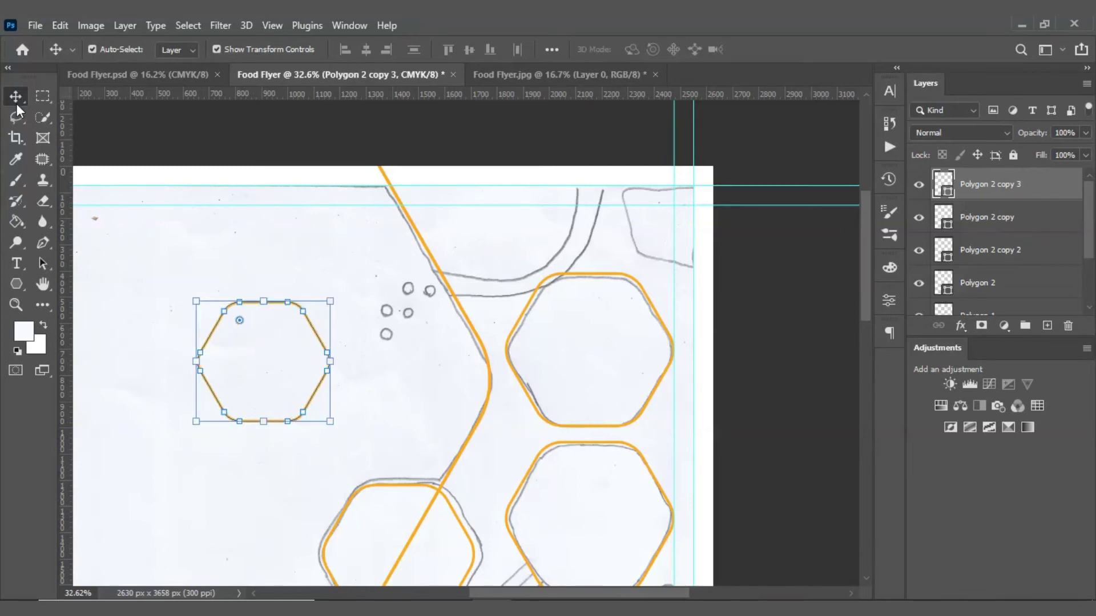
click(300, 399)
Rotate the small hexagon -60° and place it over the cut-off sketch hexagon in the top-right corner
click(313, 400)
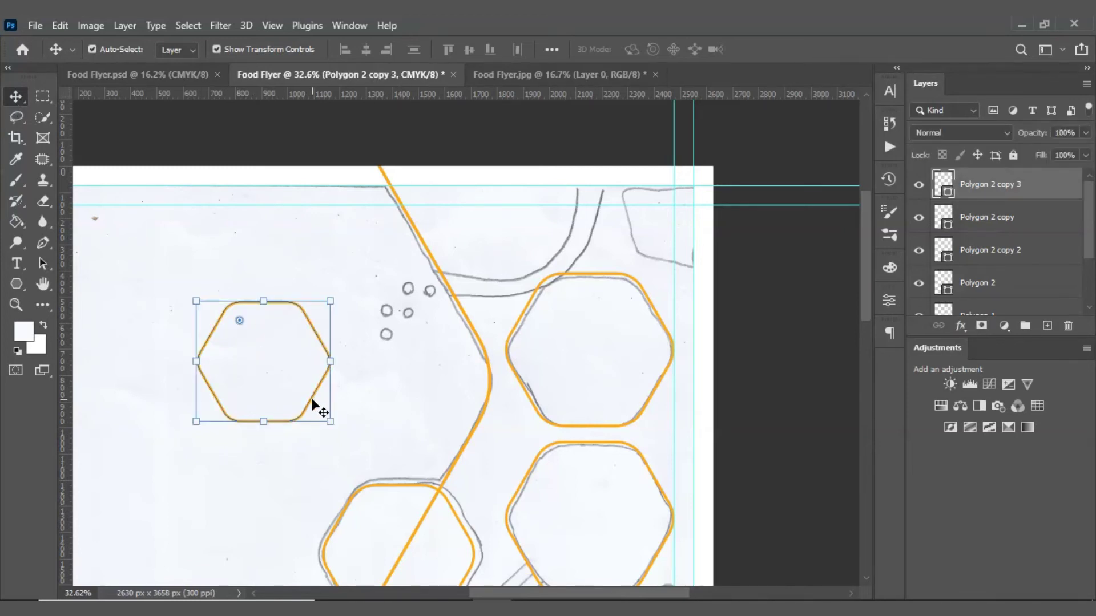
drag(326, 429, 367, 355)
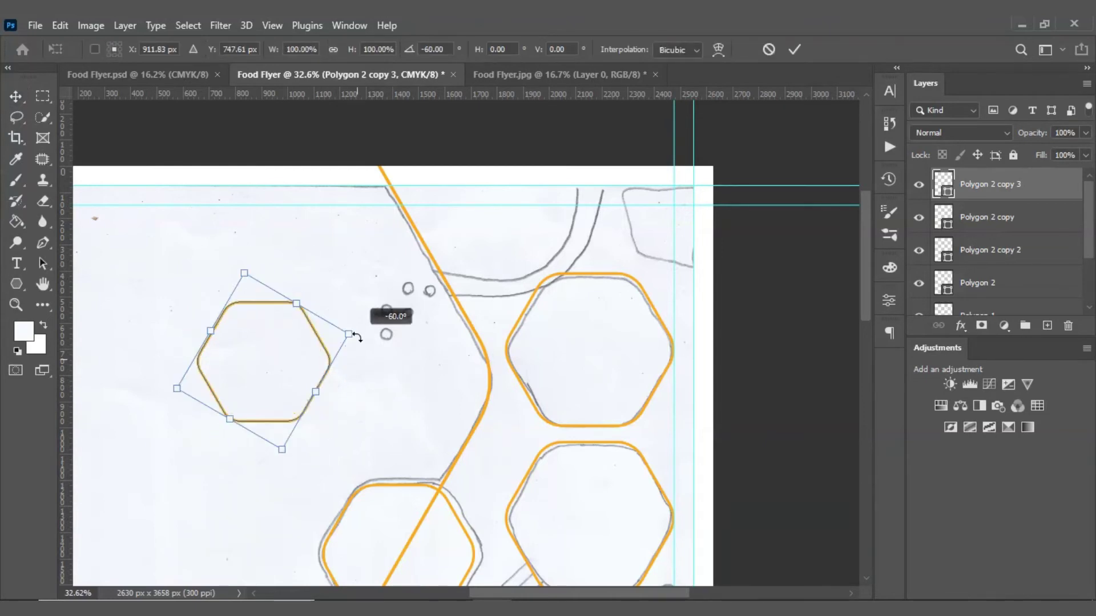
click(786, 48)
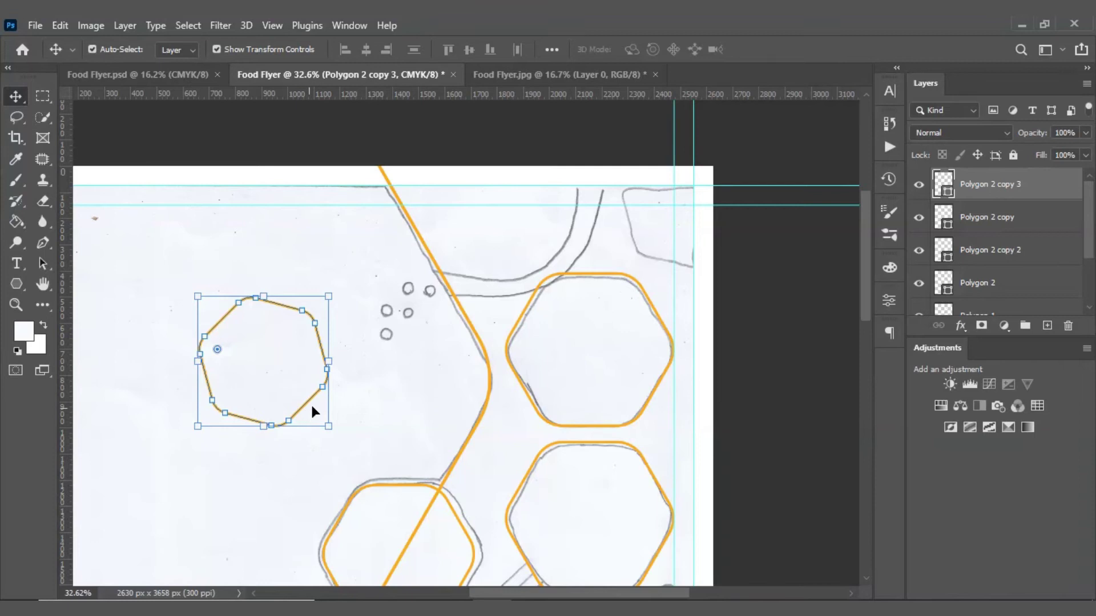
mouse_move(303, 407)
mouse_down()
mouse_move(727, 254)
mouse_move(751, 276)
mouse_up()
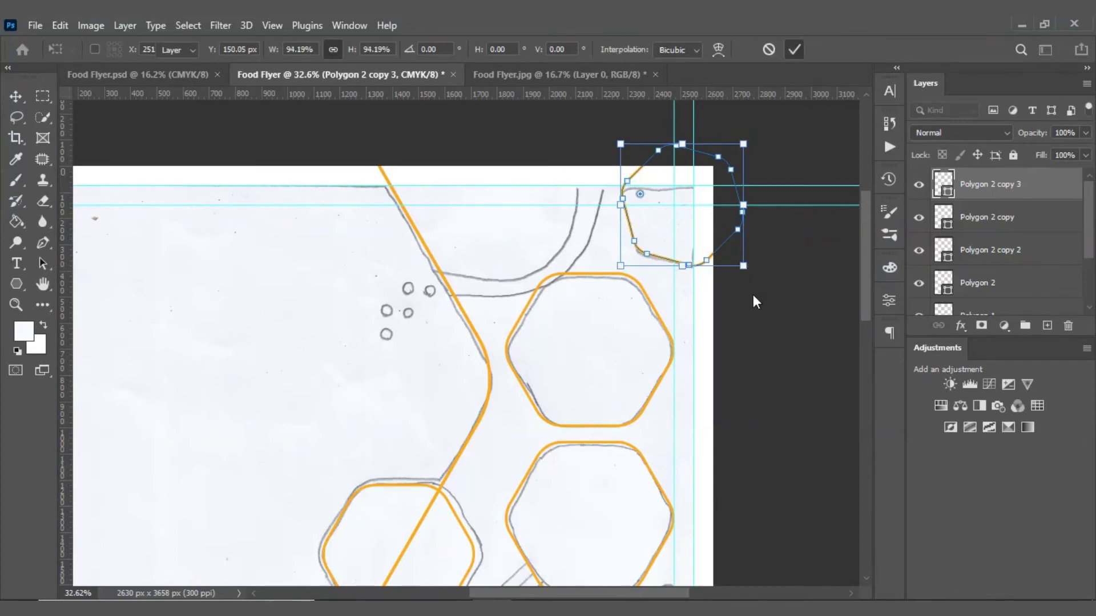
key(Return)
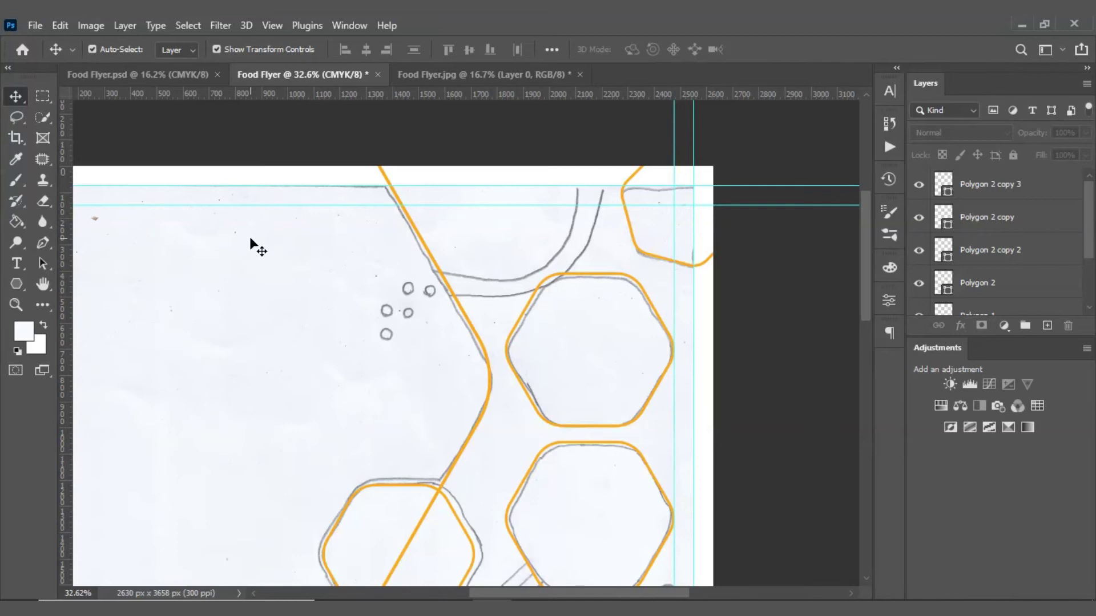
key(p)
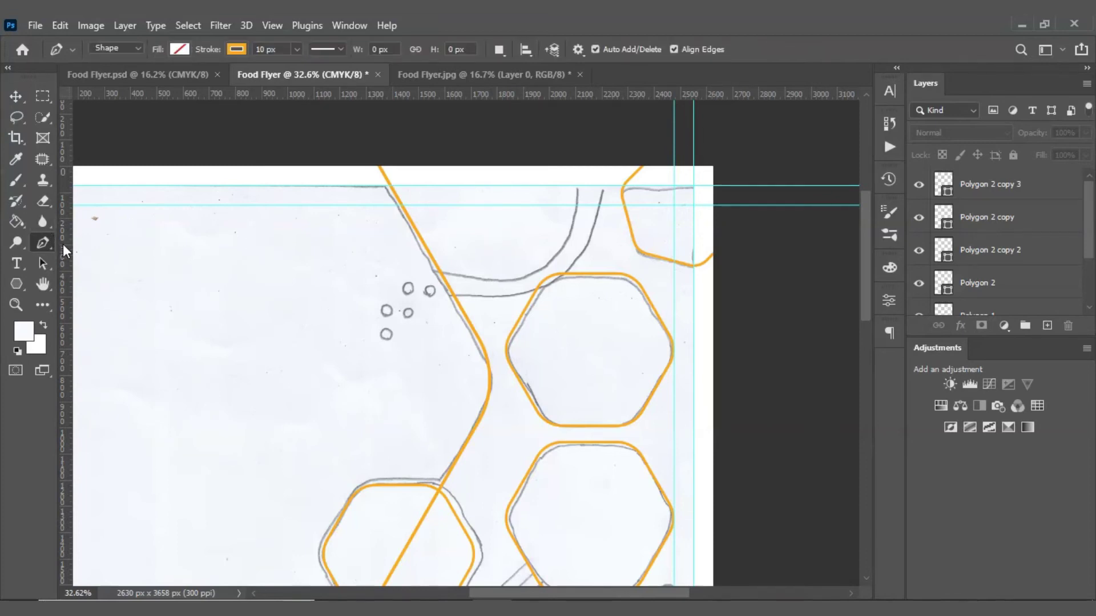
Draw a first pen curve bending up to the top edge, then end that path
click(431, 267)
mouse_move(579, 169)
mouse_down()
mouse_move(590, 188)
mouse_move(579, 146)
mouse_up()
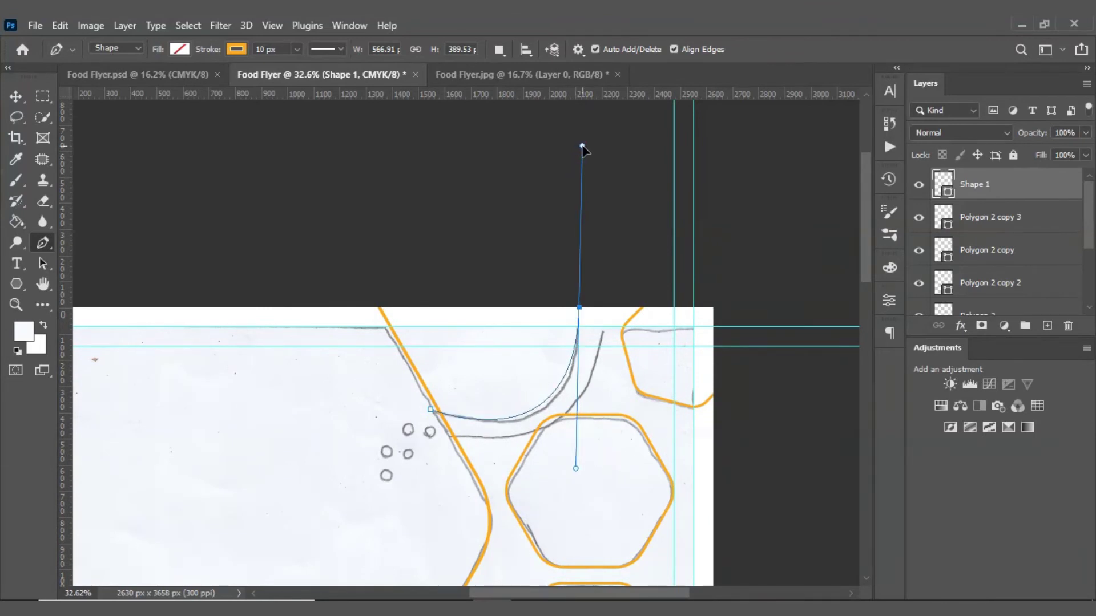
drag(582, 147, 583, 146)
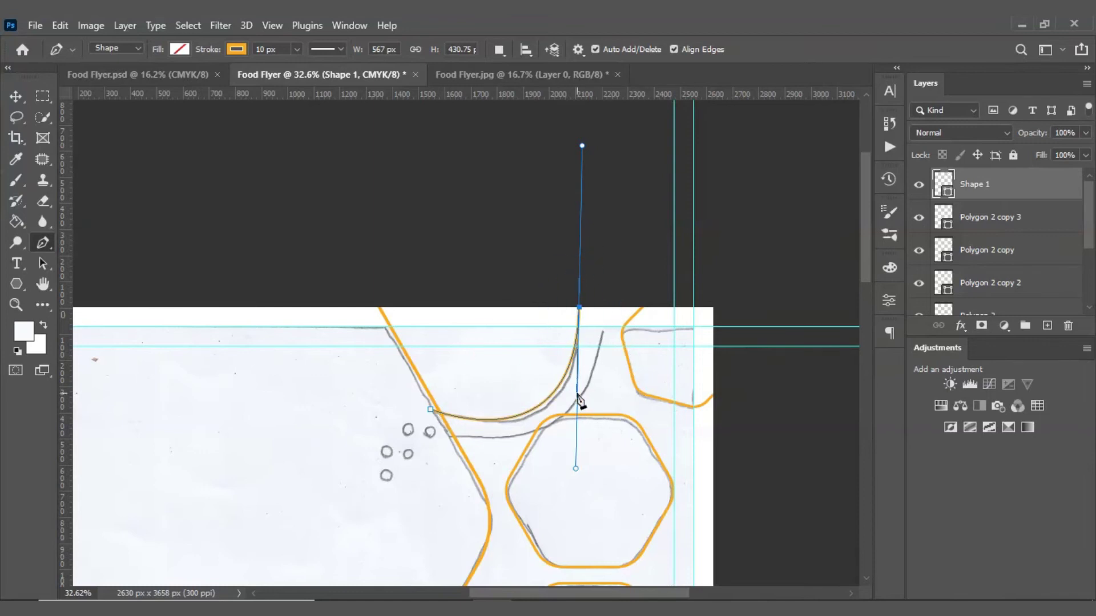
key(Escape)
Trace the inner-arc curve with a smooth top-edge anchor, reshaping it to follow the pencil arc
scroll(565, 411, down, 3)
scroll(551, 417, down, 1)
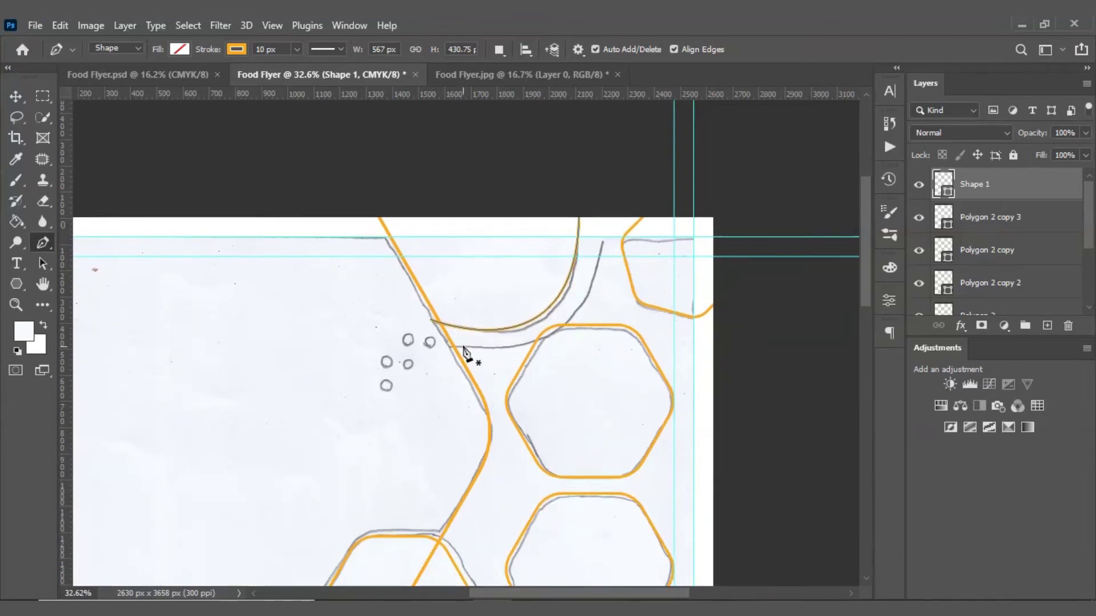
click(453, 347)
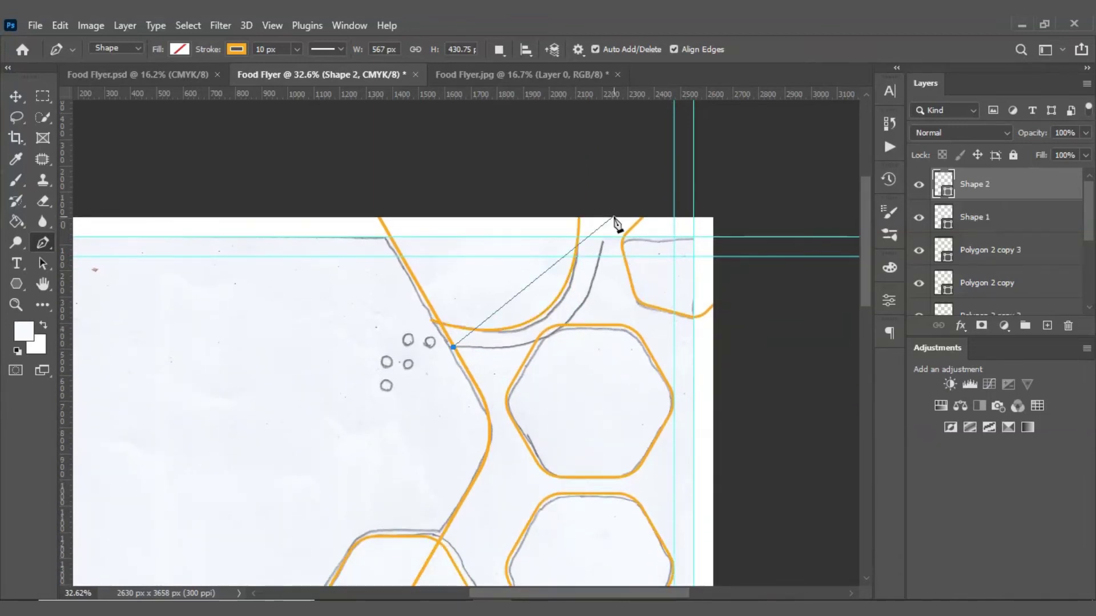
drag(605, 219, 628, 97)
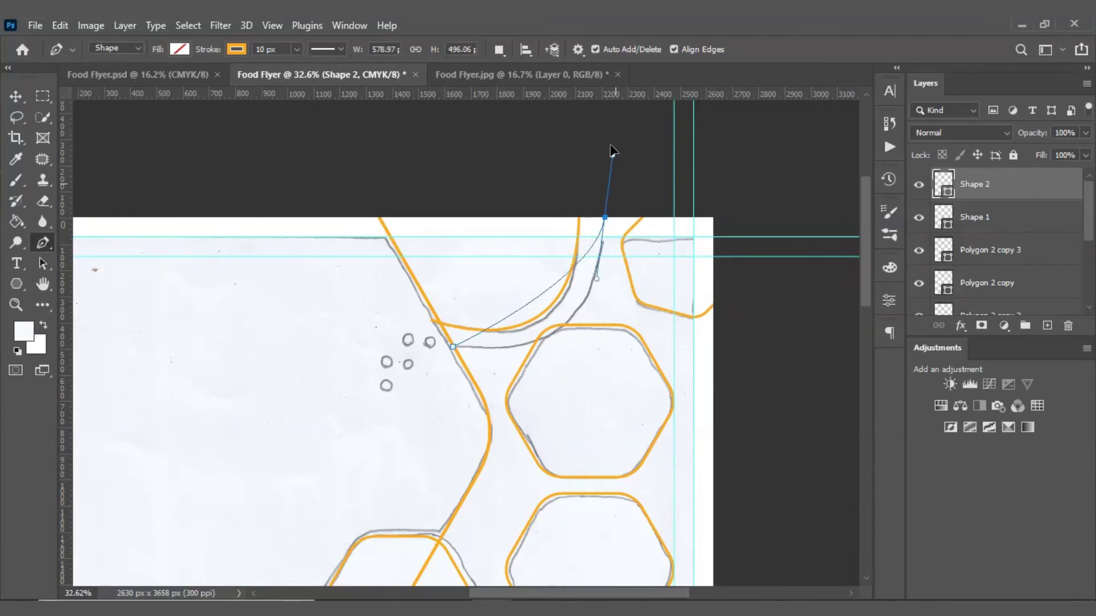
click(605, 313)
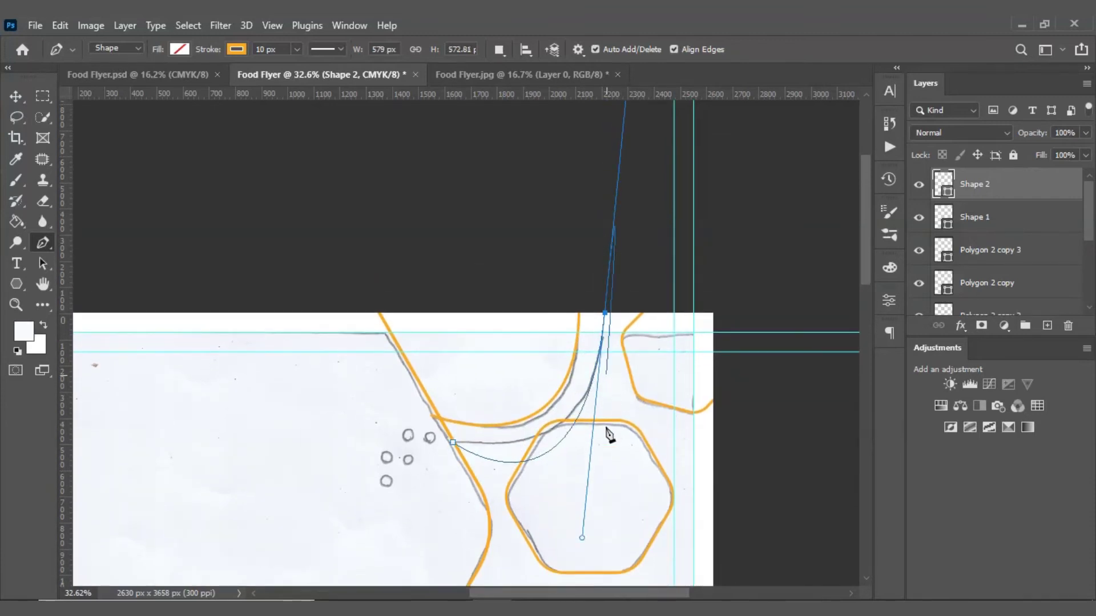
scroll(600, 534, down, 2)
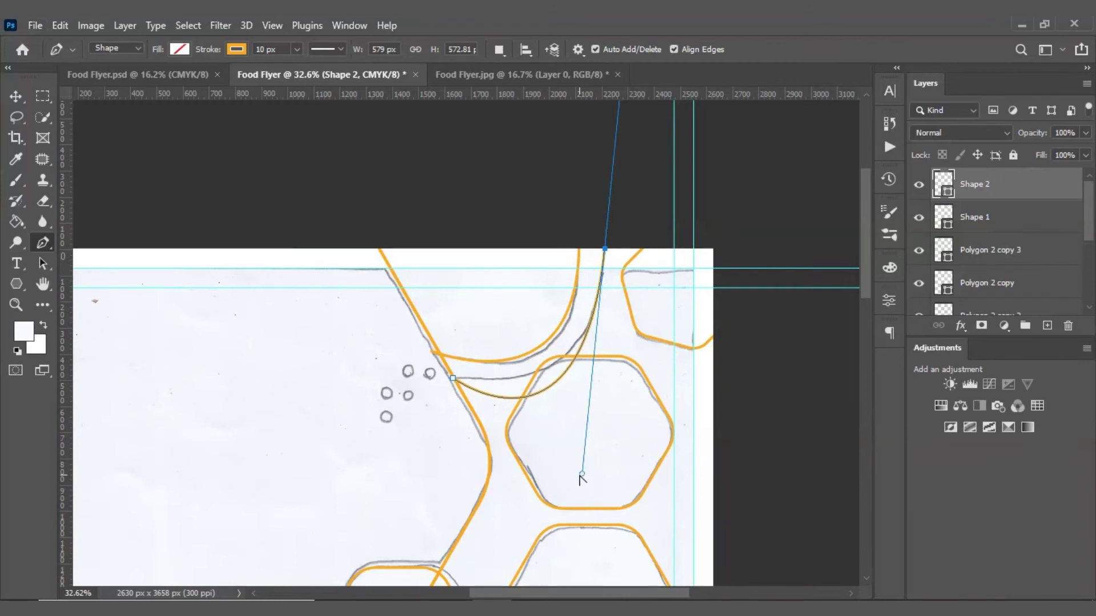
drag(581, 474, 594, 415)
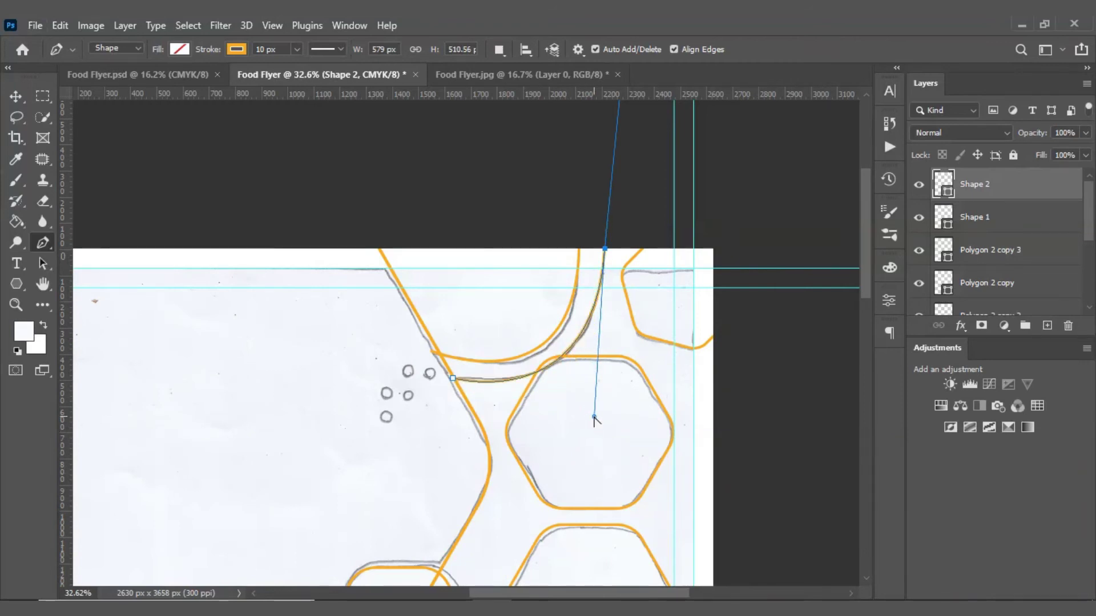
key(Escape)
Marquee-select the two right-hand hexagons and nudge them down, then slightly back up
key(v)
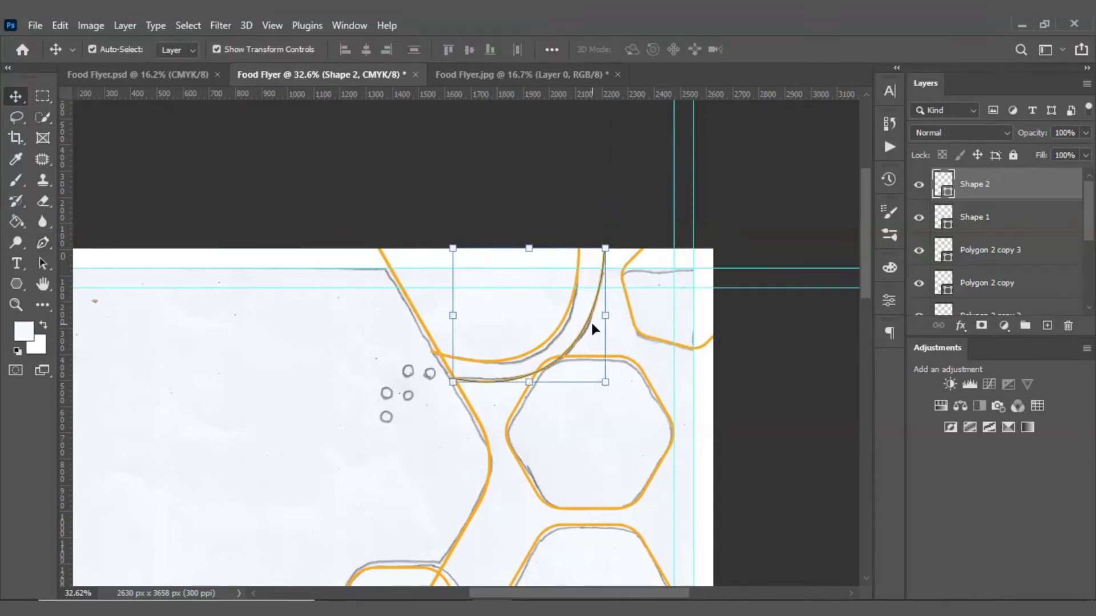
scroll(592, 323, down, 3)
scroll(516, 380, down, 2)
alt+scroll(598, 416, down, 1)
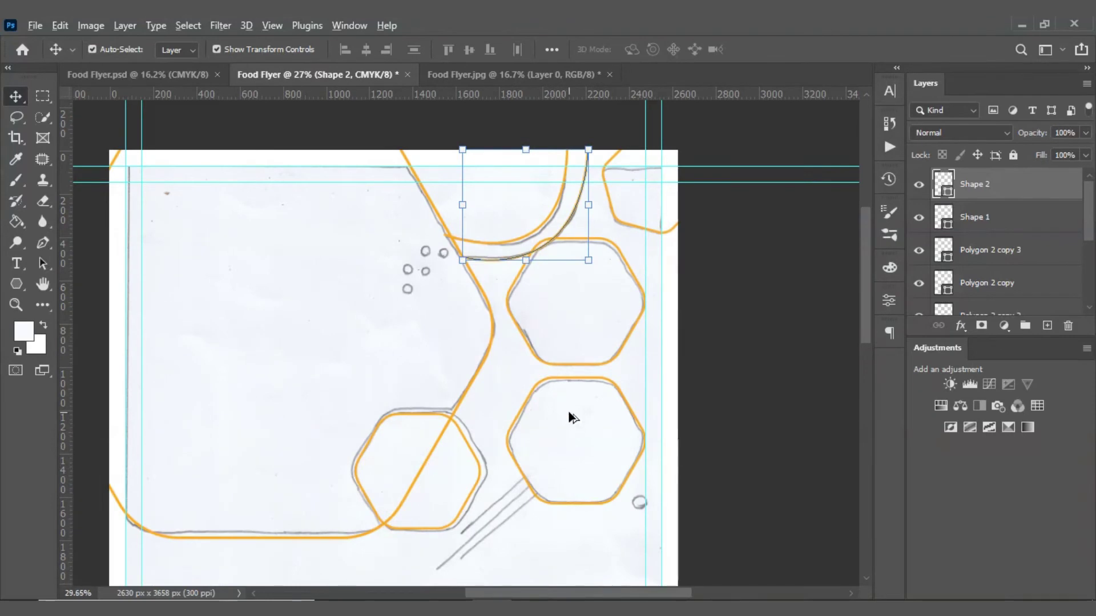
alt+scroll(569, 412, up, 1)
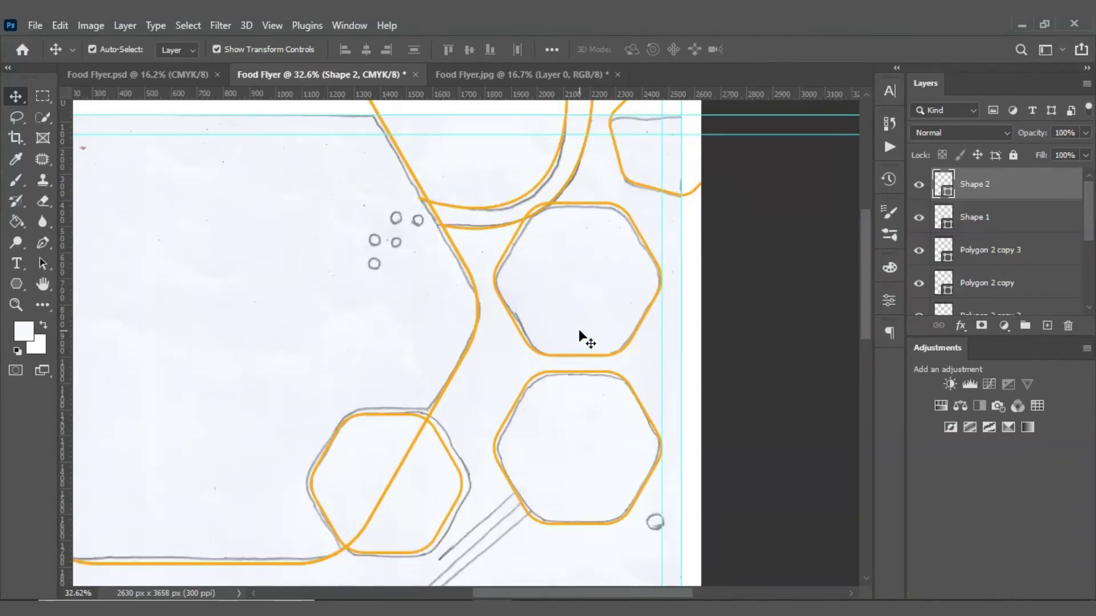
drag(580, 337, 587, 401)
key(shift+Down)
key(shift+Down)
key(shift+Down)
key(shift+Down)
key(shift+Down)
key(shift+Down)
key(shift+Down)
key(shift+Down)
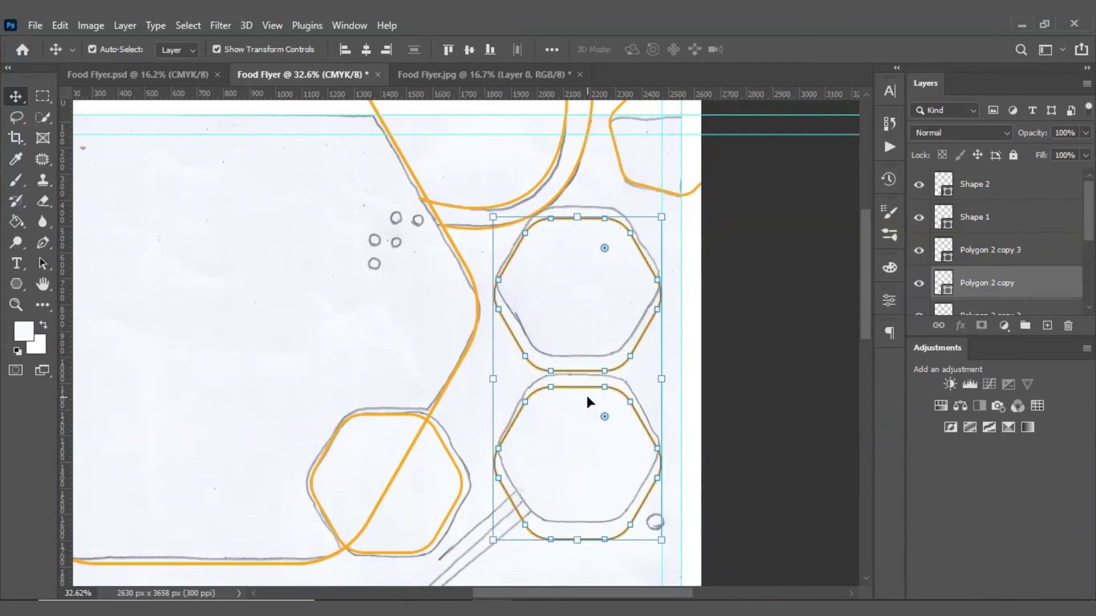
key(Up)
key(Up)
key(Up)
key(Up)
key(Up)
key(Up)
key(Up)
key(Up)
key(Up)
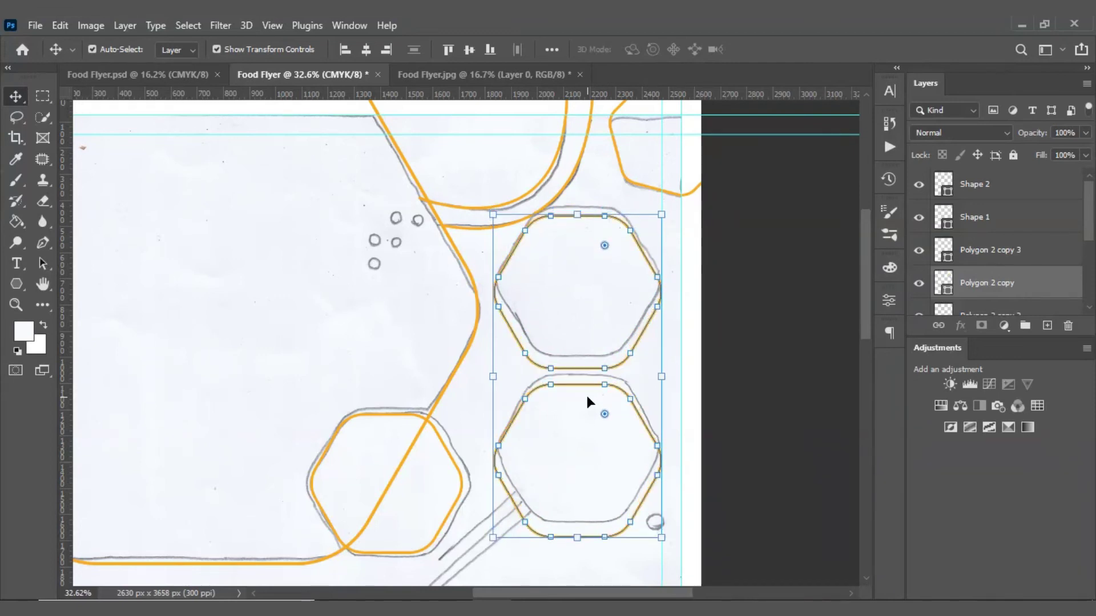
Nudge the Shape 1 and Shape 2 curves up and left onto their pencil lines
scroll(551, 368, up, 3)
click(539, 248)
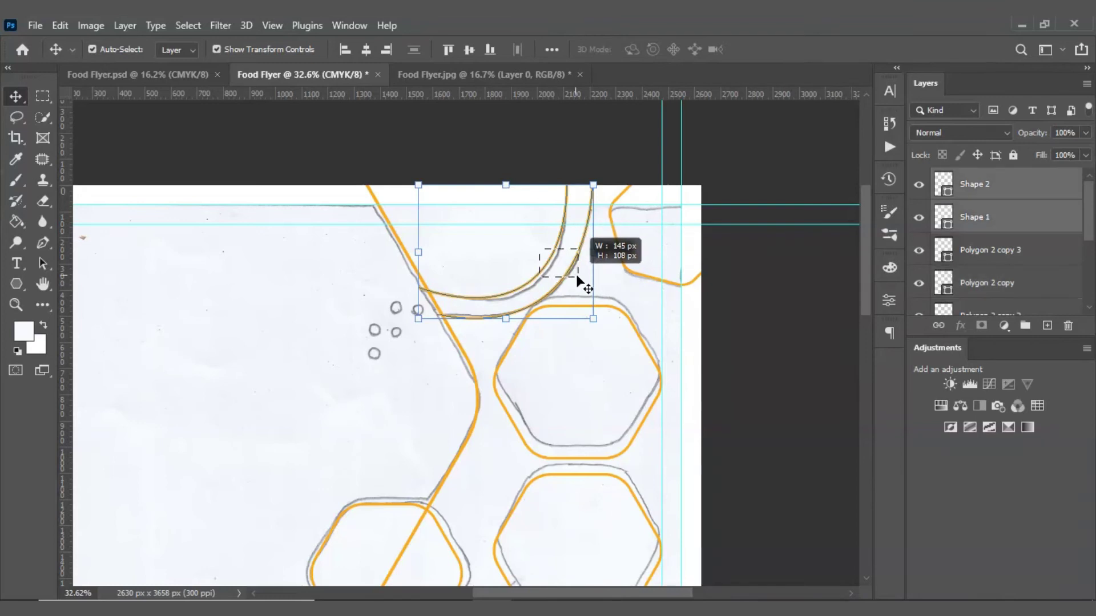
key(Up)
key(Up)
key(Up)
key(Up)
key(Up)
key(Up)
key(Up)
key(Up)
key(Left)
key(Left)
key(Left)
key(Left)
key(Left)
key(Left)
key(Left)
key(Left)
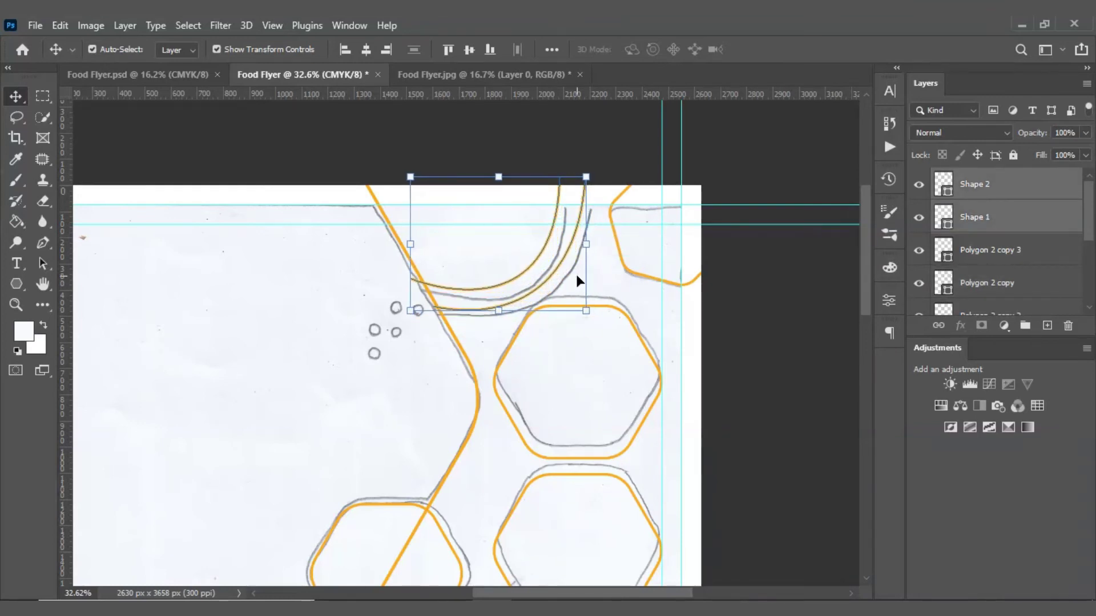
click(477, 417)
Deselect everything, zoom around the lower flyer, and open the shape tools flyout
click(424, 251)
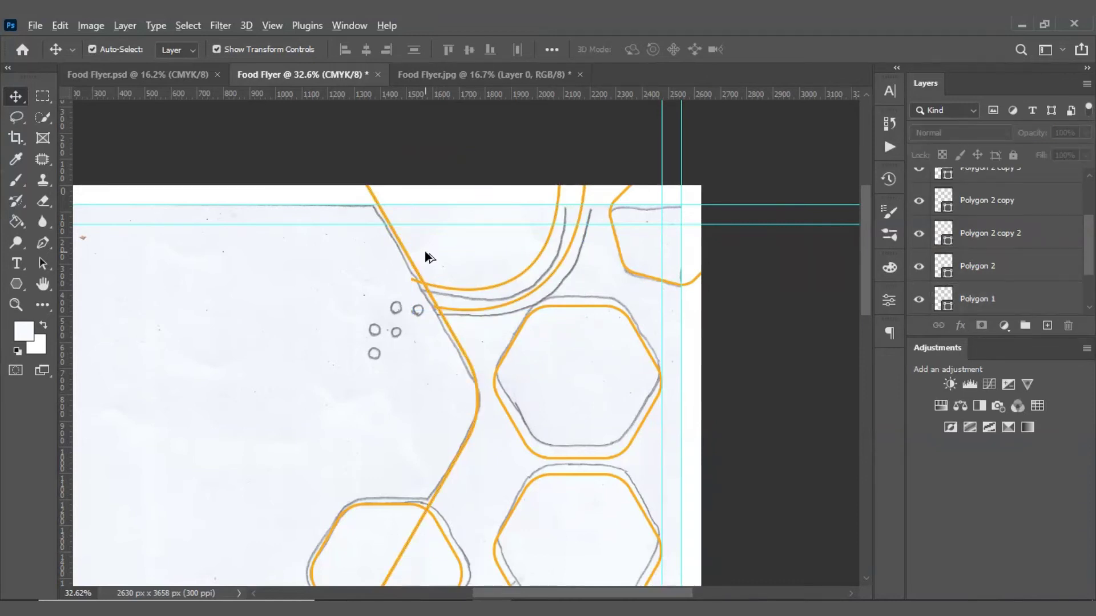
scroll(424, 251, up, 3)
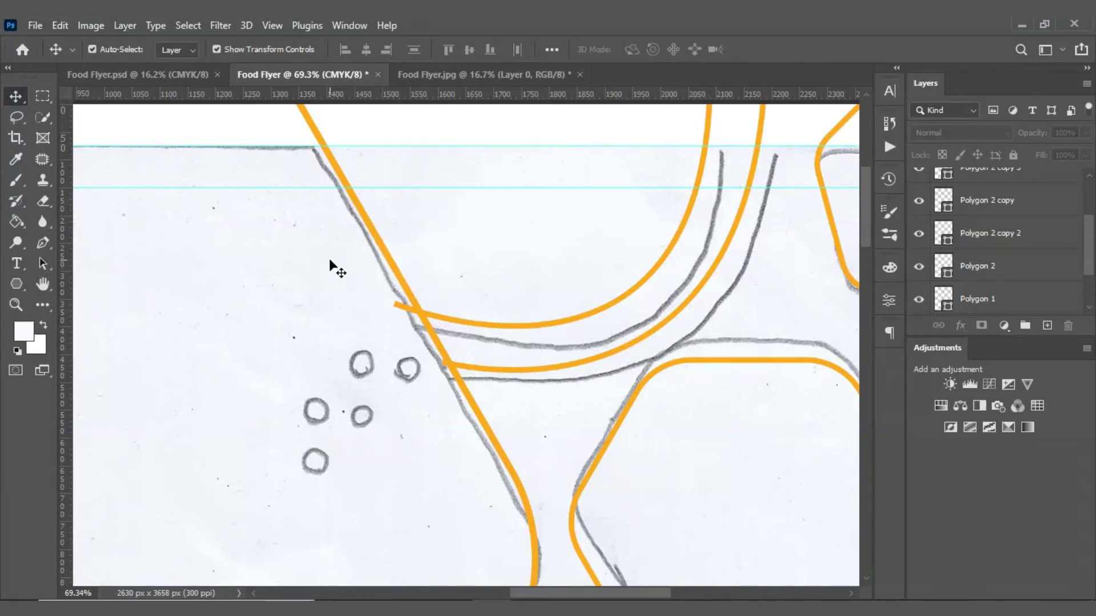
scroll(404, 252, down, 3)
scroll(404, 252, down, 3)
scroll(498, 285, down, 2)
scroll(499, 286, down, 2)
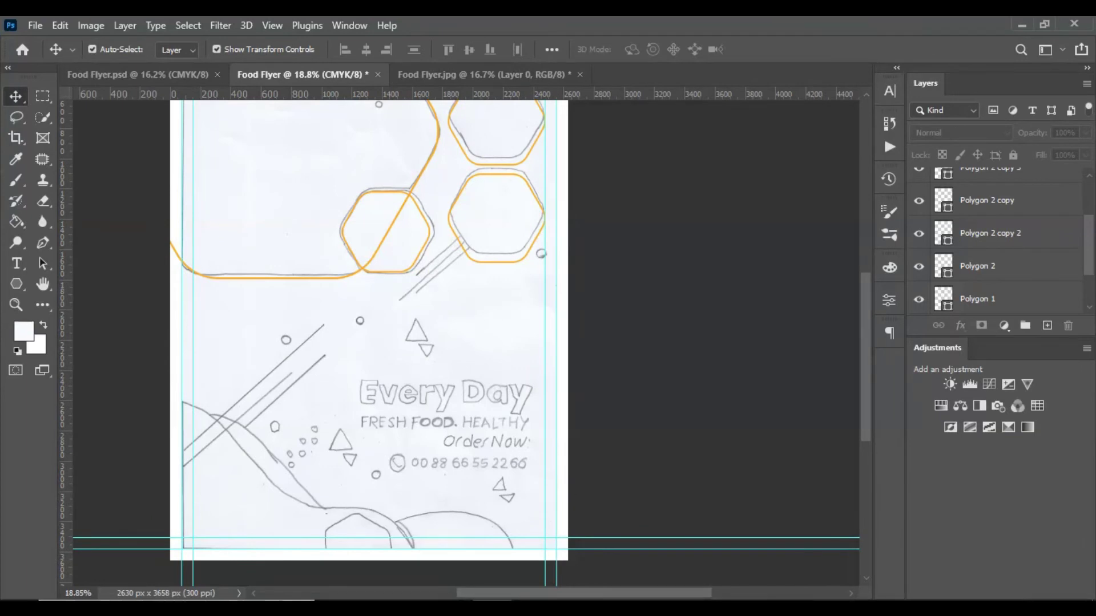
scroll(335, 229, up, 2)
scroll(335, 230, up, 1)
scroll(432, 246, down, 2)
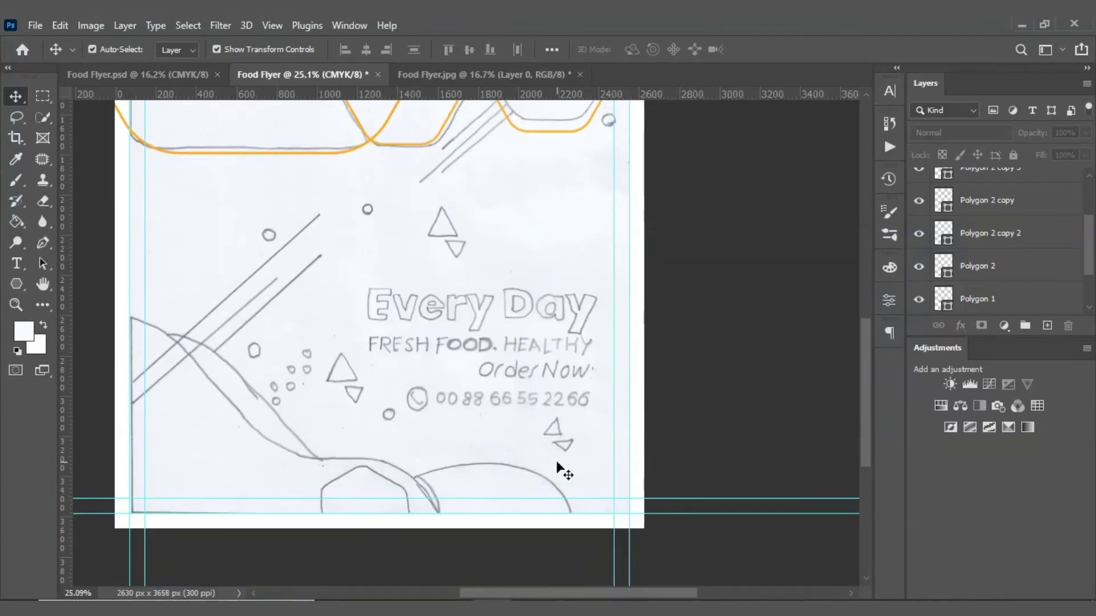
scroll(555, 462, up, 3)
scroll(500, 171, up, 2)
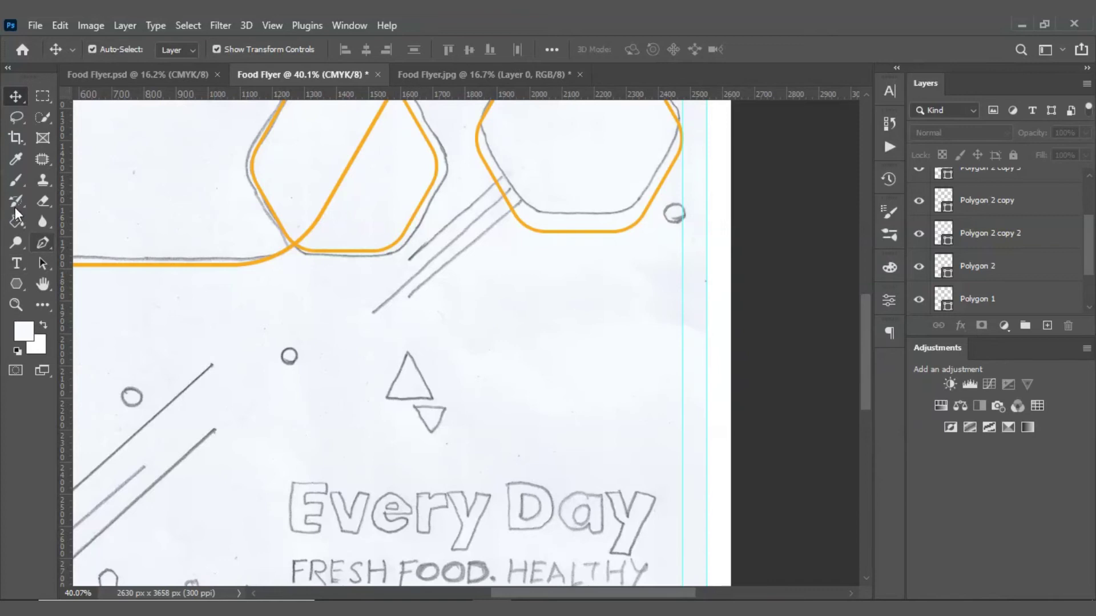
click(17, 285)
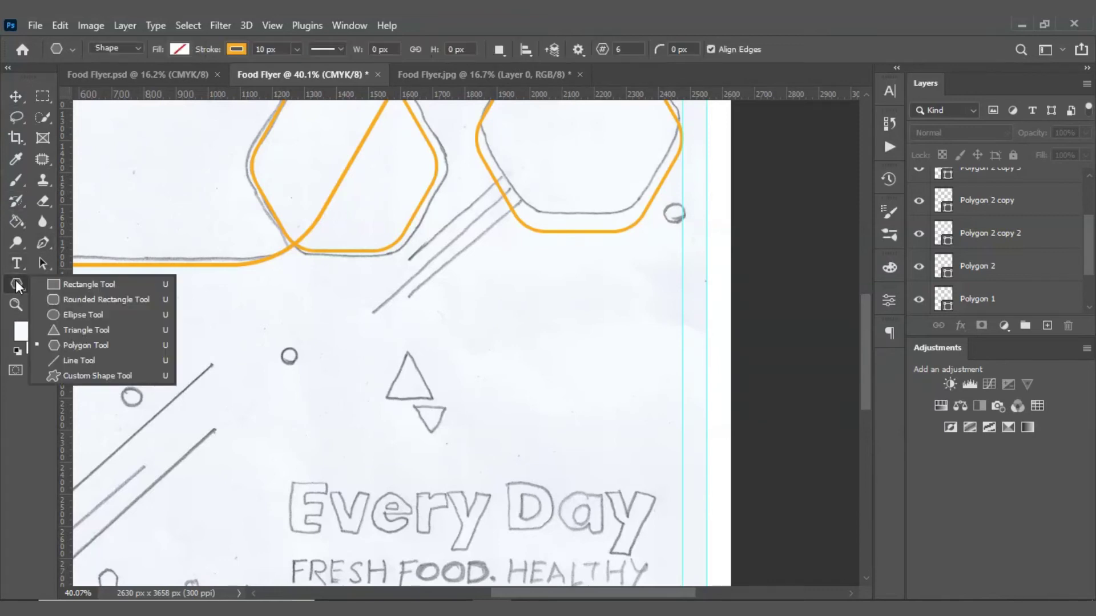
Draw three orange lines along the diagonal sketch strokes with a 15 px stroke
click(74, 361)
scroll(540, 169, up, 3)
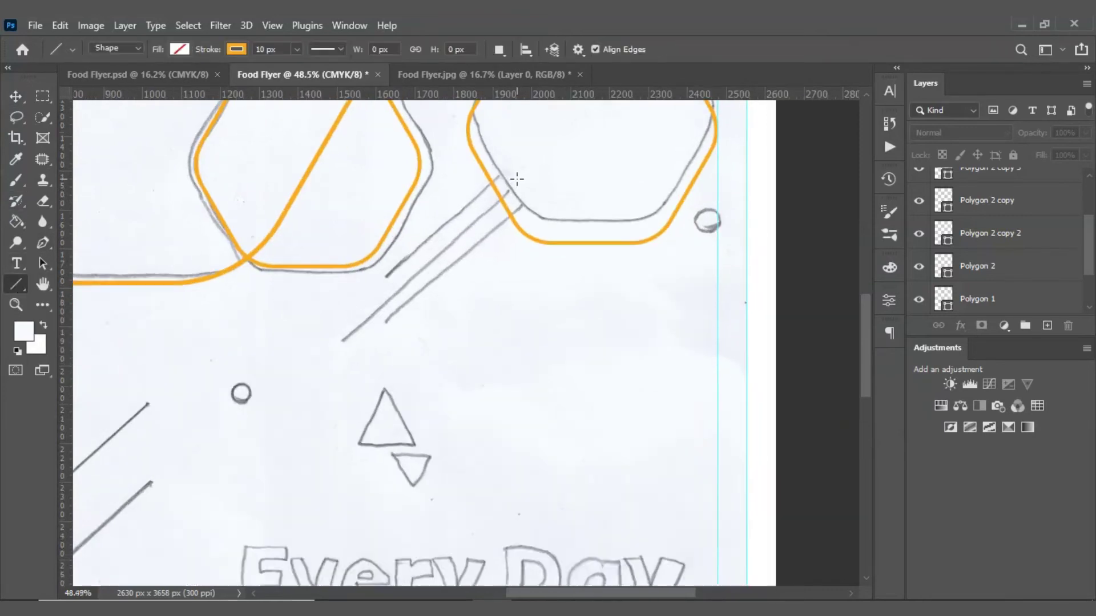
drag(495, 176, 361, 298)
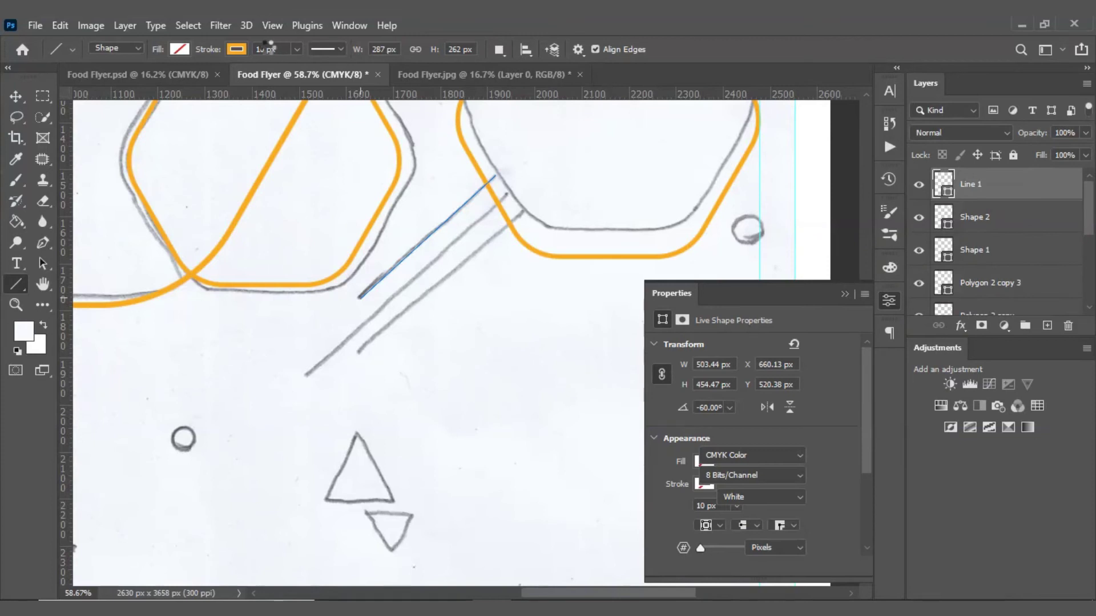
click(255, 49)
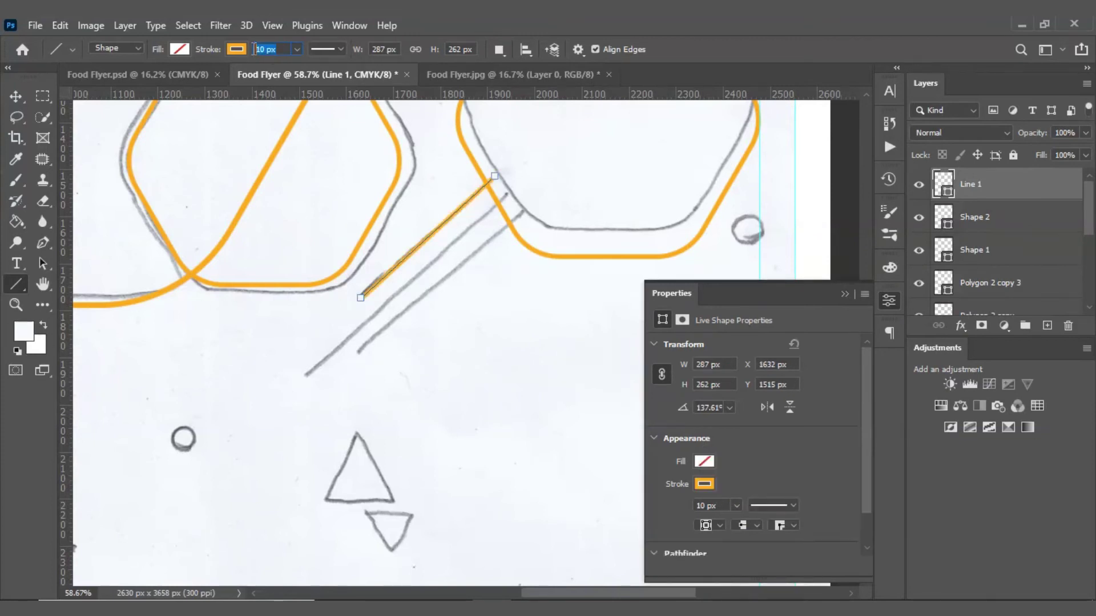
text(15)
key(Return)
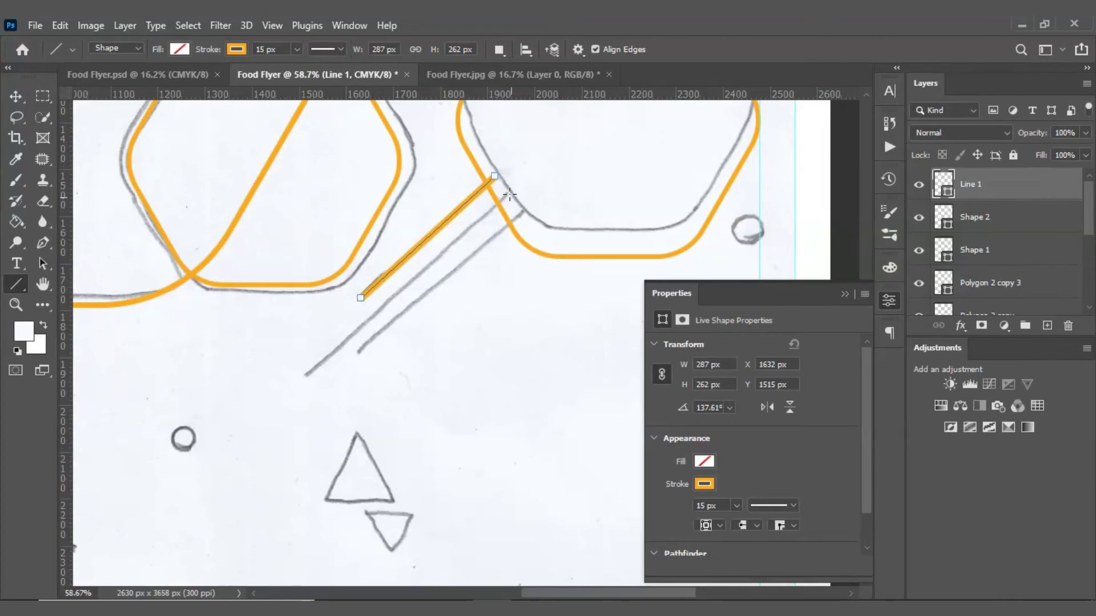
drag(507, 193, 306, 378)
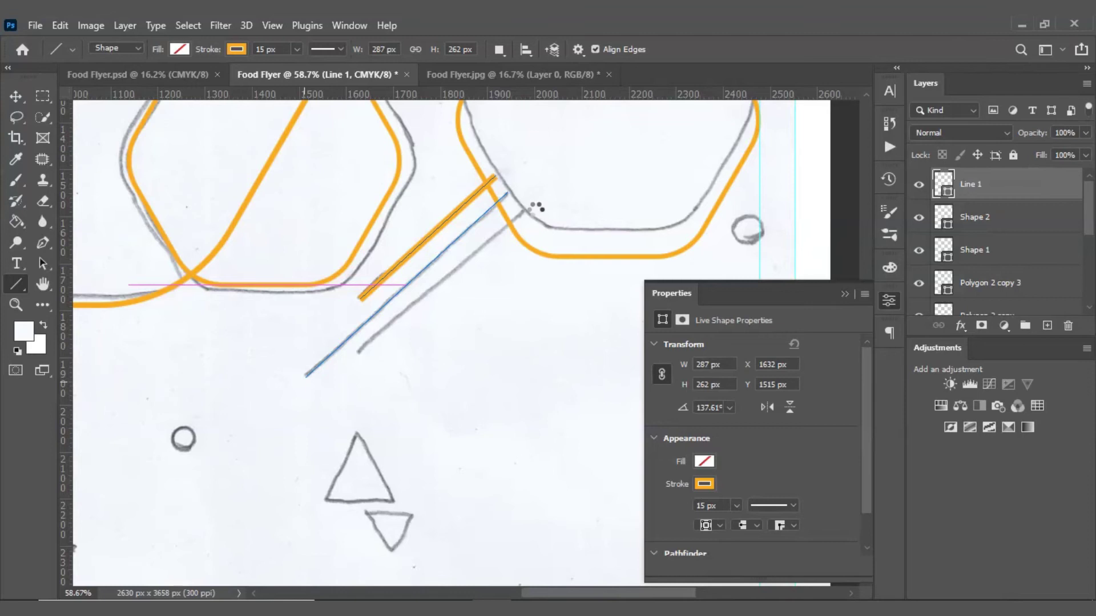
drag(527, 212, 366, 362)
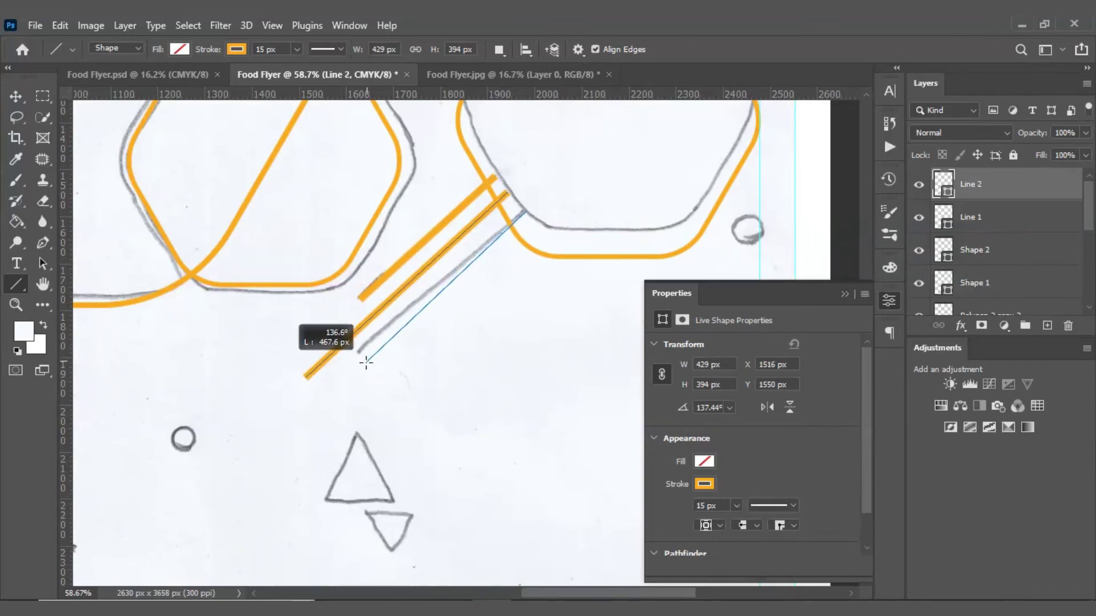
drag(366, 362, 366, 362)
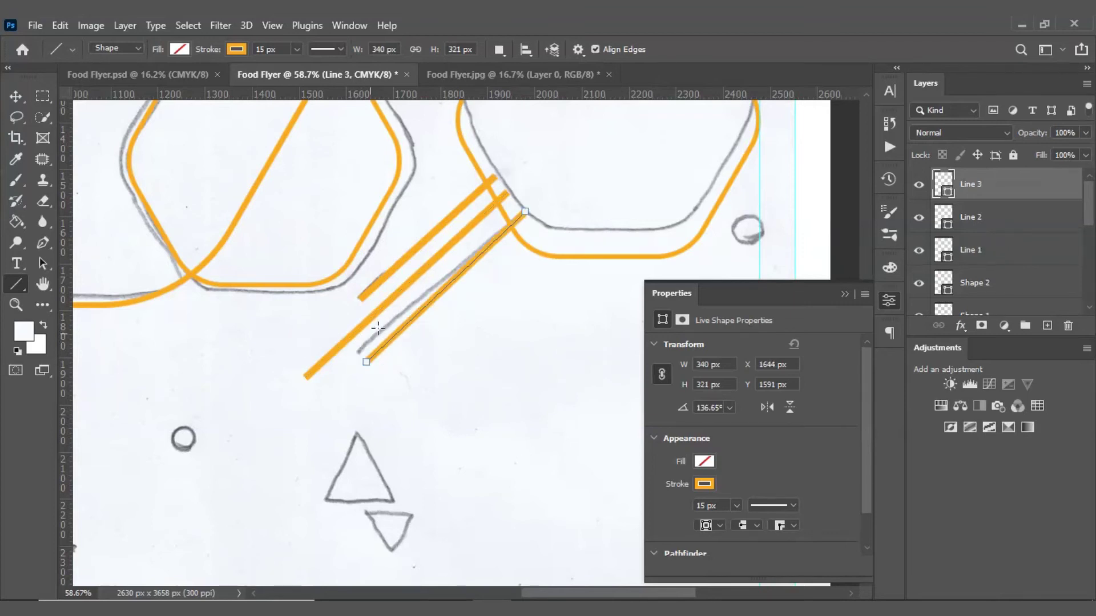
Shift Line 3 slightly up-left onto its sketch stroke and deselect it
key(v)
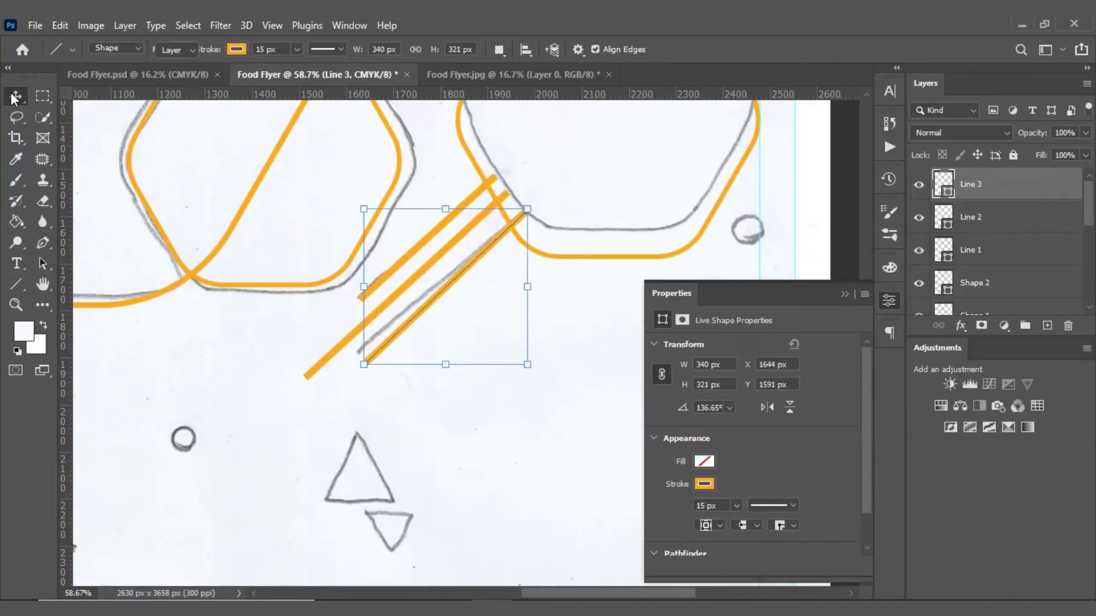
scroll(486, 261, up, 5)
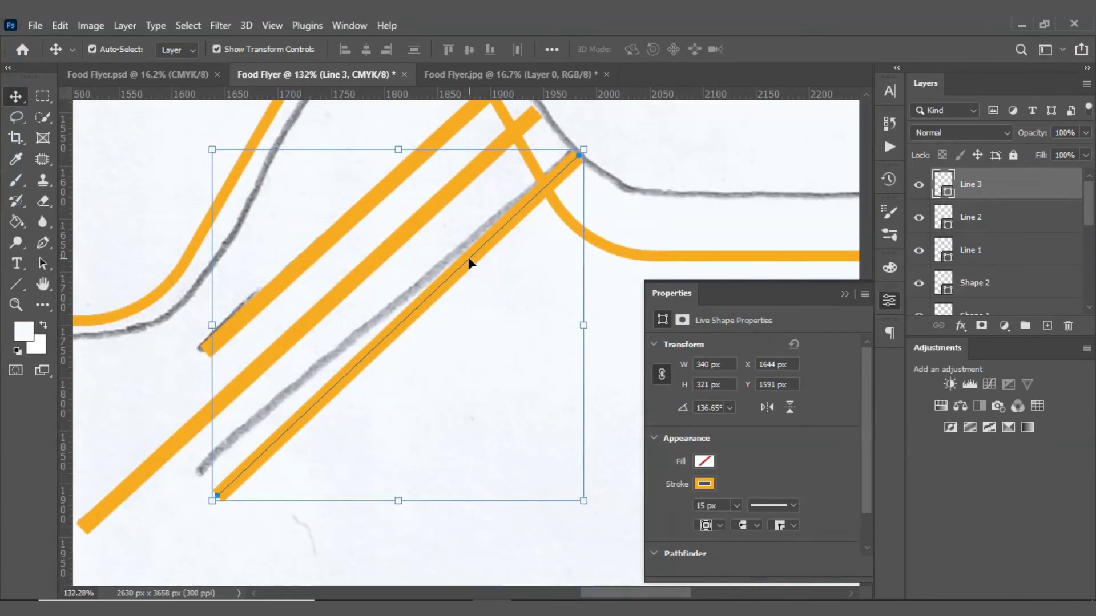
drag(468, 263, 462, 257)
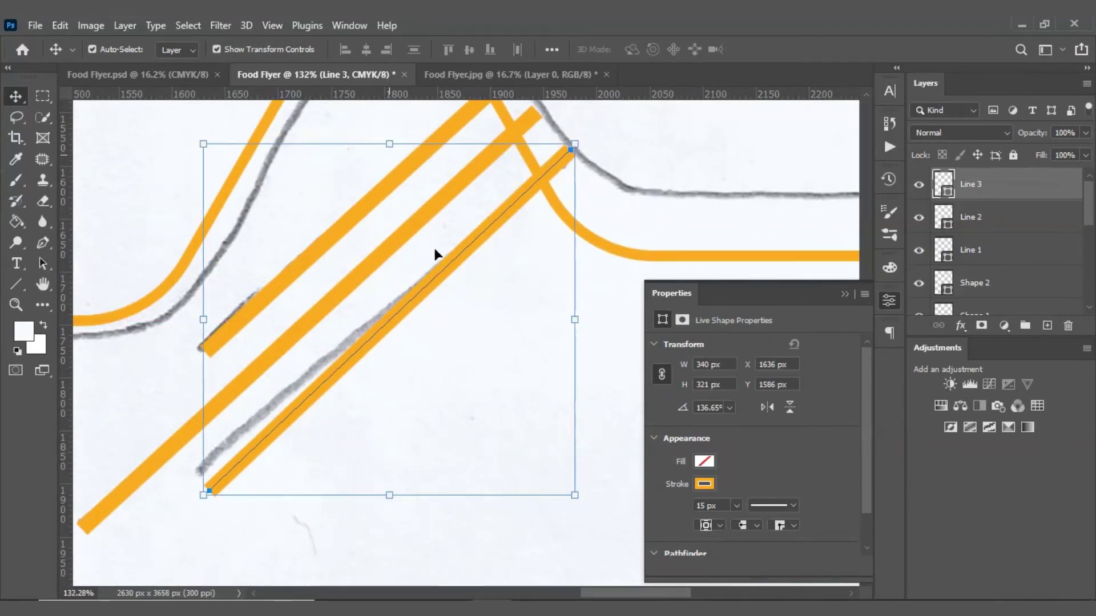
scroll(436, 248, down, 2)
scroll(453, 323, down, 1)
click(419, 201)
Close the Properties panel and scroll to the lower-left pencil diagonals
scroll(422, 217, down, 2)
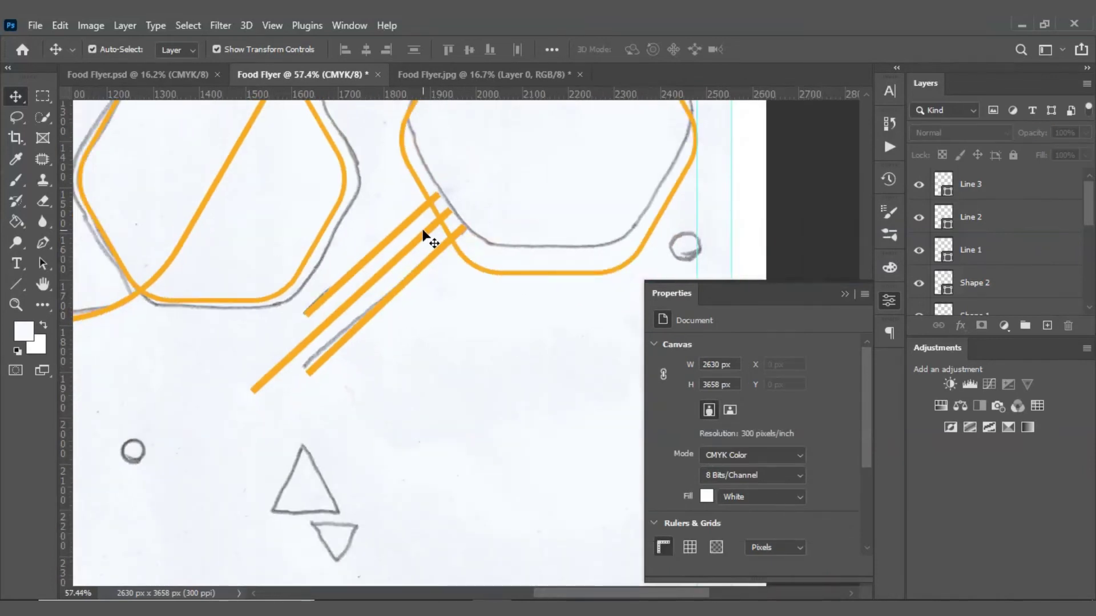
scroll(426, 171, up, 3)
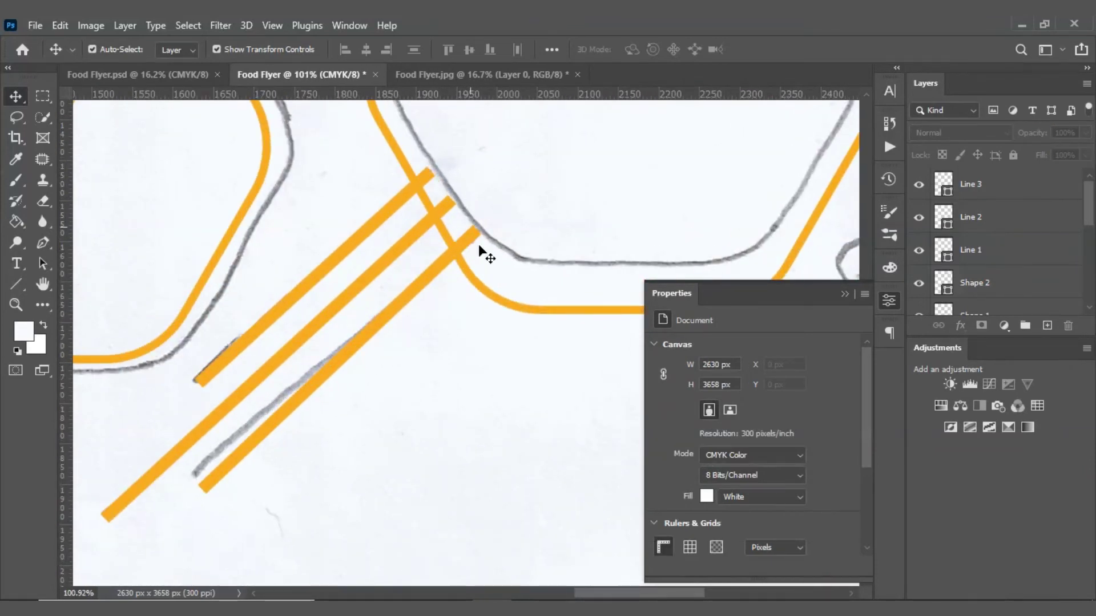
click(884, 299)
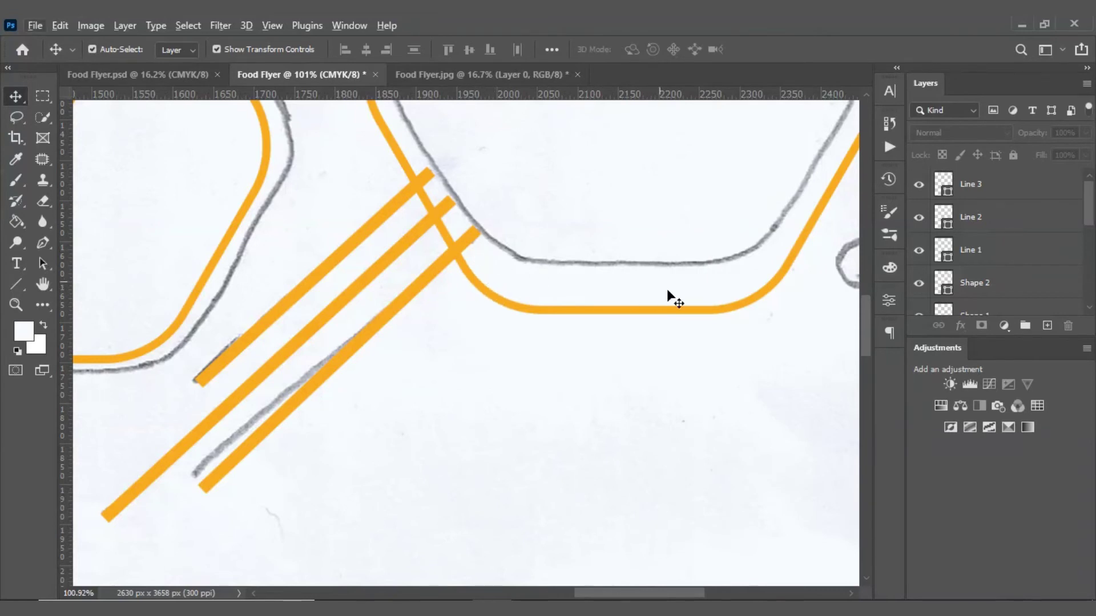
scroll(536, 321, down, 3)
scroll(343, 457, down, 2)
scroll(147, 512, up, 2)
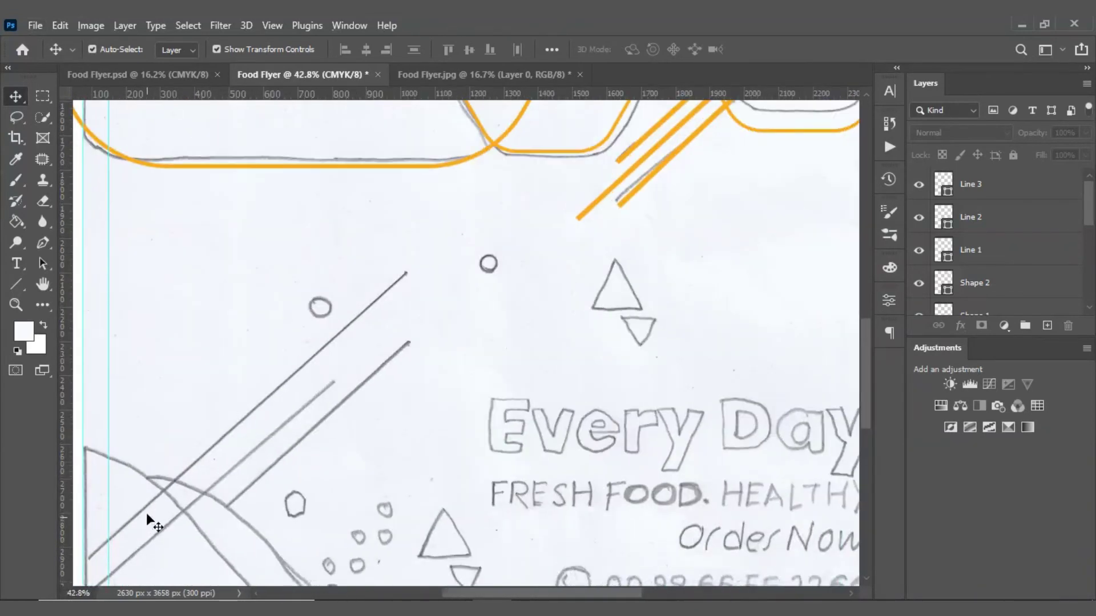
scroll(251, 336, down, 3)
scroll(251, 336, down, 1)
scroll(297, 274, up, 1)
scroll(297, 274, up, 1)
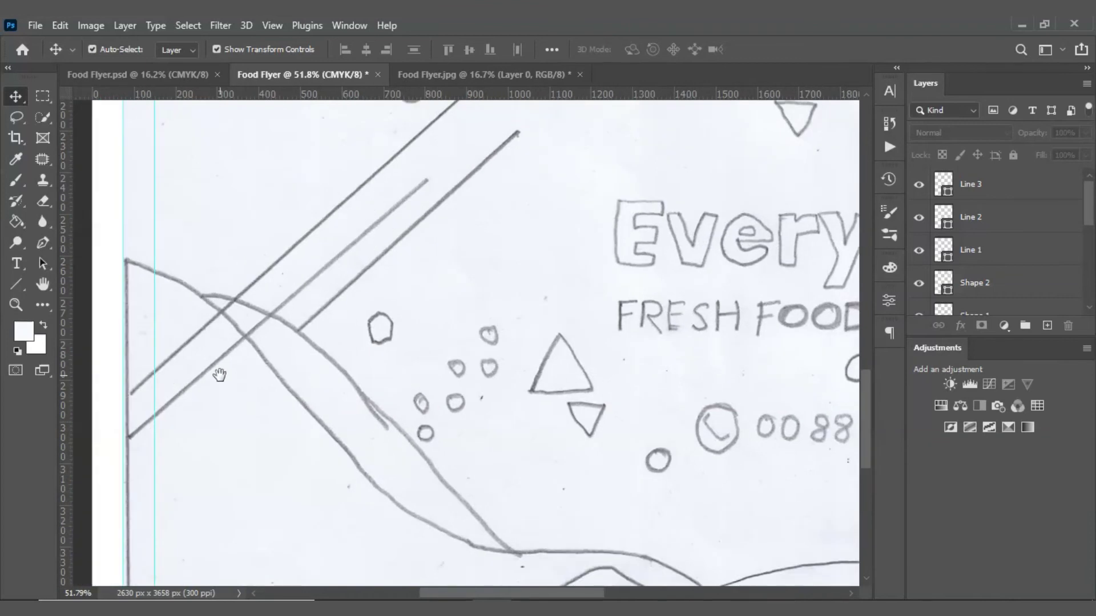
scroll(257, 331, down, 1)
scroll(228, 326, up, 1)
scroll(234, 309, up, 1)
Draw three orange lines over the lower-left pencil diagonals, undoing and redrawing the third
click(19, 284)
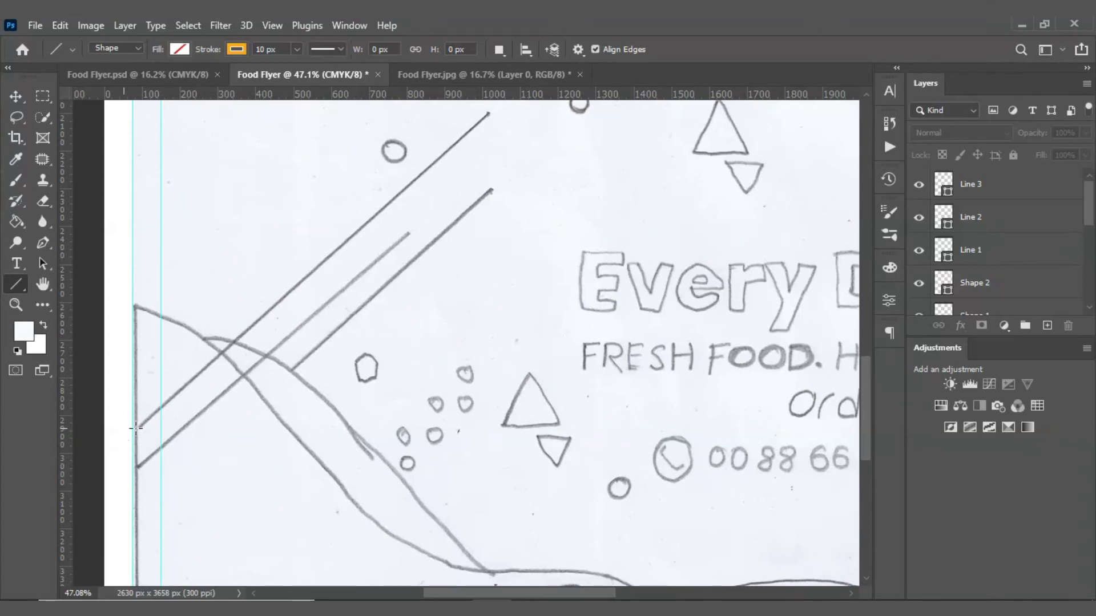
drag(209, 368, 490, 111)
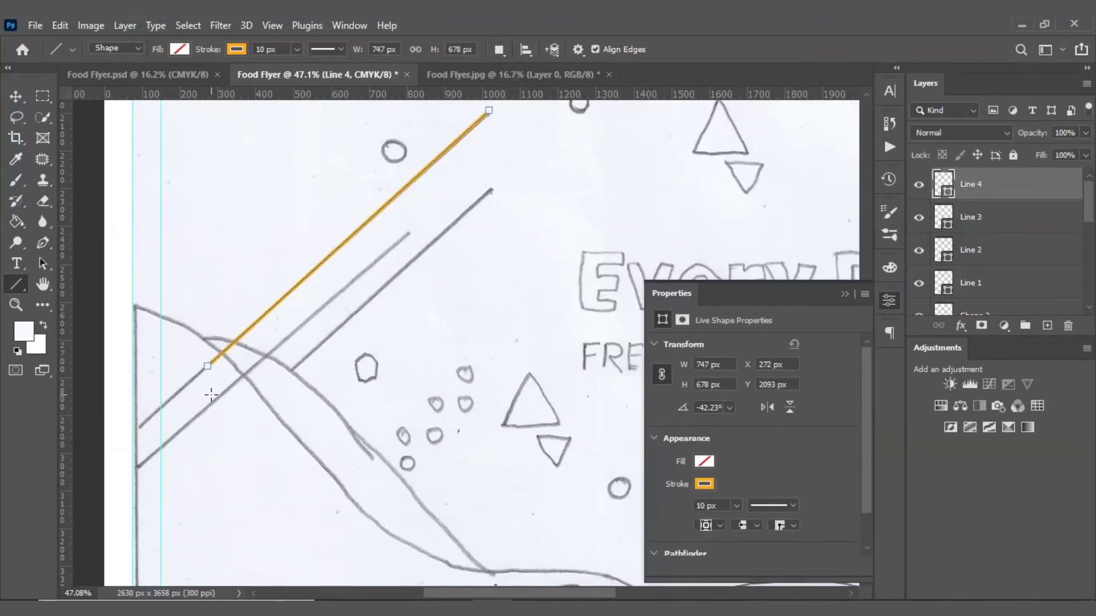
drag(219, 400, 410, 231)
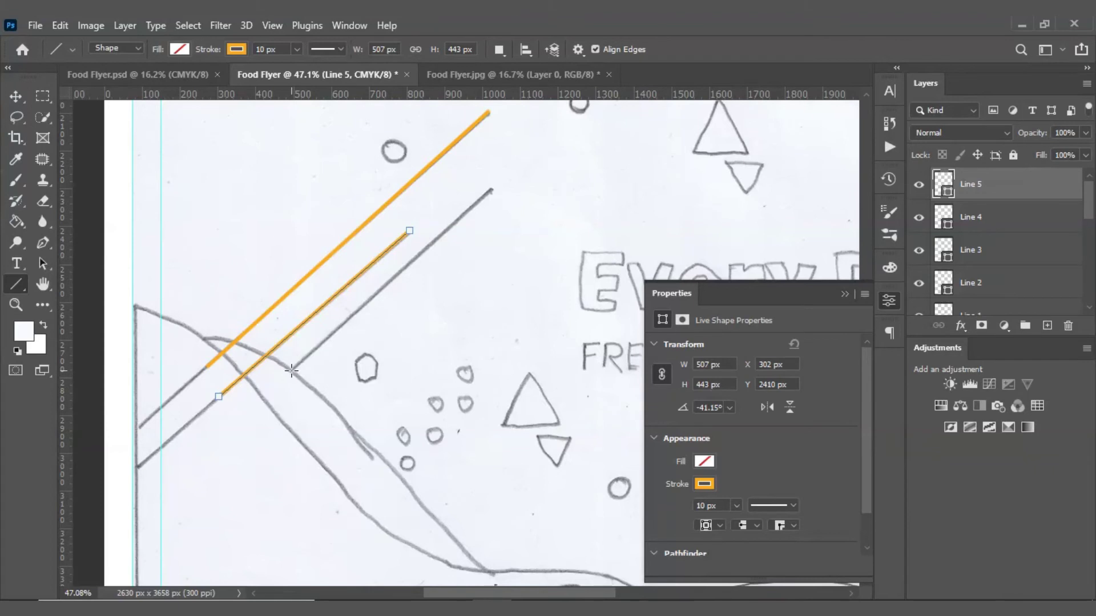
drag(292, 372, 491, 189)
key(ctrl+z)
drag(292, 372, 500, 196)
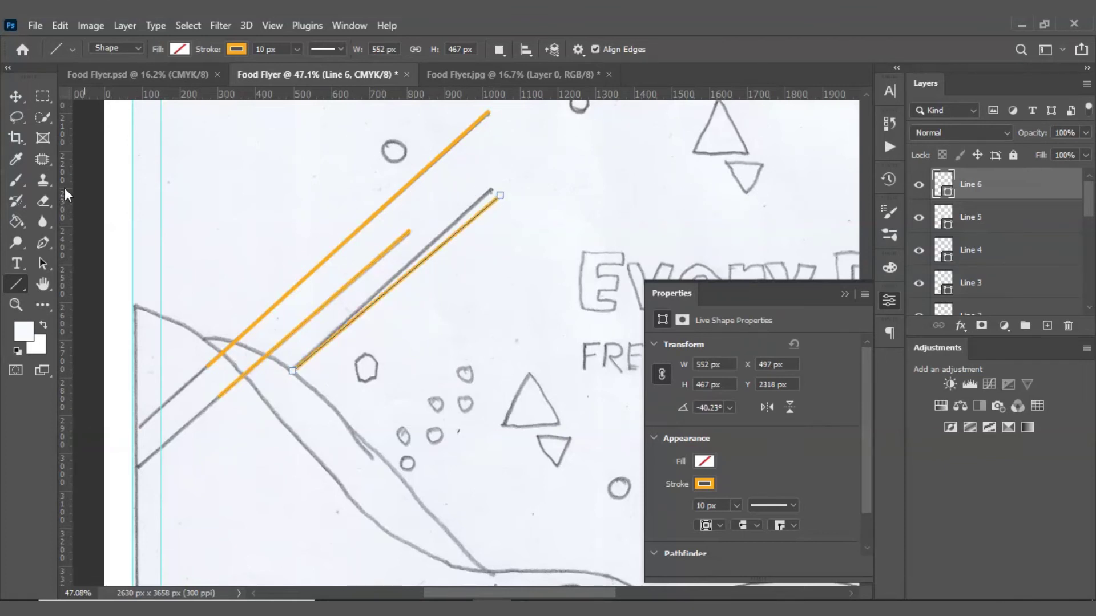
Marquee-select the three new lines and set their stroke width to 15 px
click(7, 95)
click(456, 239)
drag(443, 308, 350, 214)
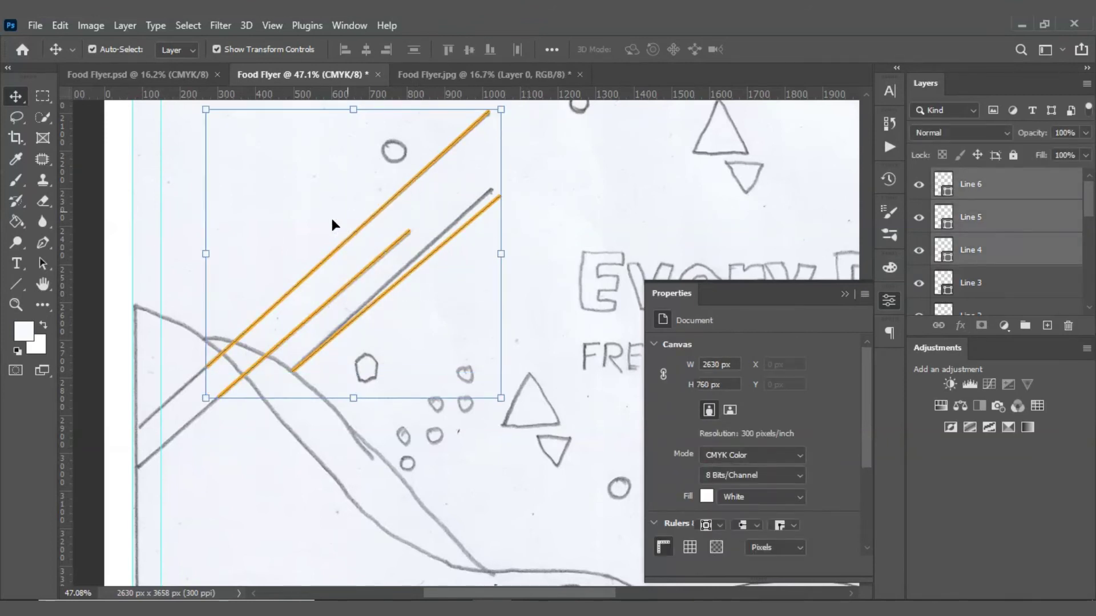
click(17, 283)
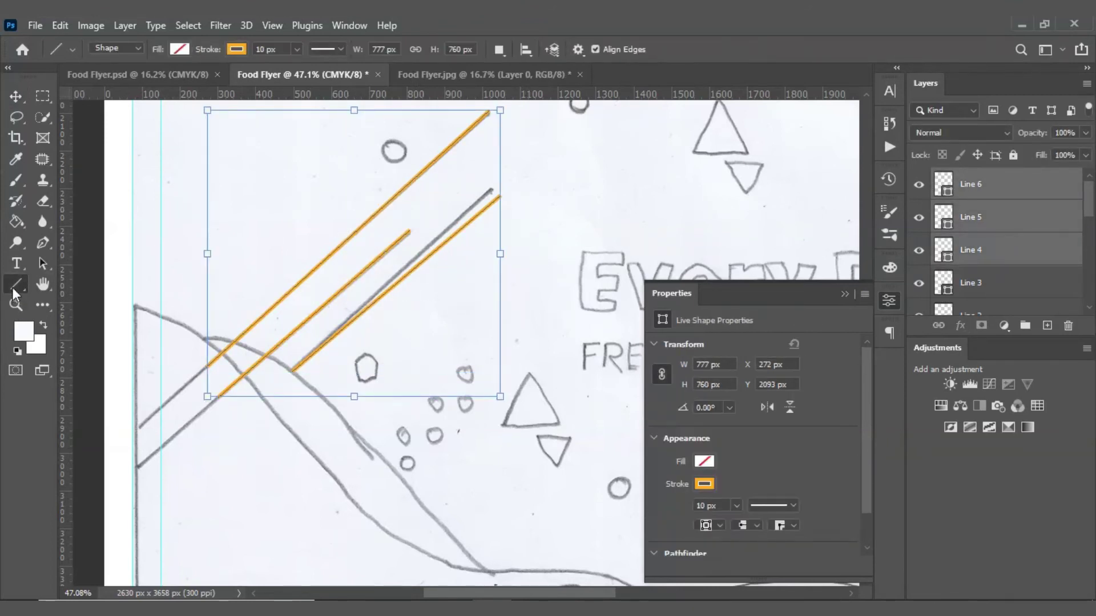
double_click(277, 50)
text(15)
key(Return)
scroll(294, 286, down, 2)
scroll(611, 201, up, 2)
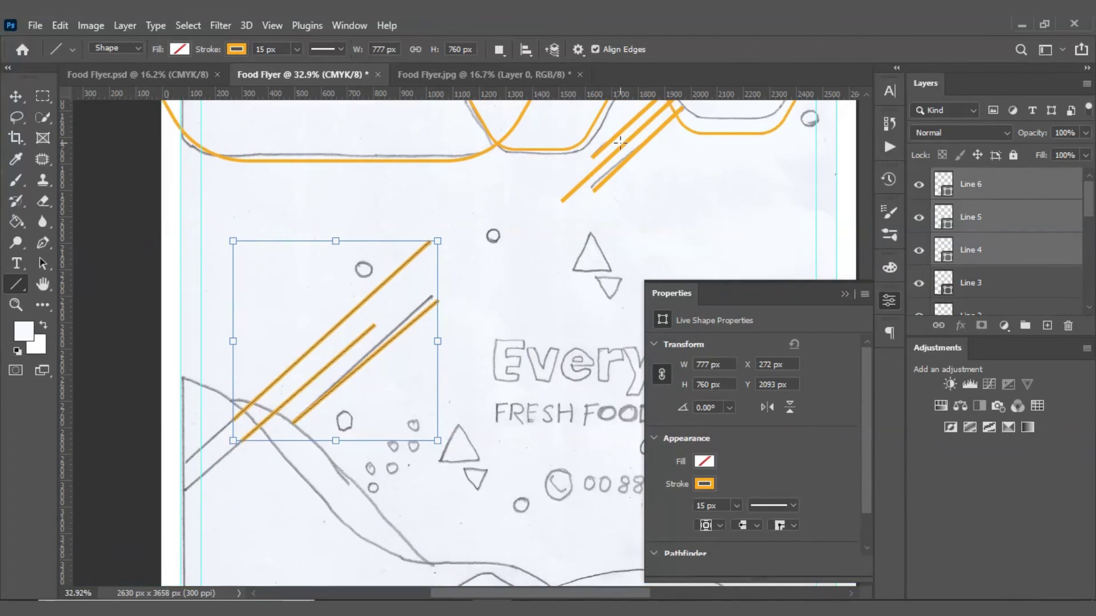
click(21, 101)
click(584, 248)
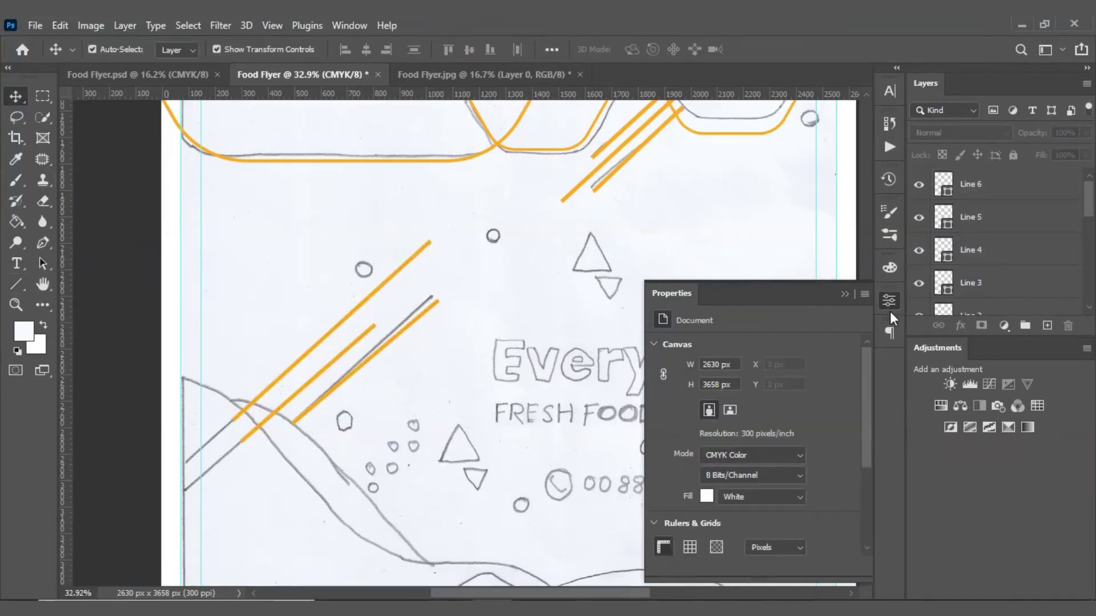
Collapse the properties panel, scroll to the flyer's bottom, and choose the Pen Tool
click(890, 300)
alt+scroll(571, 300, down, 1)
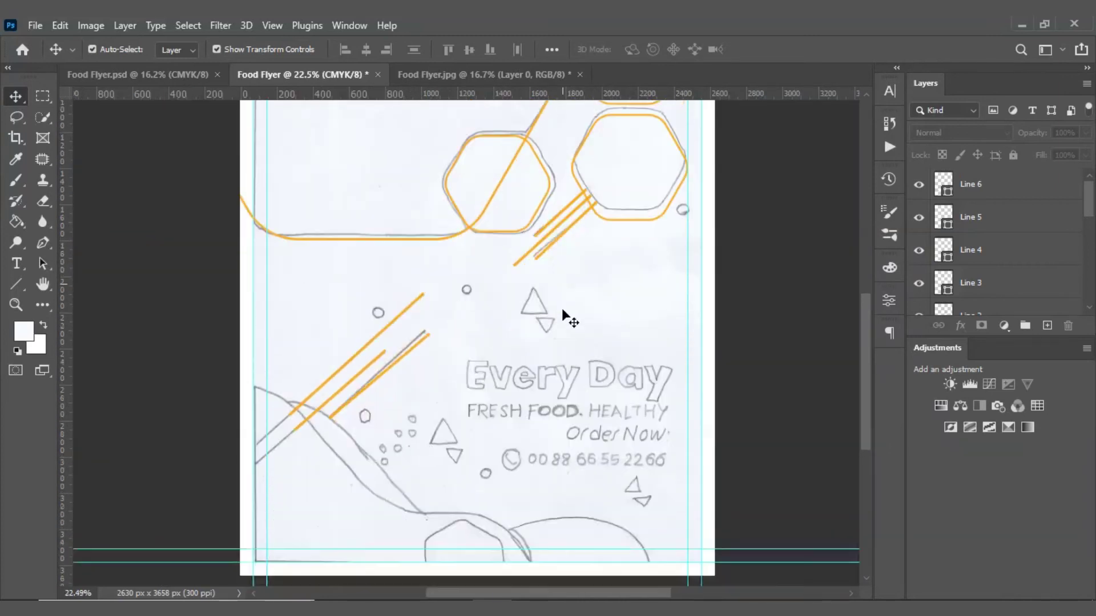
scroll(562, 310, down, 3)
scroll(561, 314, down, 2)
scroll(562, 316, down, 1)
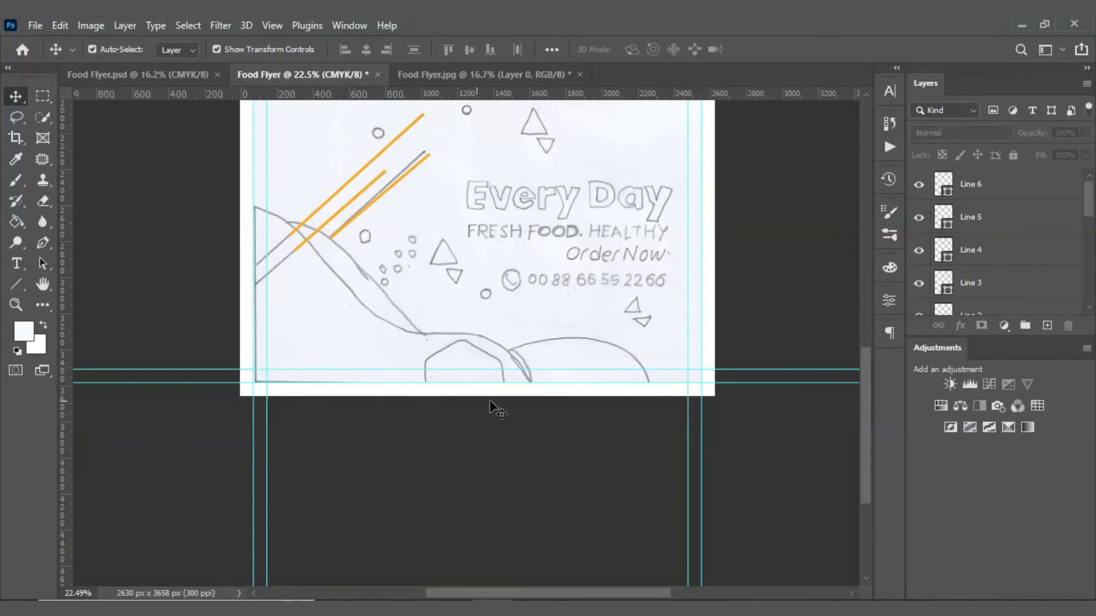
scroll(497, 406, up, 1)
alt+scroll(309, 342, up, 1)
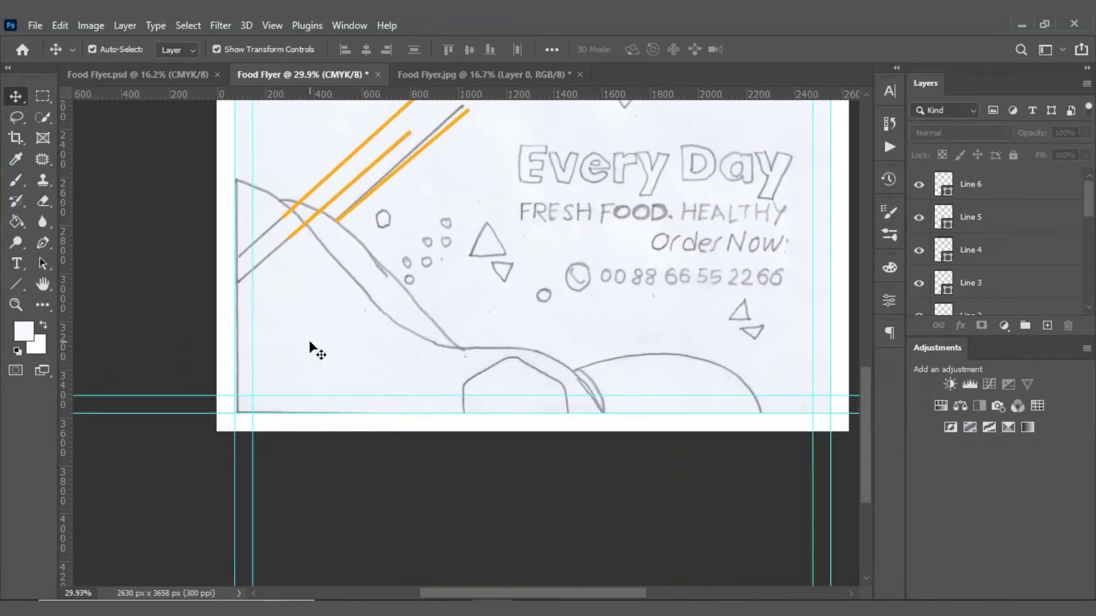
click(42, 243)
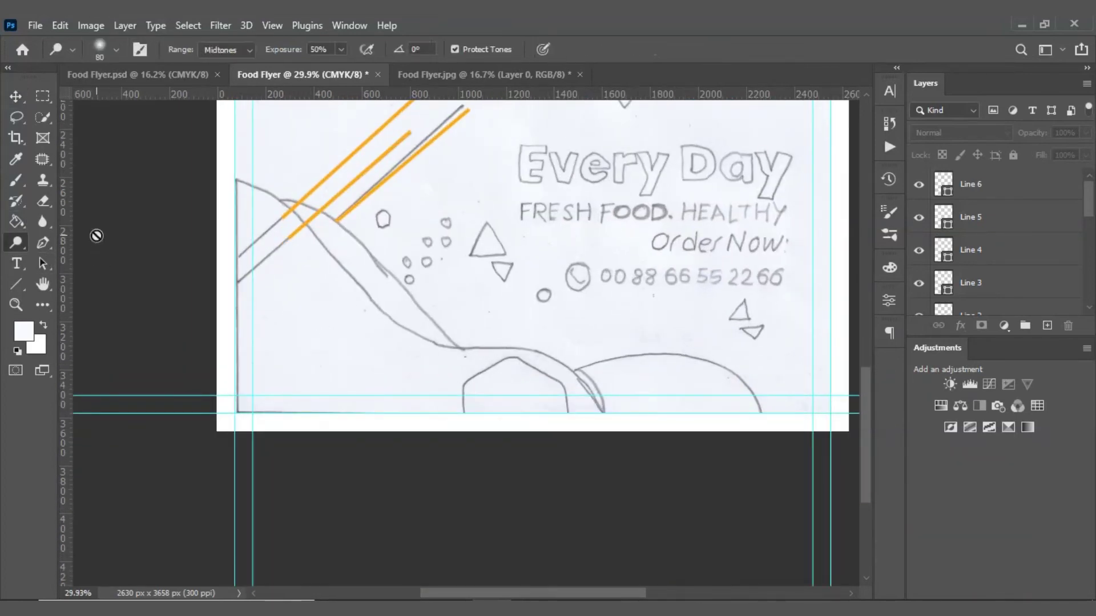
right_click(40, 245)
click(117, 242)
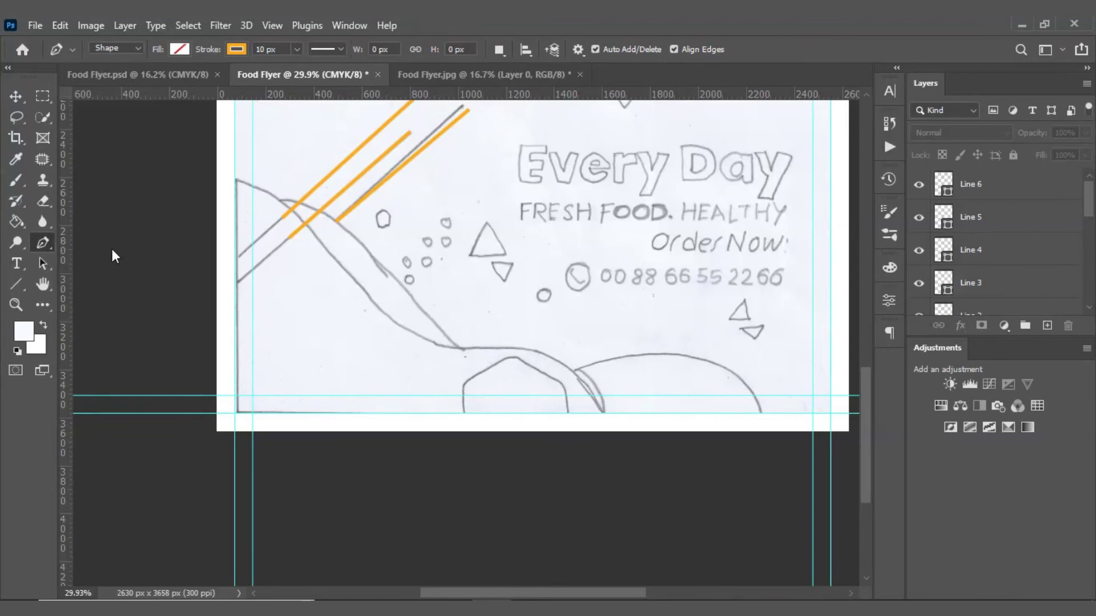
Draw Shape 3 along the wavy sketch curve, closing it through the bottom-left corner
click(216, 172)
drag(372, 299, 445, 413)
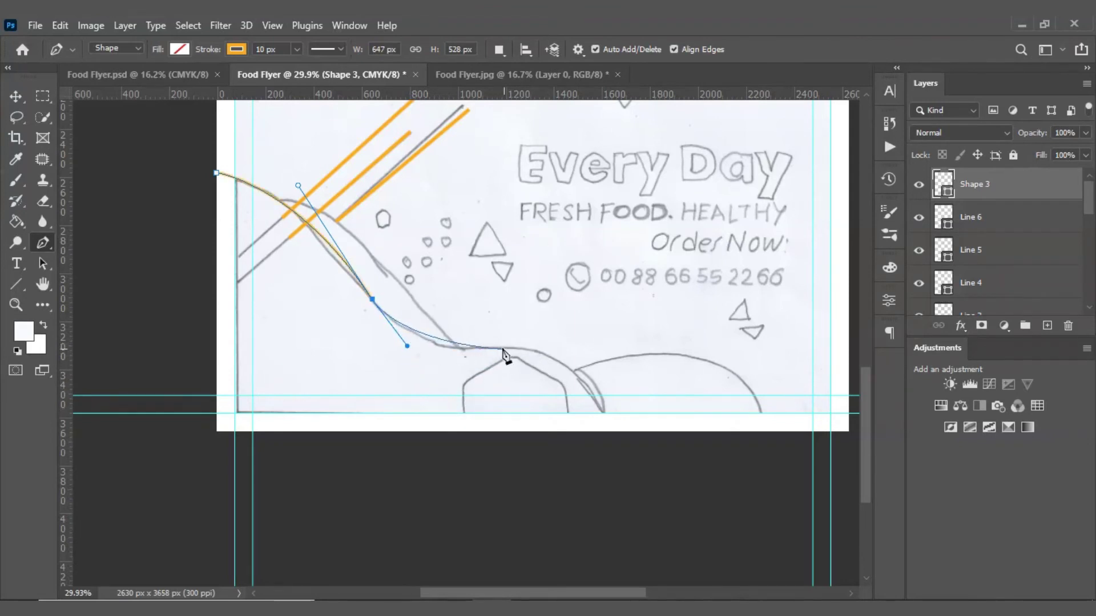
drag(502, 347, 540, 342)
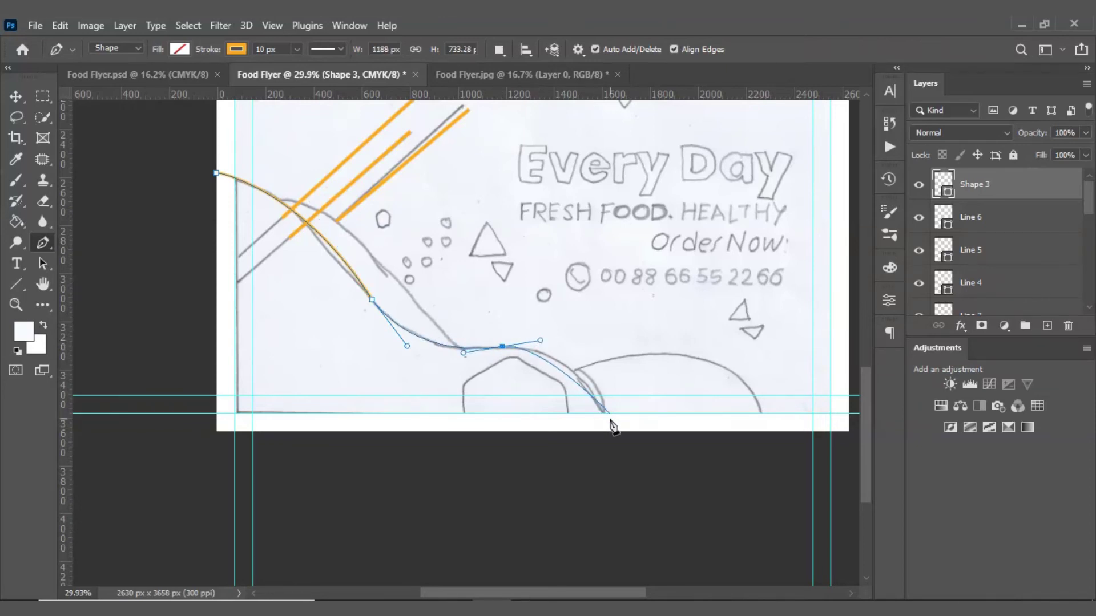
drag(609, 432, 612, 482)
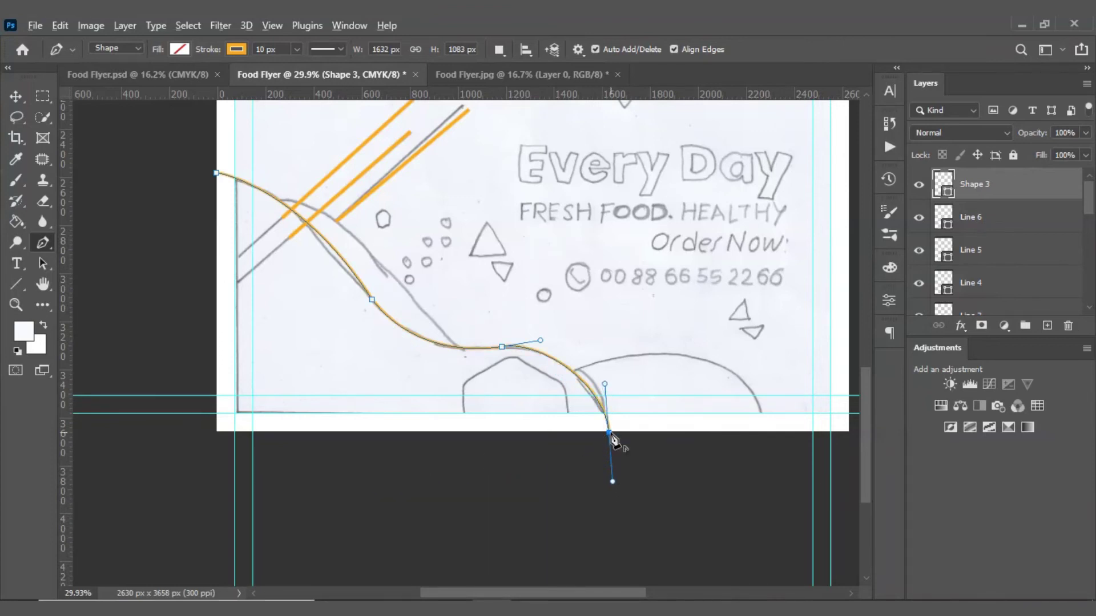
click(216, 432)
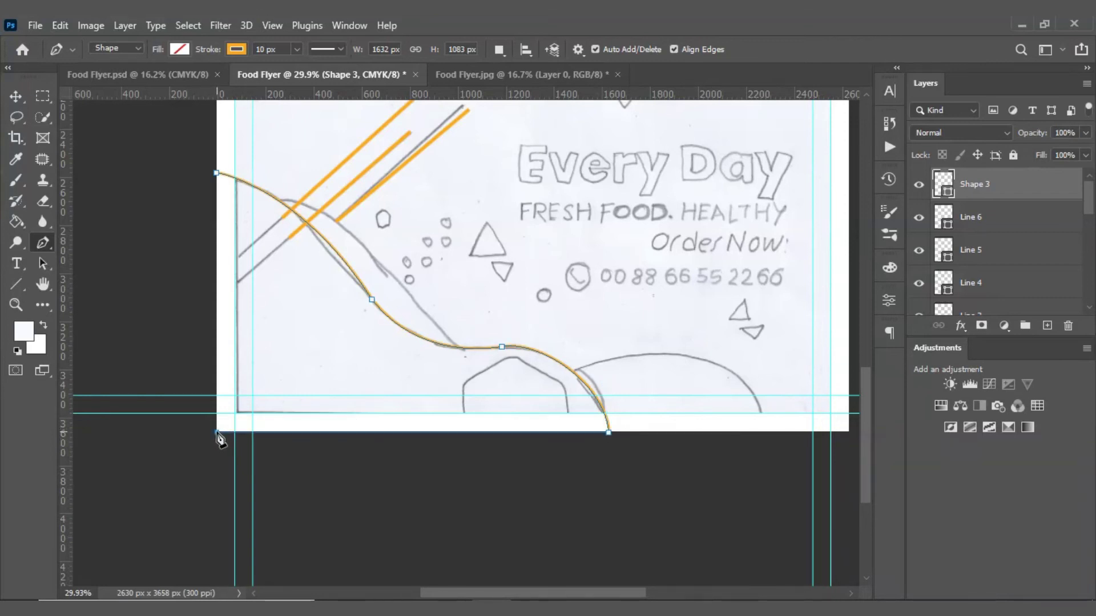
click(216, 173)
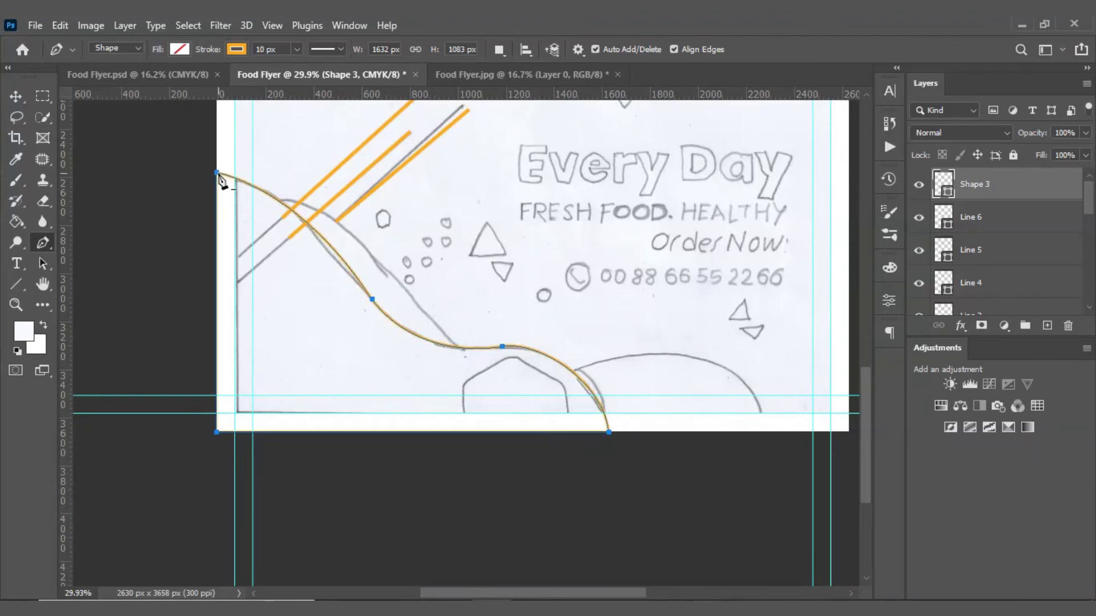
click(15, 96)
Start Shape 4 near the diagonal lines and drag smooth anchors along the upper wave over the hills
drag(417, 299, 402, 341)
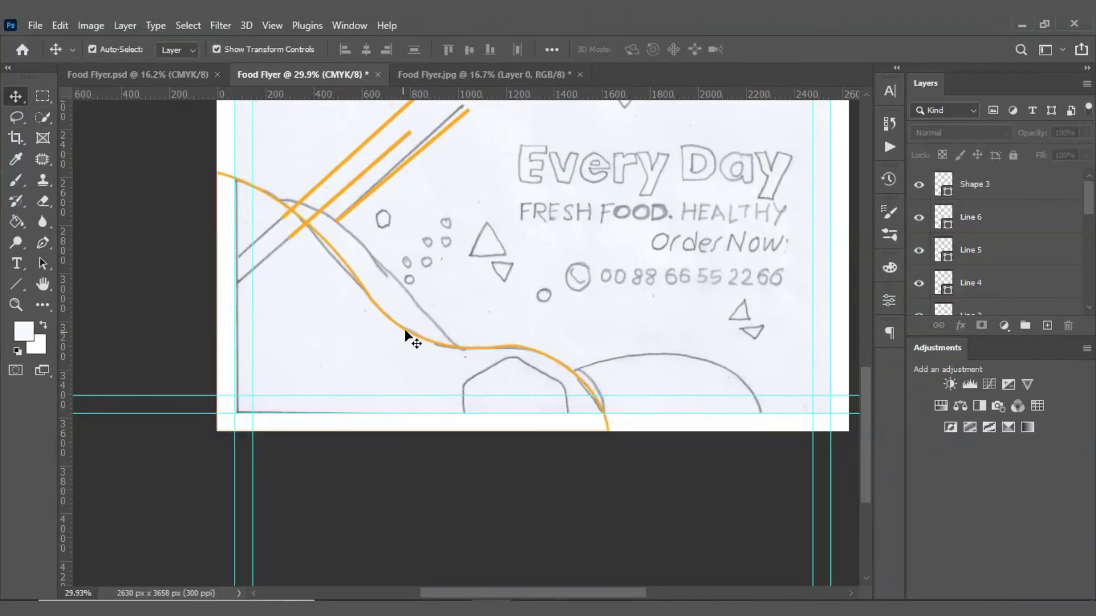
click(443, 371)
click(43, 243)
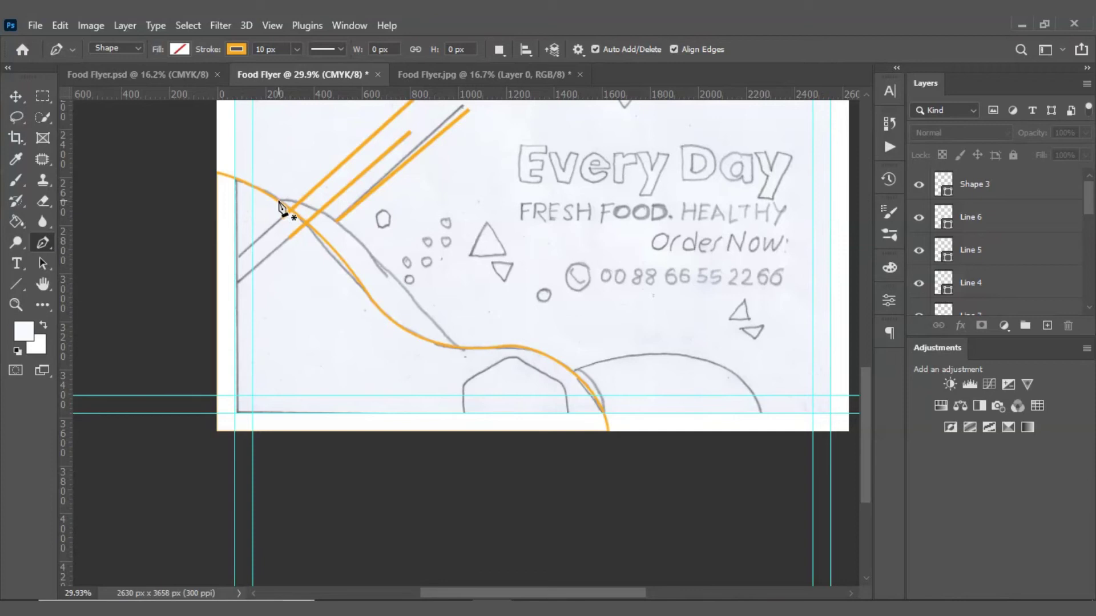
click(278, 201)
click(460, 346)
key(ctrl+z)
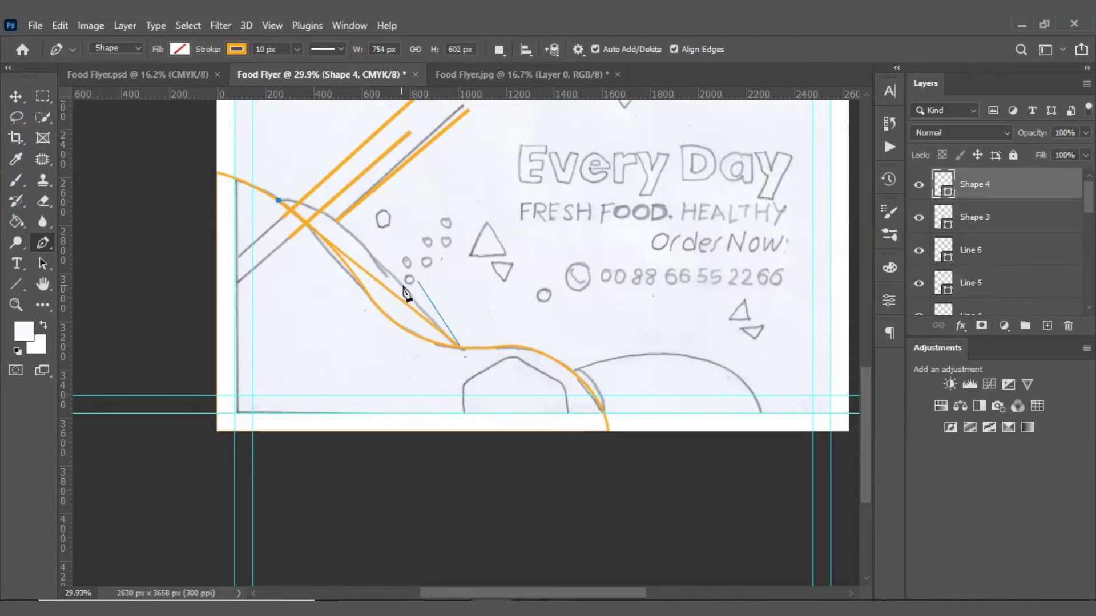
drag(408, 292, 464, 378)
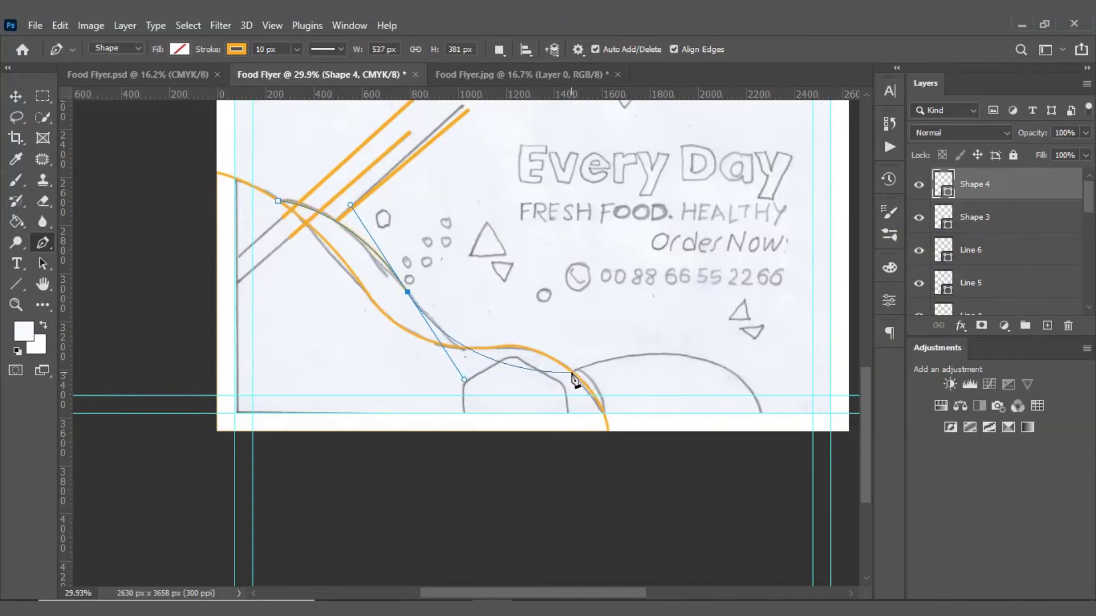
drag(574, 373, 592, 367)
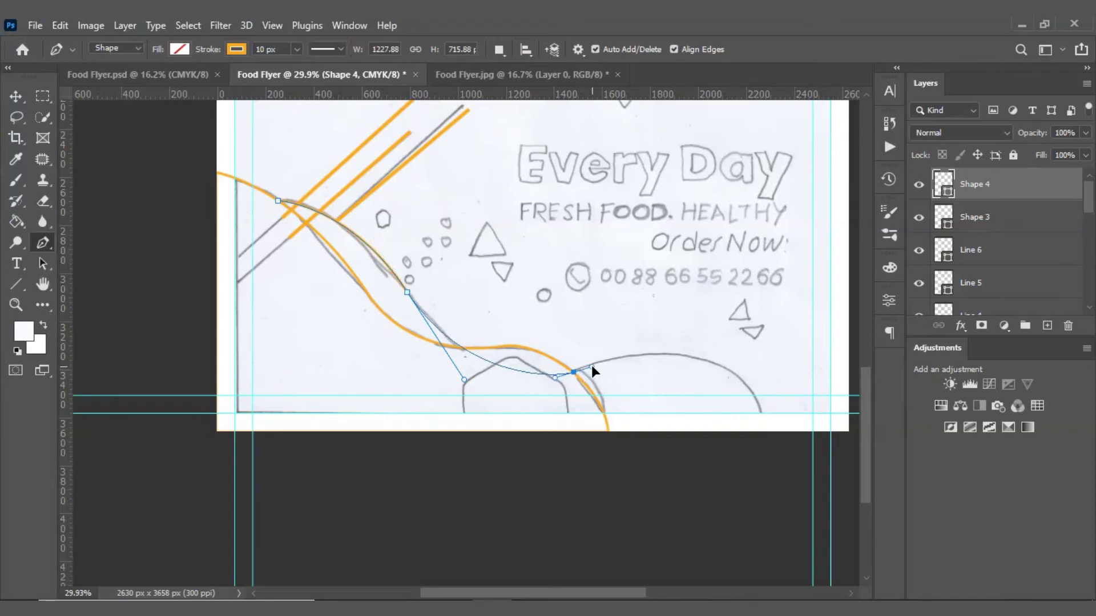
drag(767, 431, 786, 552)
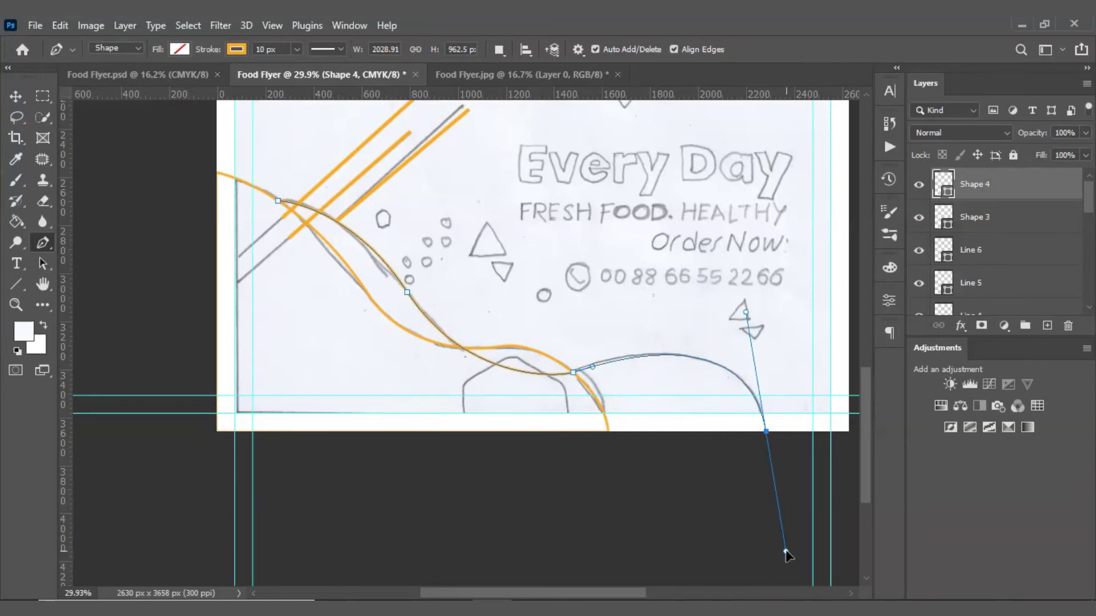
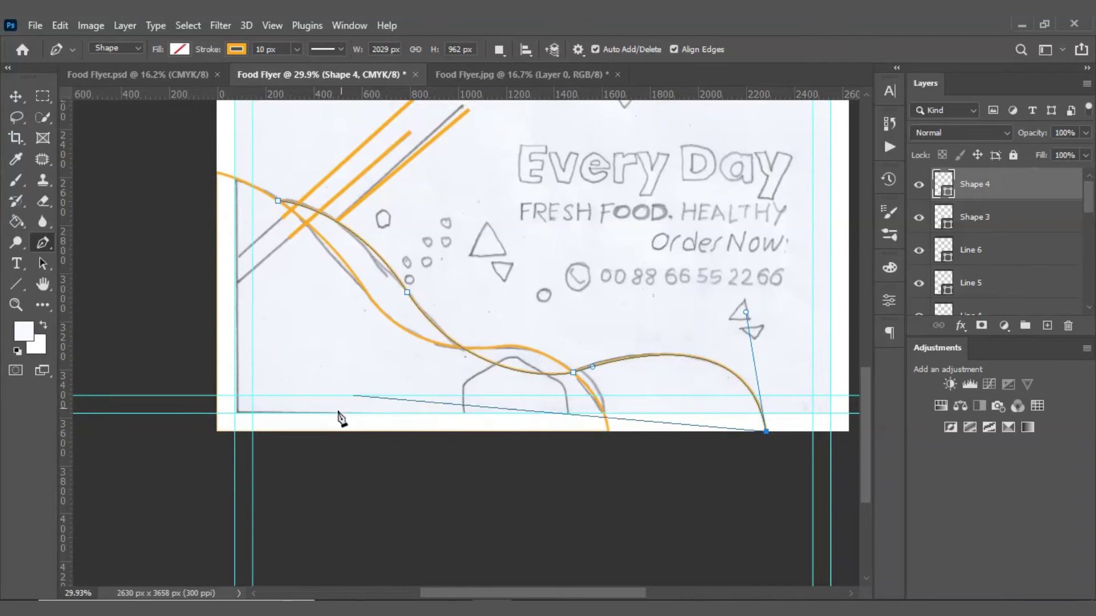
Close the orange wave outline along the flyer's bottom edge back to its start anchor
click(281, 431)
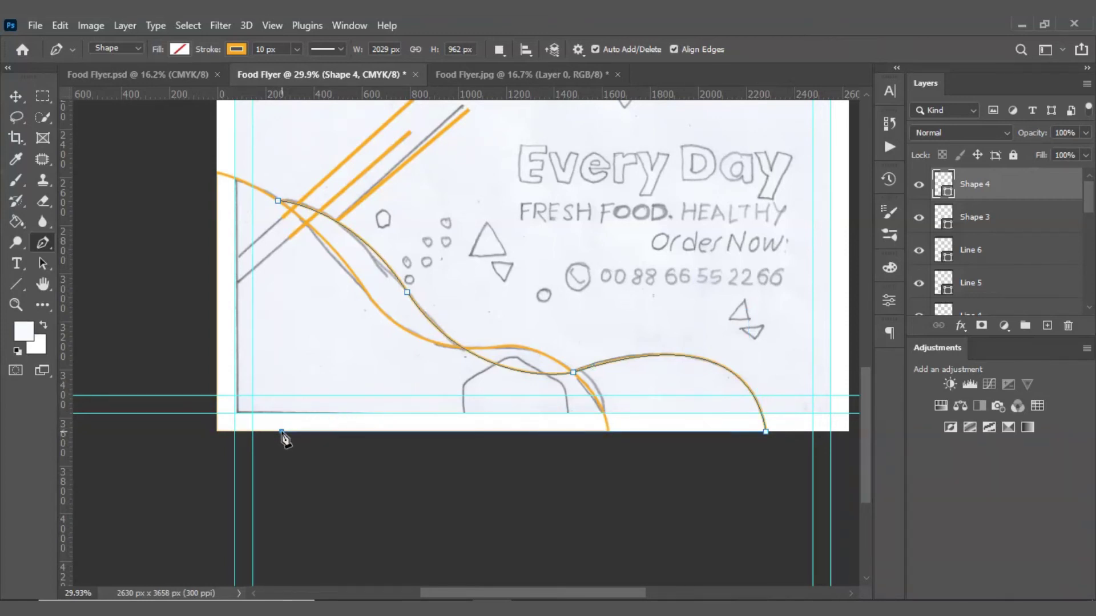
click(278, 202)
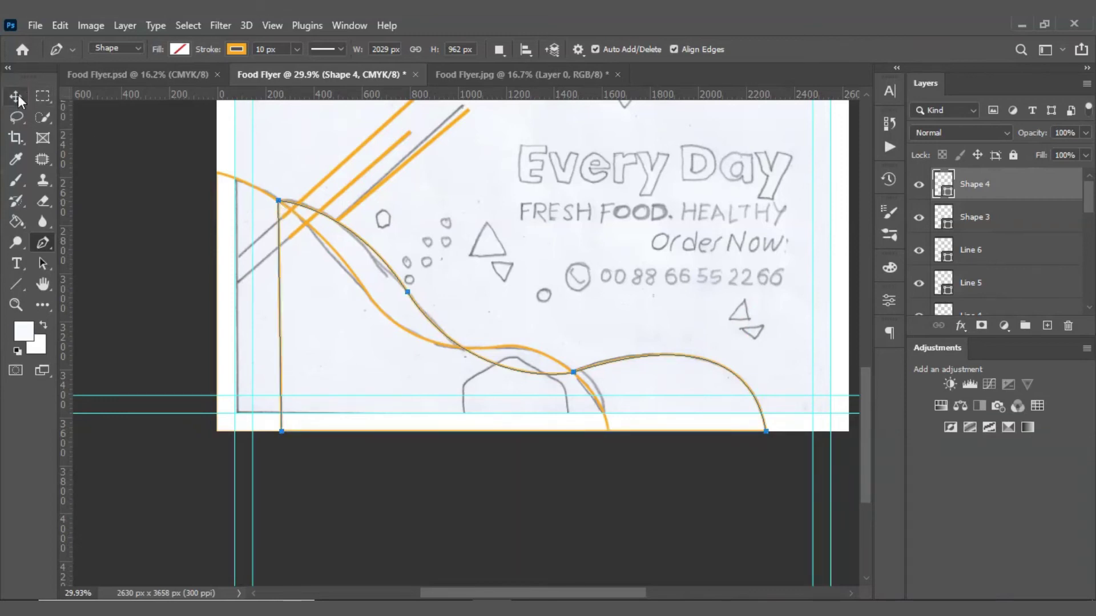
click(15, 95)
click(350, 377)
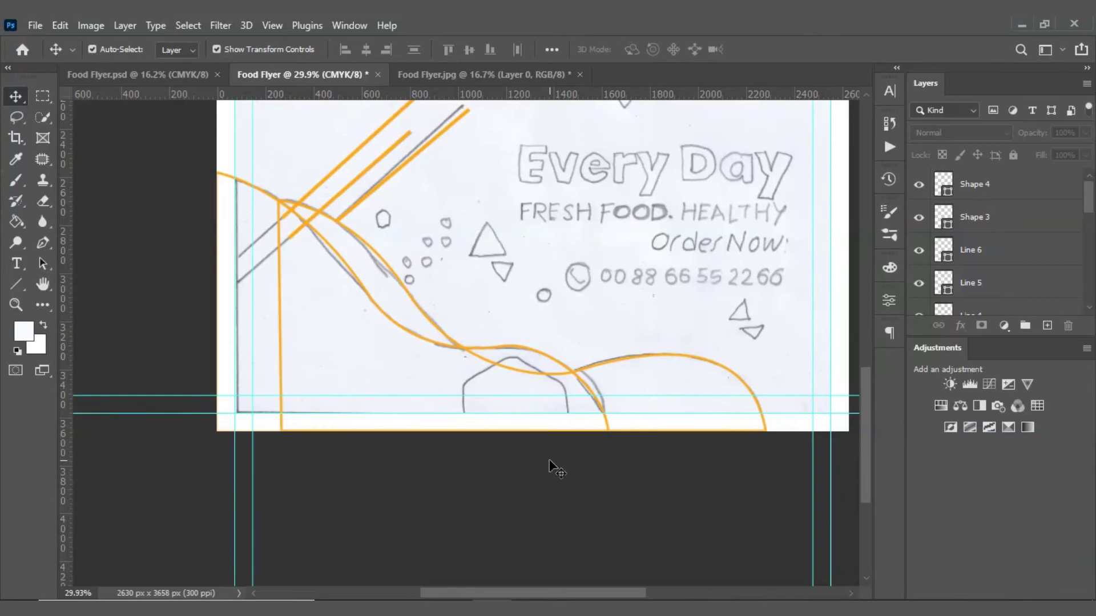
scroll(549, 464, up, 2)
scroll(518, 422, down, 2)
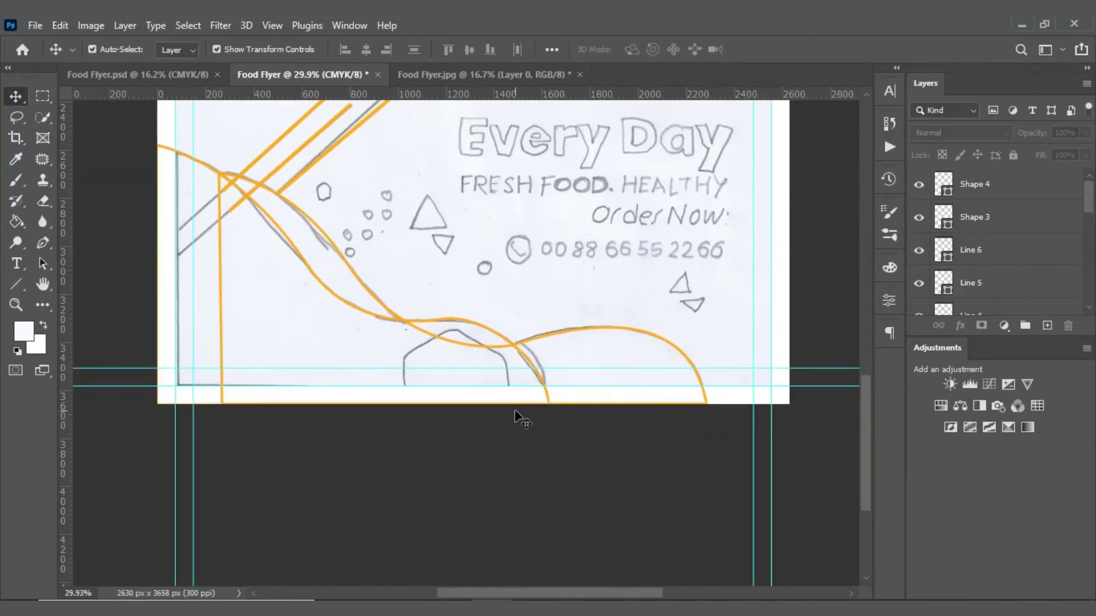
scroll(497, 406, down, 2)
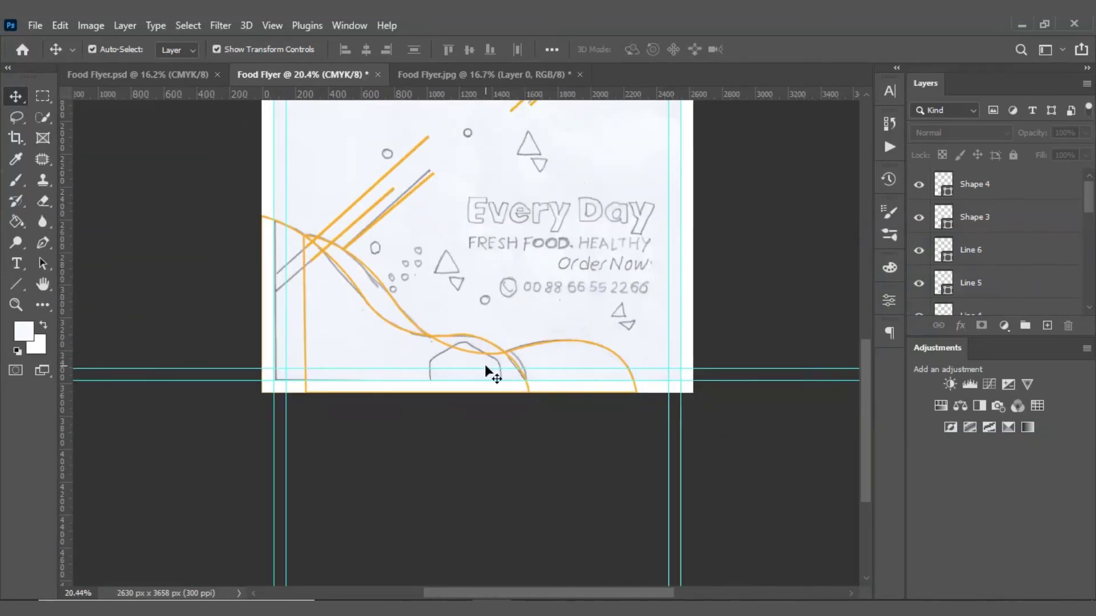
scroll(484, 364, up, 3)
scroll(484, 366, up, 3)
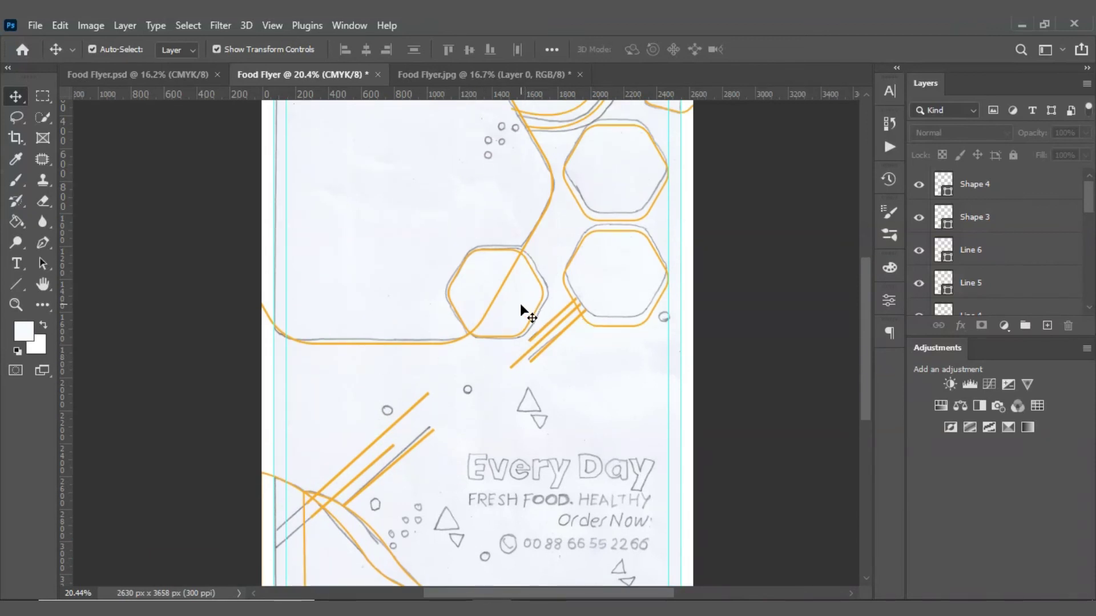
scroll(520, 308, down, 3)
scroll(506, 325, down, 2)
scroll(490, 490, down, 2)
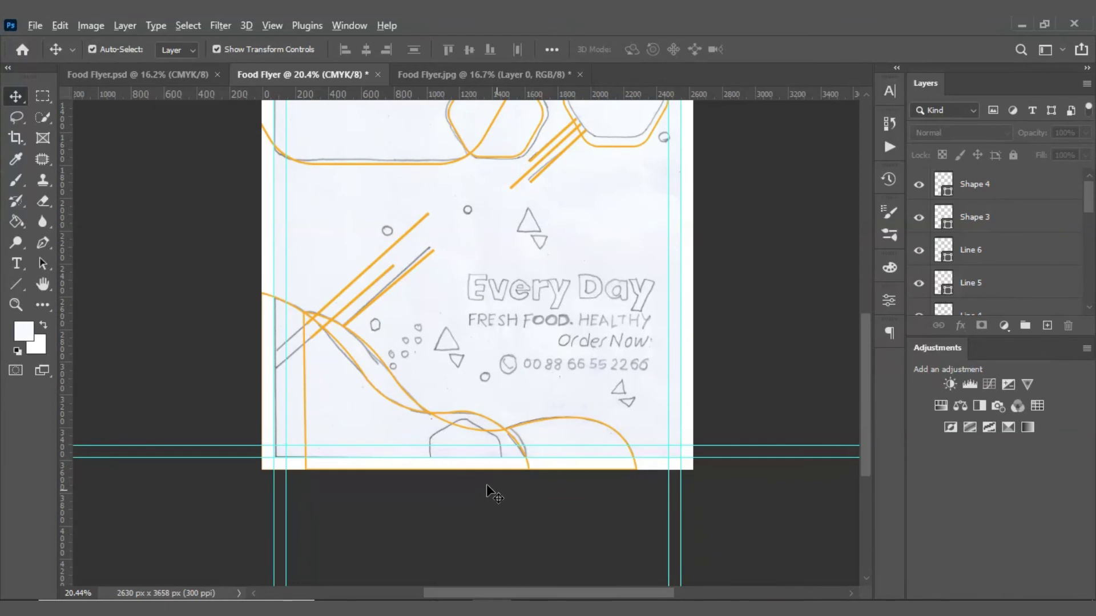
scroll(477, 485, up, 4)
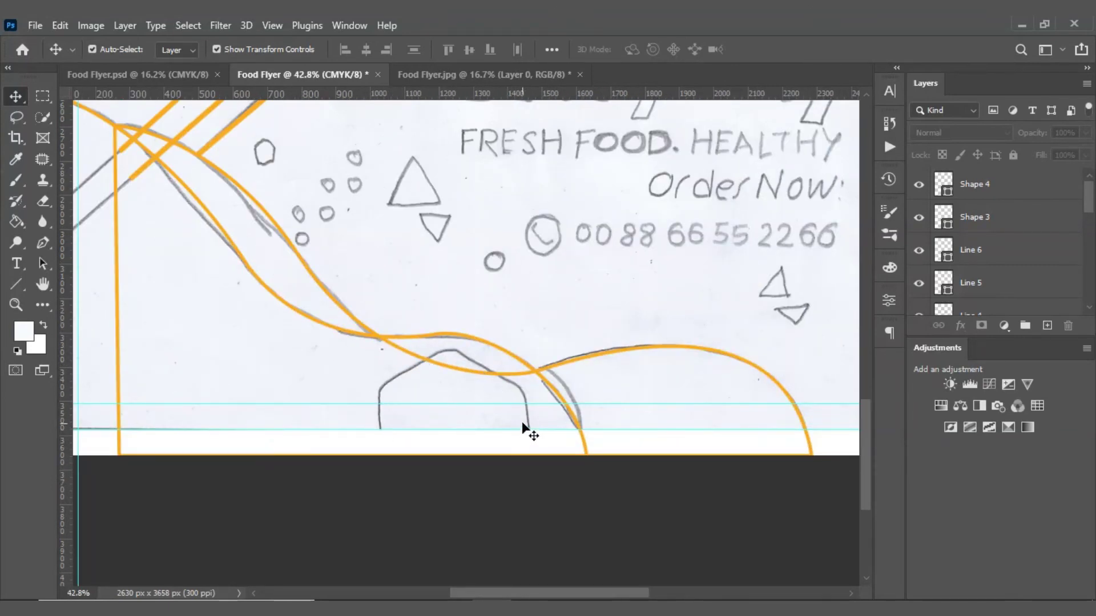
scroll(382, 380, down, 3)
scroll(548, 332, up, 5)
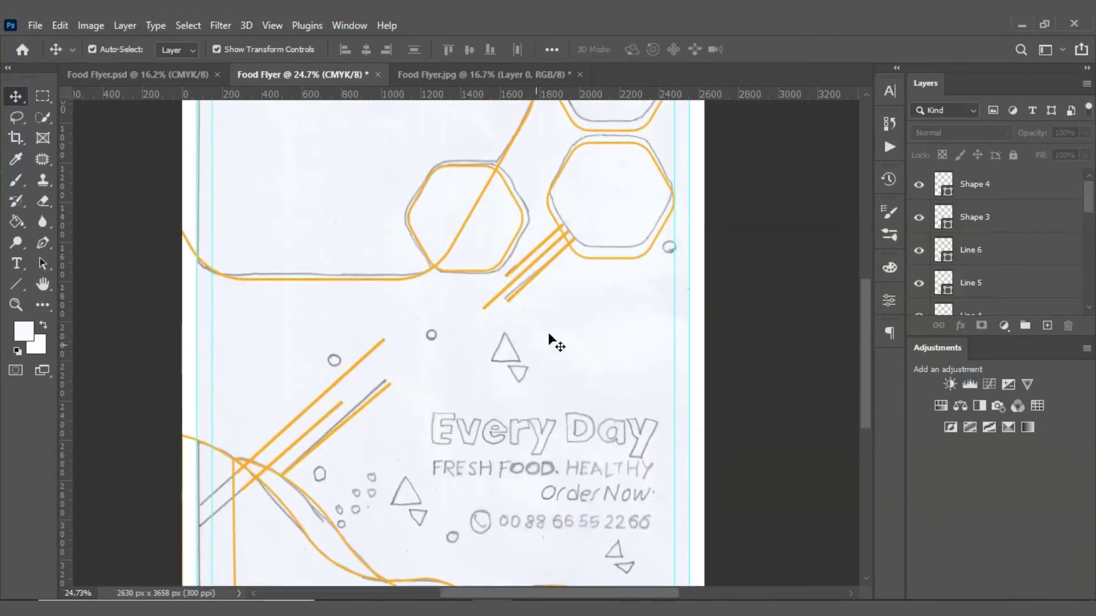
Duplicate the top-right orange hexagon, rotate the copy 90°, and move it to the bottom edge
click(612, 153)
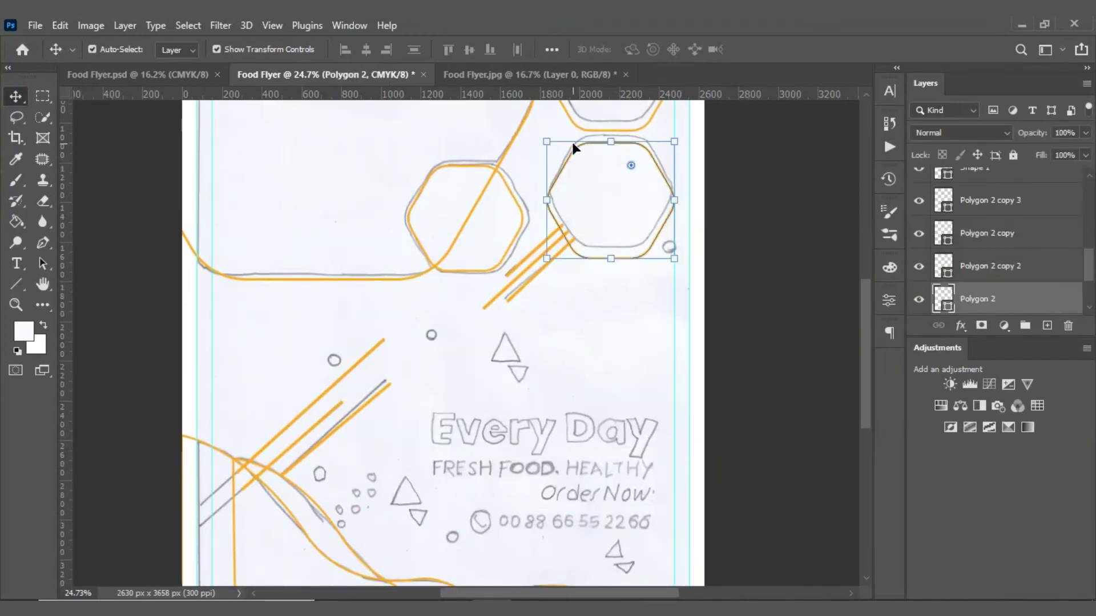
drag(565, 158, 529, 404)
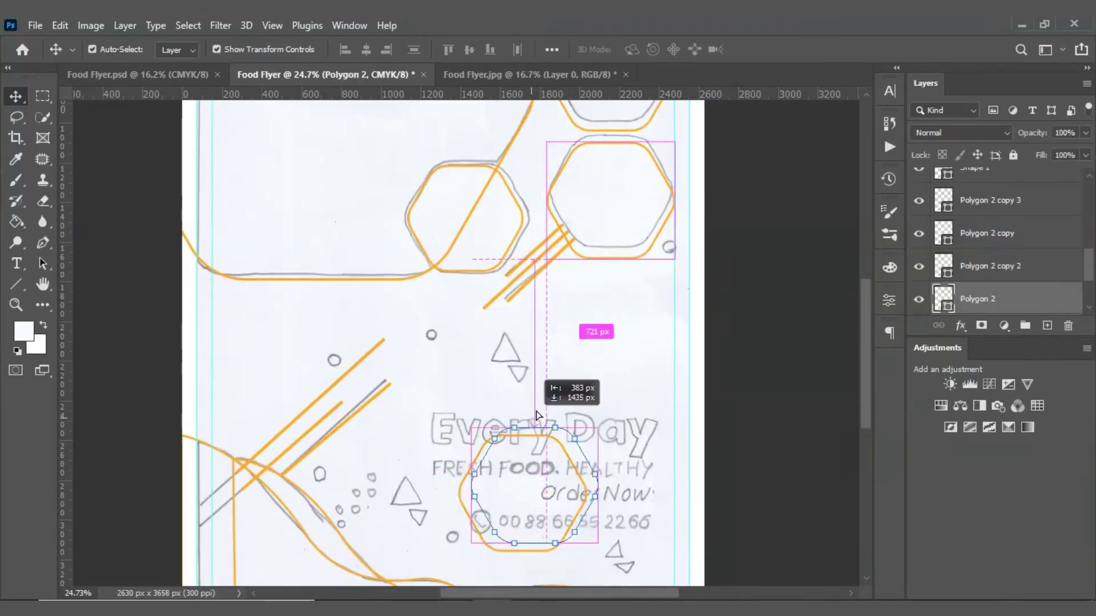
mouse_move(647, 379)
mouse_down()
mouse_move(599, 505)
mouse_move(614, 497)
mouse_up()
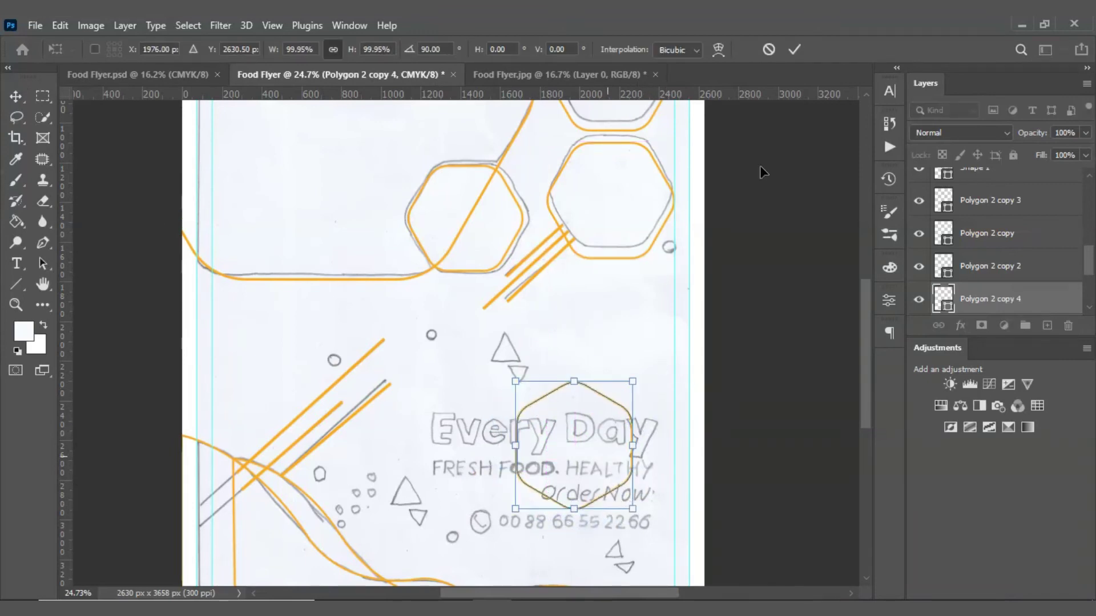
click(799, 57)
scroll(649, 159, down, 5)
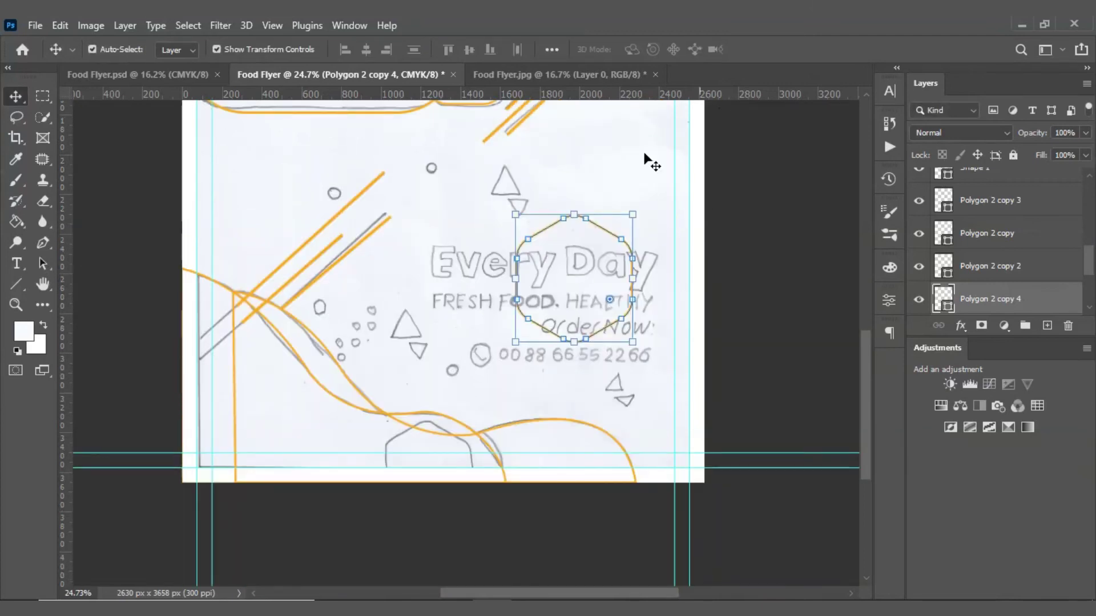
scroll(559, 303, down, 3)
mouse_move(606, 143)
mouse_down()
mouse_move(456, 368)
mouse_move(457, 355)
mouse_up()
Scale the hexagon copy to about 75% and position it over the sketched bottom hexagon
key(ctrl+t)
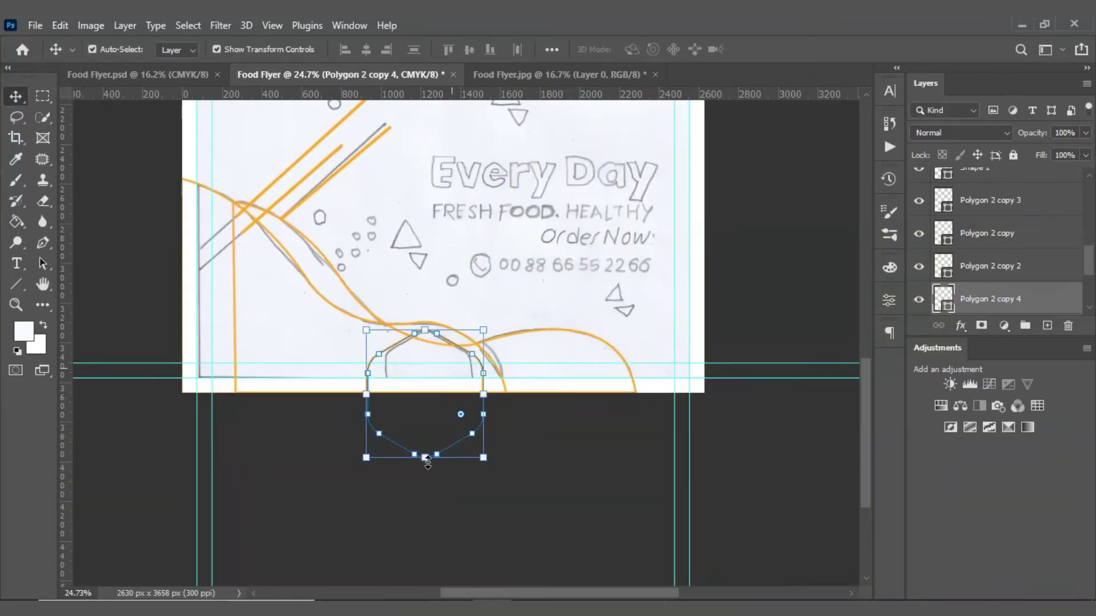
drag(421, 466, 426, 421)
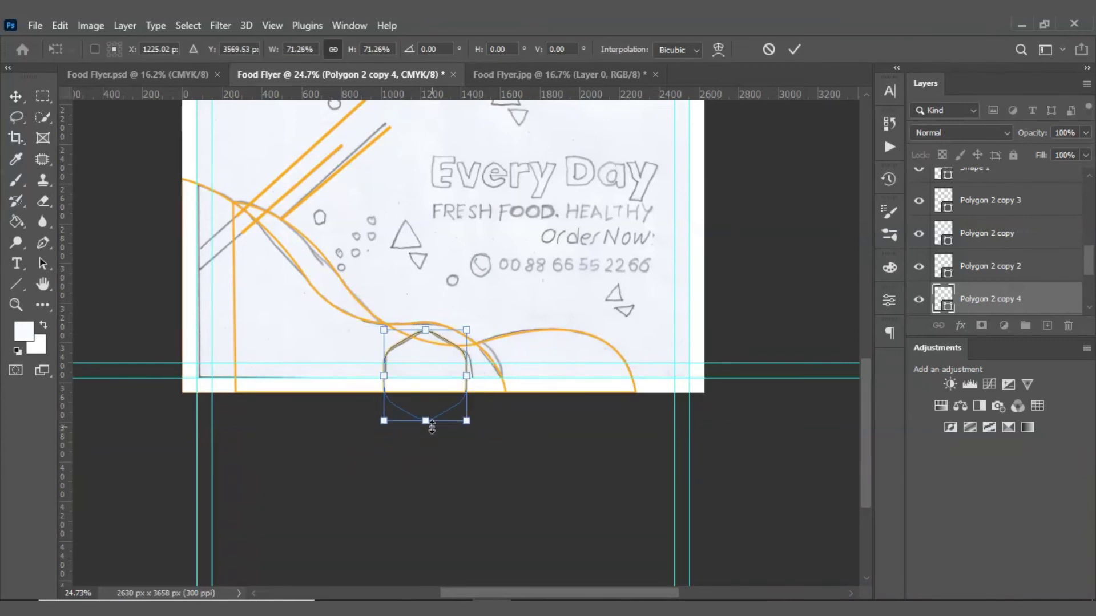
scroll(457, 421, up, 4)
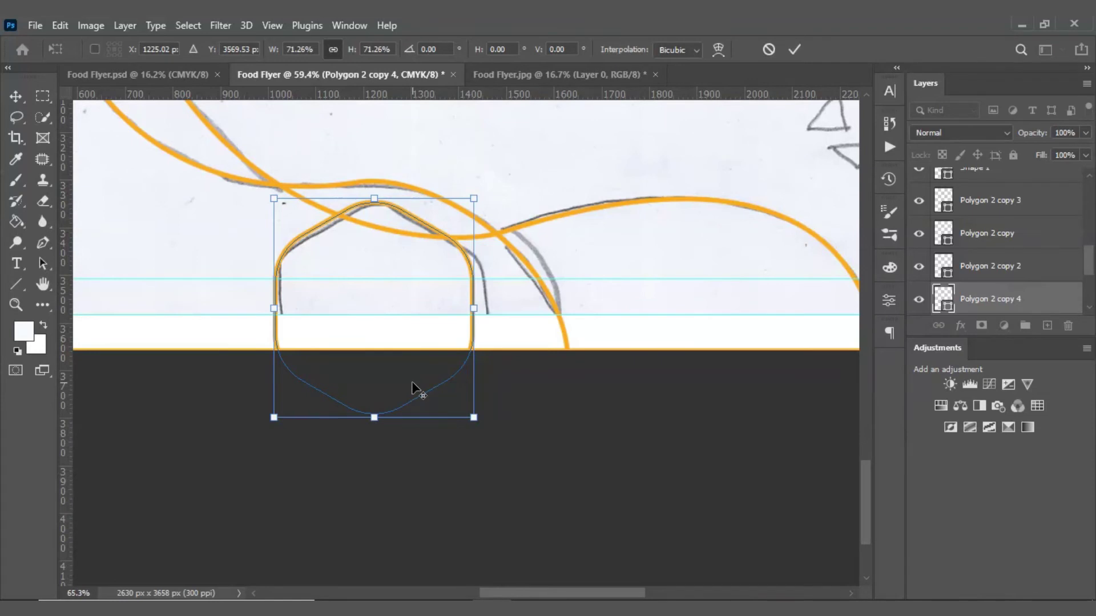
scroll(412, 381, up, 1)
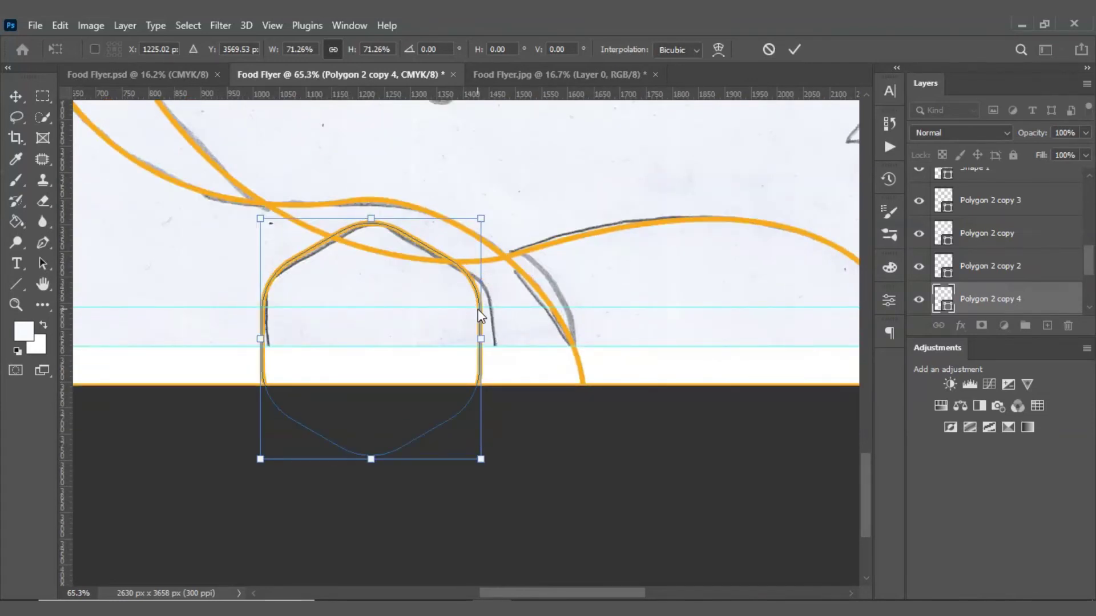
drag(481, 338, 493, 348)
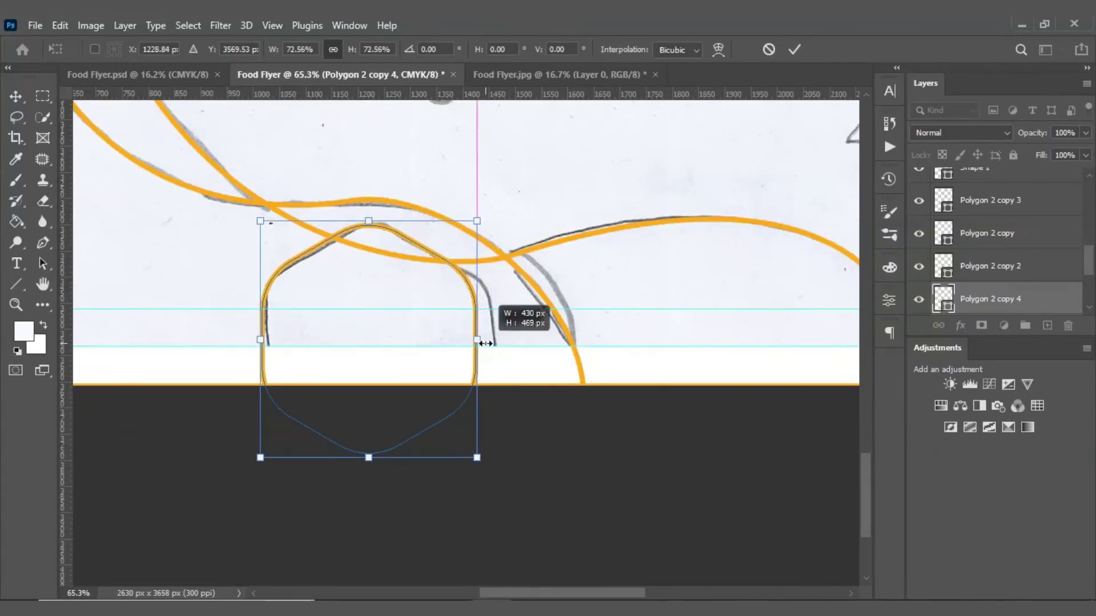
drag(423, 238, 426, 241)
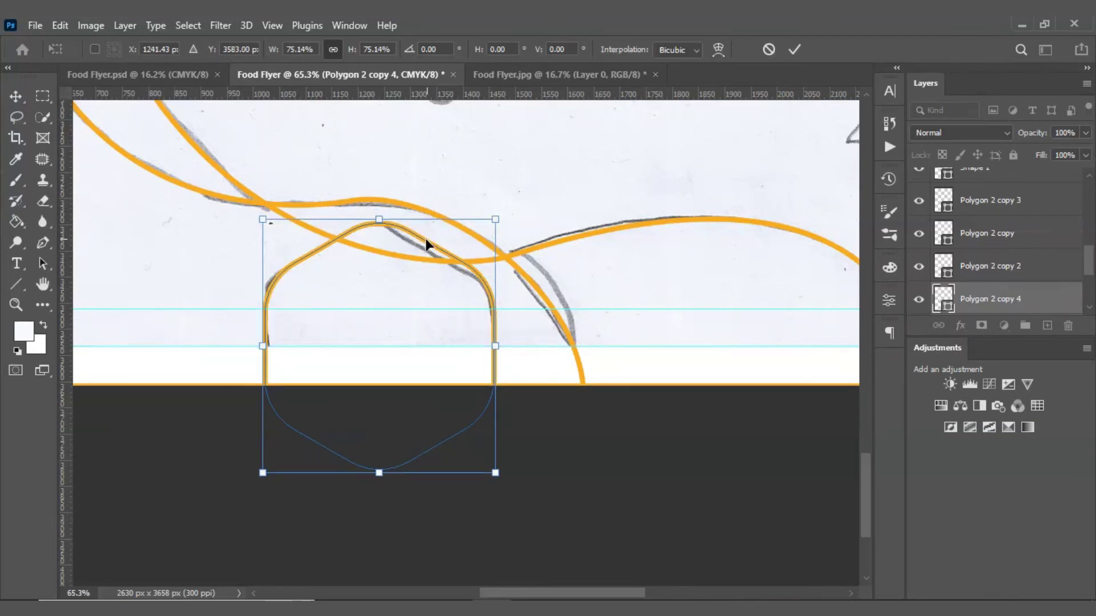
click(794, 49)
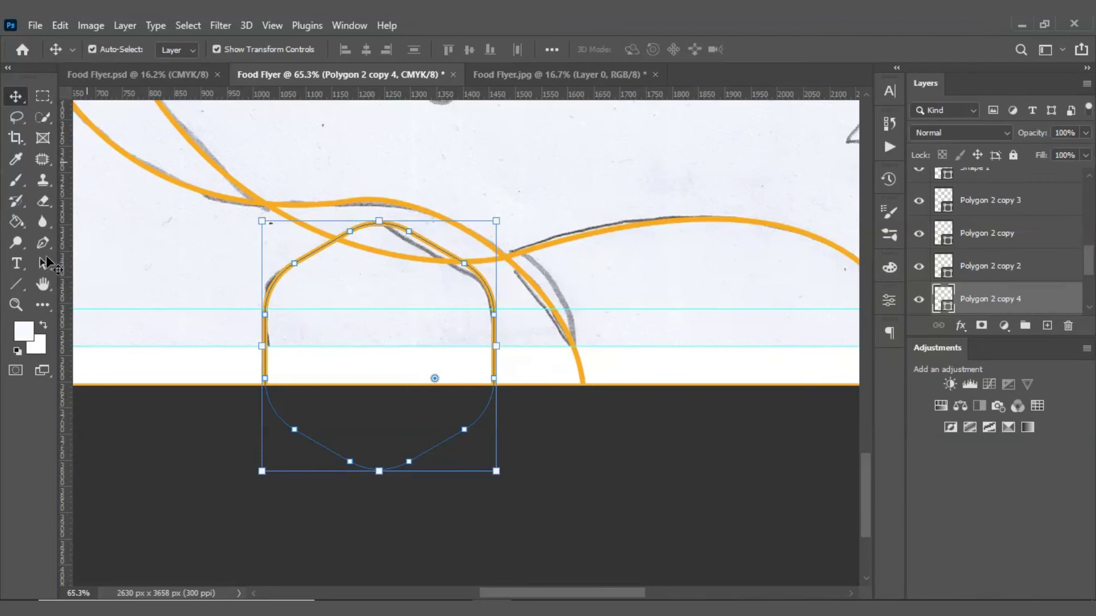
Set the bottom hexagon copy's stroke width to 13 px using the Polygon tool options
right_click(19, 283)
click(64, 340)
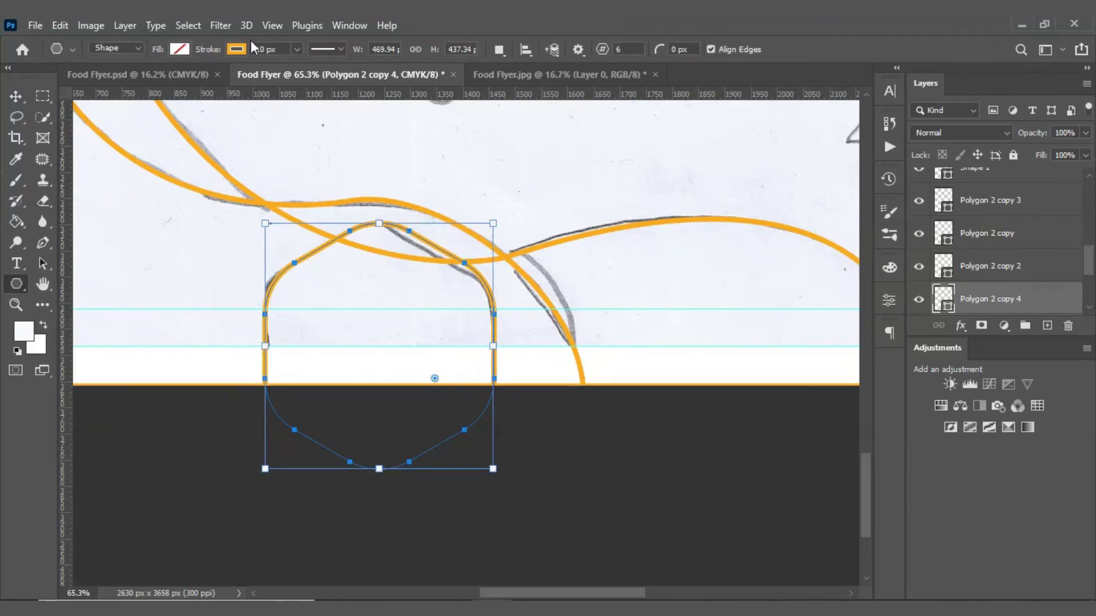
click(267, 50)
text(1)
key(Return)
click(265, 49)
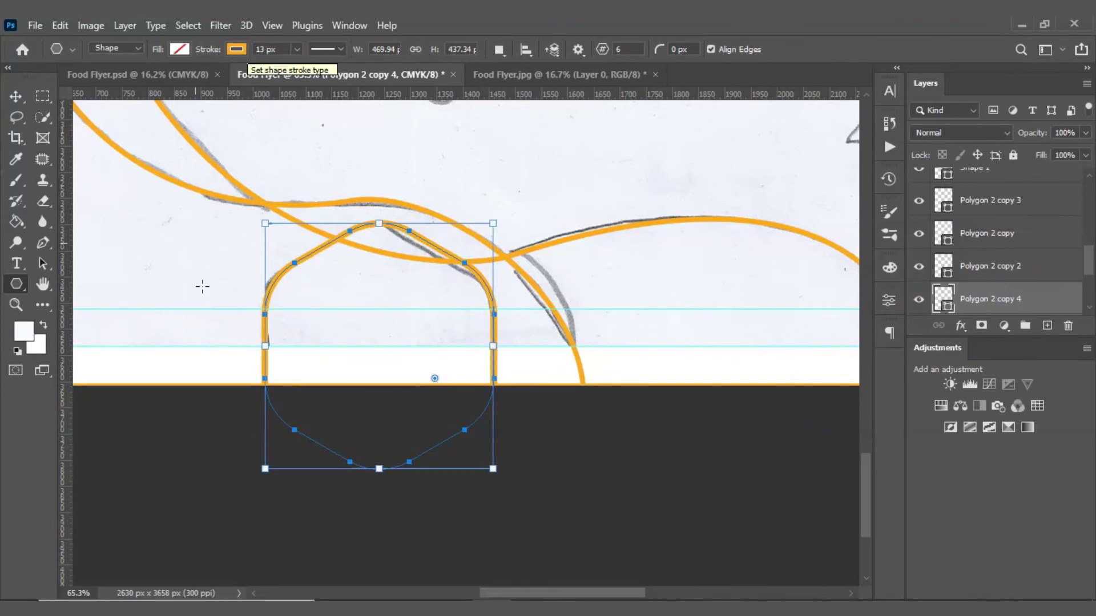
text(13)
key(Return)
key(v)
click(235, 440)
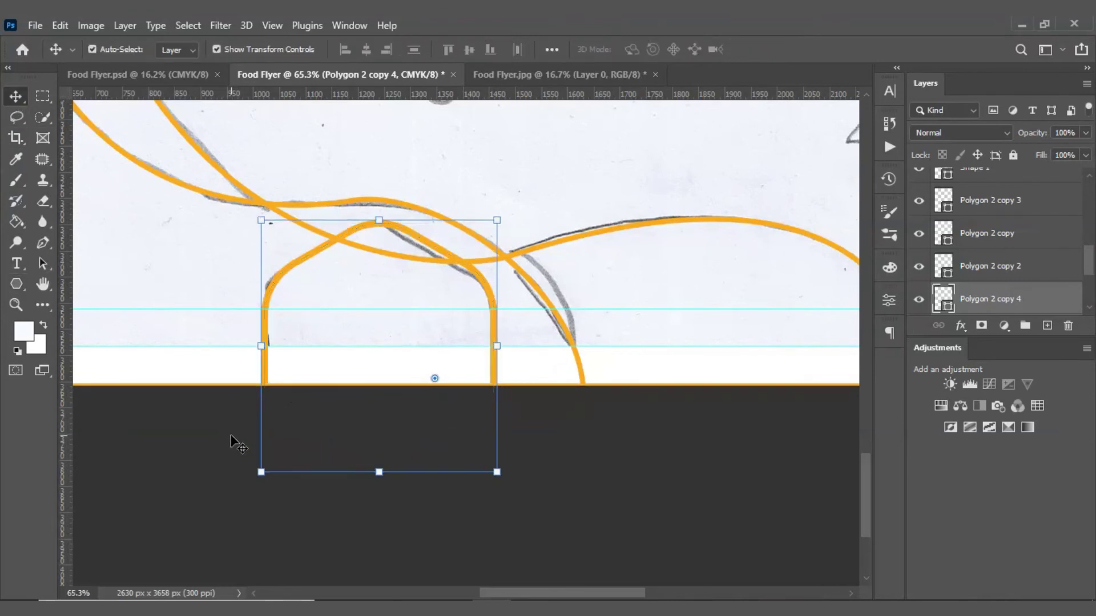
scroll(388, 473, down, 1)
scroll(390, 474, down, 2)
scroll(392, 462, down, 2)
scroll(399, 428, up, 3)
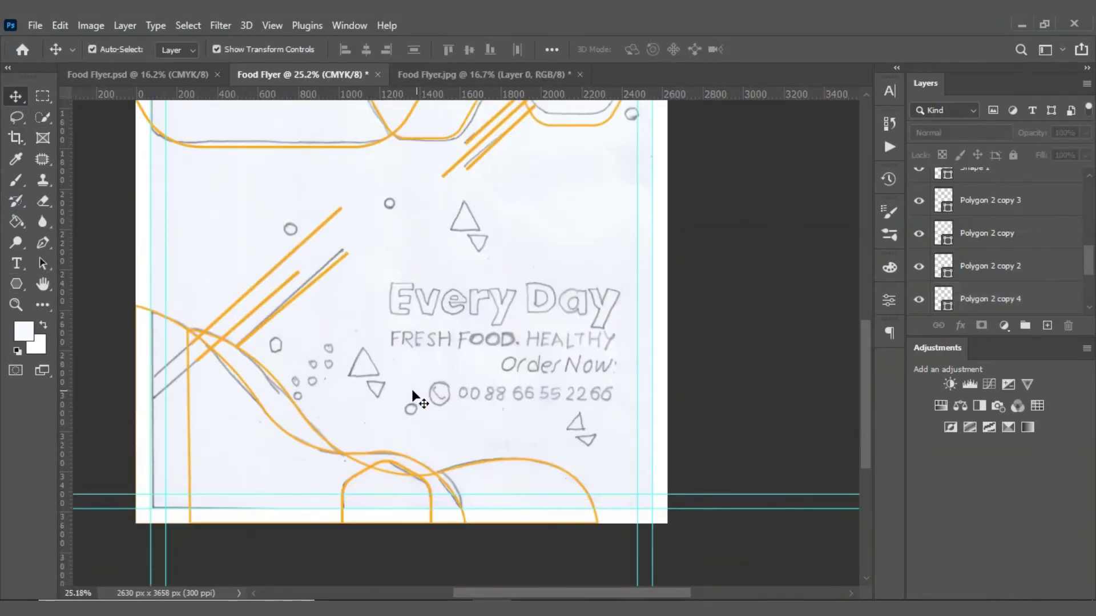
scroll(412, 389, up, 2)
scroll(474, 340, up, 1)
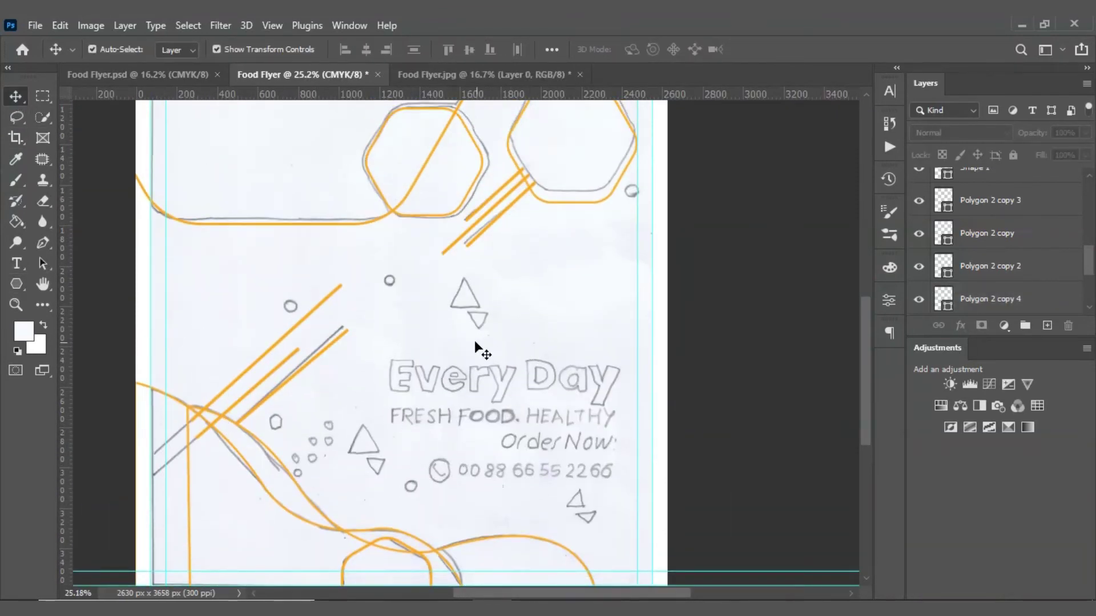
scroll(289, 429, up, 3)
scroll(302, 410, up, 2)
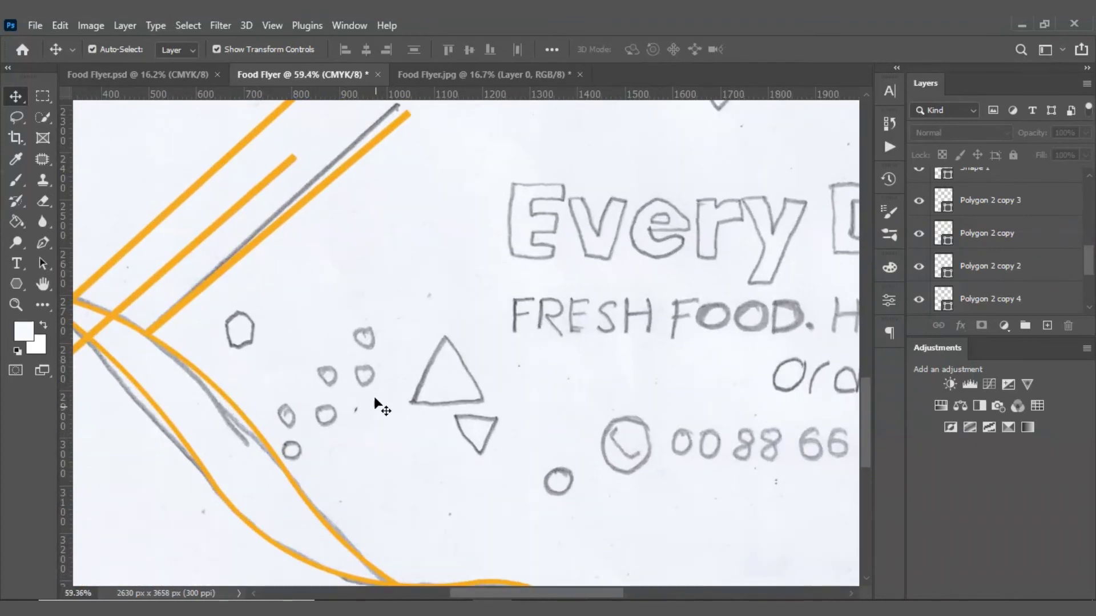
scroll(375, 404, down, 2)
scroll(431, 342, down, 2)
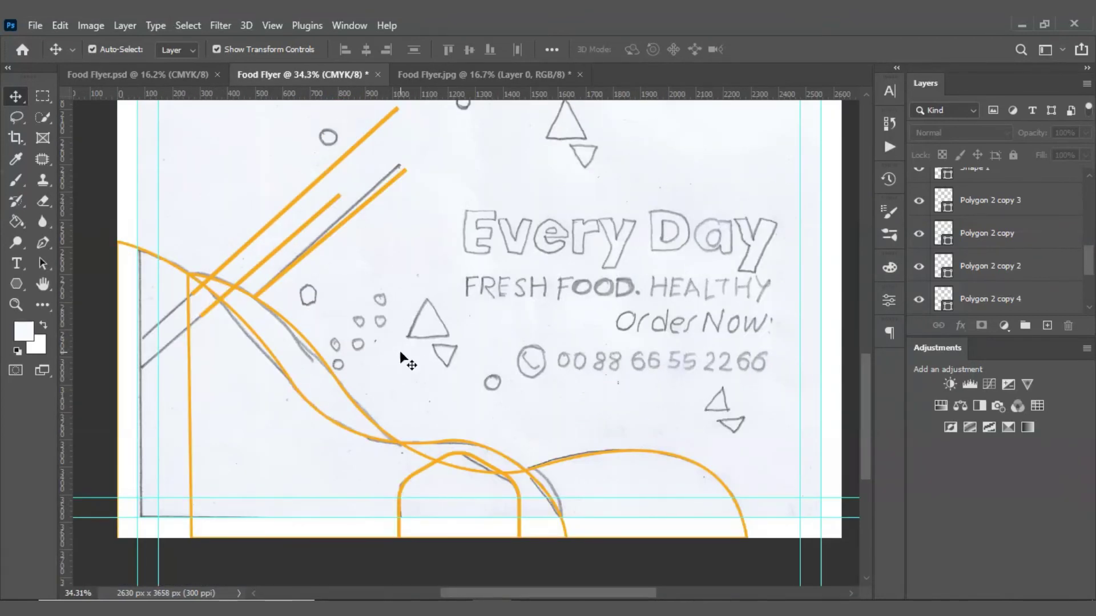
scroll(378, 388, down, 1)
scroll(379, 391, up, 5)
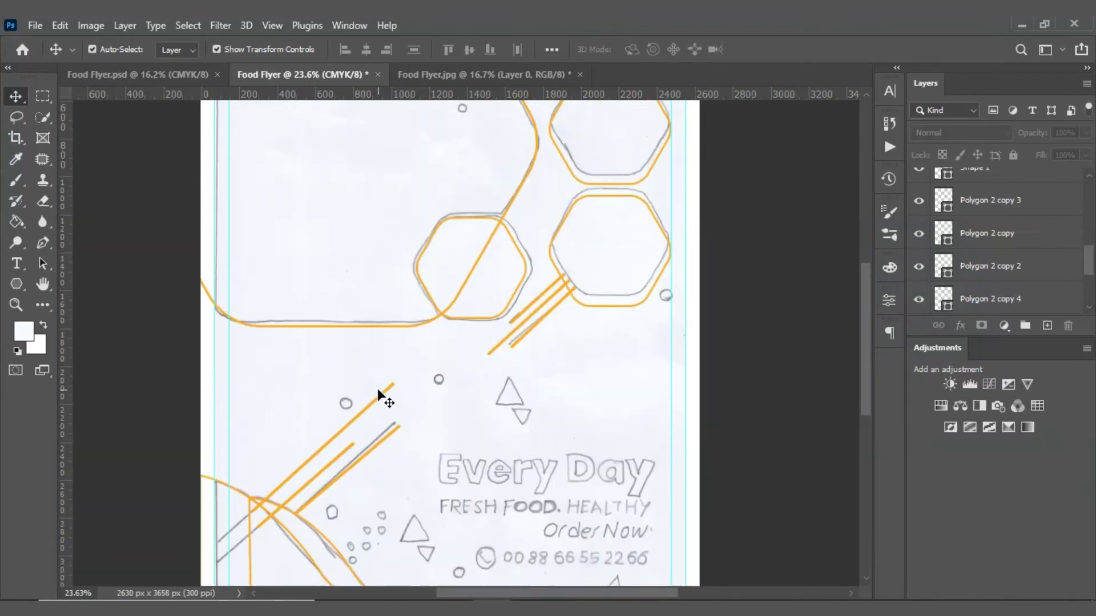
scroll(568, 213, up, 2)
scroll(568, 212, up, 2)
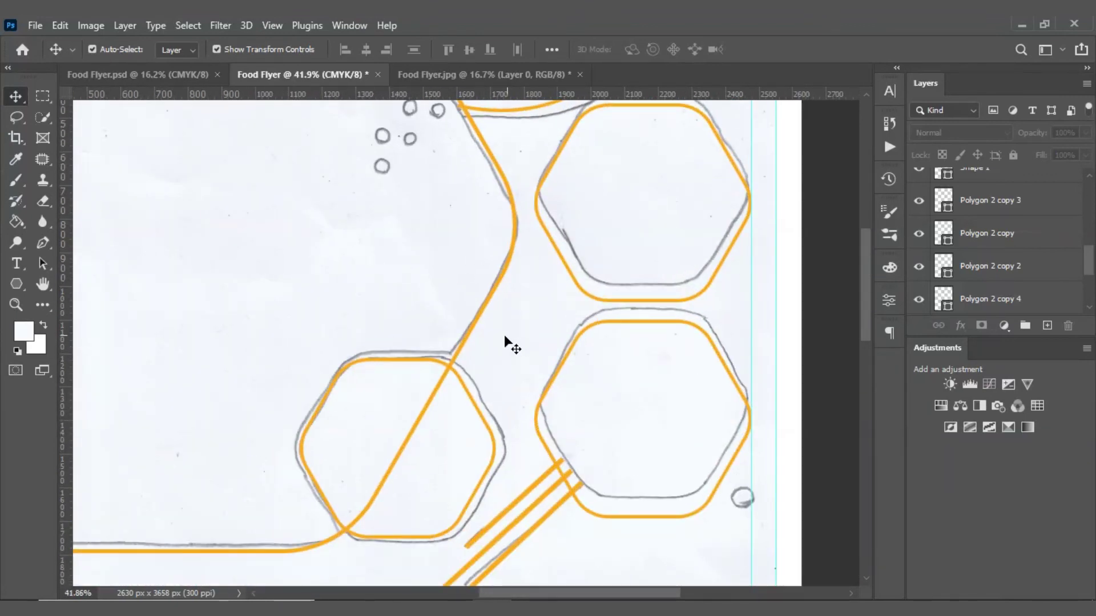
scroll(505, 337, down, 1)
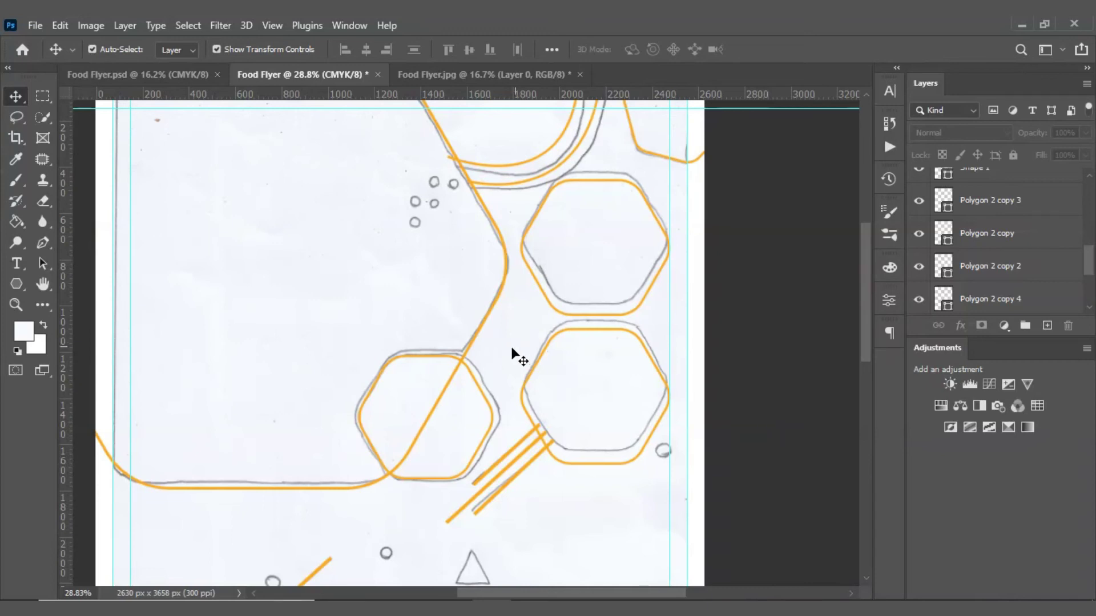
scroll(425, 238, down, 2)
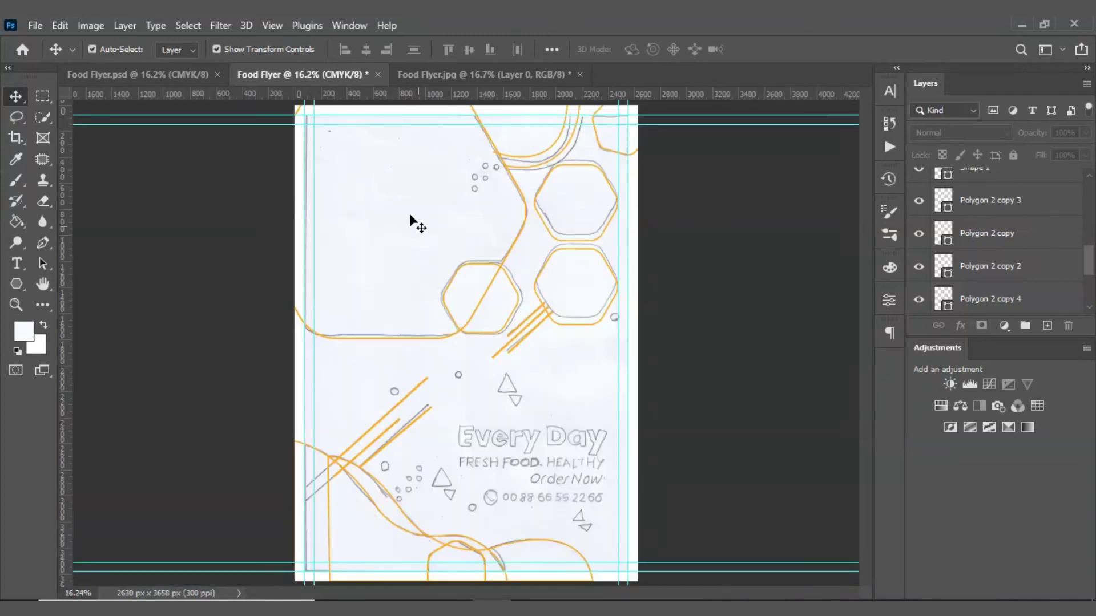
scroll(560, 206, up, 3)
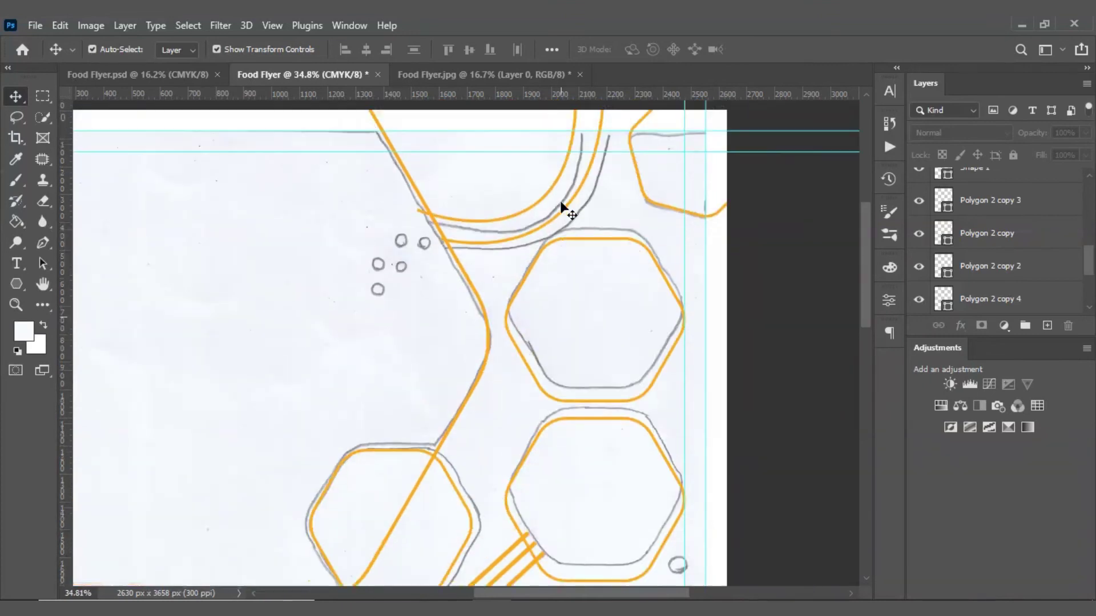
scroll(565, 208, up, 2)
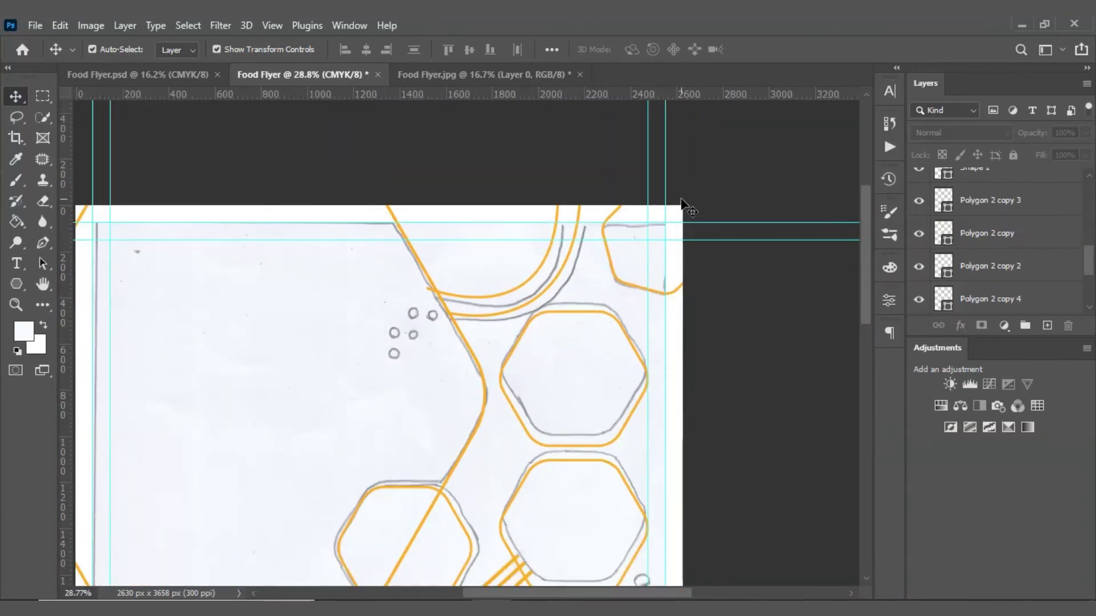
click(148, 71)
scroll(601, 171, up, 3)
scroll(570, 131, up, 2)
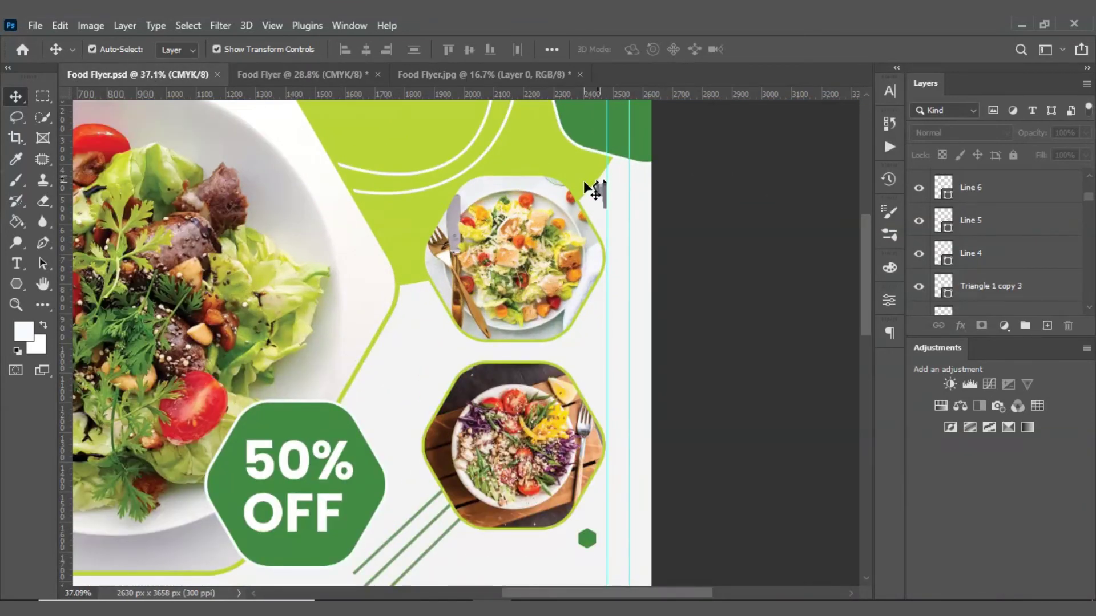
scroll(634, 152, down, 2)
scroll(488, 311, up, 3)
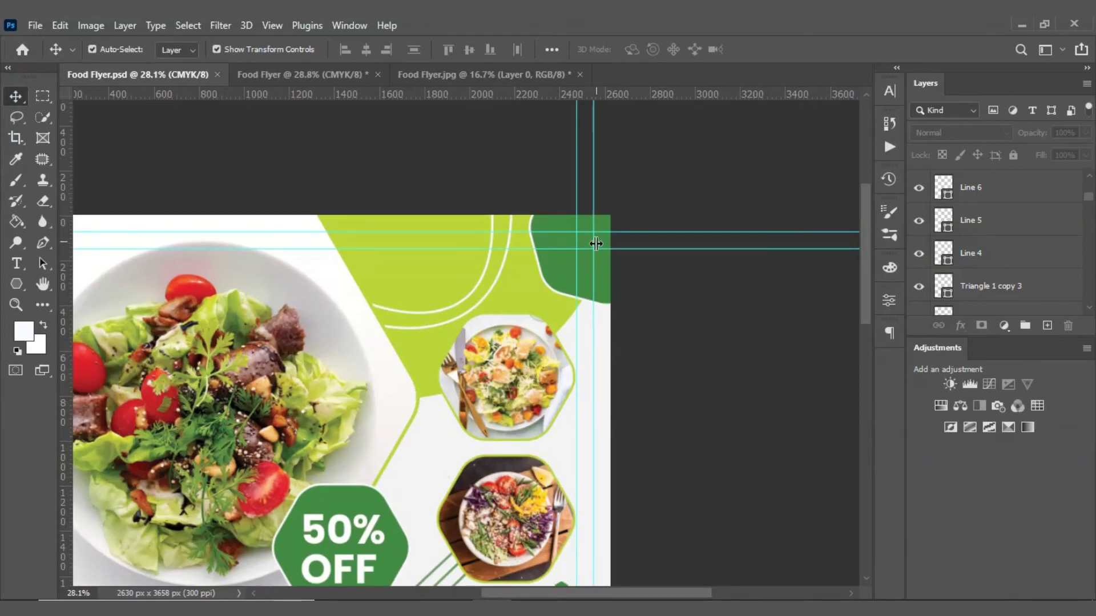
click(335, 74)
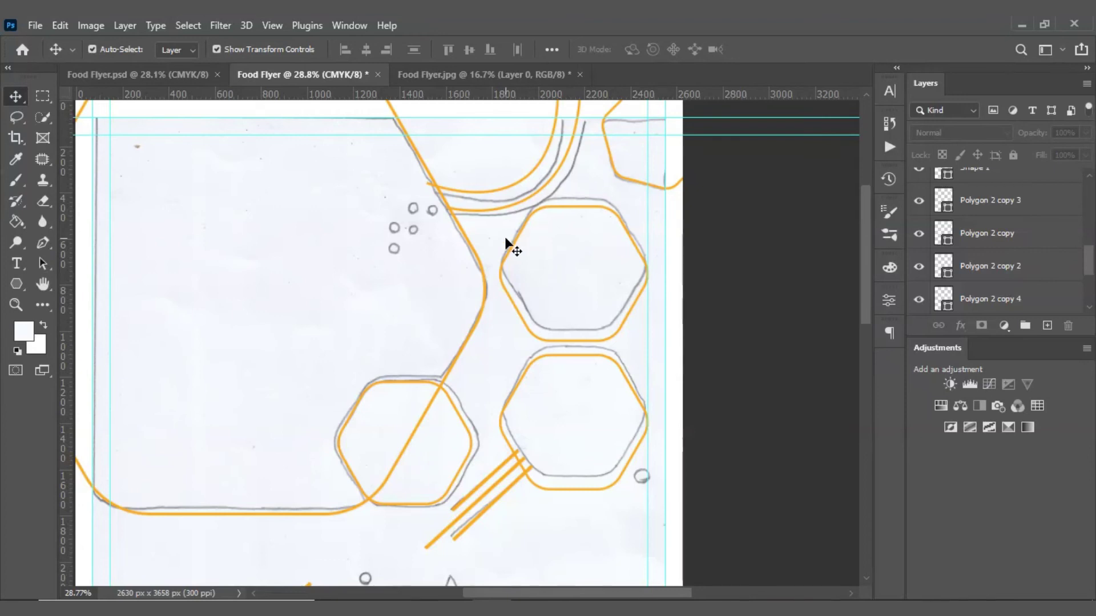
click(171, 75)
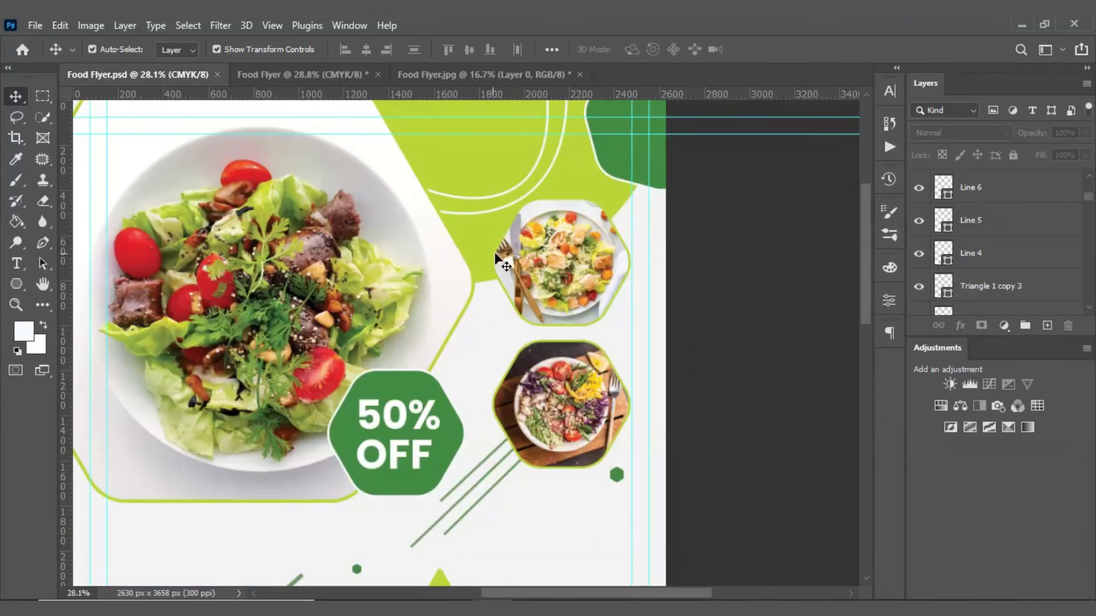
click(314, 75)
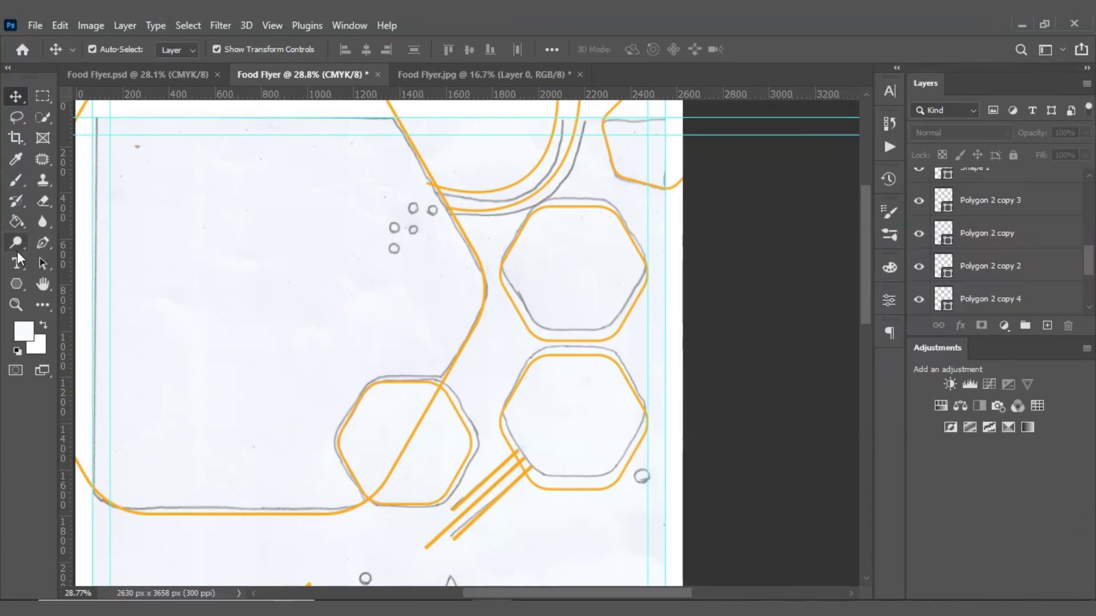
Pick the Pen tool and check the finished flyer's arc shape for reference
click(43, 243)
scroll(457, 346, down, 2)
scroll(457, 342, up, 3)
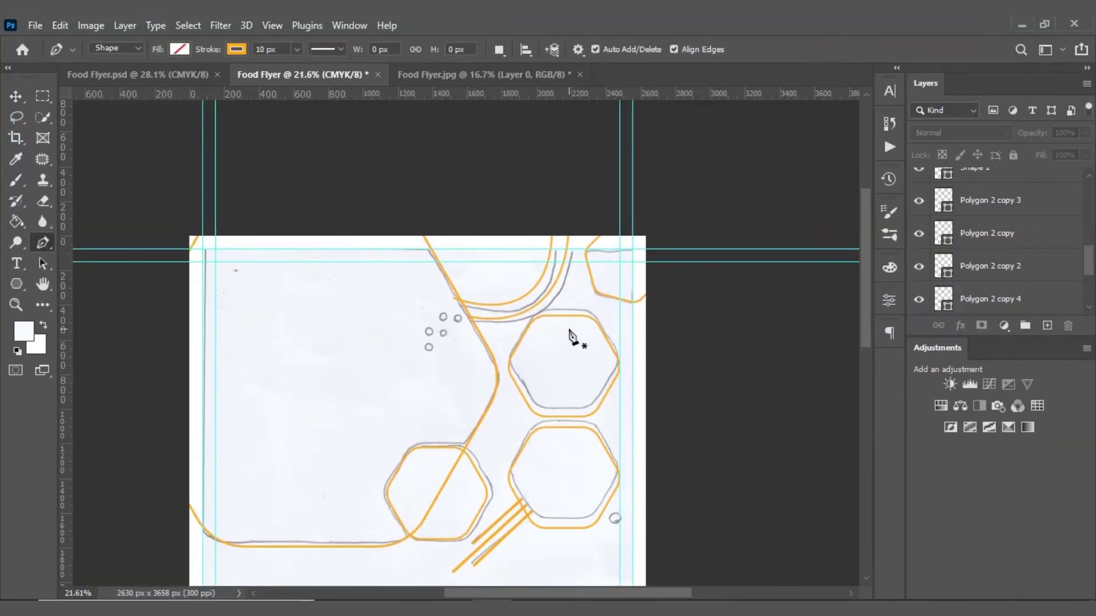
click(169, 75)
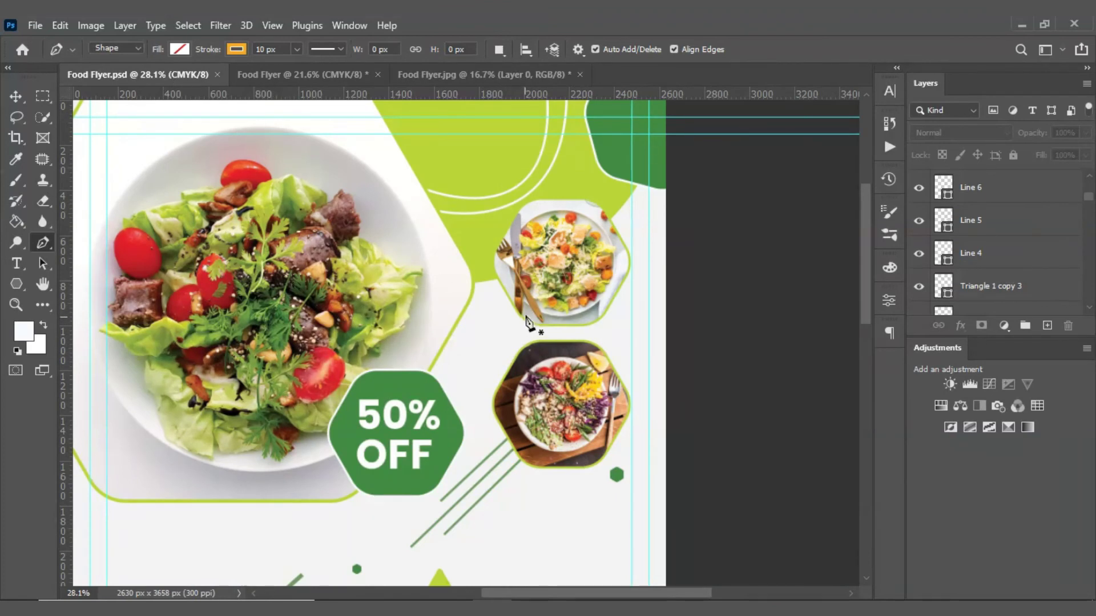
click(337, 71)
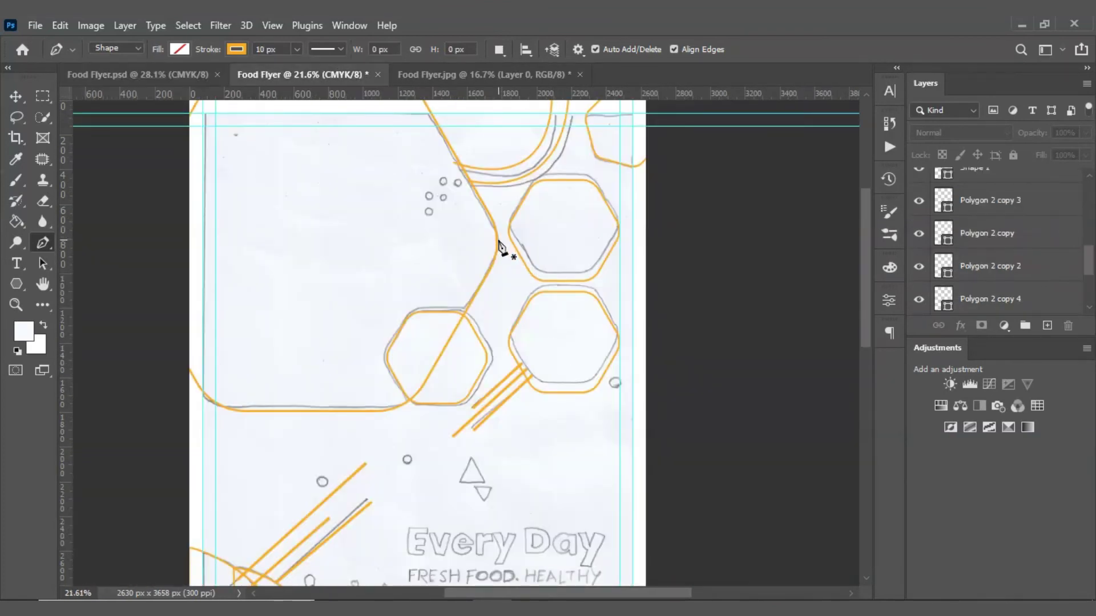
Trace a closed arc shape curving up to the flyer's top-right corner and down to the bottom
click(498, 240)
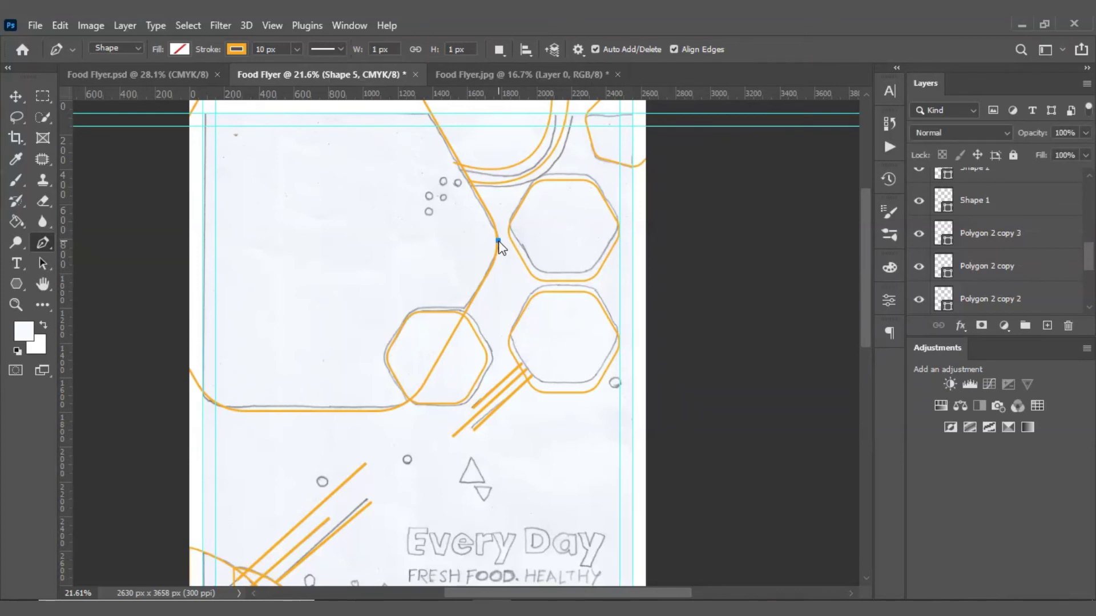
scroll(660, 149, up, 3)
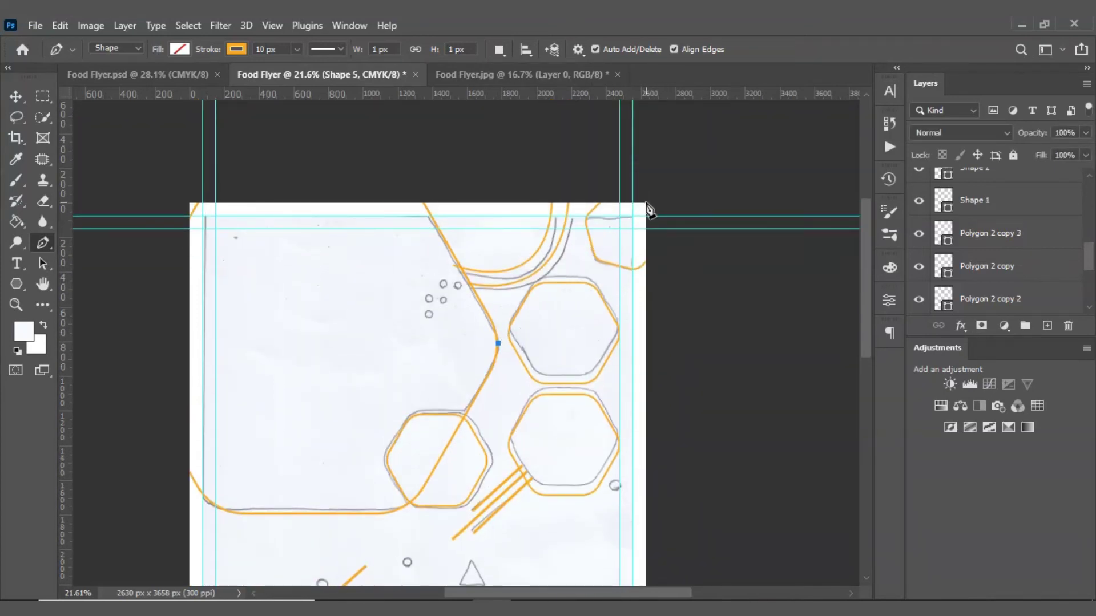
mouse_move(648, 204)
mouse_down()
mouse_move(649, 92)
mouse_move(640, 171)
mouse_up()
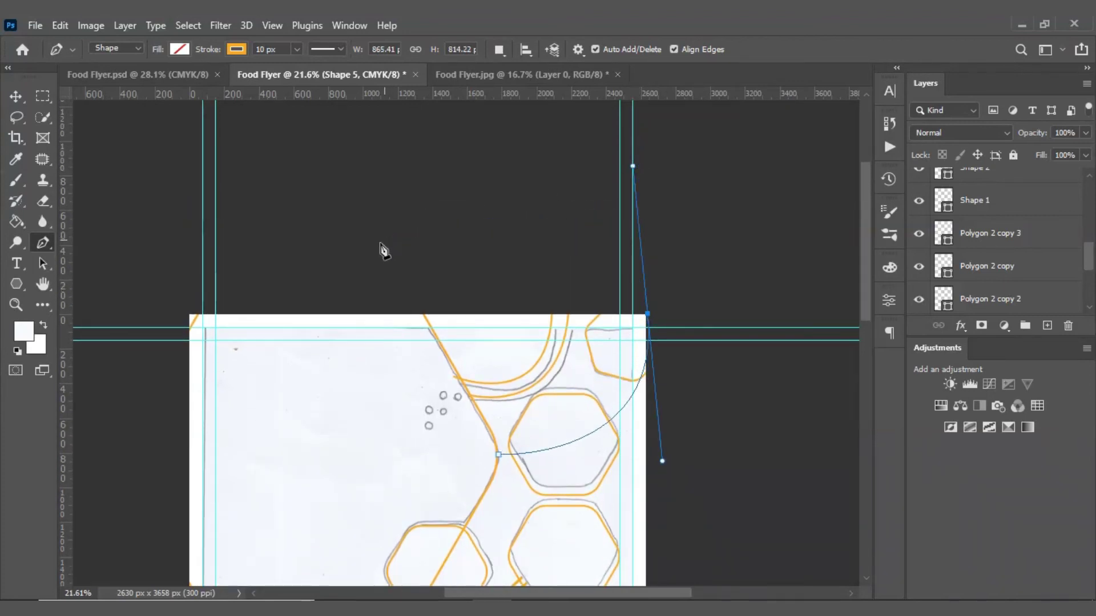
click(368, 260)
click(446, 454)
click(498, 455)
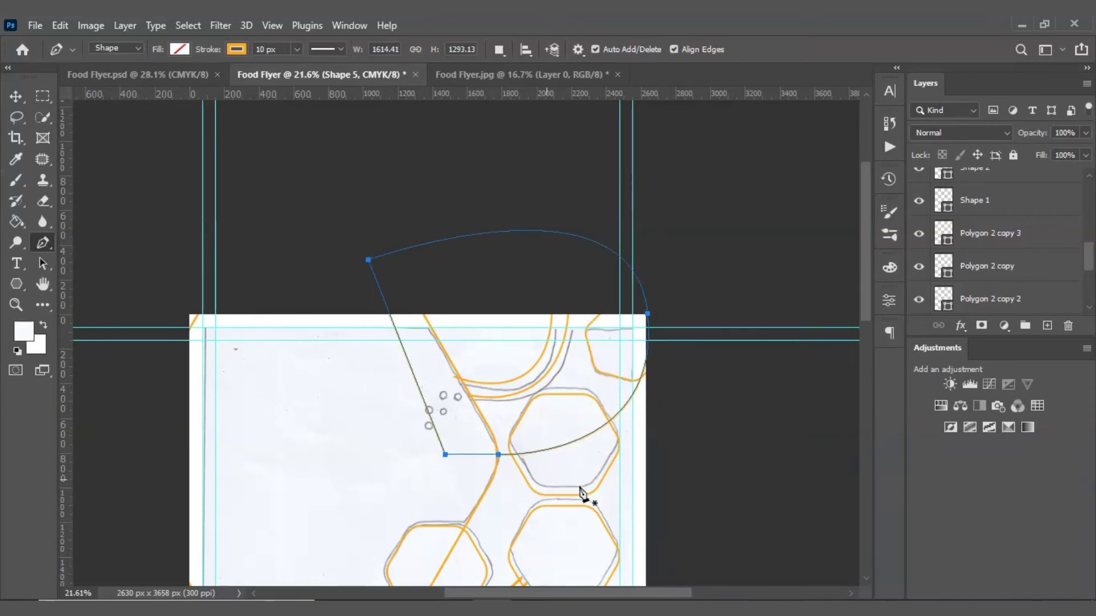
click(17, 98)
click(545, 291)
alt+scroll(554, 485, up, 3)
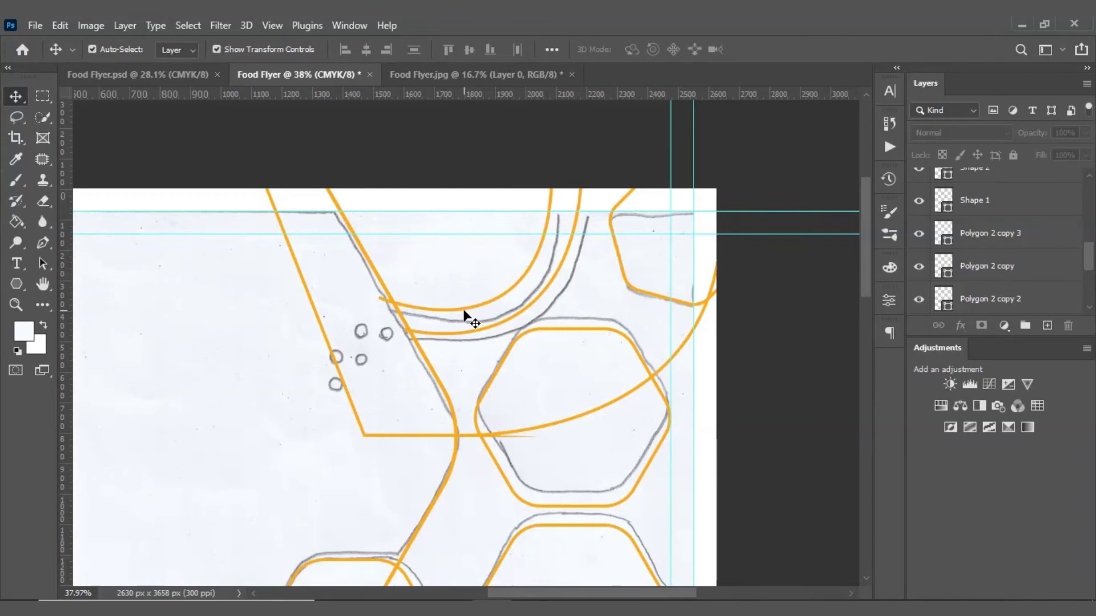
scroll(471, 323, down, 2)
scroll(459, 334, down, 2)
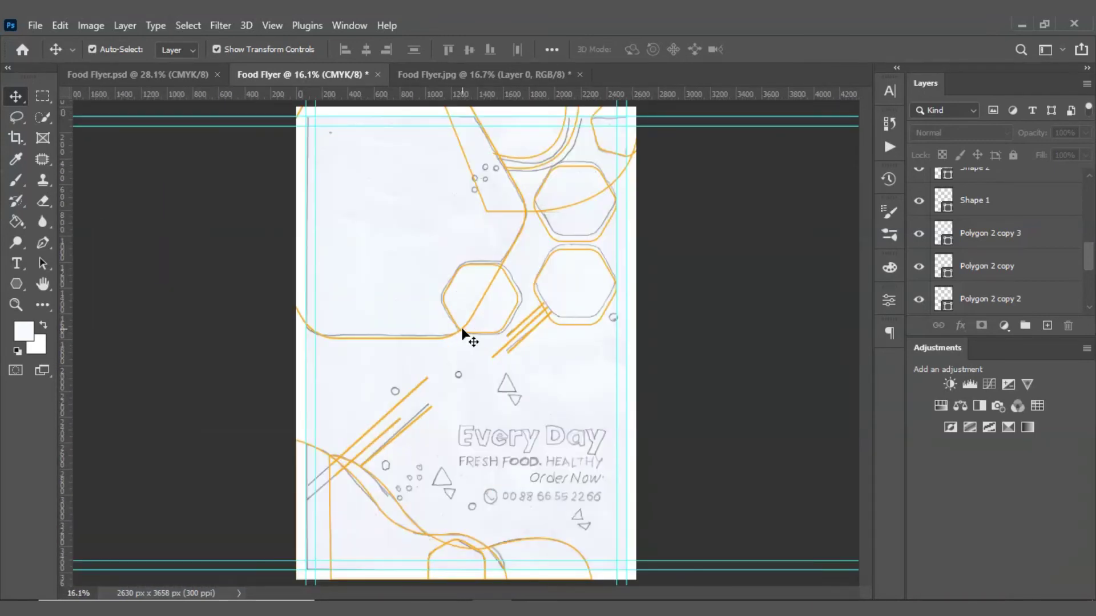
scroll(487, 237, up, 2)
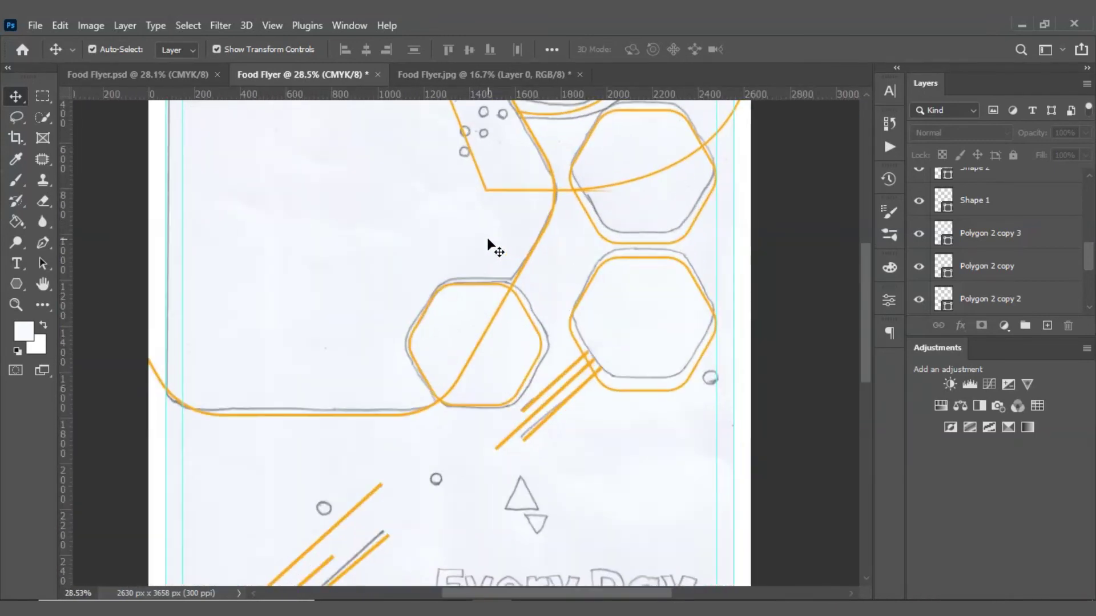
scroll(451, 268, up, 1)
scroll(456, 354, down, 1)
scroll(448, 360, up, 2)
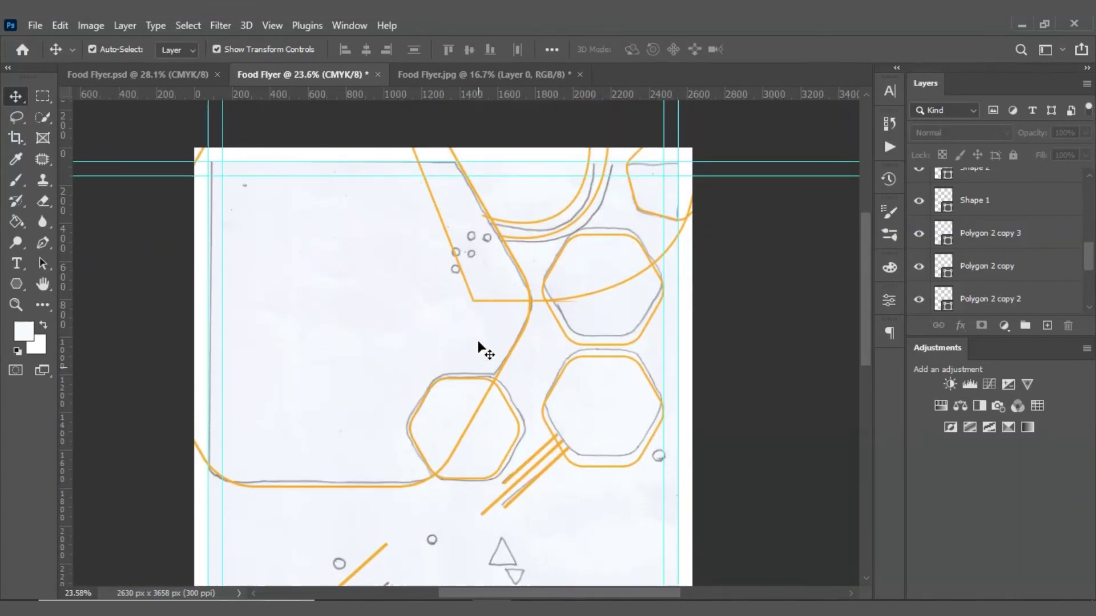
Give the large Polygon 1 hexagon a green fill and a lime-green stroke
click(342, 487)
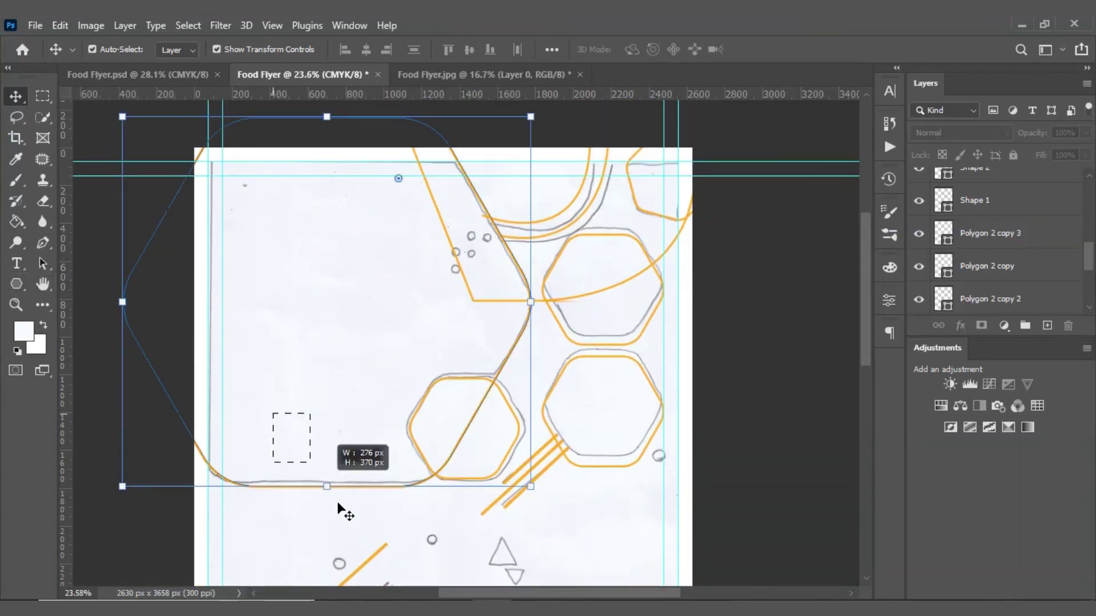
click(16, 284)
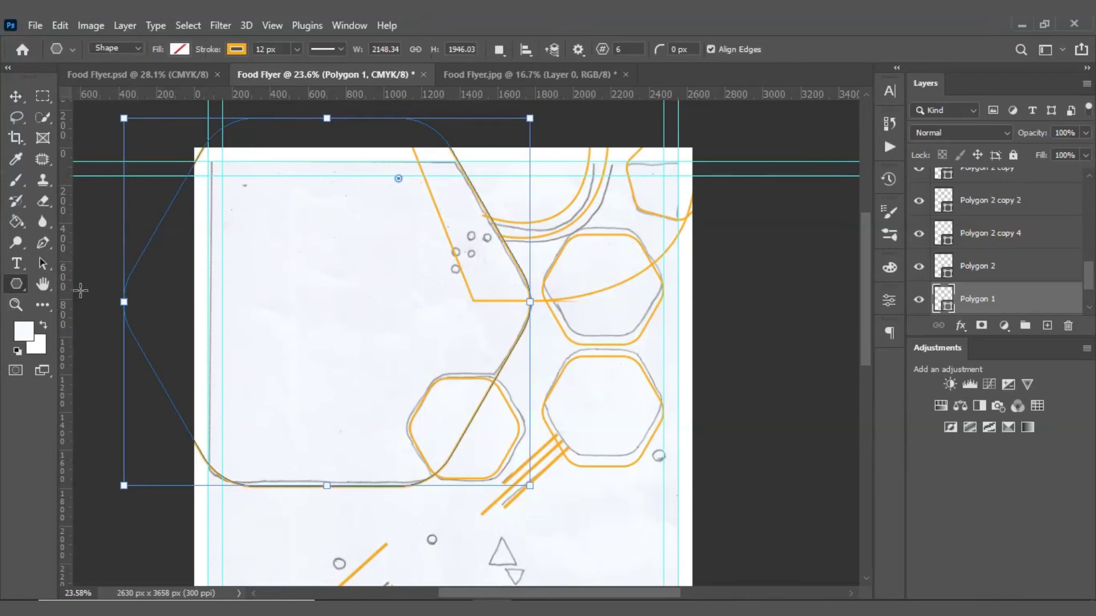
click(178, 49)
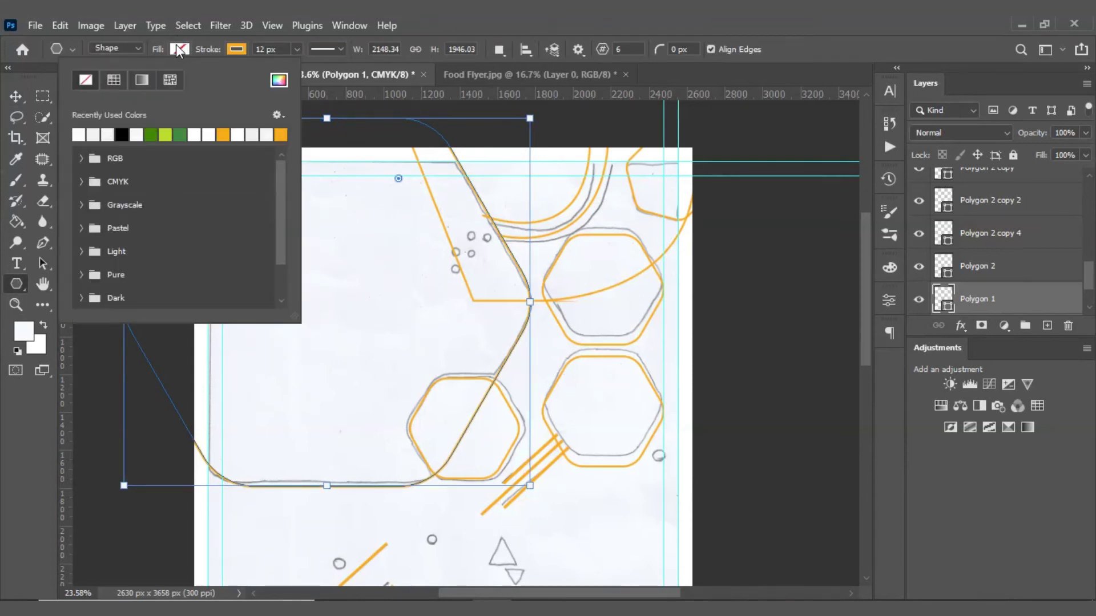
click(153, 135)
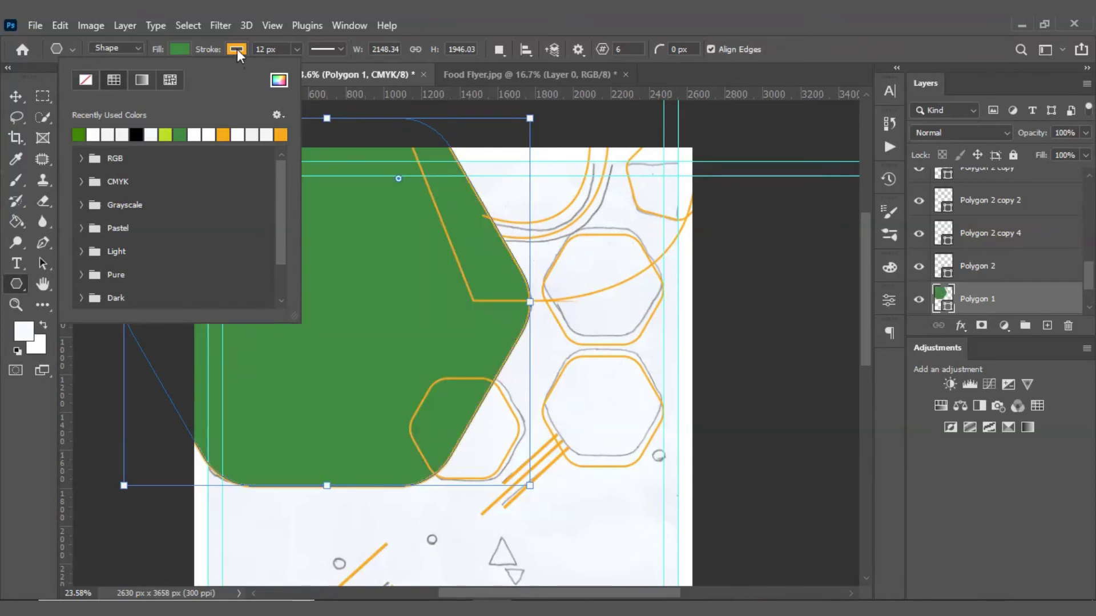
click(237, 49)
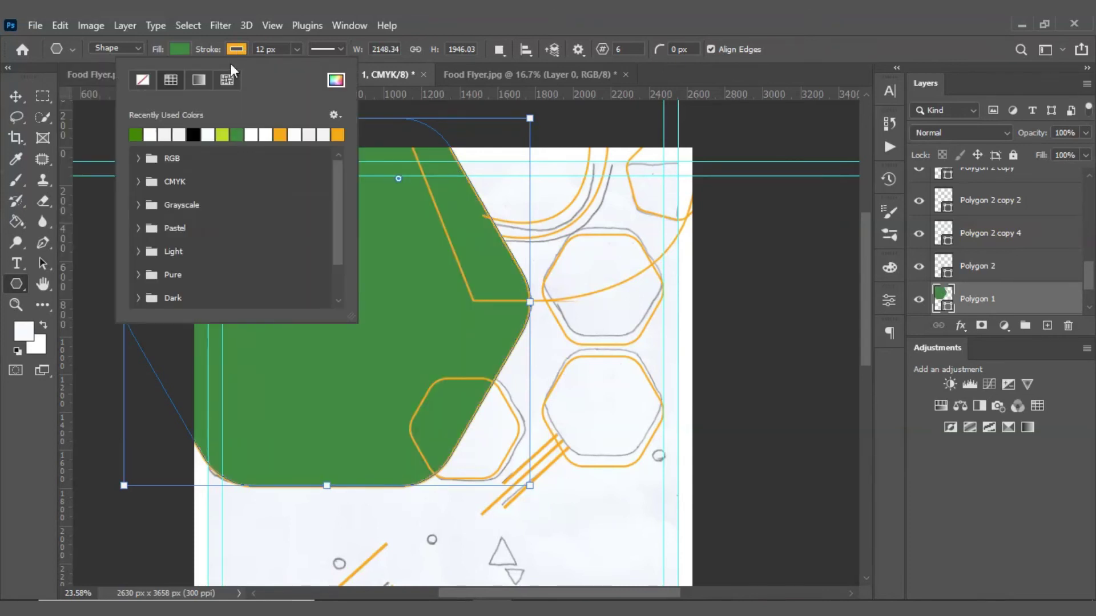
click(222, 135)
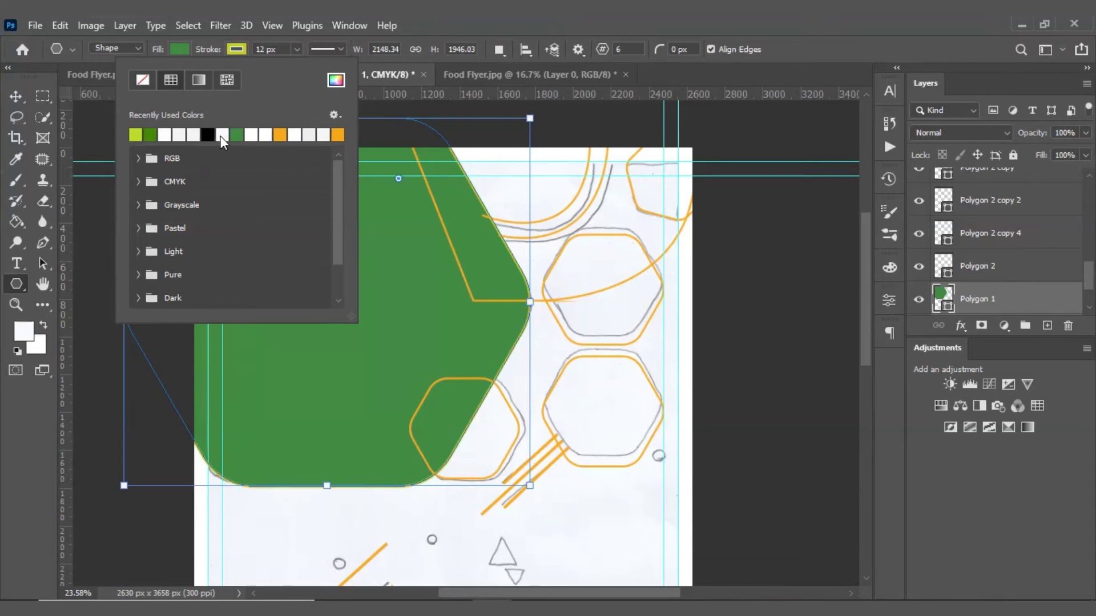
click(234, 48)
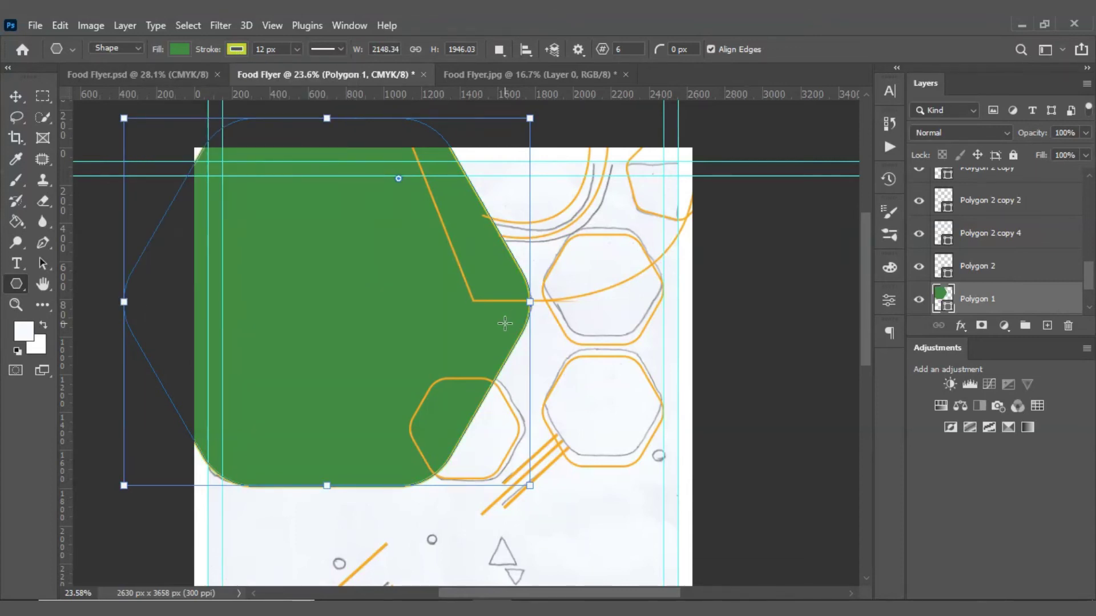
click(16, 96)
click(621, 323)
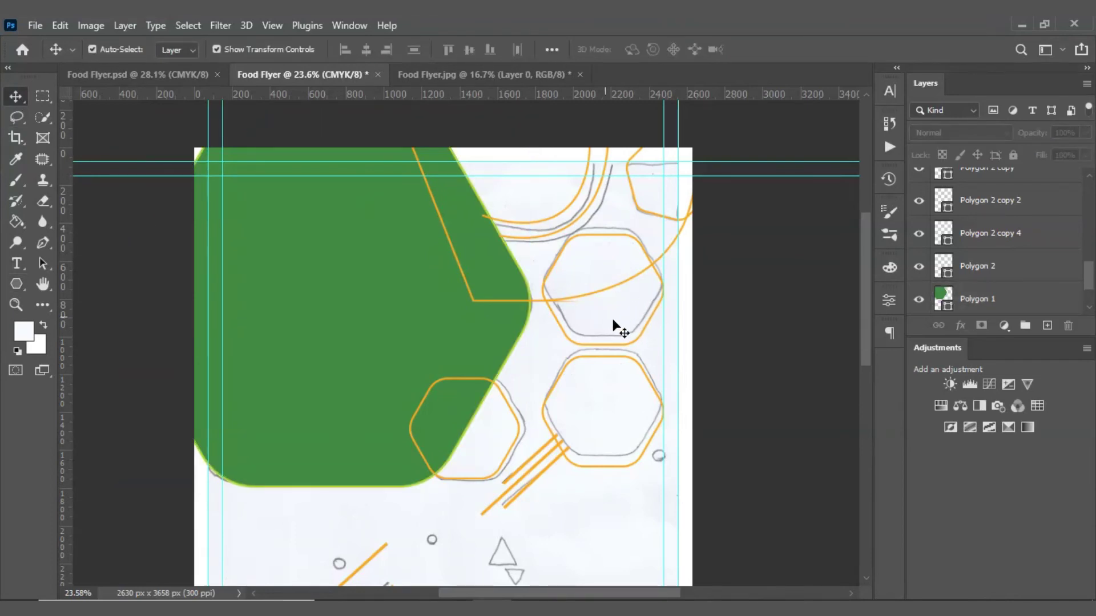
Select the four smaller hexagon layers together, including Polygon 2
click(639, 334)
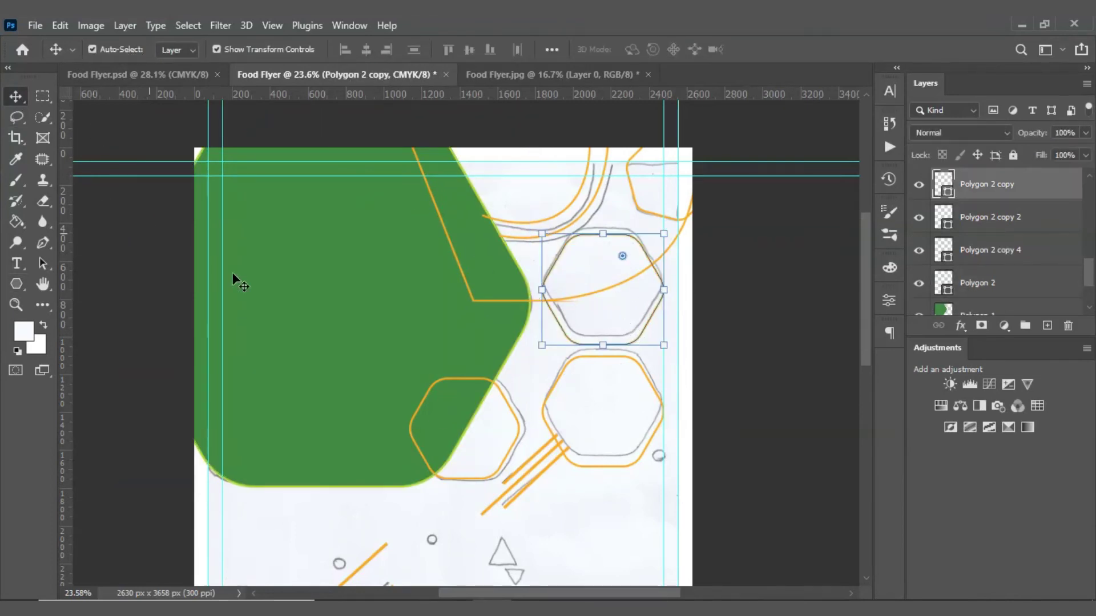
scroll(143, 160, down, 2)
click(19, 290)
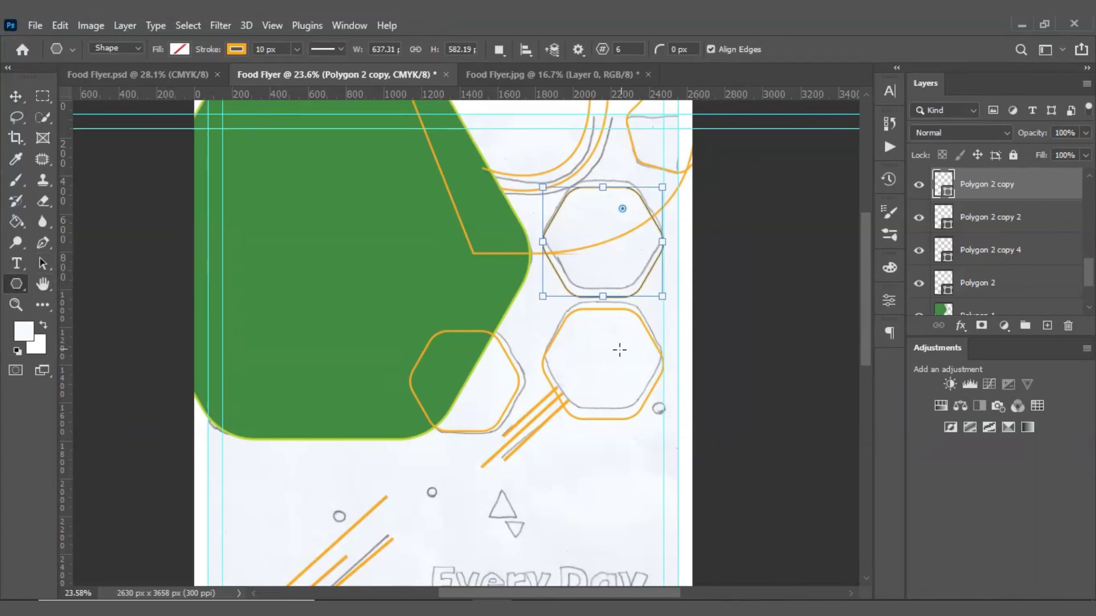
click(16, 96)
key(ctrl+t)
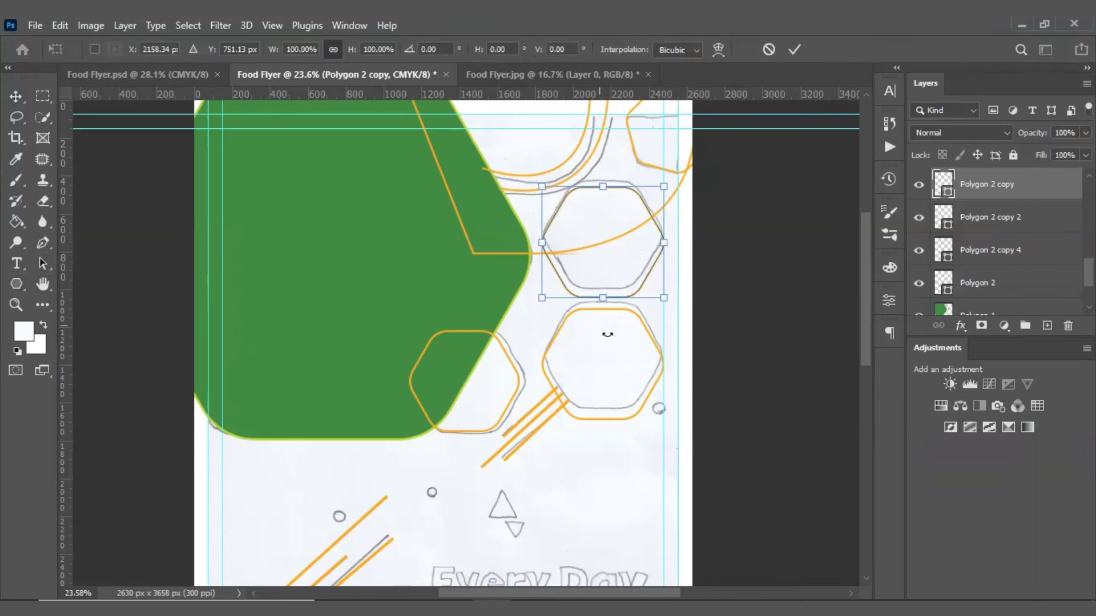
click(791, 51)
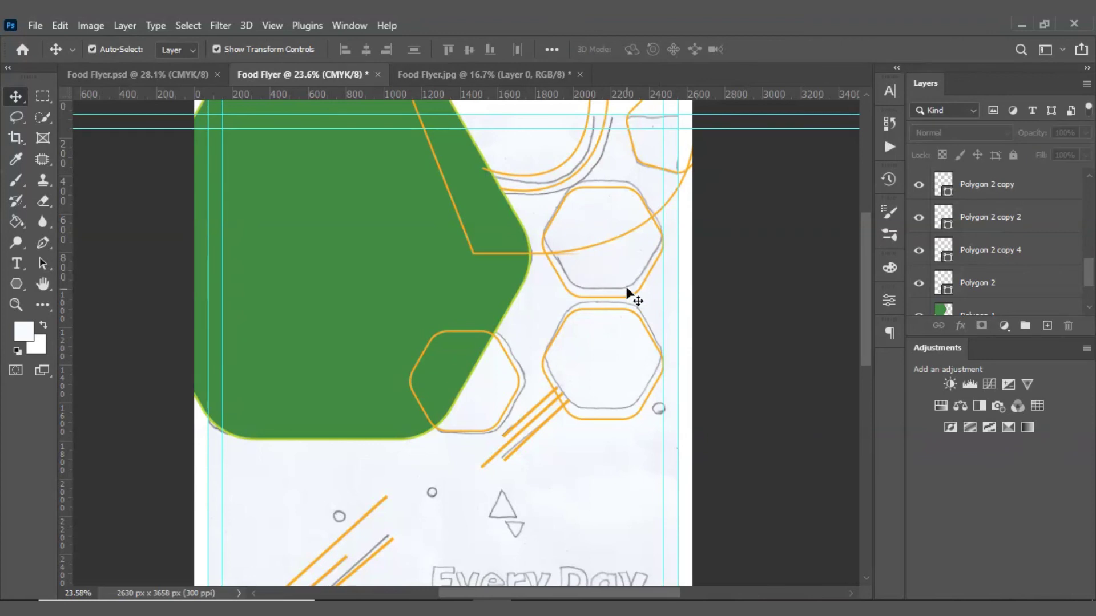
shift+click(620, 326)
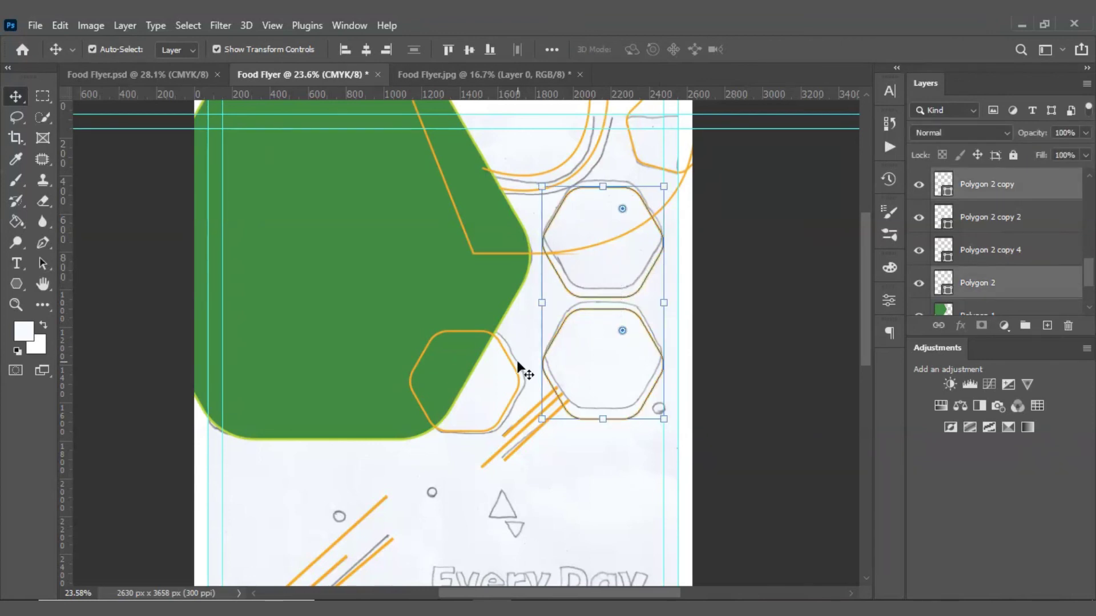
shift+click(517, 390)
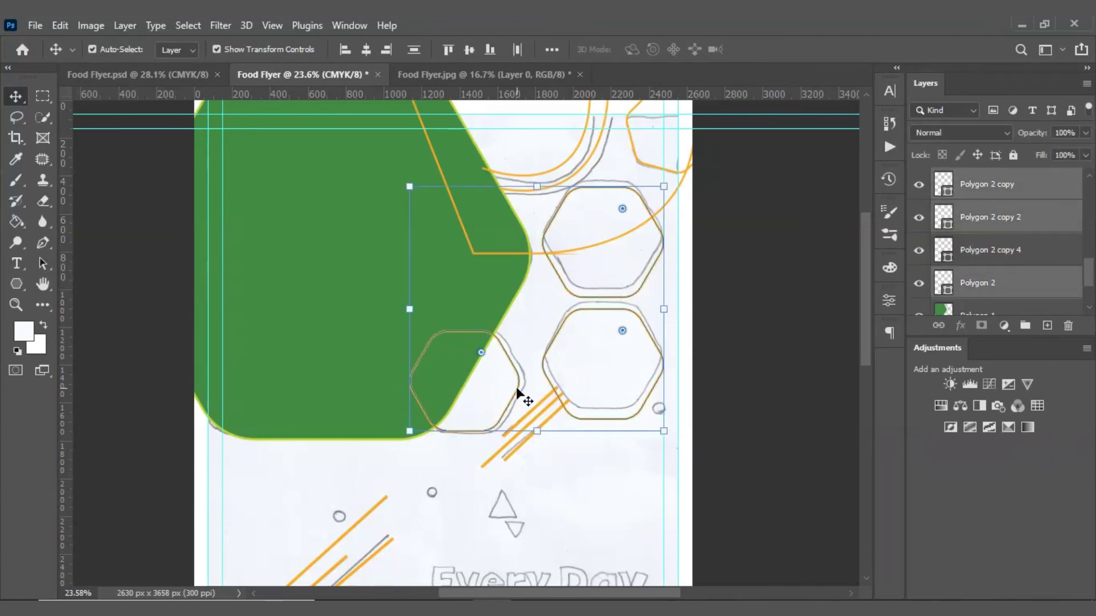
shift+click(635, 163)
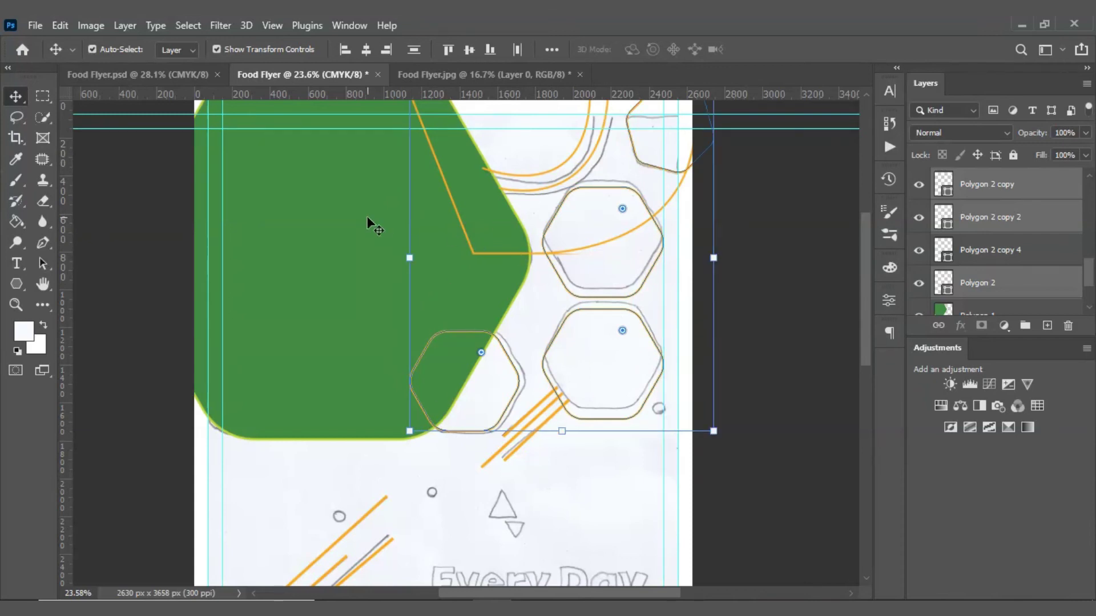
Set the selected hexagons' stroke to lime and fill to dark green from recent colours
click(22, 283)
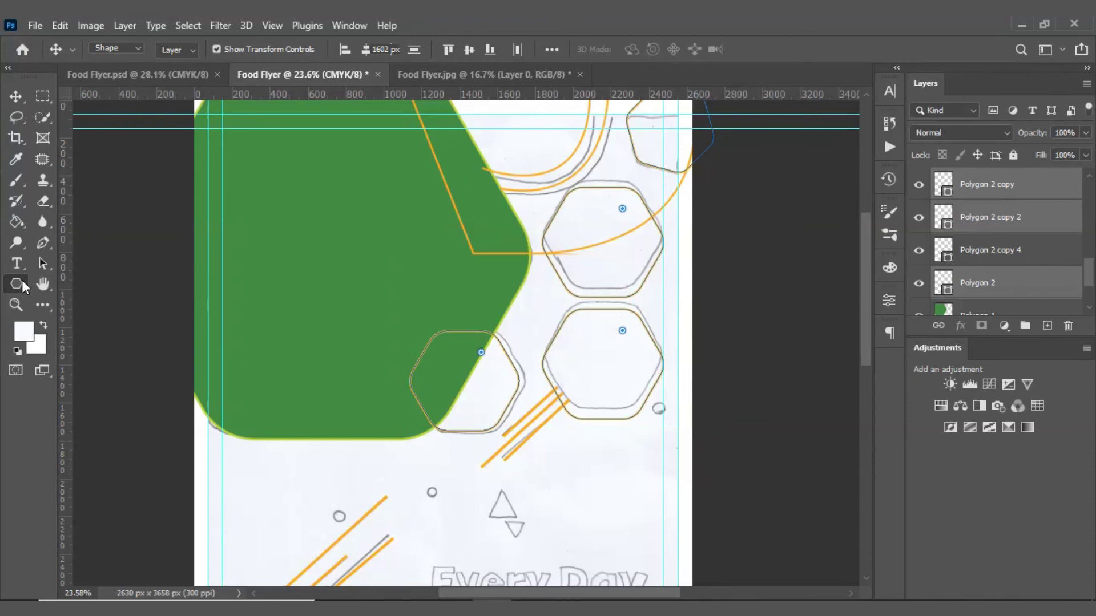
click(234, 50)
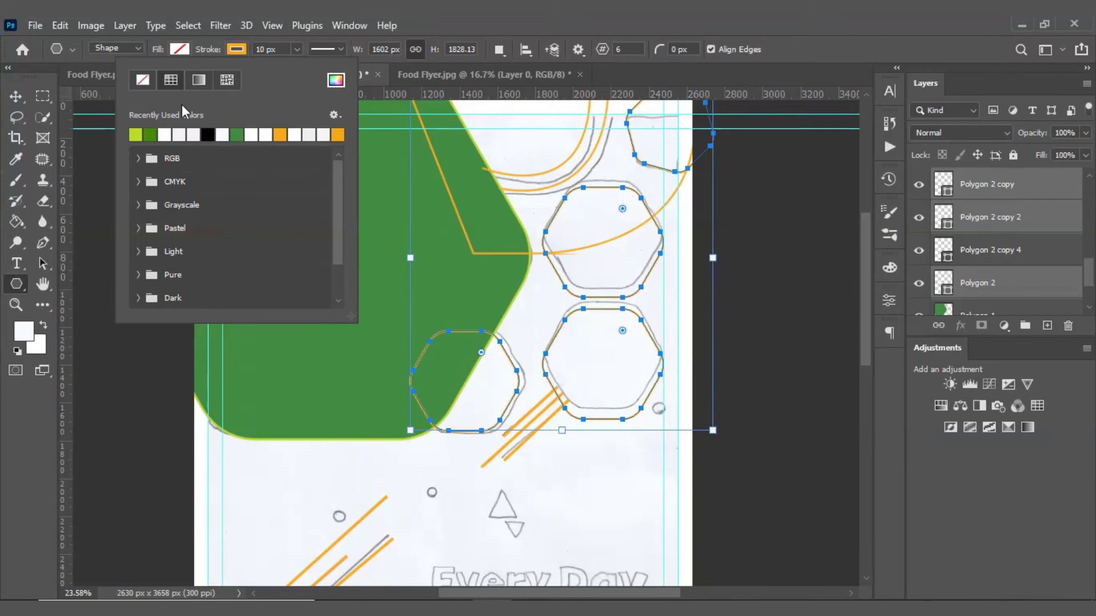
click(136, 134)
click(180, 50)
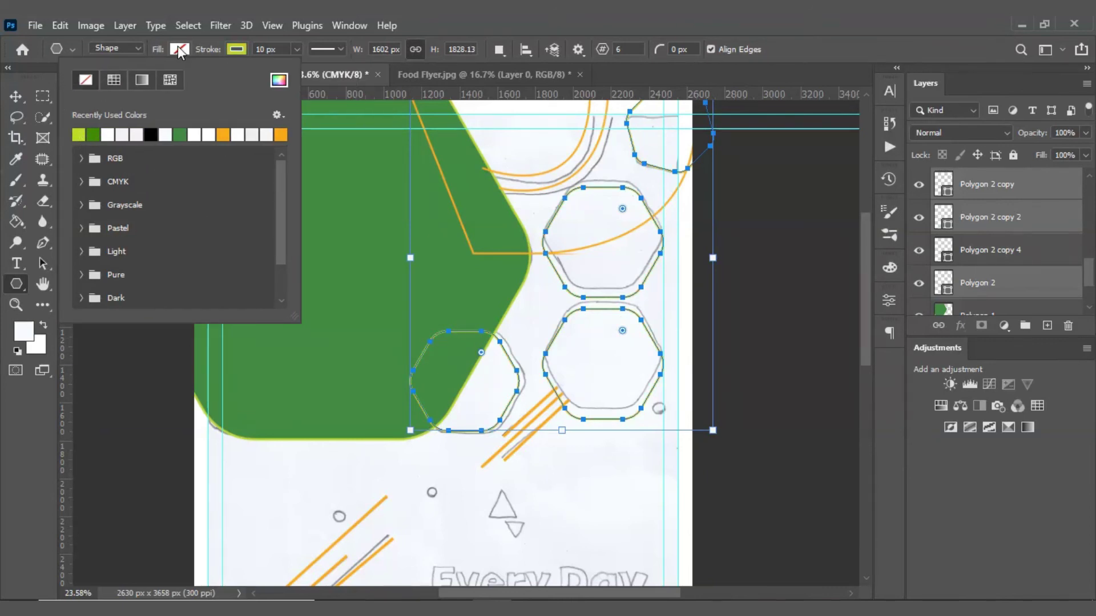
click(94, 136)
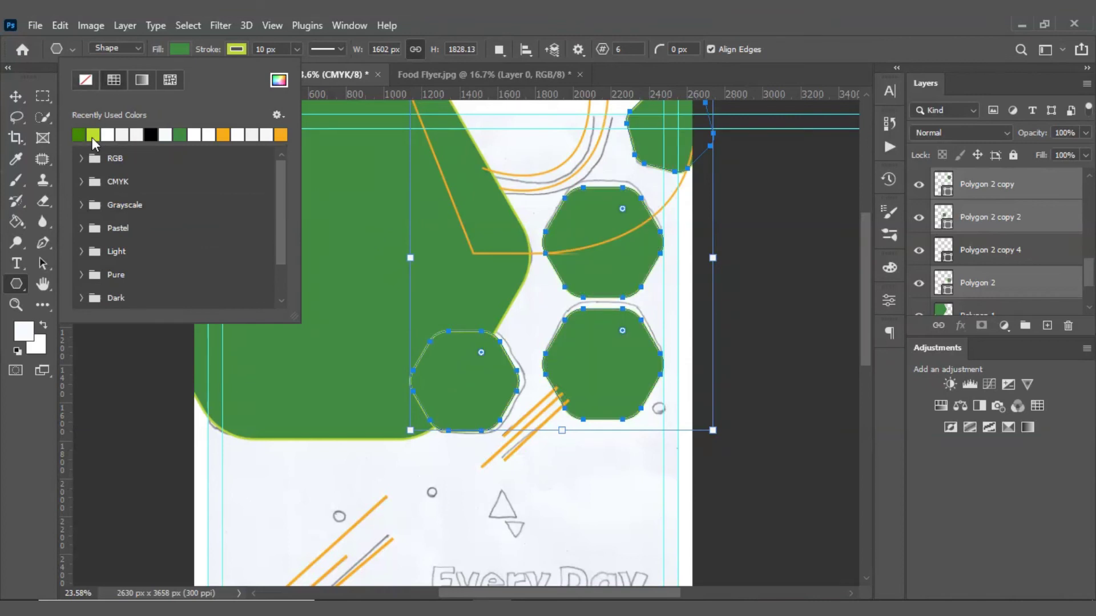
key(v)
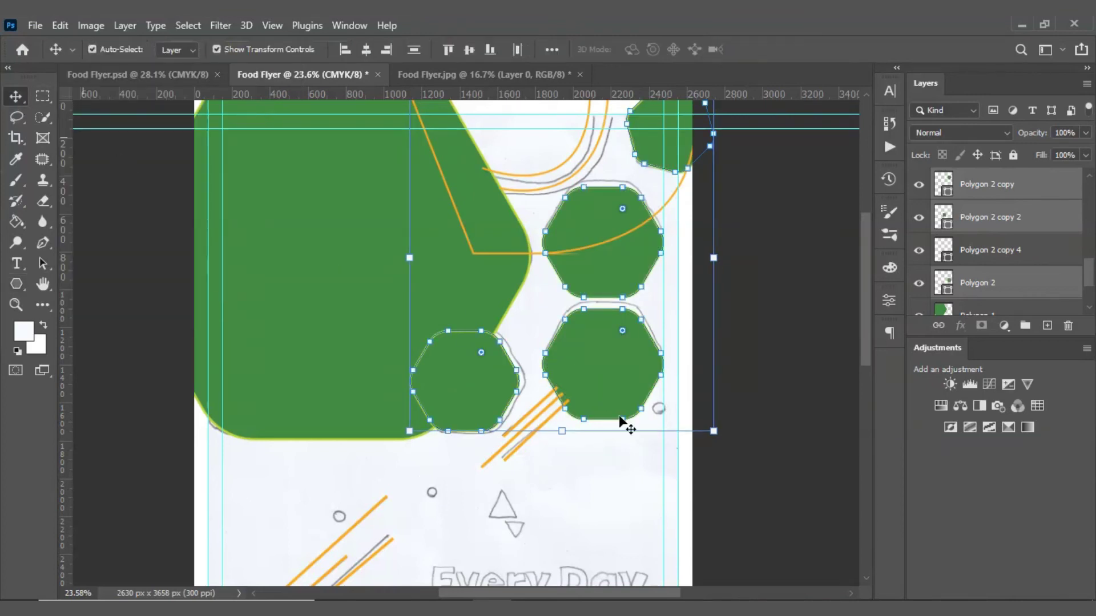
click(642, 463)
click(658, 145)
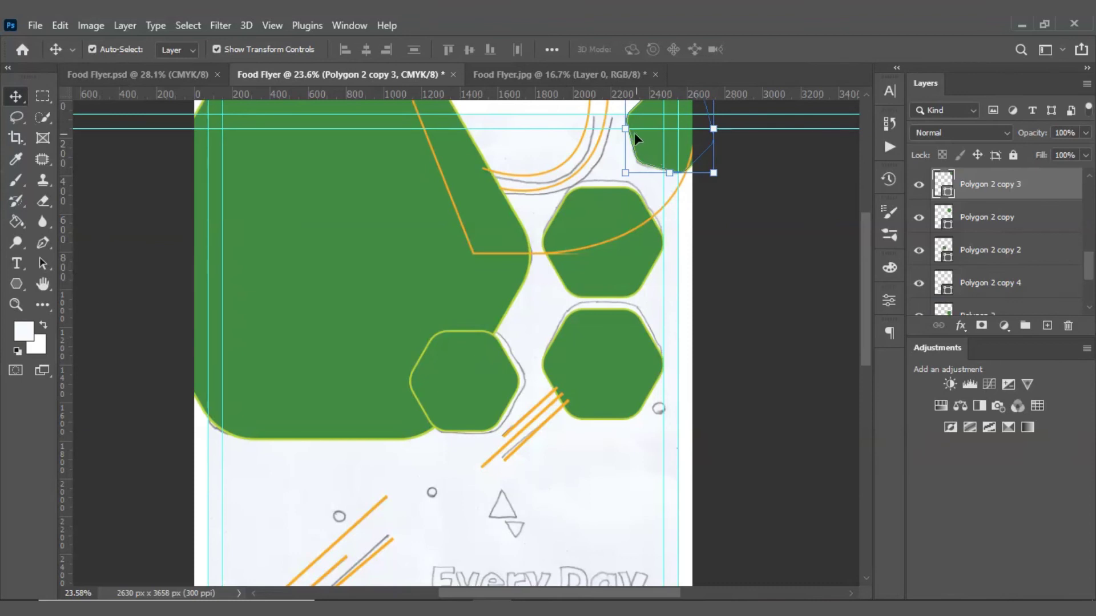
click(16, 283)
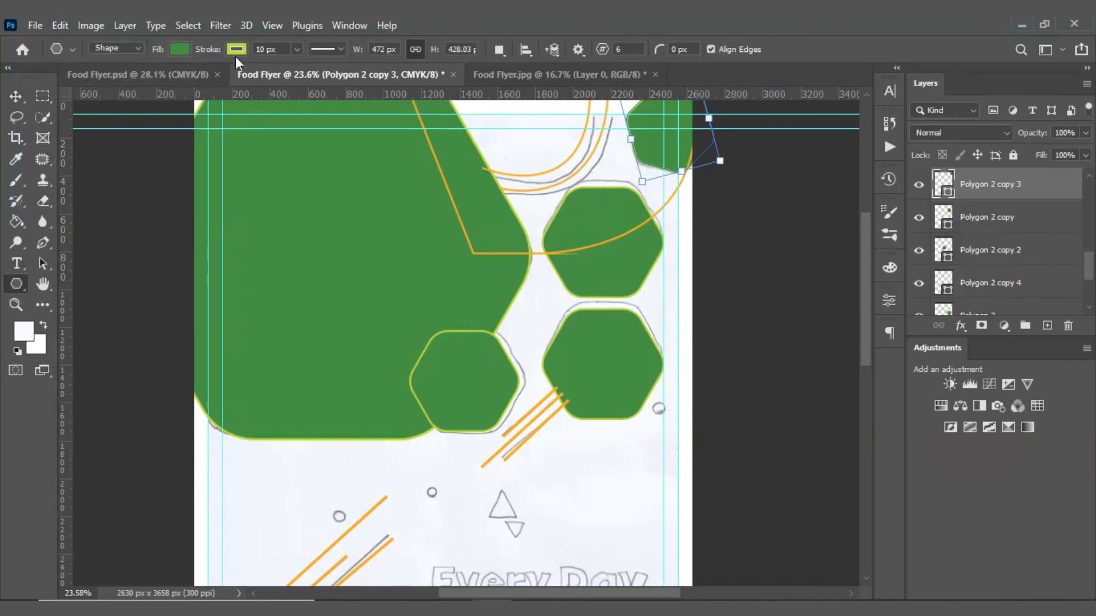
click(236, 49)
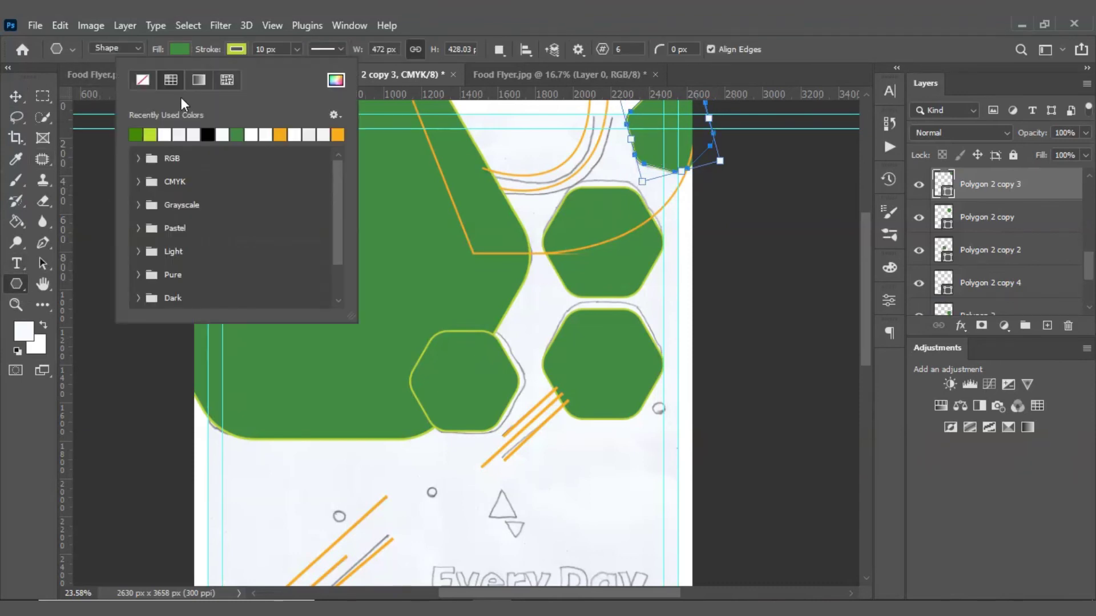
click(168, 136)
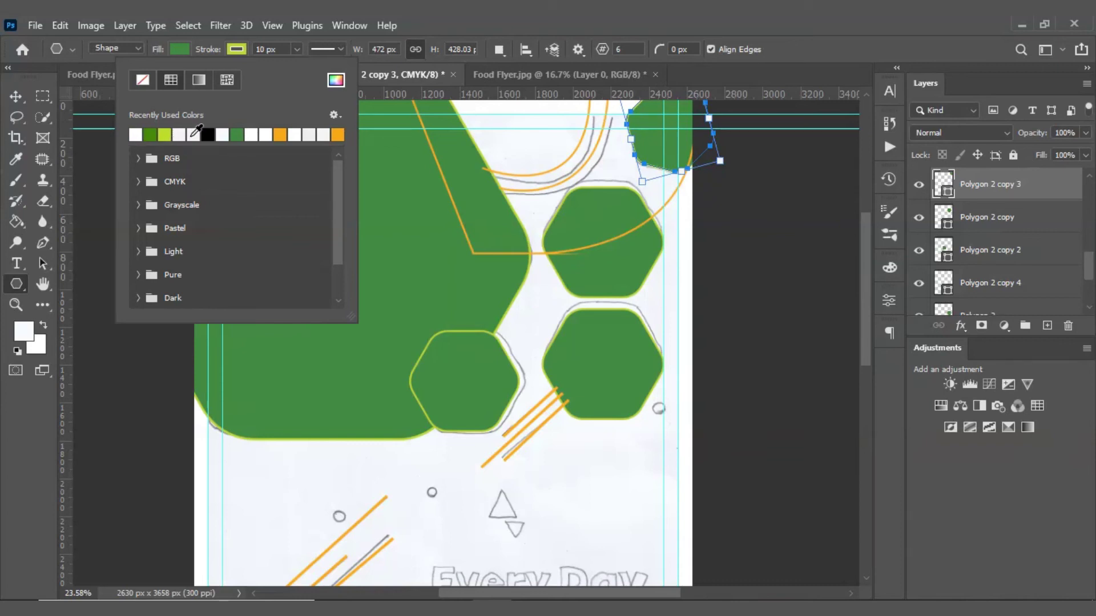
click(16, 96)
drag(664, 239, 671, 242)
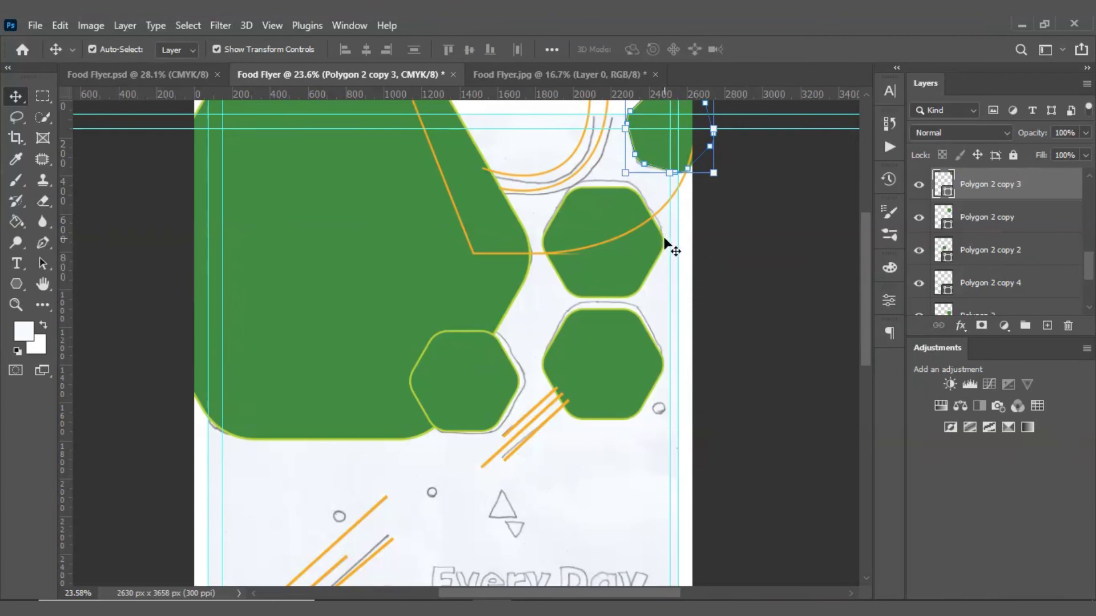
key(ctrl+z)
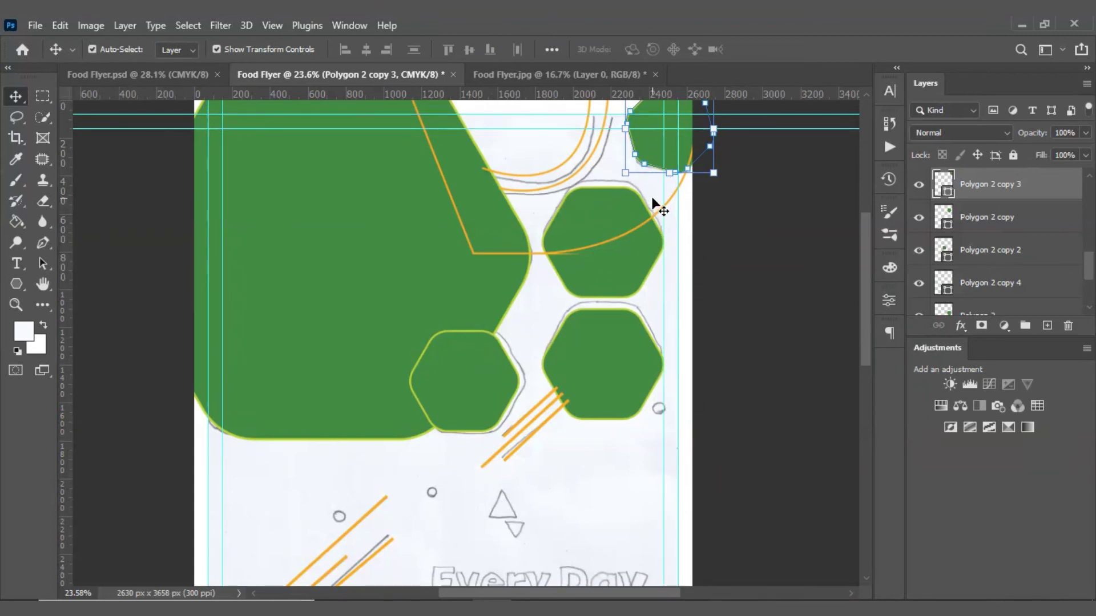
key(ctrl+t)
click(793, 49)
scroll(644, 187, up, 3)
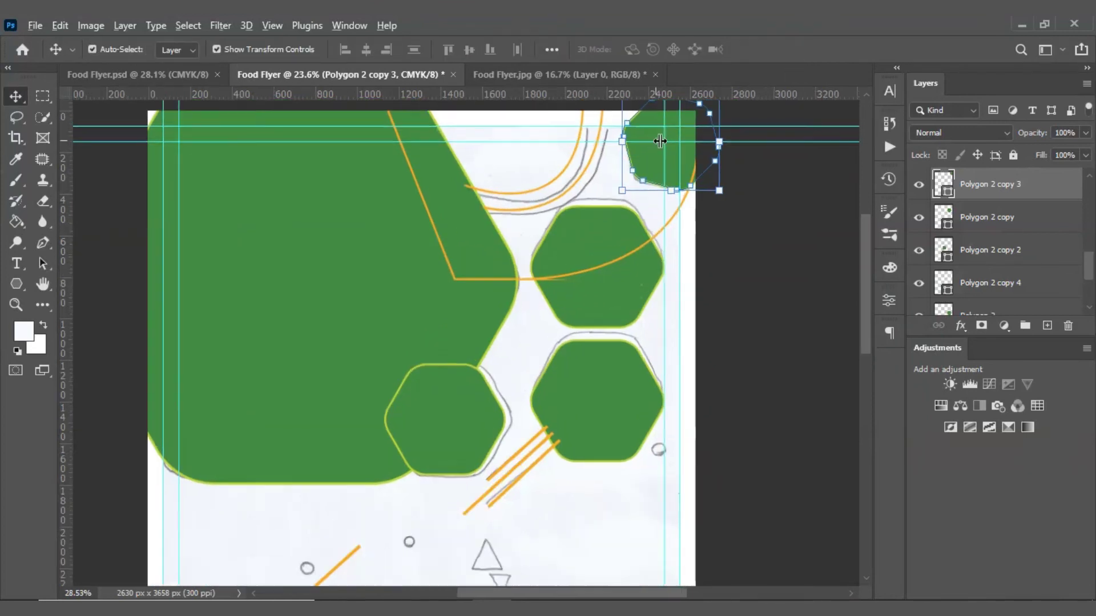
scroll(644, 187, up, 3)
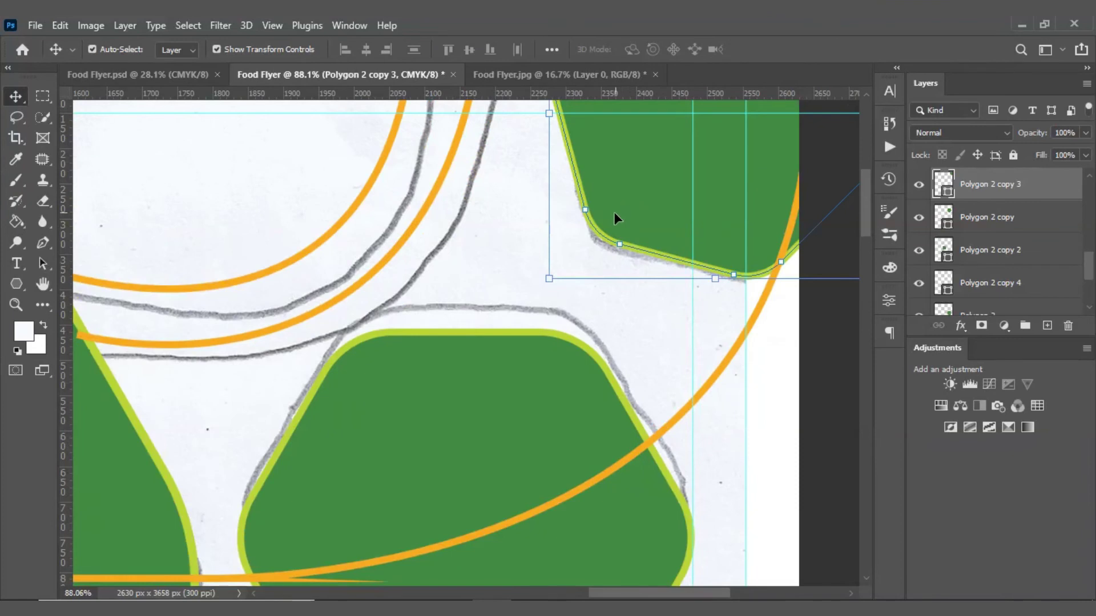
click(17, 283)
click(182, 50)
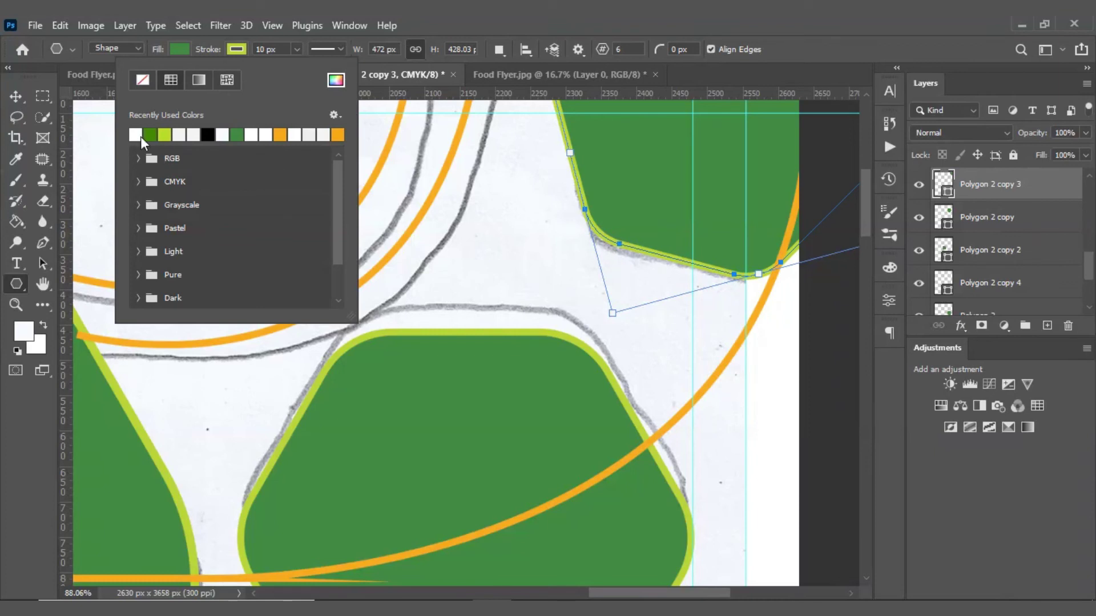
click(16, 96)
key(ctrl+t)
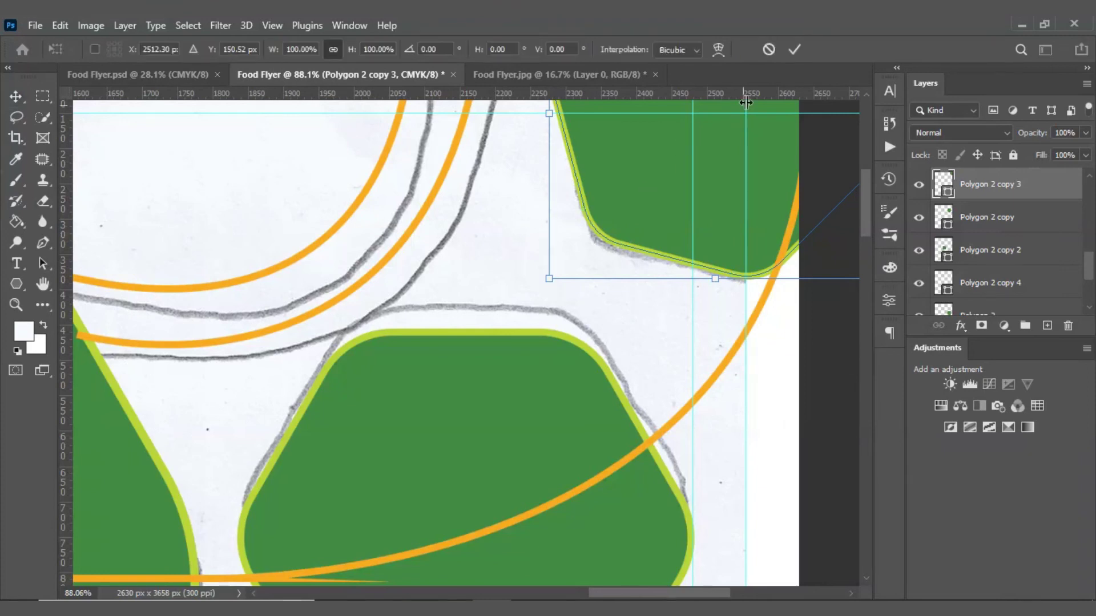
click(794, 50)
click(509, 234)
scroll(513, 237, down, 3)
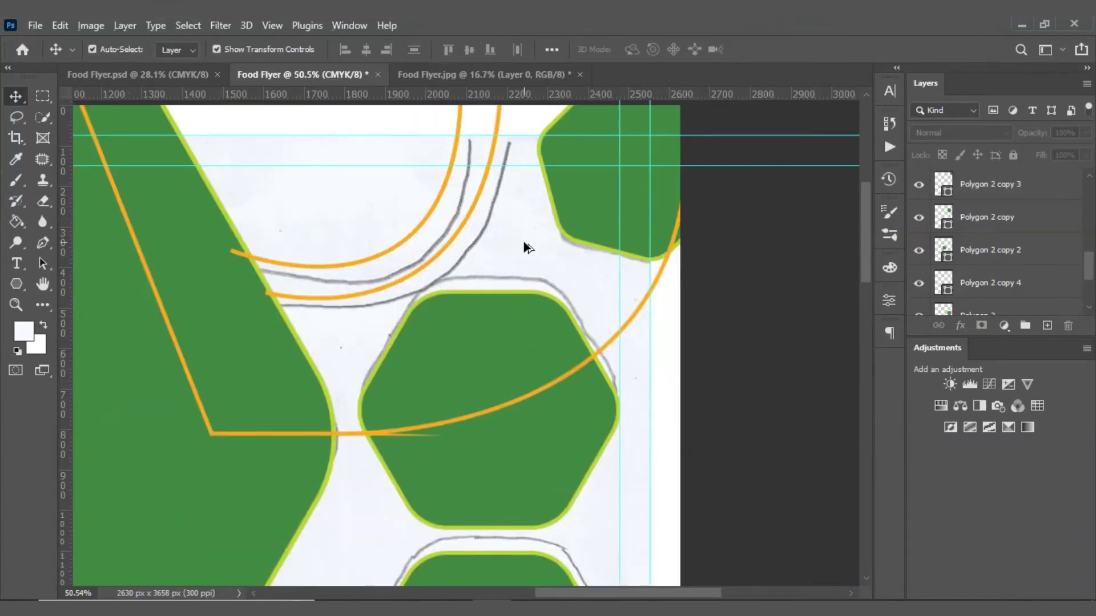
scroll(522, 241, down, 2)
click(568, 210)
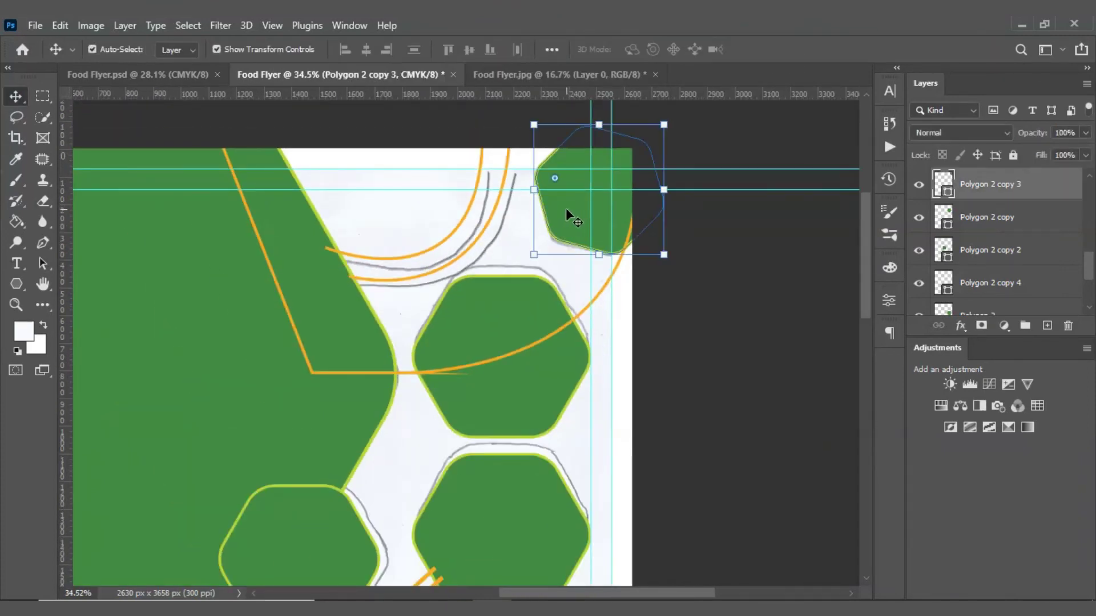
click(500, 257)
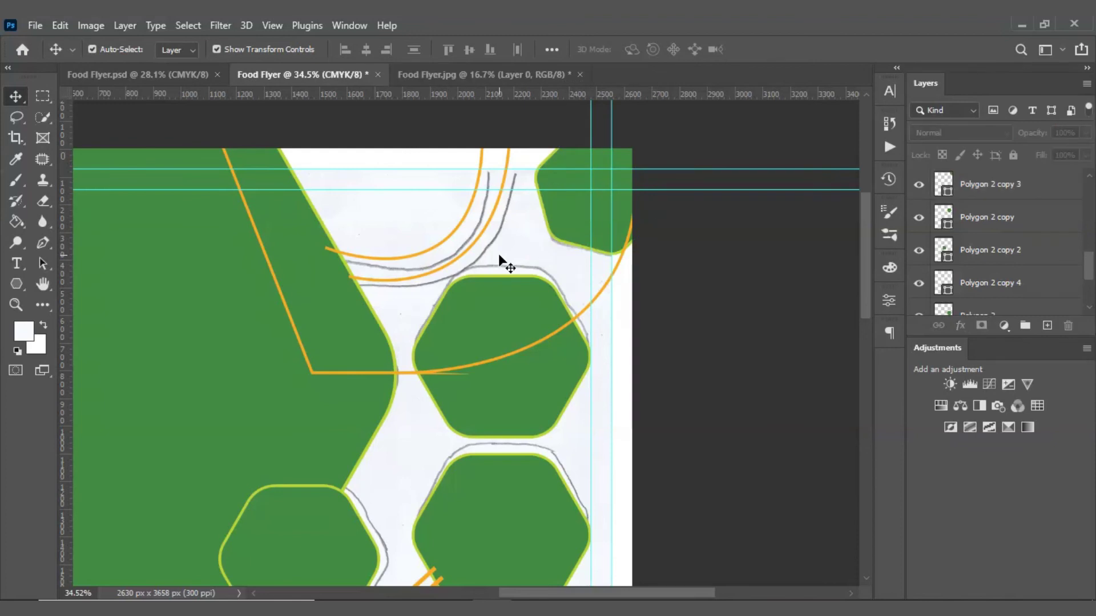
click(402, 371)
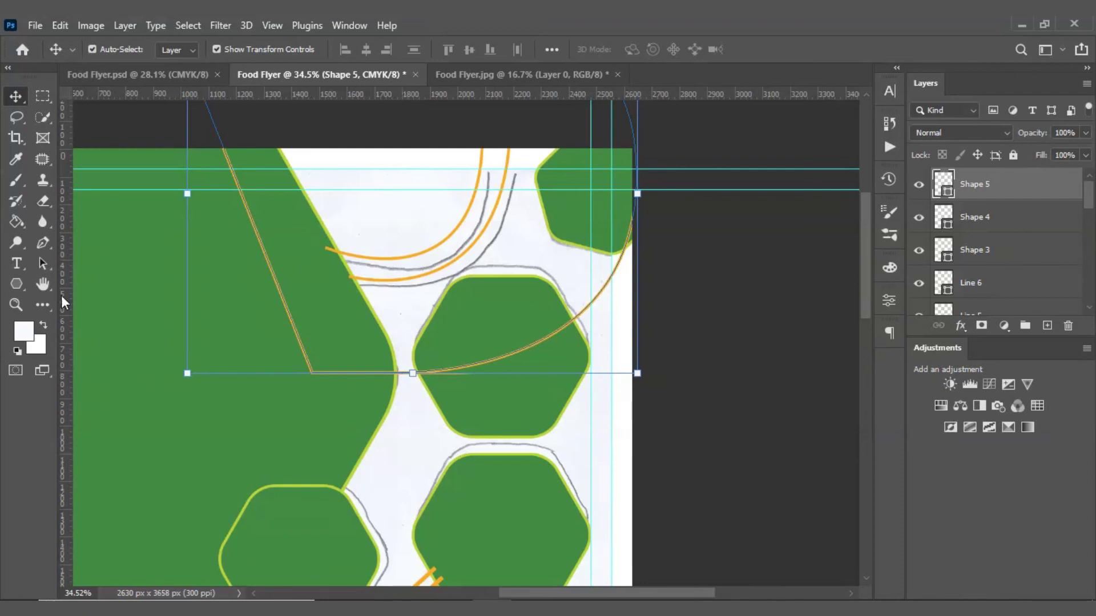
click(17, 283)
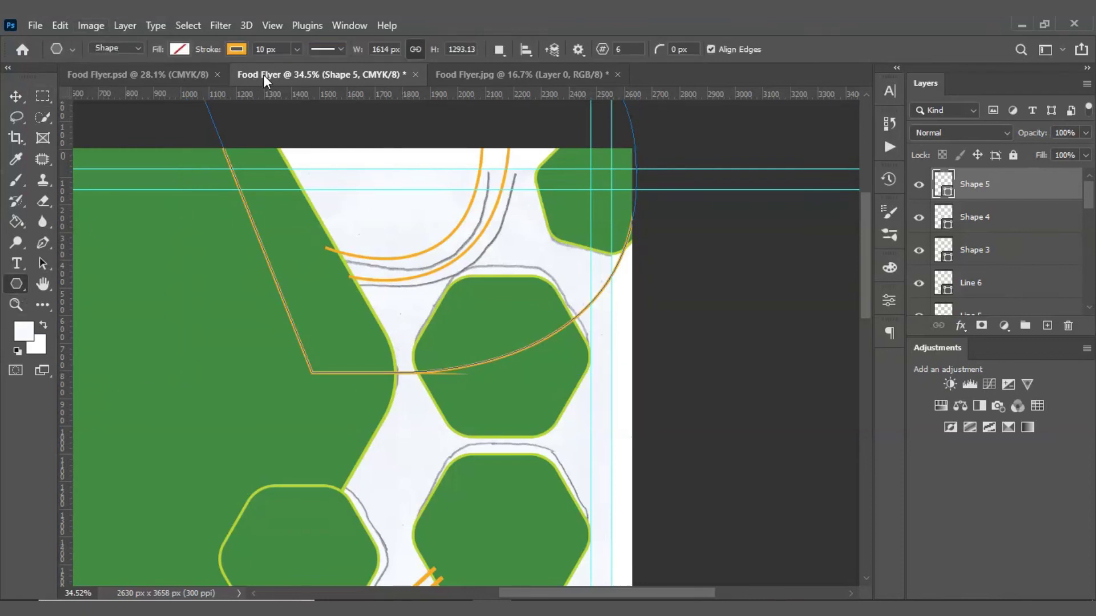
click(236, 50)
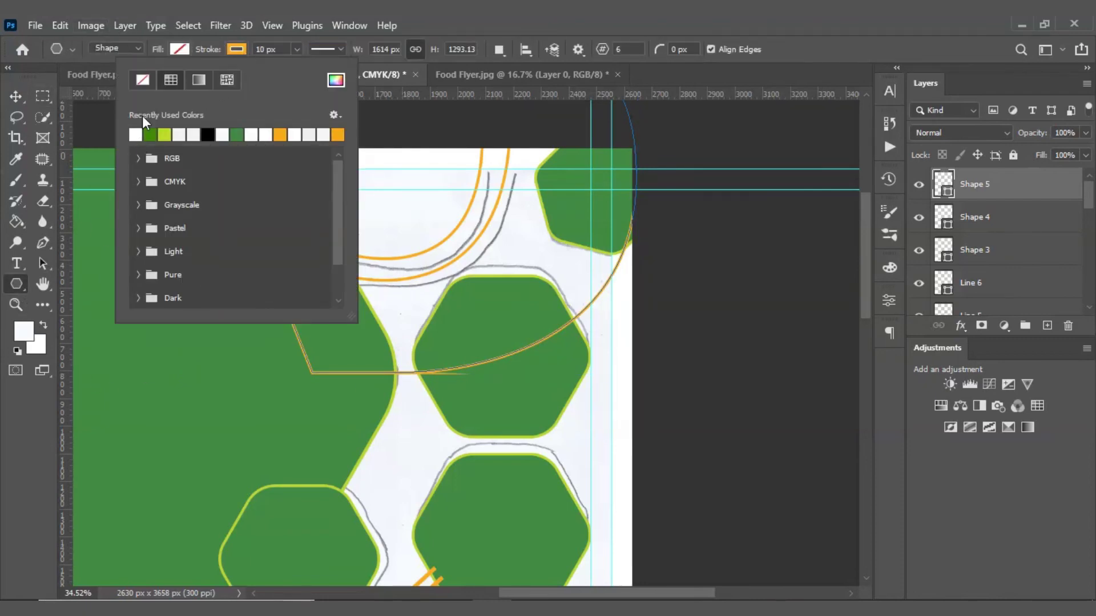
click(143, 80)
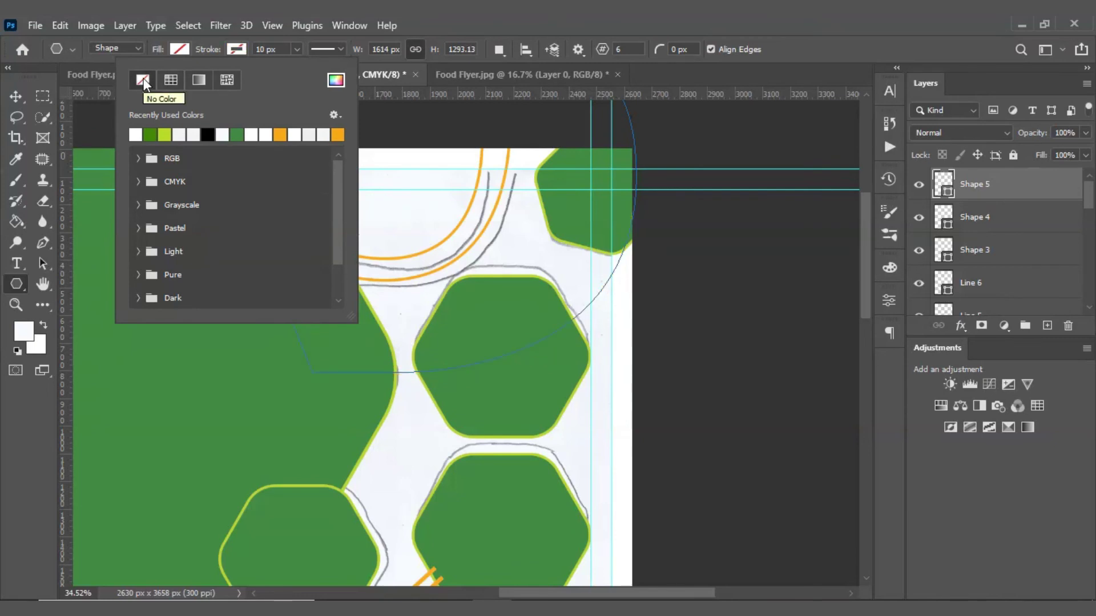
click(181, 49)
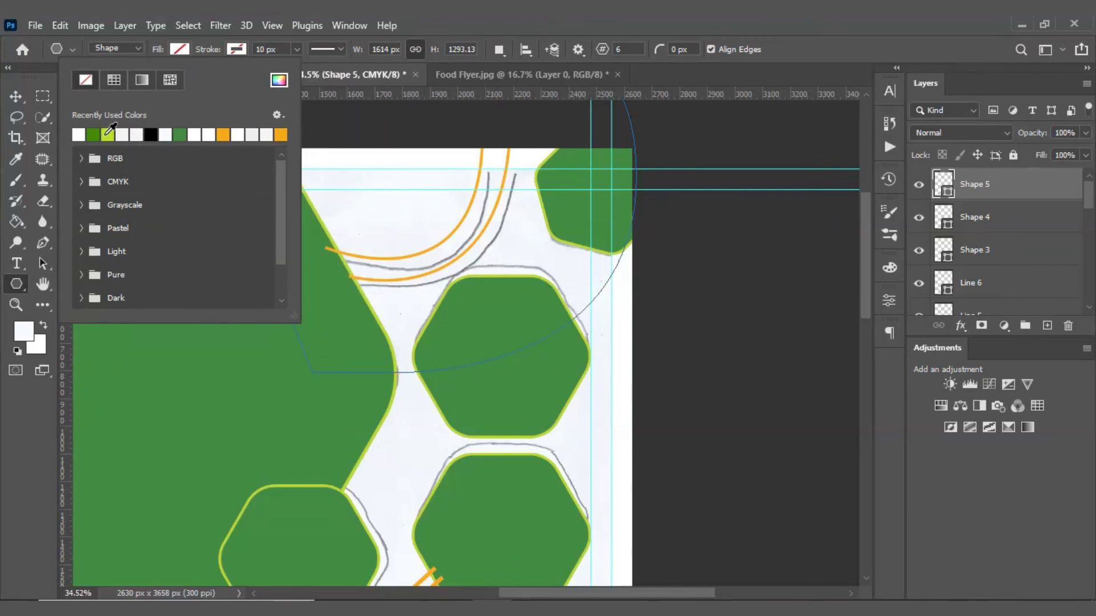
click(107, 135)
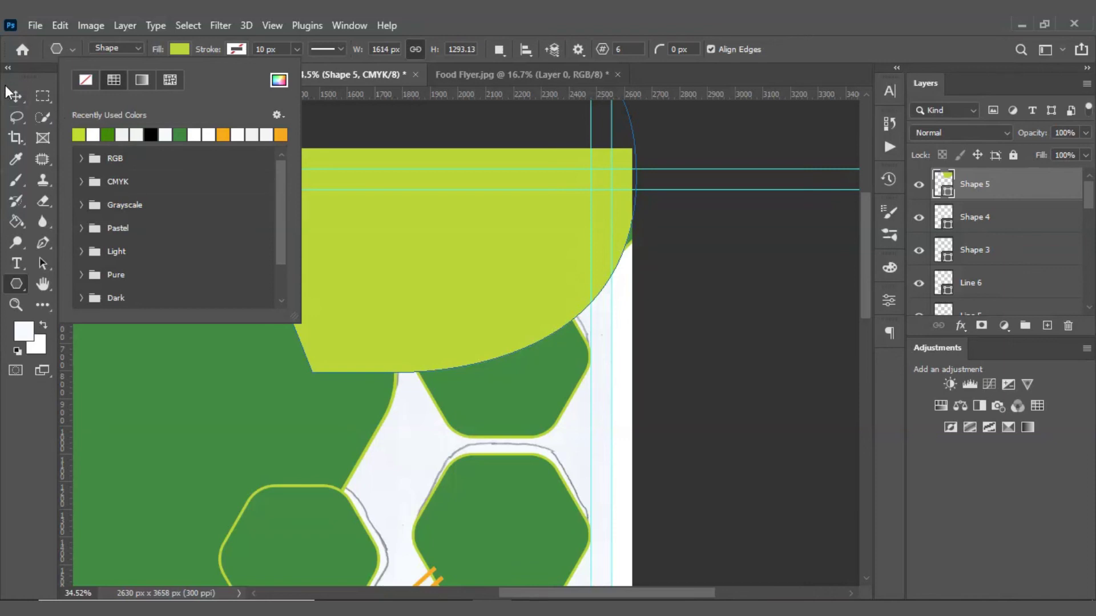
click(15, 95)
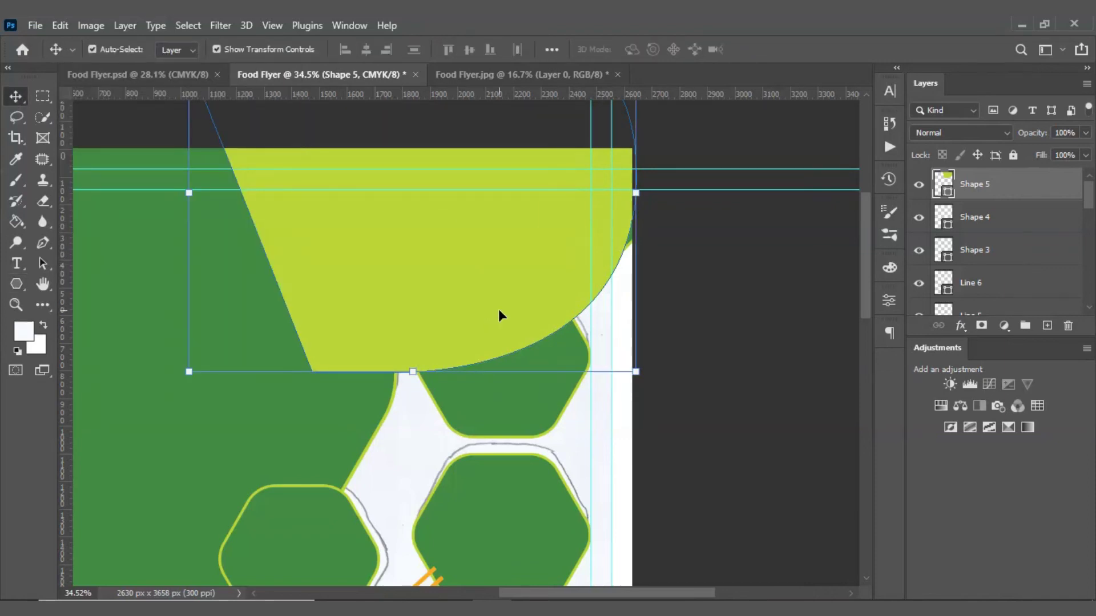
scroll(1011, 194, down, 3)
scroll(1010, 257, down, 3)
scroll(1008, 308, down, 2)
scroll(1008, 311, down, 3)
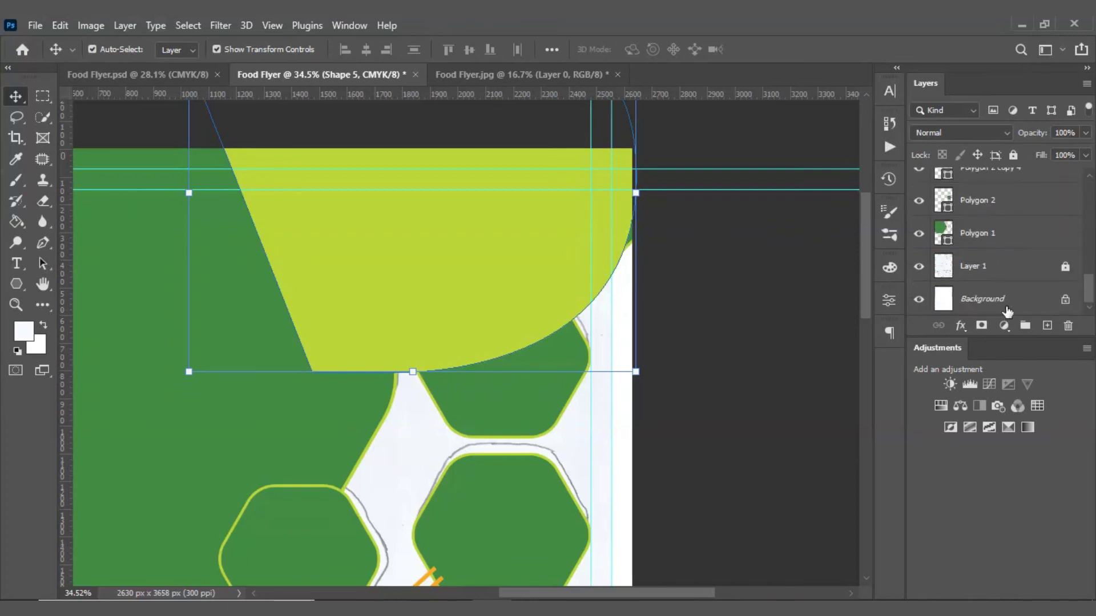
click(967, 266)
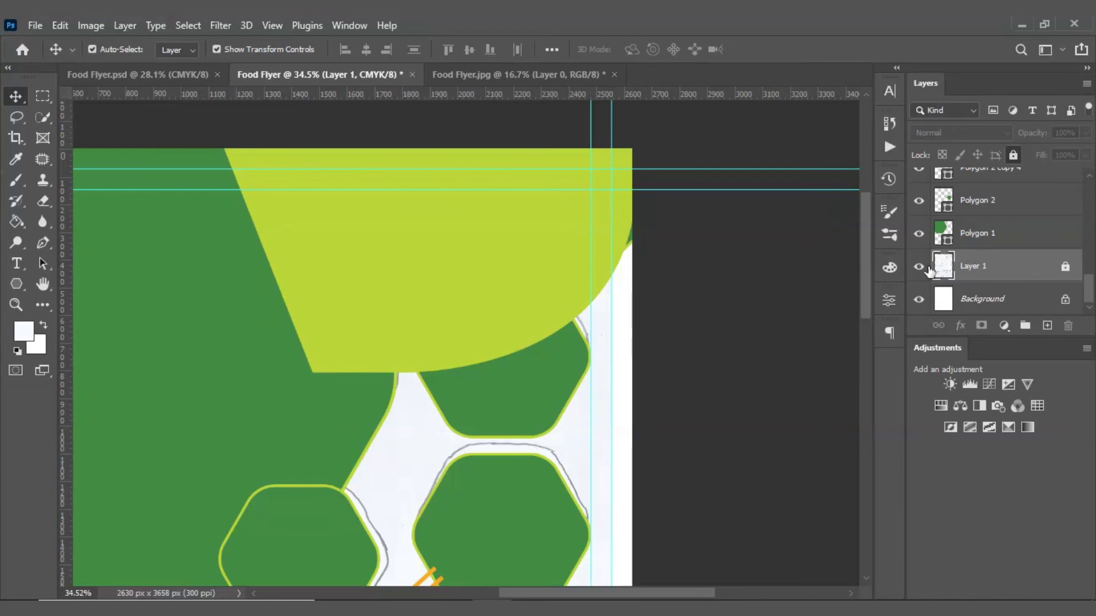
scroll(685, 246, down, 1)
scroll(562, 434, down, 3)
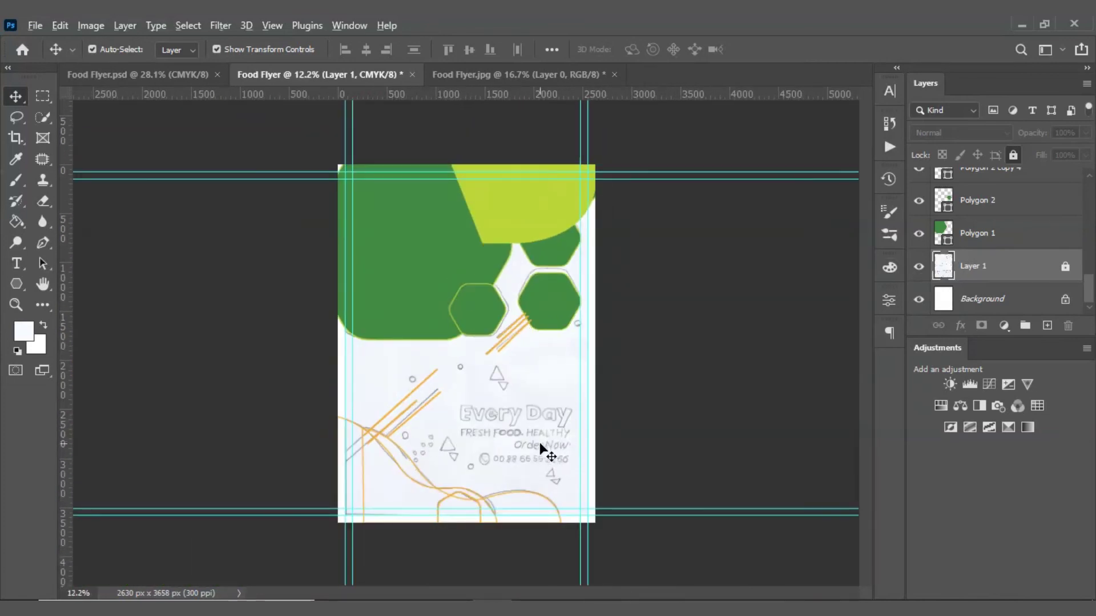
scroll(548, 451, up, 2)
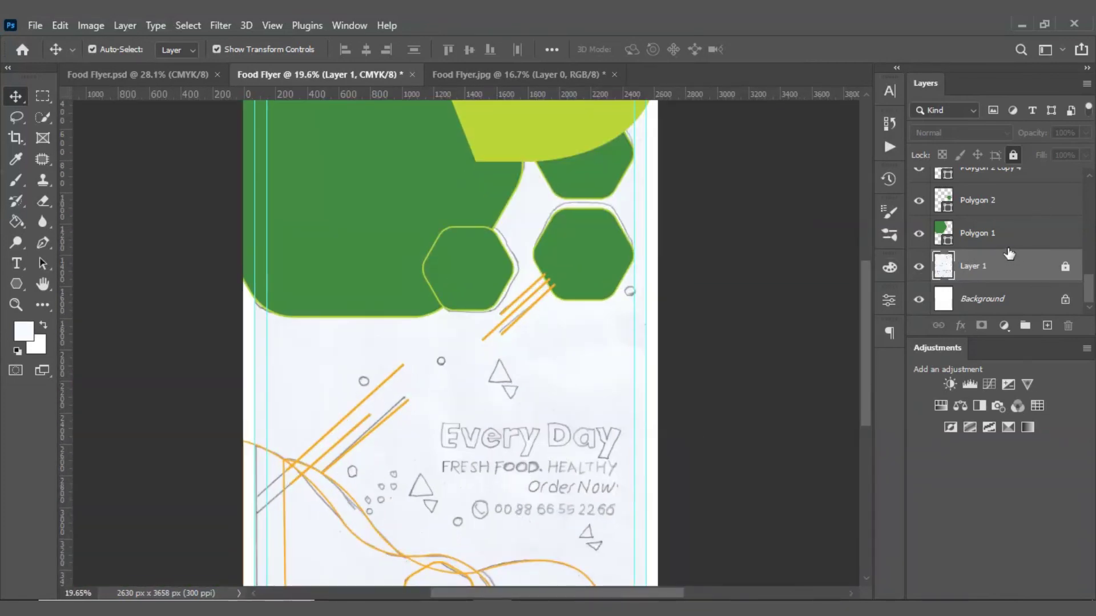
Send Shape 5 to the back, then place it just above the sketch Layer 1
click(769, 265)
click(539, 114)
scroll(538, 114, up, 2)
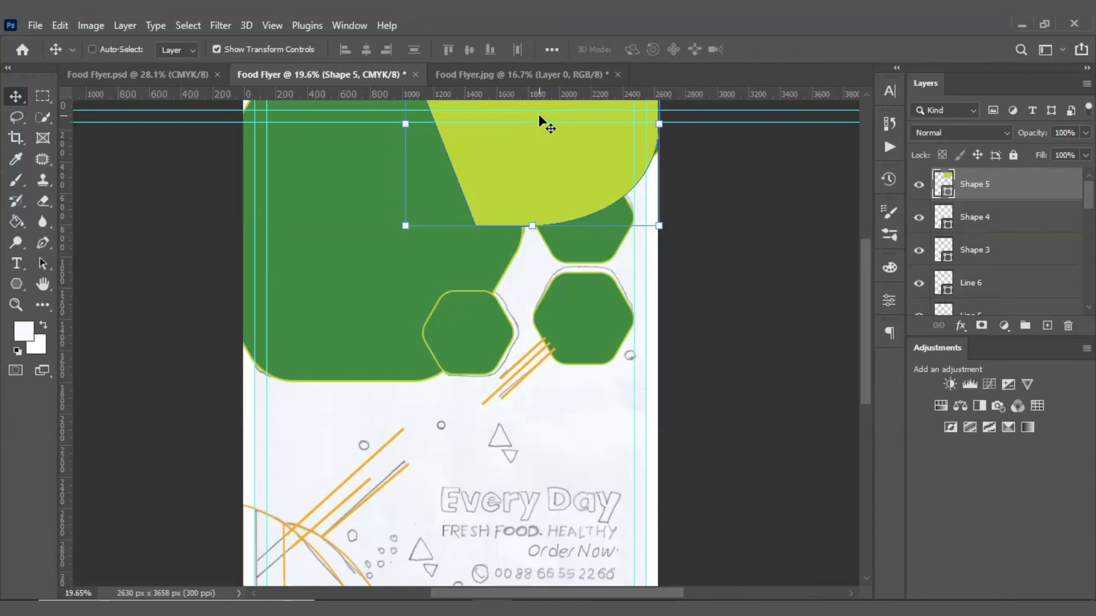
key(ctrl)
key(ctrl+shift+bracketleft)
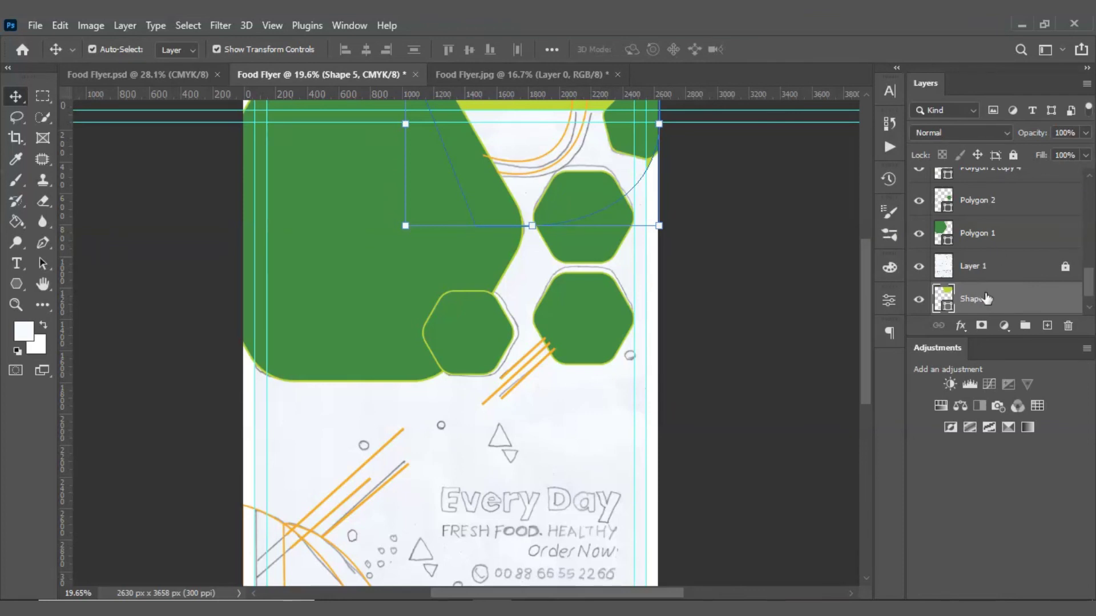
drag(986, 300, 970, 257)
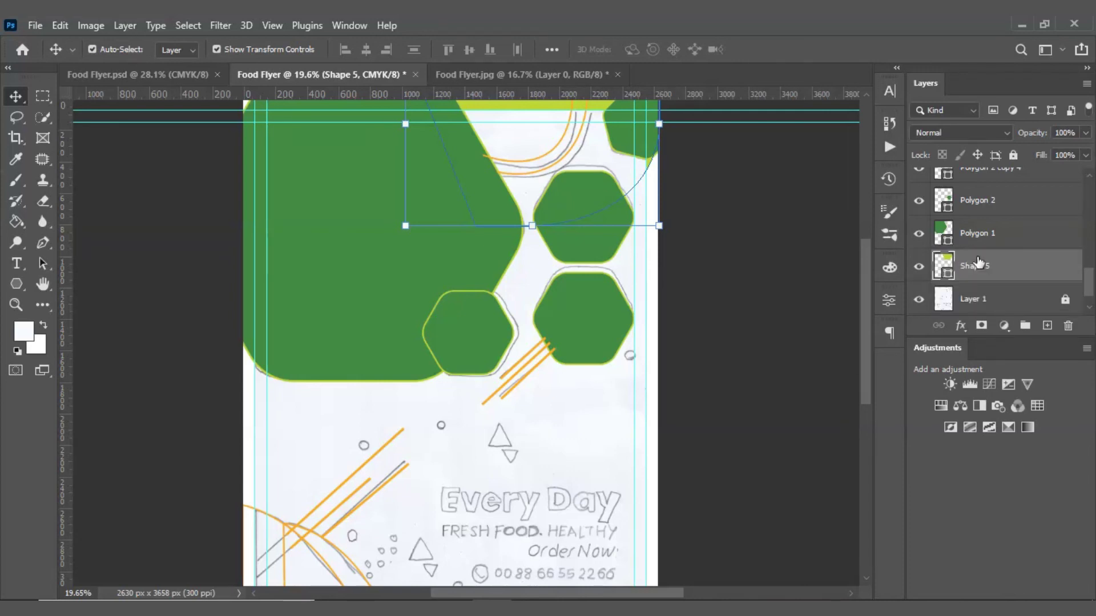
click(719, 226)
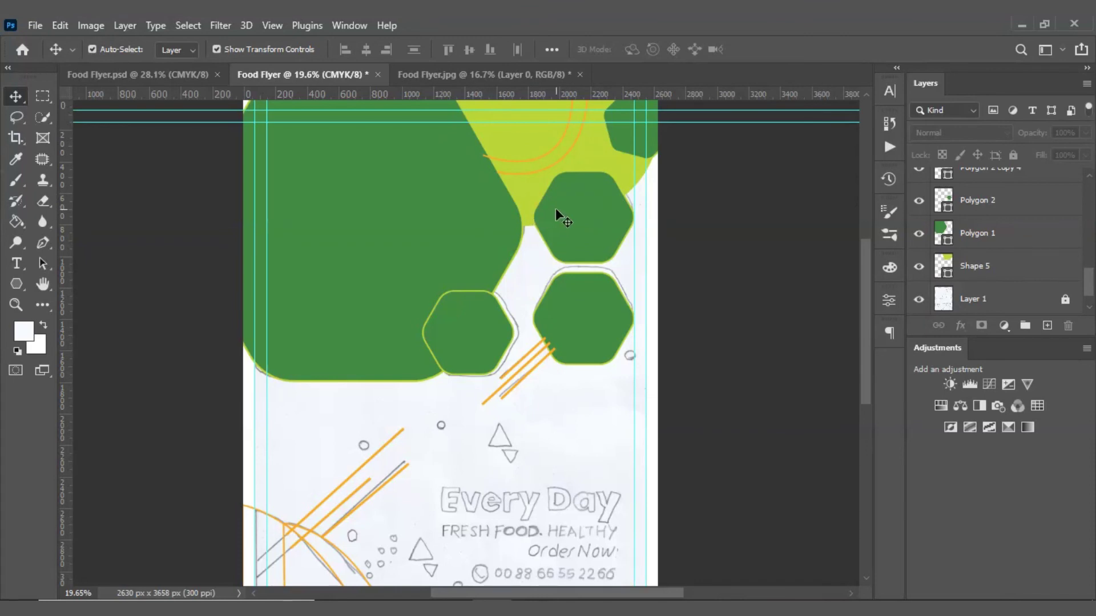
scroll(557, 206, up, 3)
scroll(543, 234, up, 3)
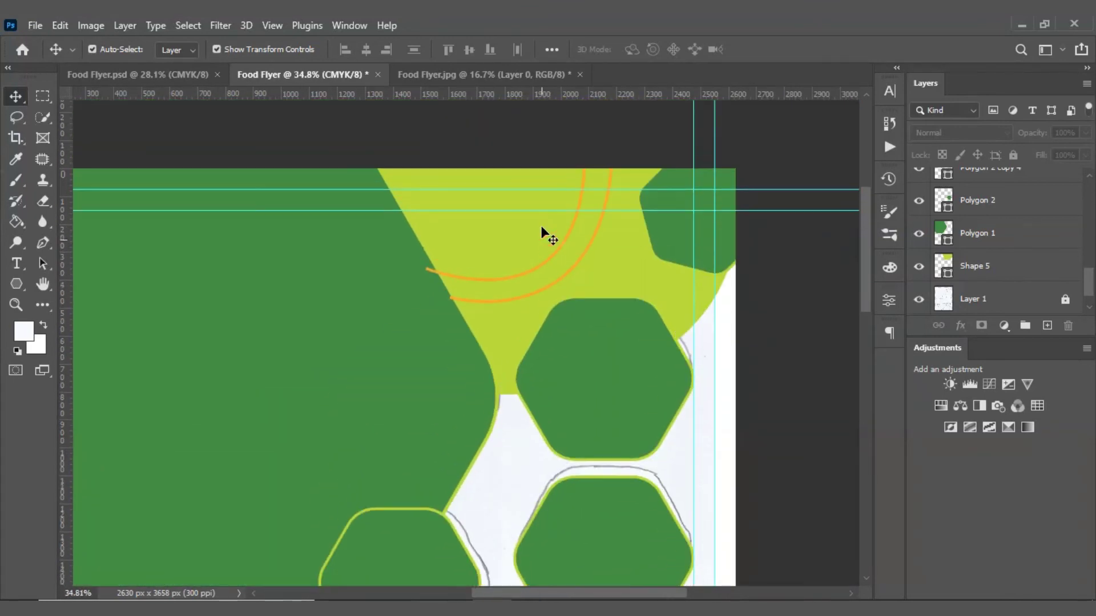
Change the upper-right hexagon's stroke to white, leaving its fill colour unchanged
click(570, 386)
click(16, 284)
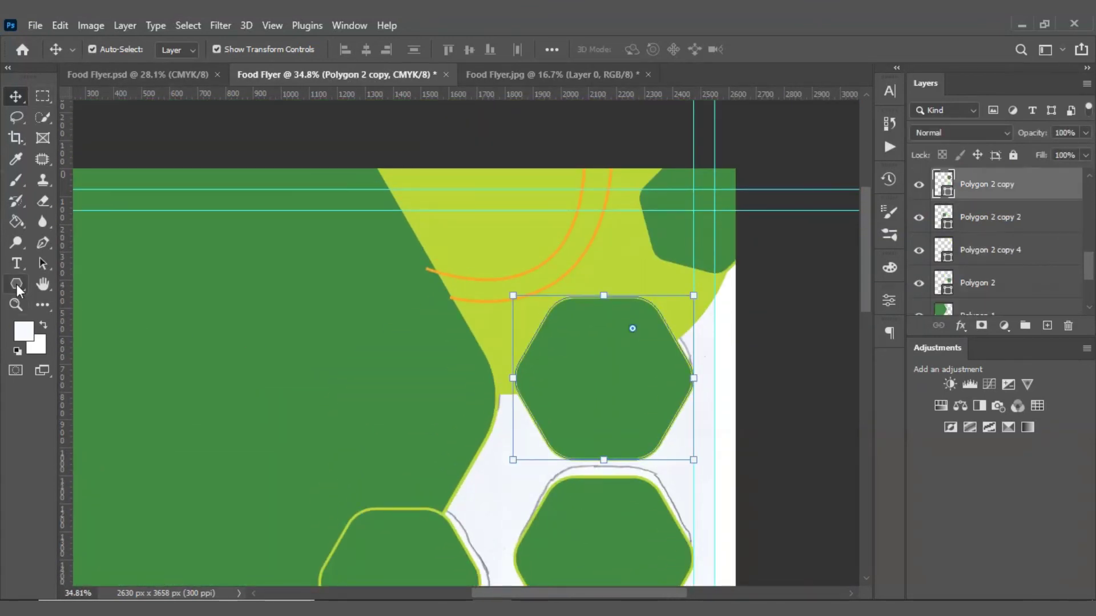
click(239, 50)
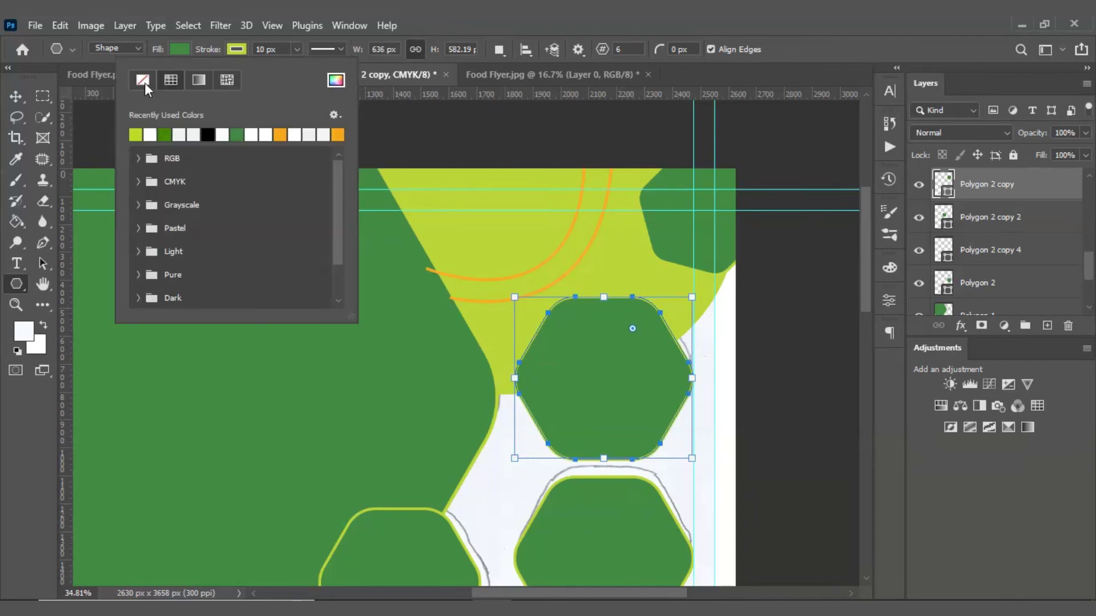
click(150, 135)
click(16, 96)
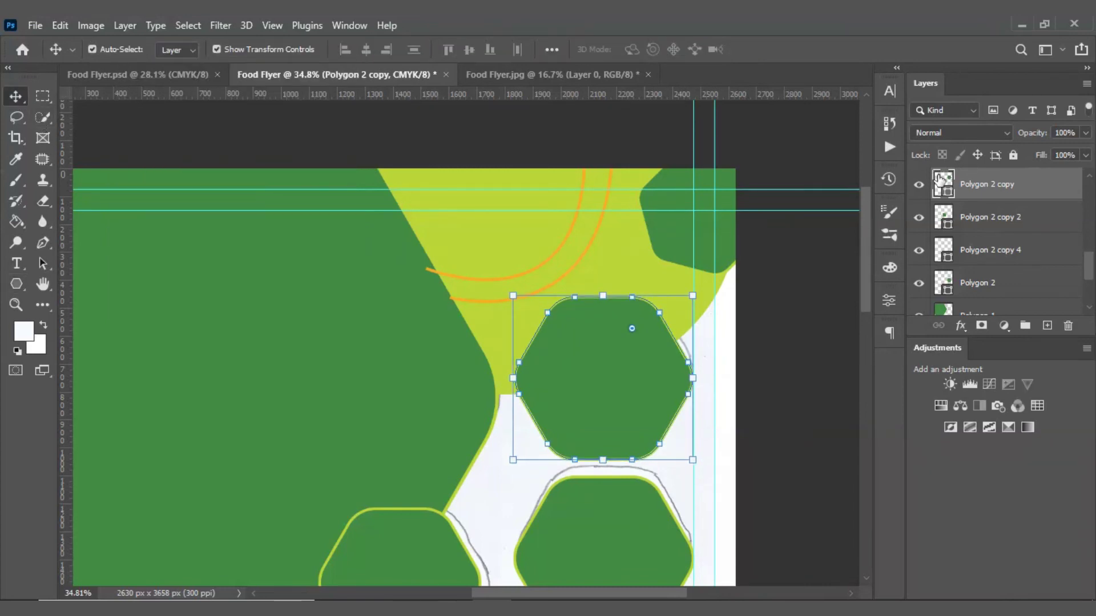
double_click(942, 183)
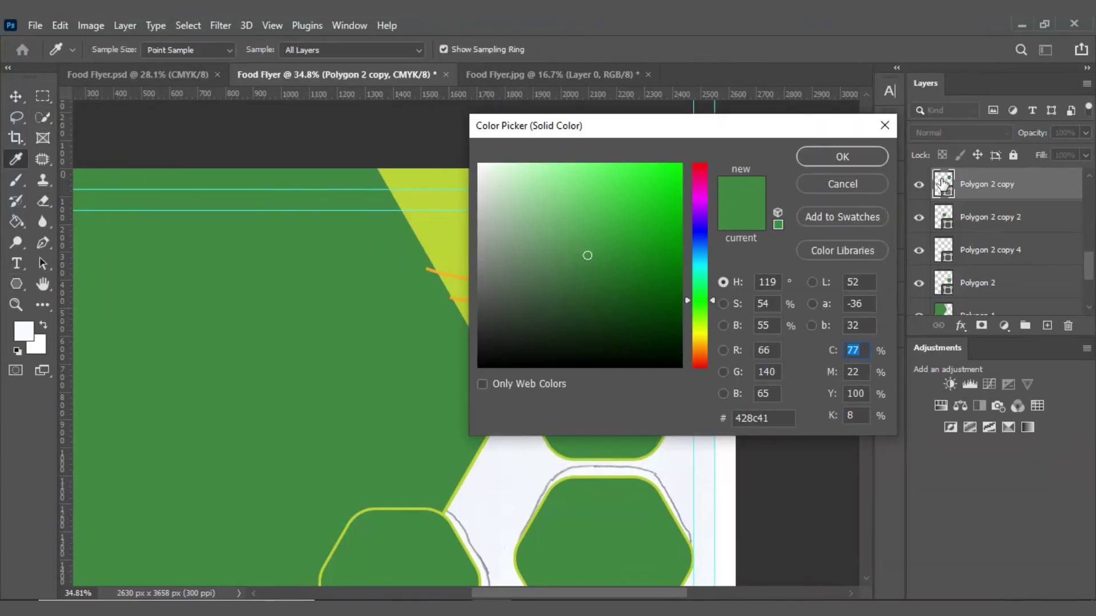
click(844, 186)
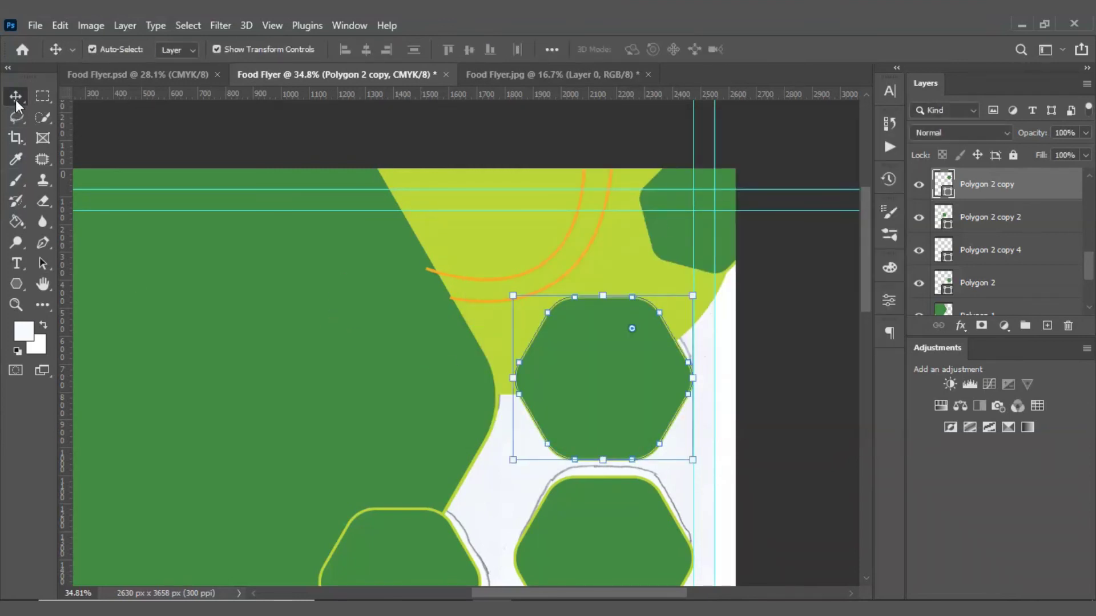
Remove the stroke outline from the upper-right hexagon
click(754, 414)
click(589, 362)
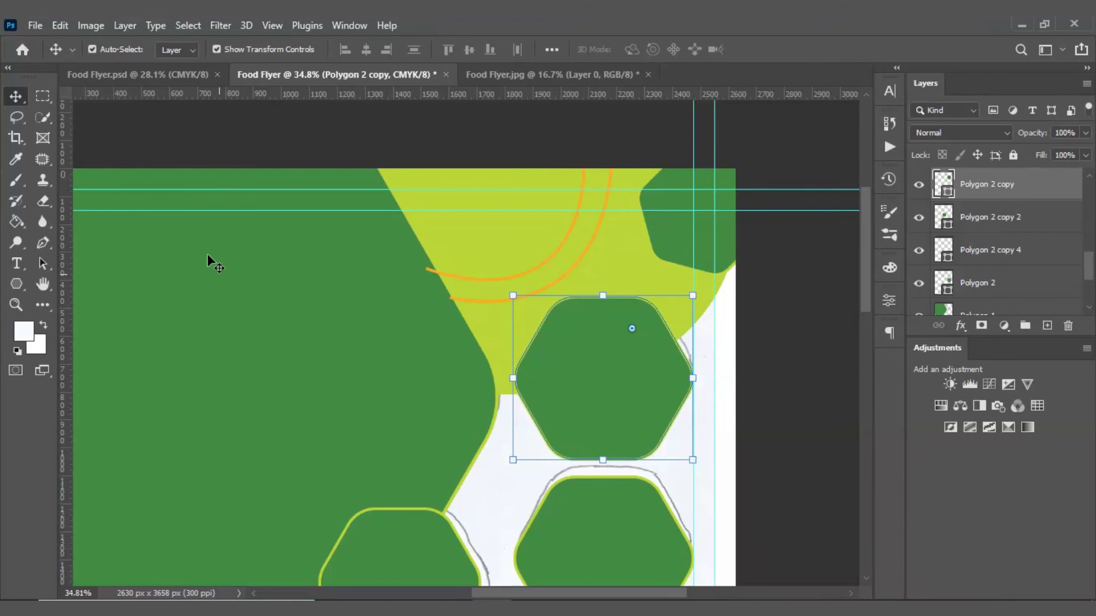
click(16, 284)
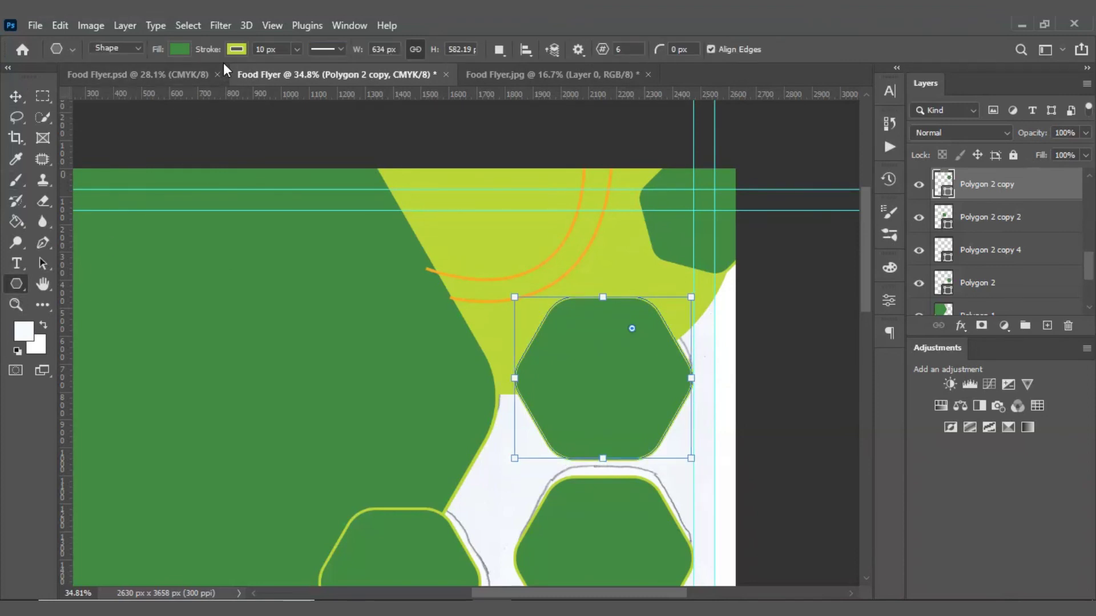
click(244, 49)
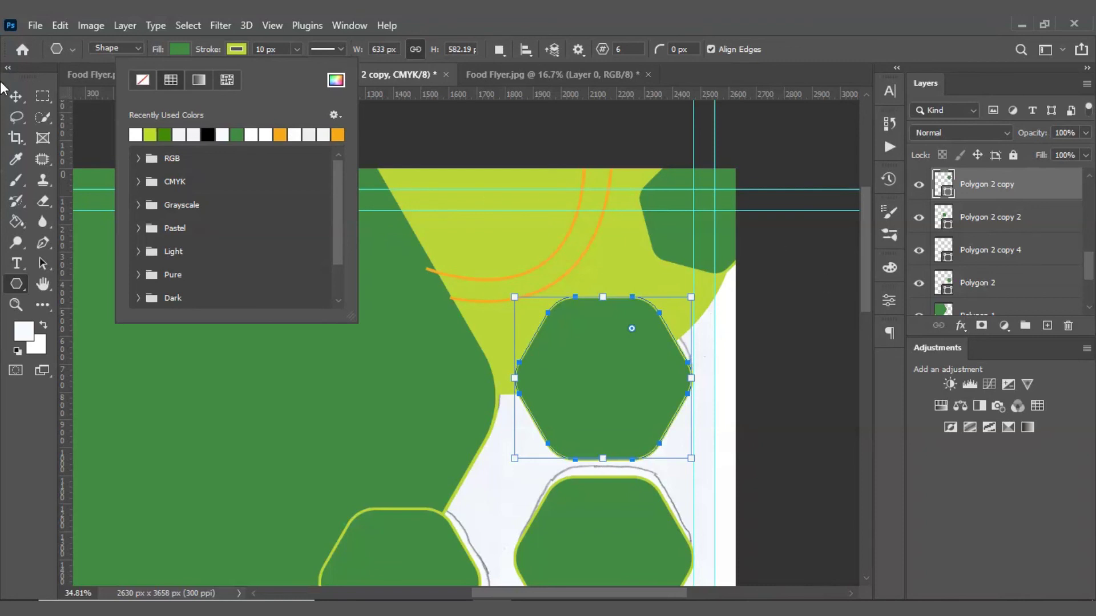
click(16, 97)
click(770, 379)
click(578, 388)
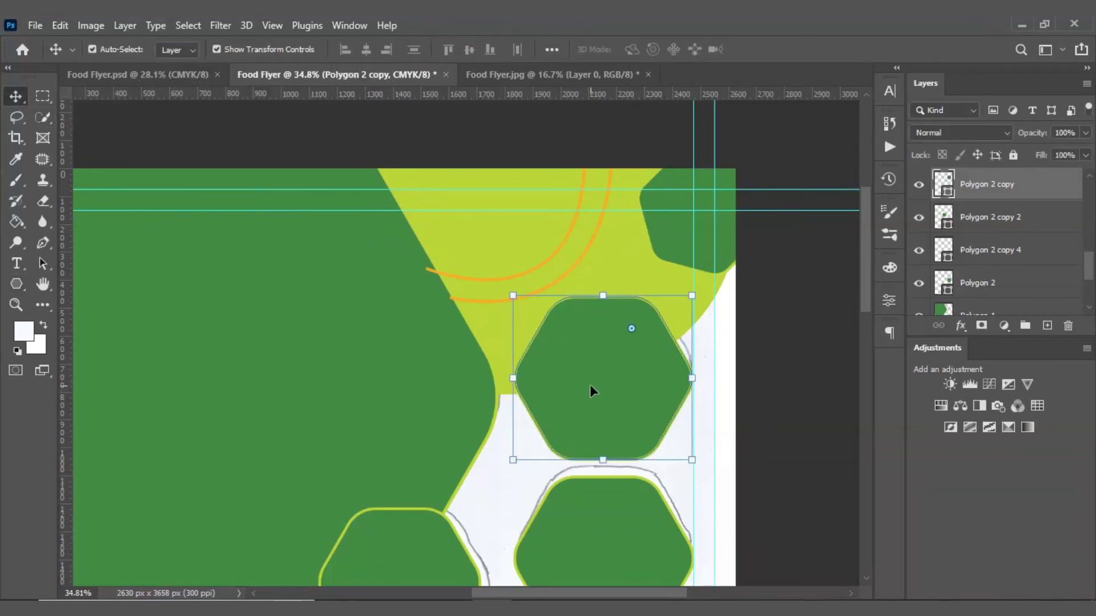
click(21, 289)
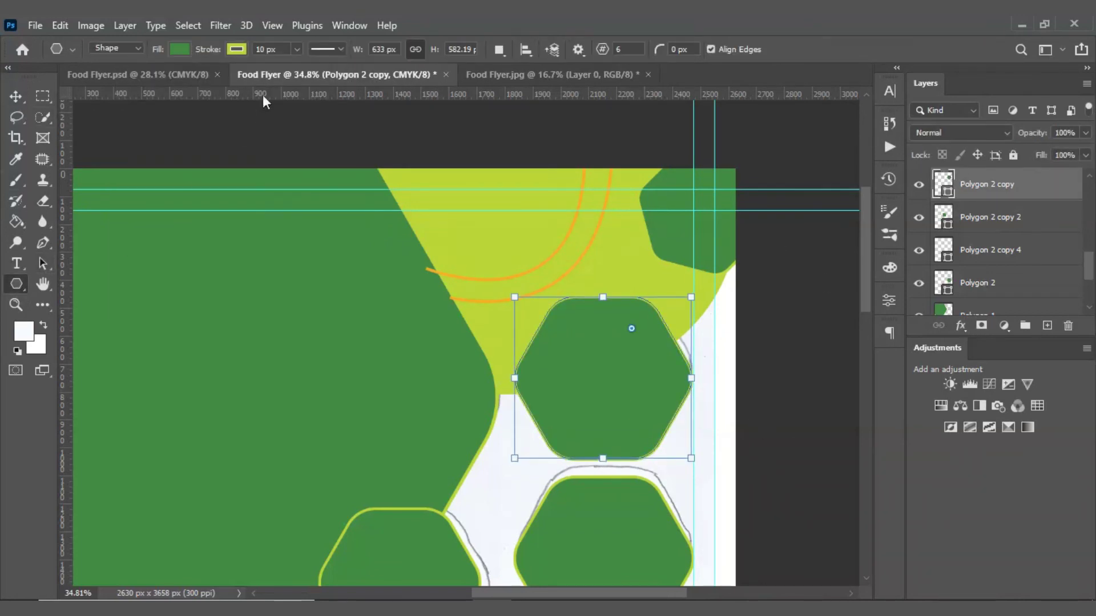
click(236, 48)
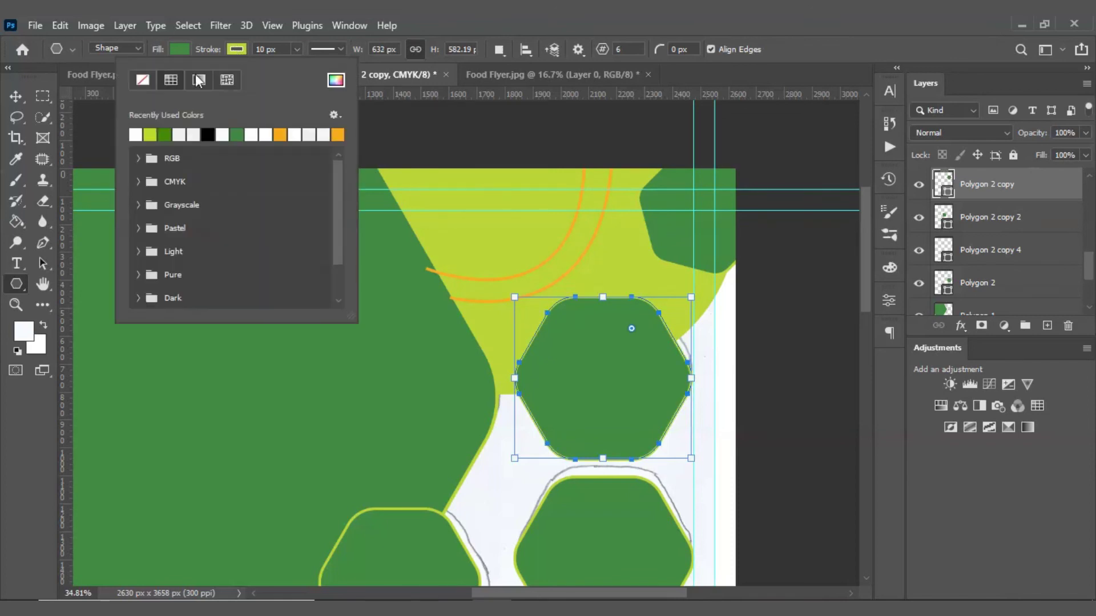
click(142, 79)
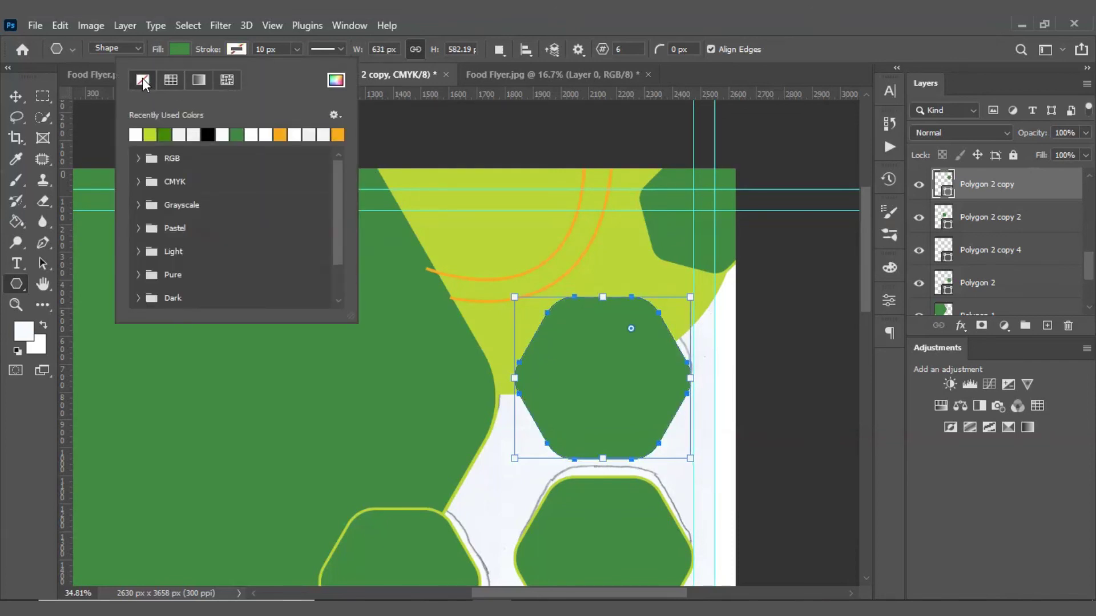
key(v)
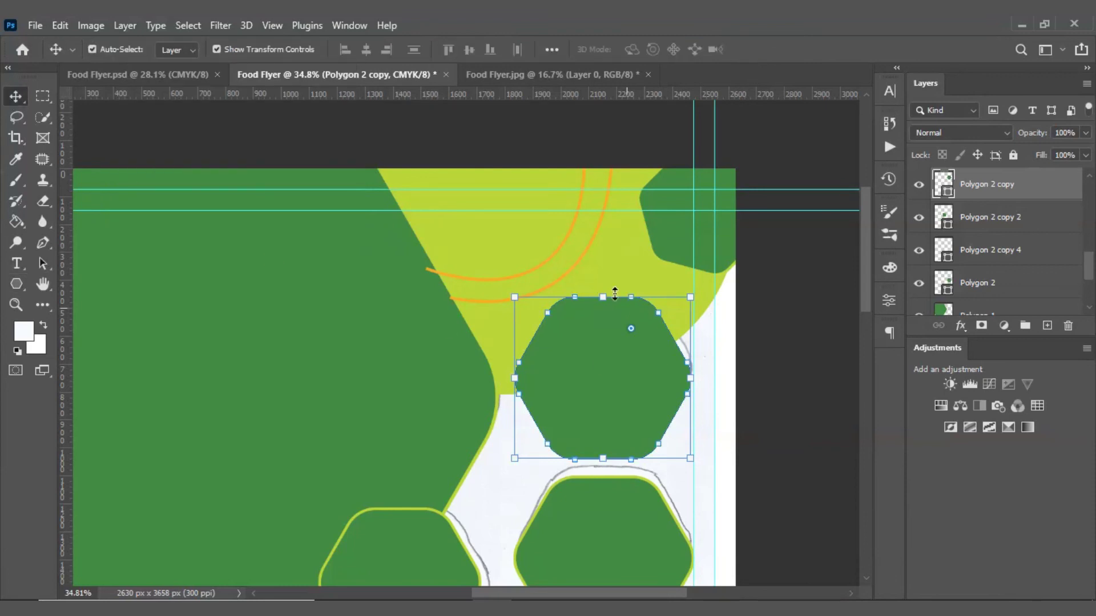
Review the lower-right hexagon Polygon 2's stroke colour options without changing anything
scroll(614, 431, down, 3)
scroll(614, 430, down, 2)
click(536, 378)
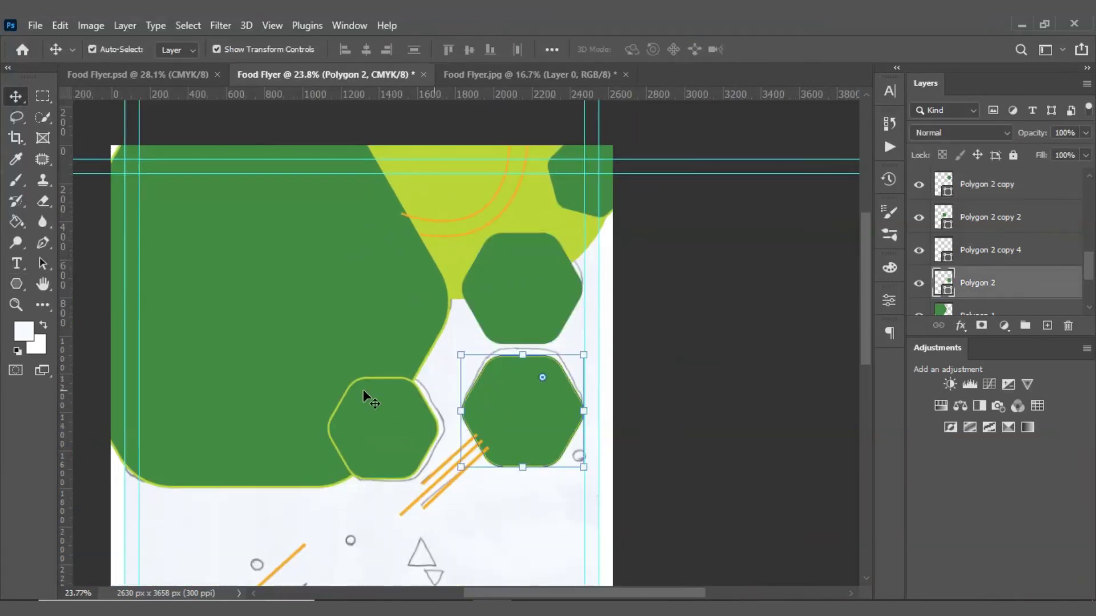
click(16, 284)
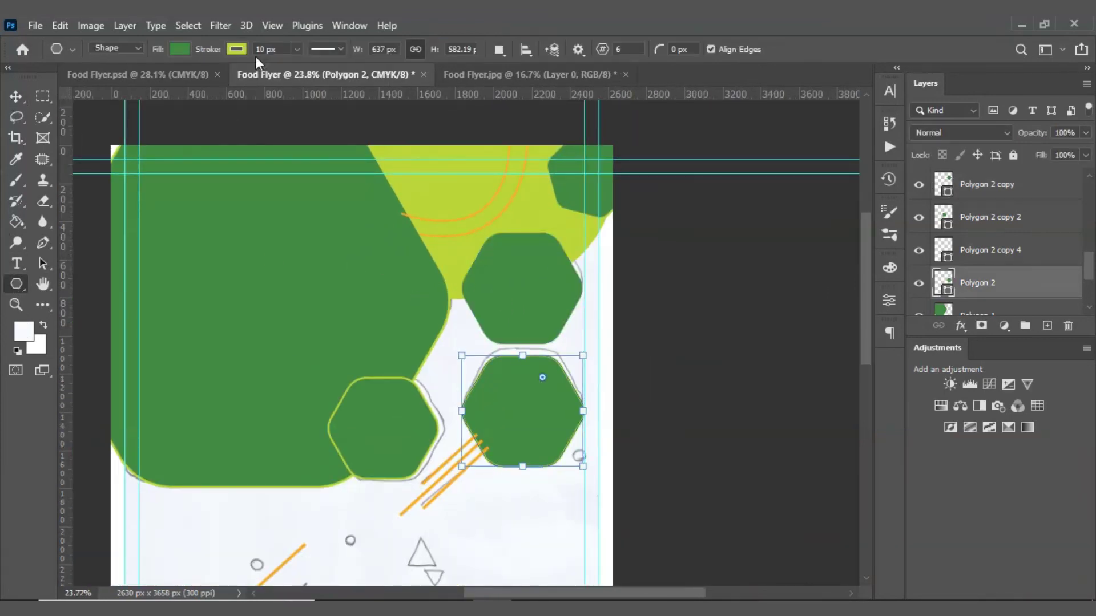
click(236, 49)
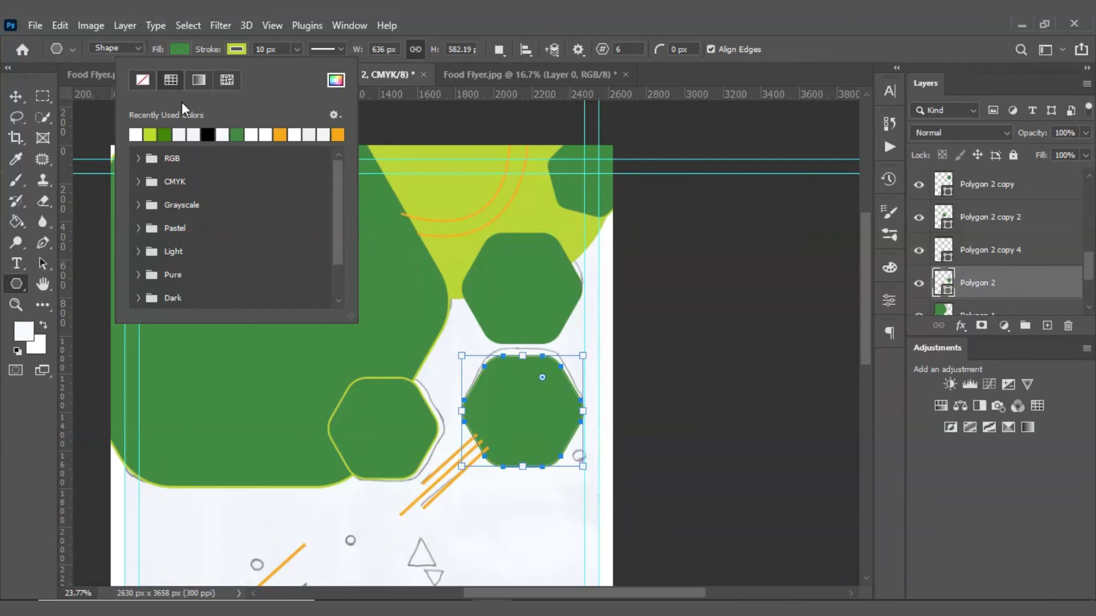
click(723, 384)
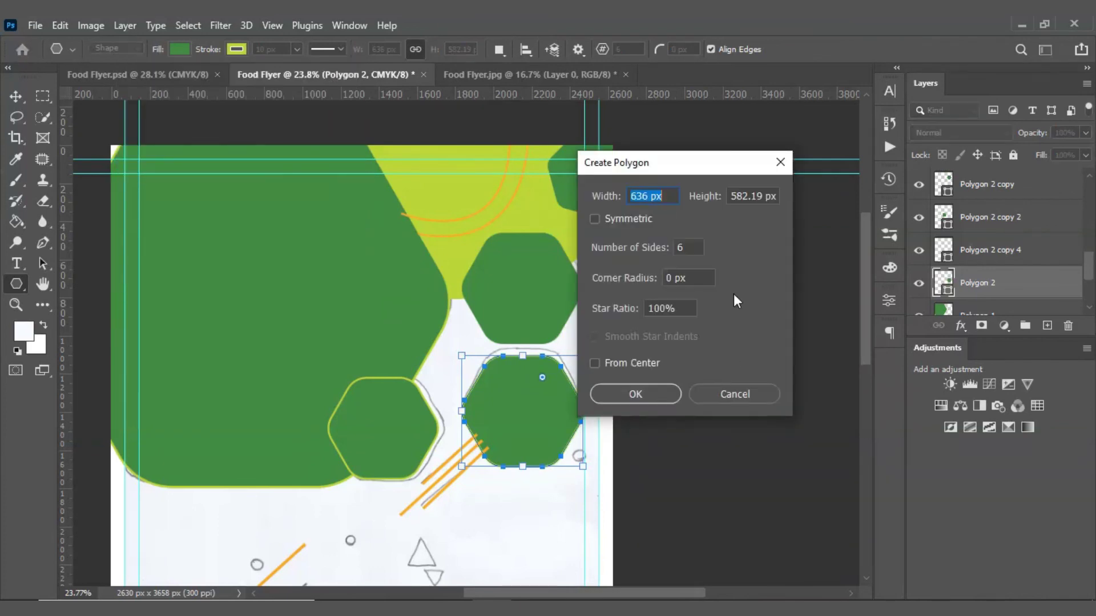
click(714, 390)
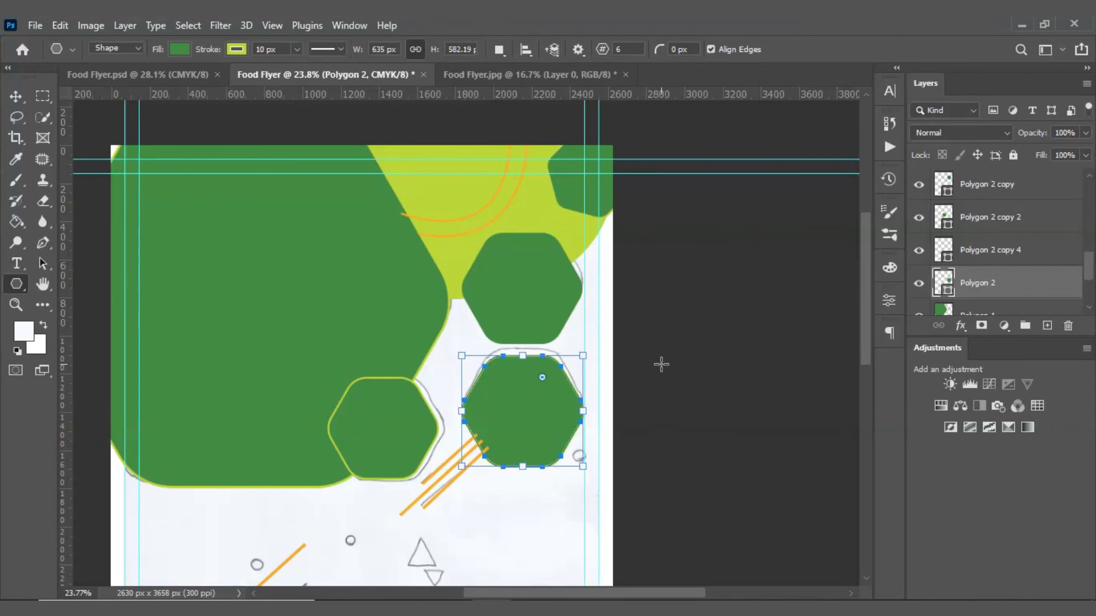
click(236, 49)
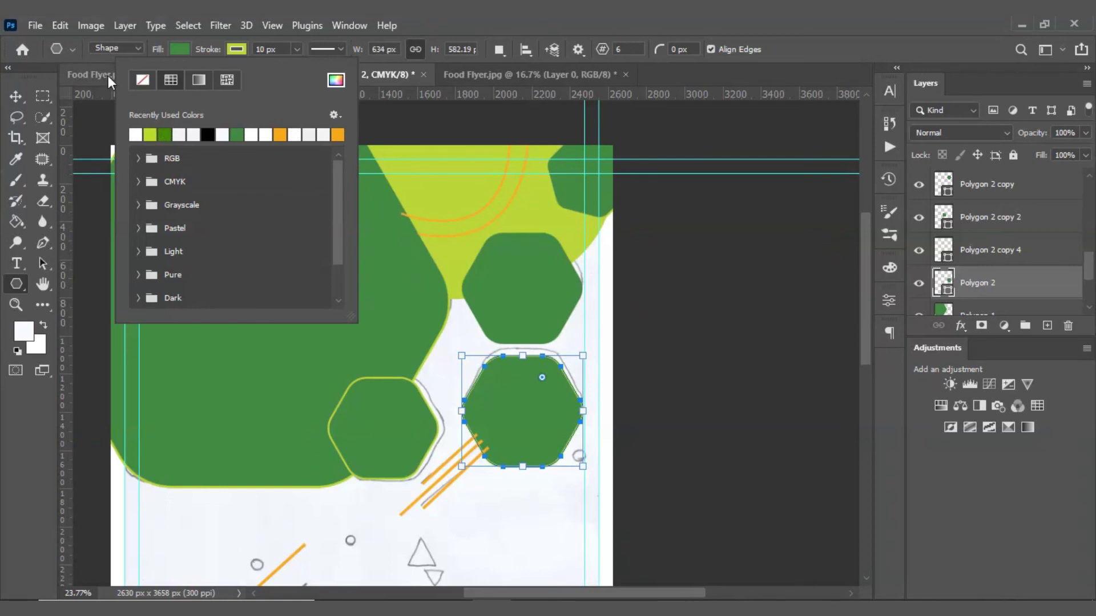
click(16, 96)
click(748, 288)
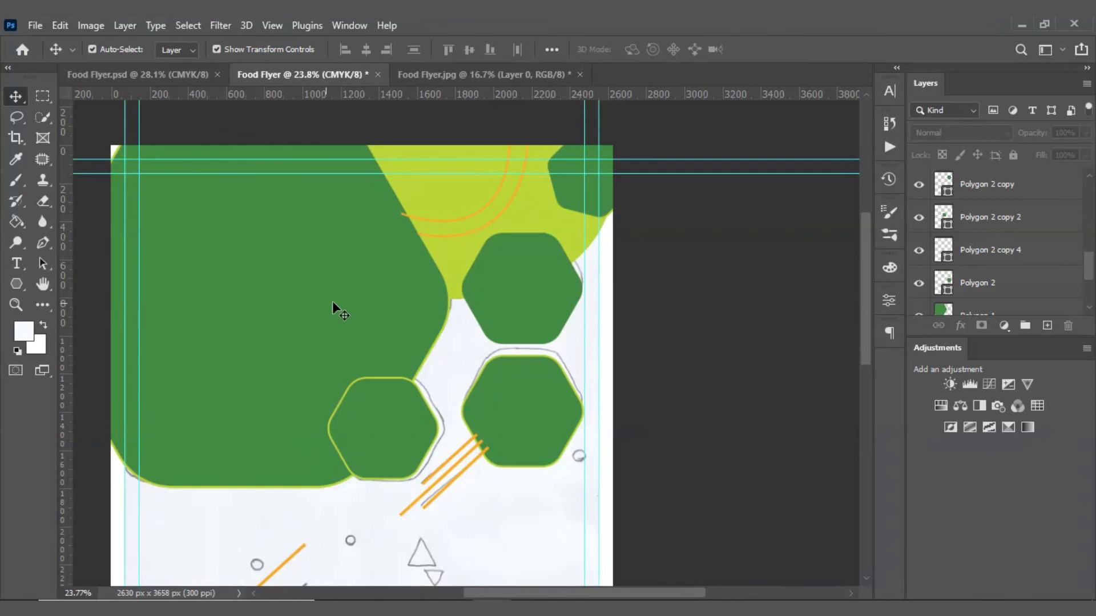
Select the lower-right and upper-right hexagons together, then deselect all shapes
scroll(338, 308, down, 2)
scroll(629, 287, up, 3)
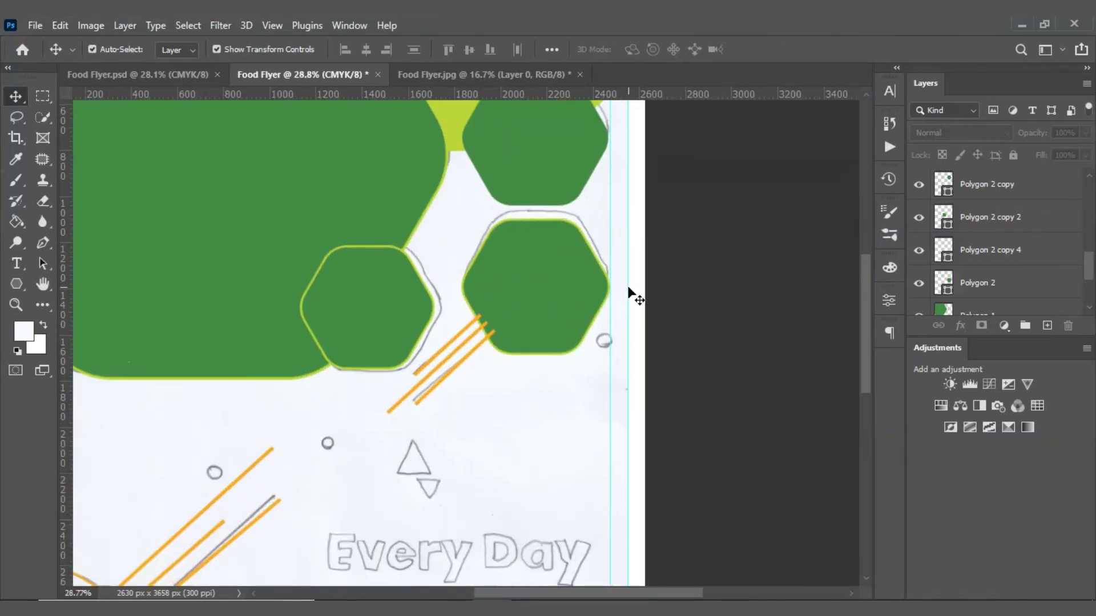
scroll(629, 288, up, 1)
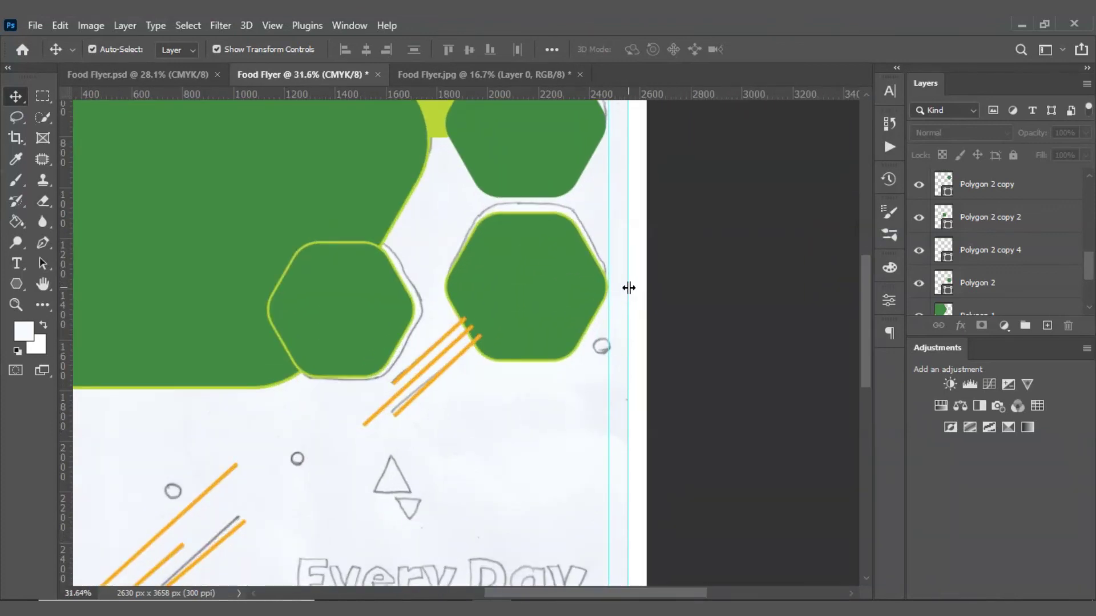
click(516, 282)
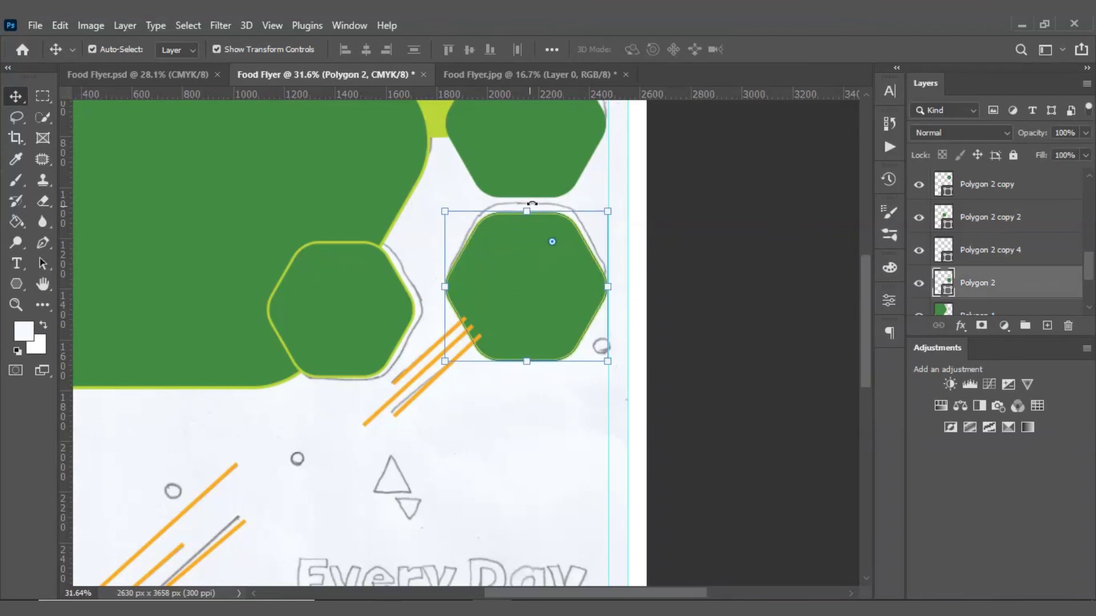
scroll(539, 216, up, 3)
click(536, 234)
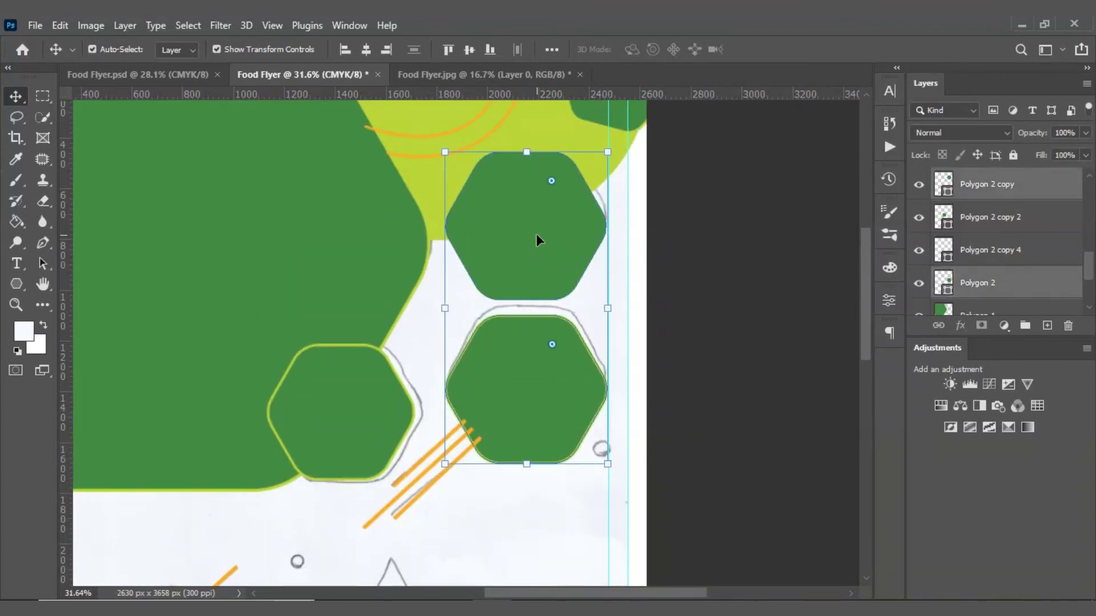
scroll(521, 445, down, 3)
click(519, 444)
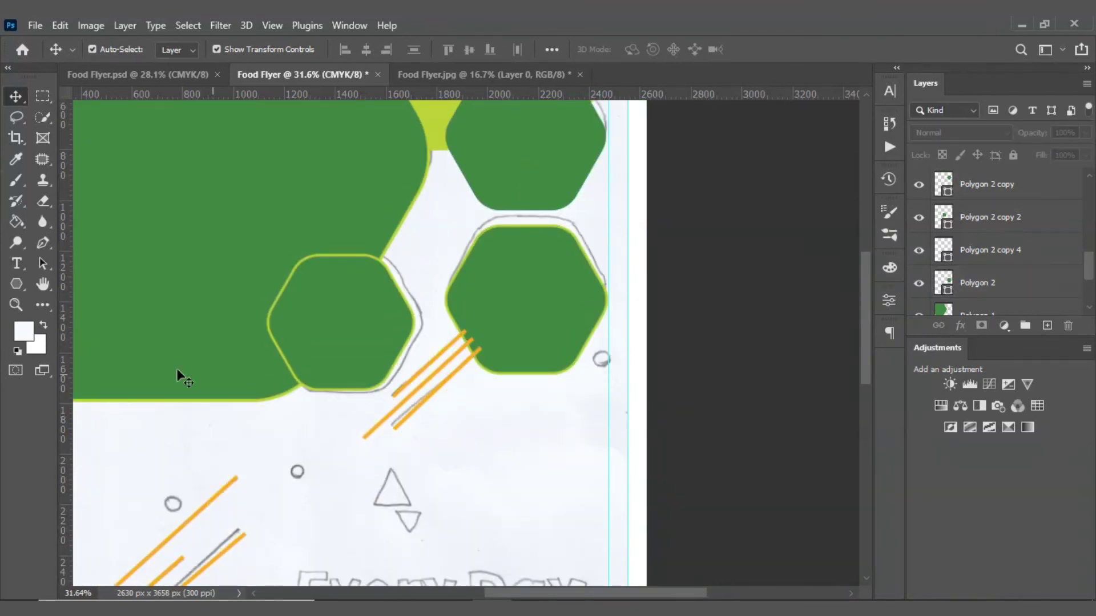
Draw hexagon Polygon 3 with no stroke and a dark green fill
click(16, 284)
scroll(472, 445, down, 3)
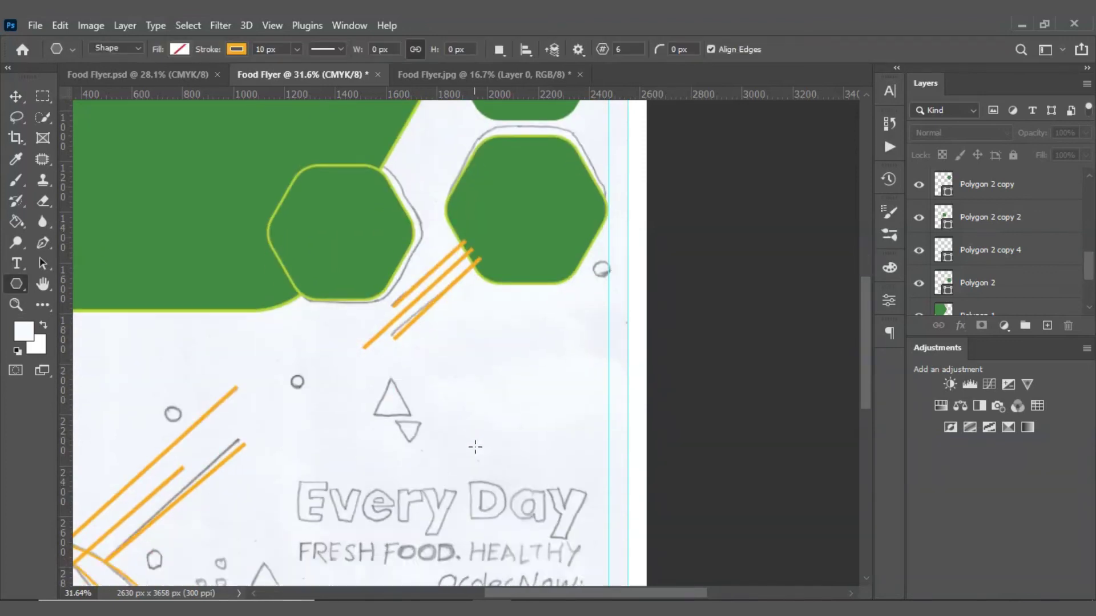
drag(464, 331, 567, 443)
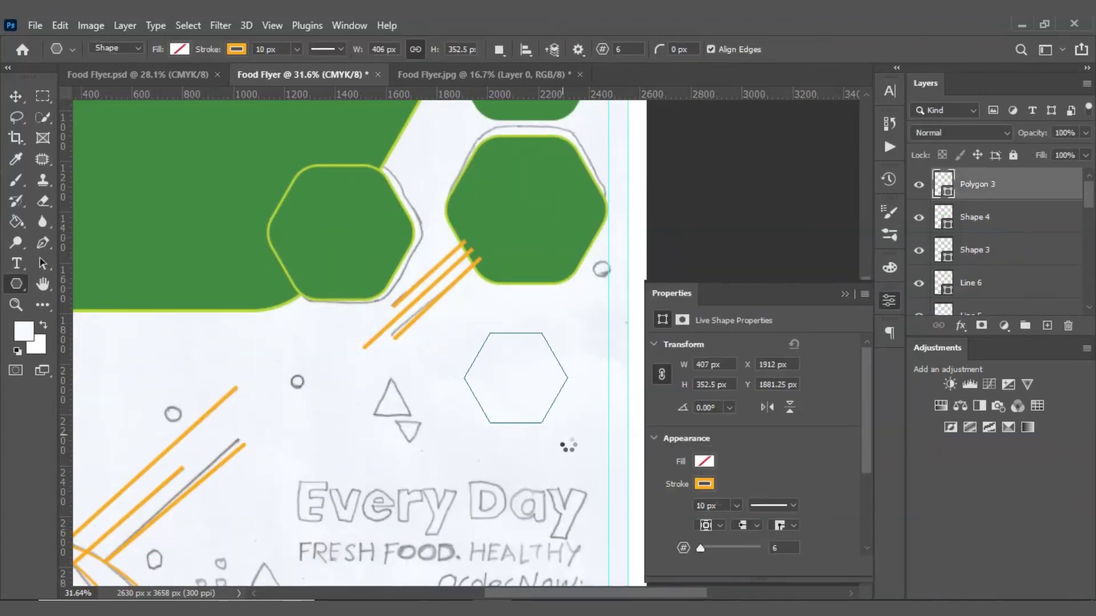
click(237, 50)
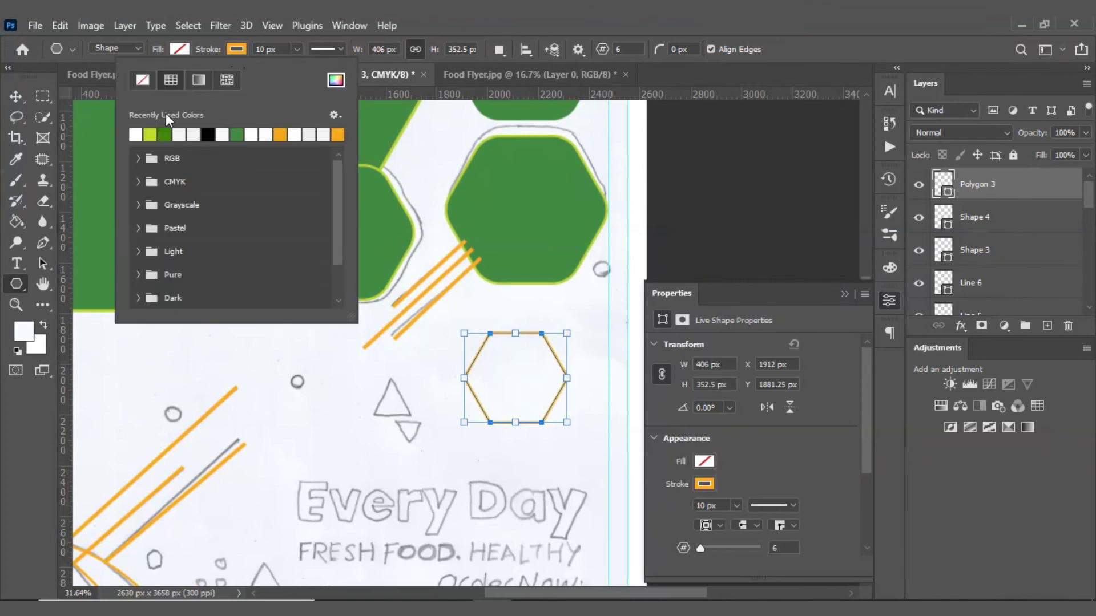
click(140, 82)
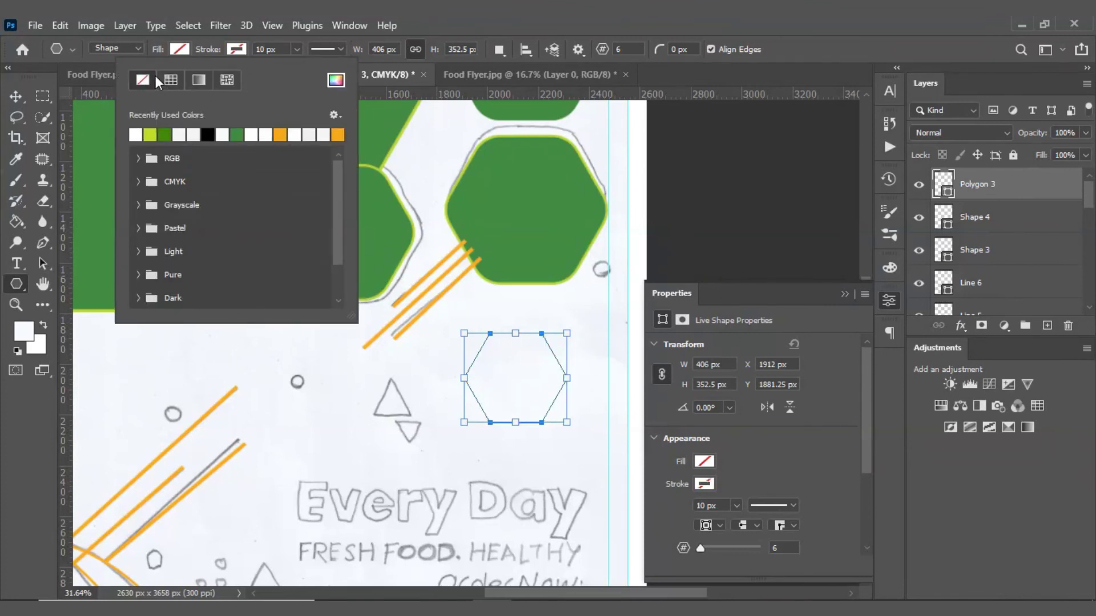
click(182, 47)
click(108, 135)
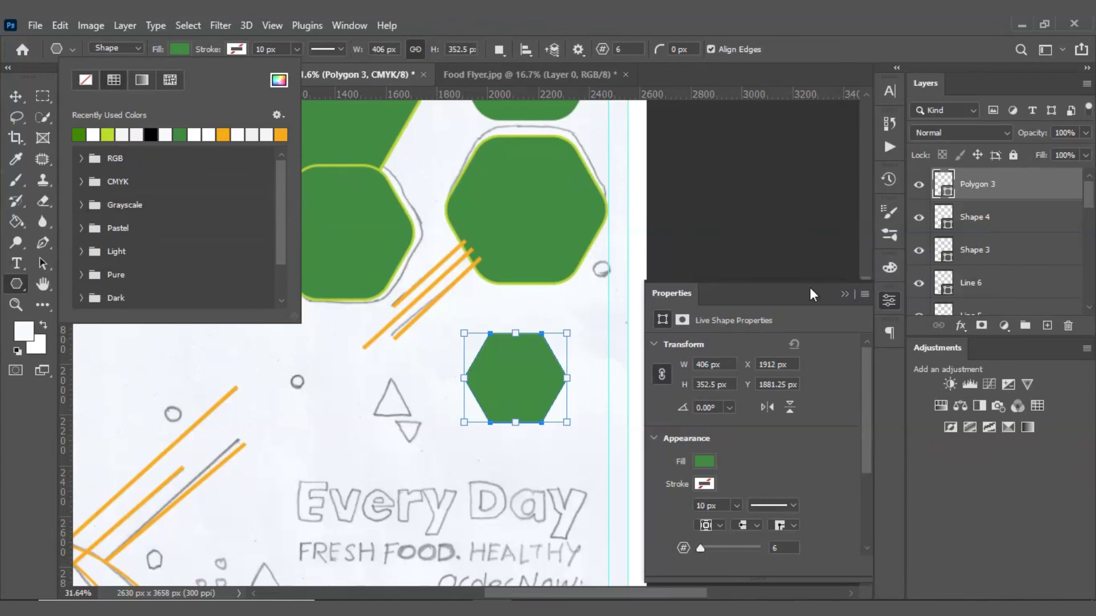
click(886, 306)
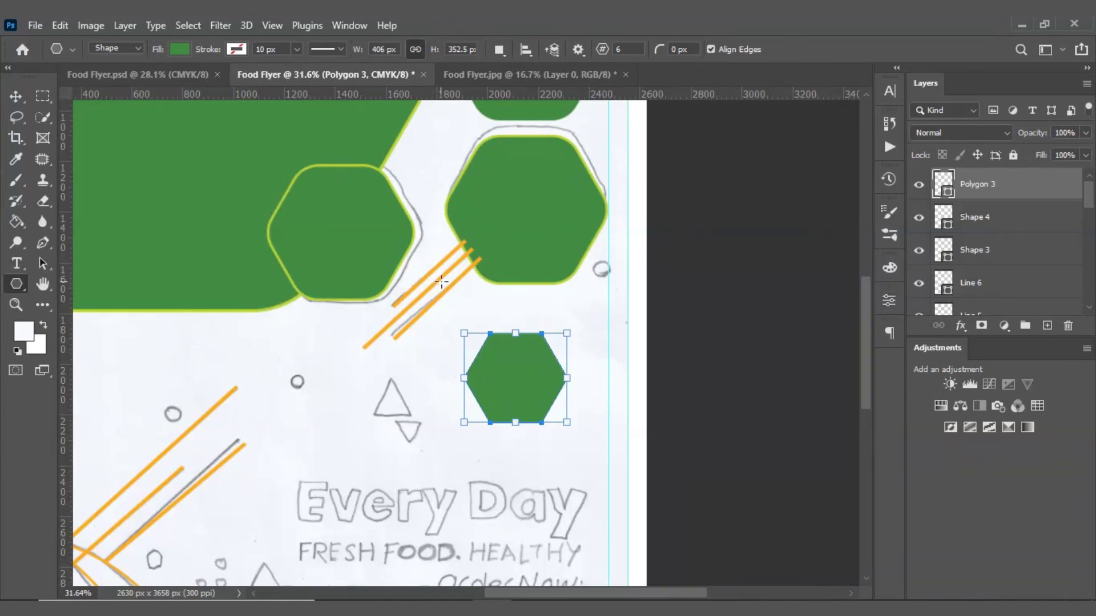
key(v)
Select the top-right, middle-right and left hexagons together
click(550, 311)
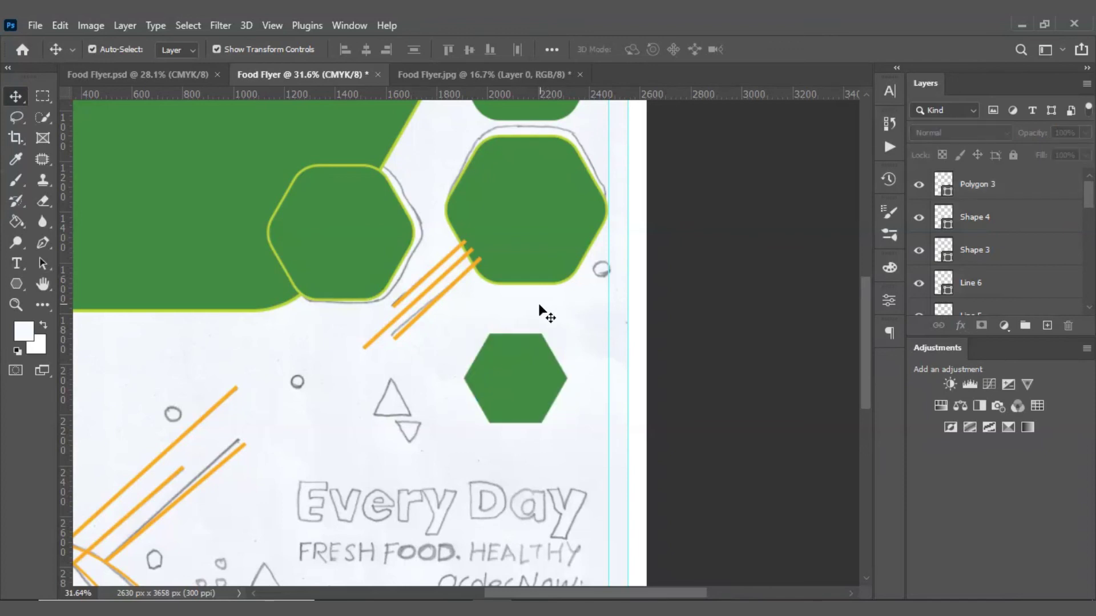
scroll(514, 321, down, 2)
scroll(517, 325, up, 3)
click(522, 218)
shift+click(536, 311)
shift+click(388, 335)
click(16, 283)
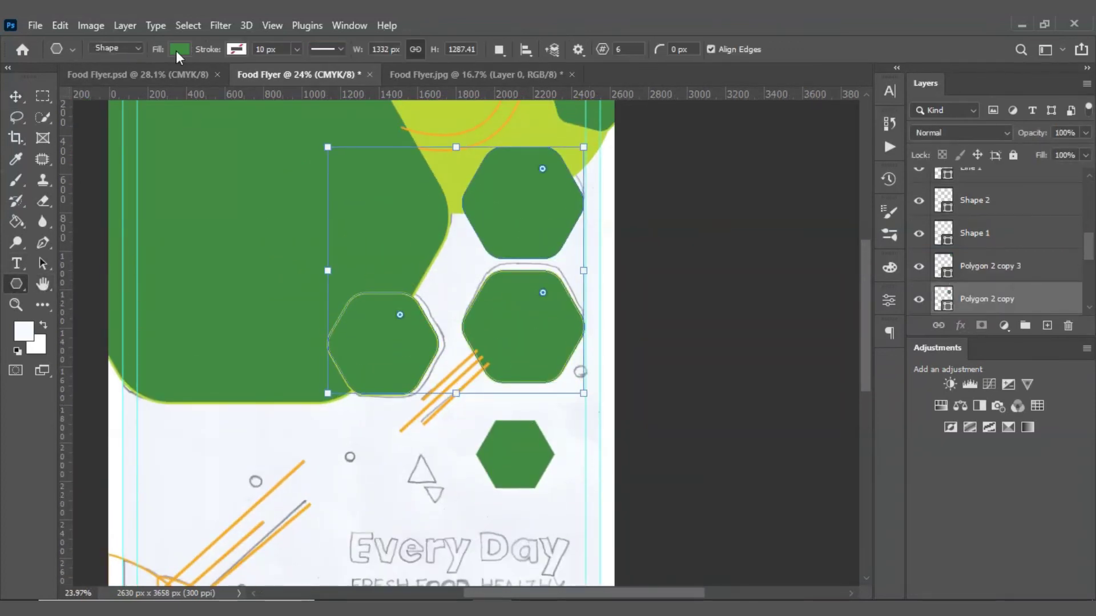
click(236, 49)
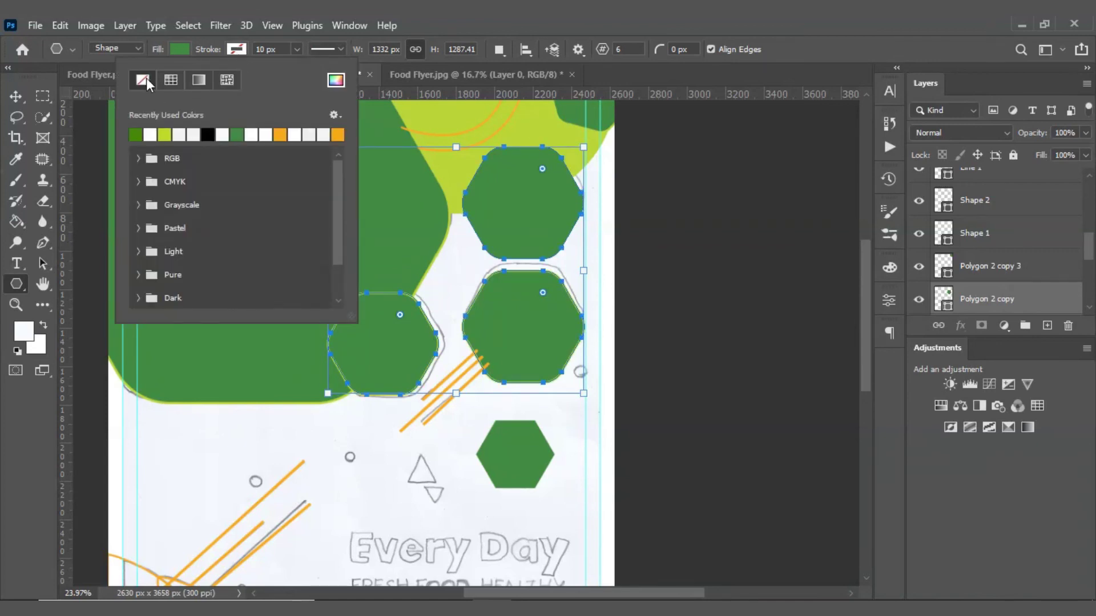
scroll(521, 274, up, 10)
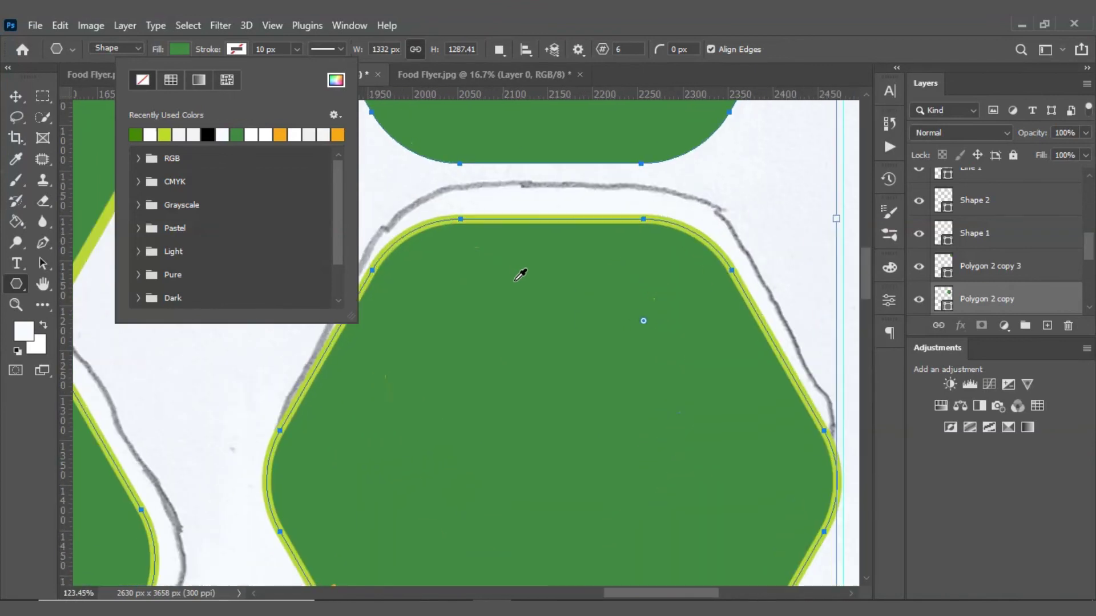
click(180, 135)
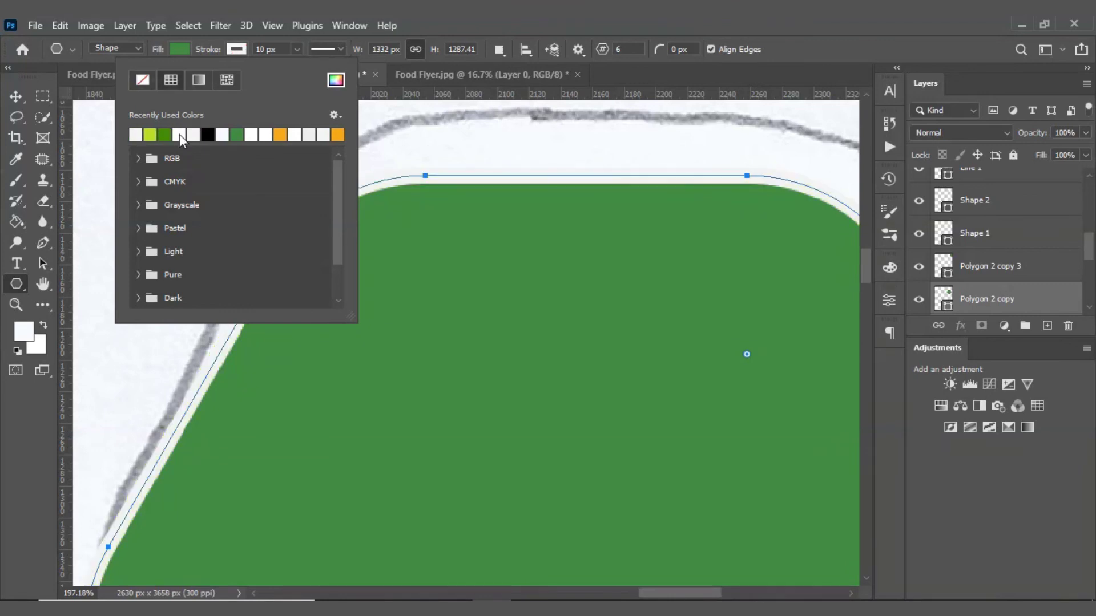
click(148, 135)
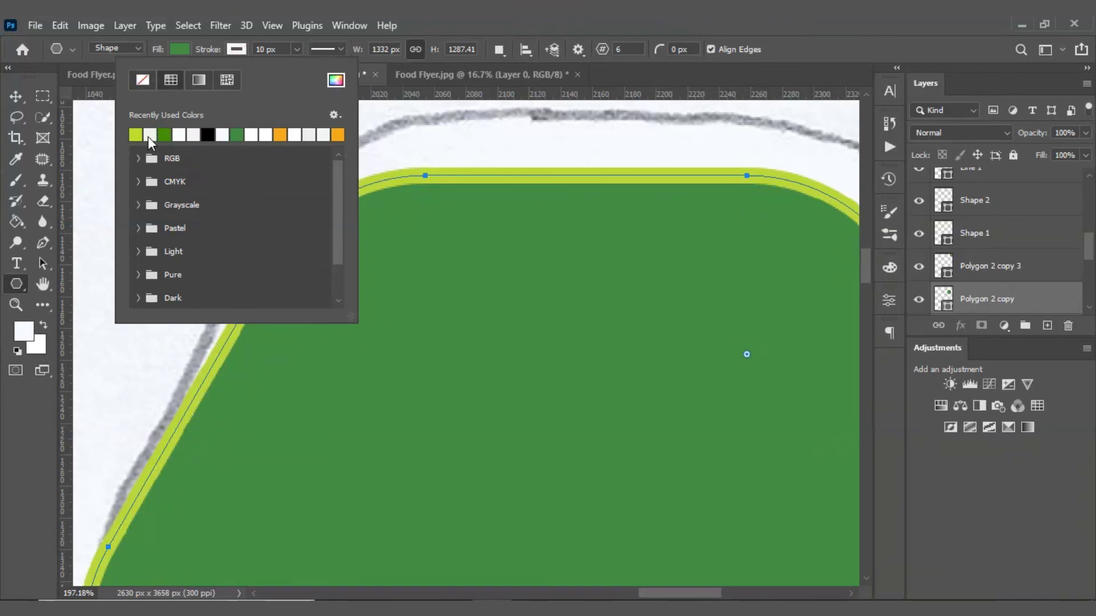
scroll(252, 175, down, 2)
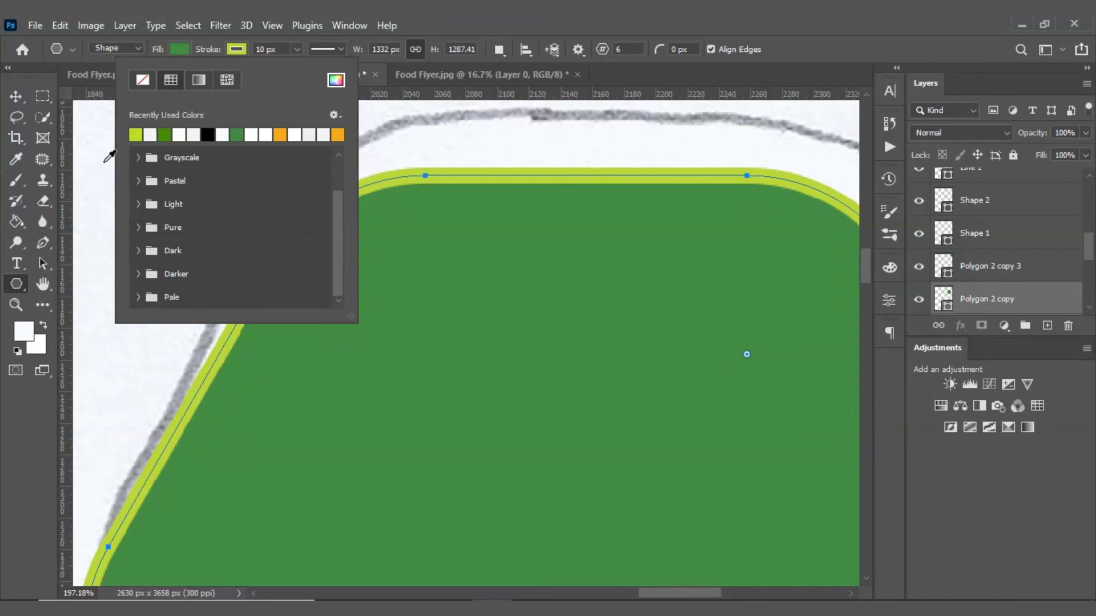
click(236, 49)
click(15, 96)
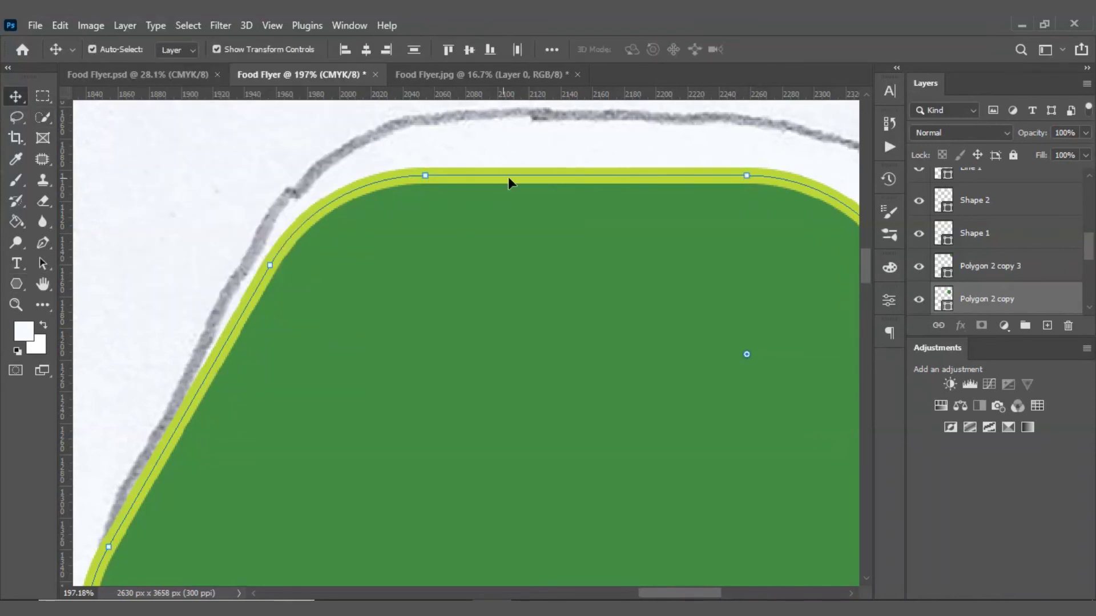
click(474, 234)
scroll(475, 236, down, 5)
scroll(462, 252, up, 3)
scroll(457, 251, up, 2)
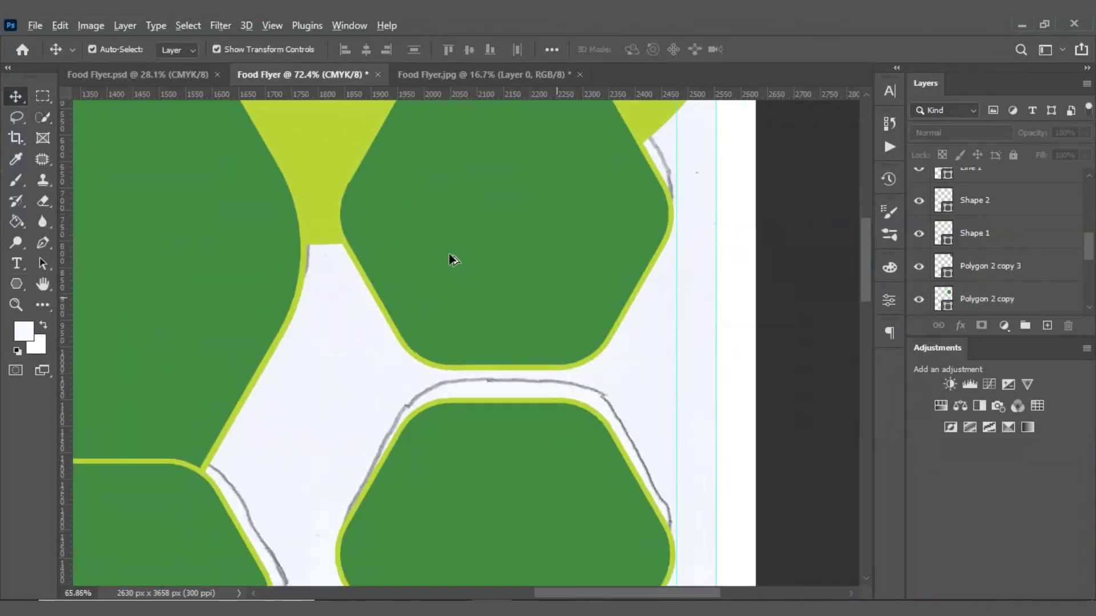
scroll(500, 255, down, 3)
click(498, 252)
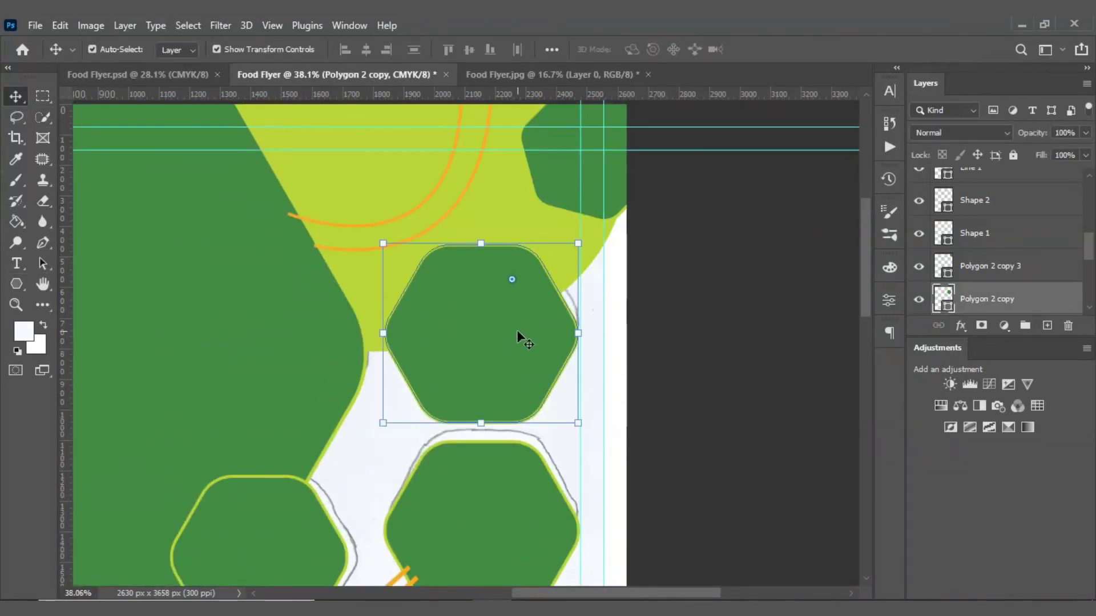
Change the upper hexagon's outline from lime to white
click(16, 263)
click(15, 285)
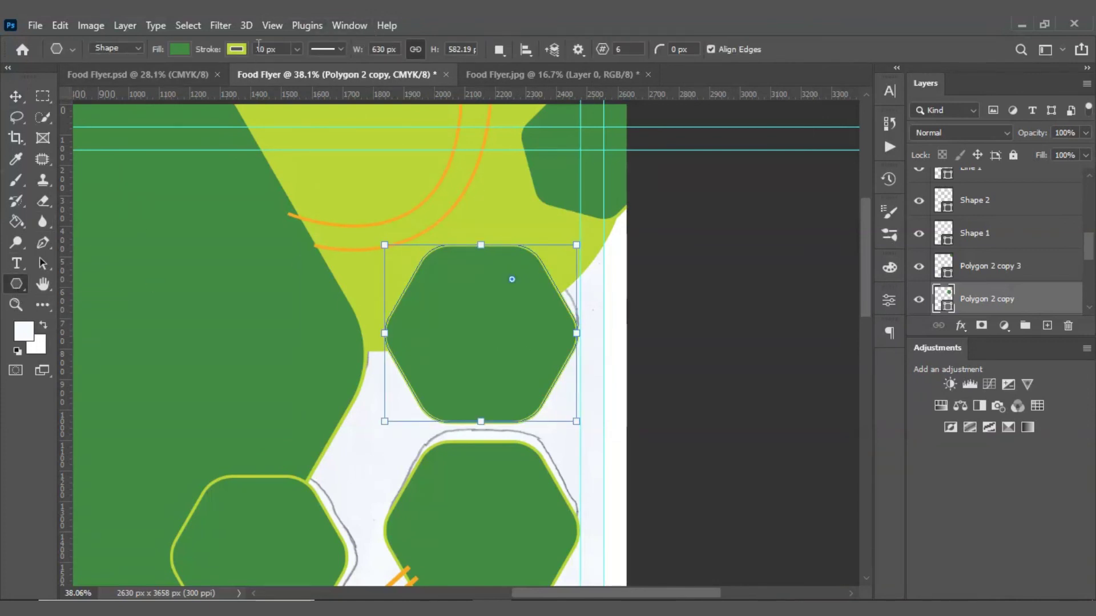
click(235, 49)
click(141, 80)
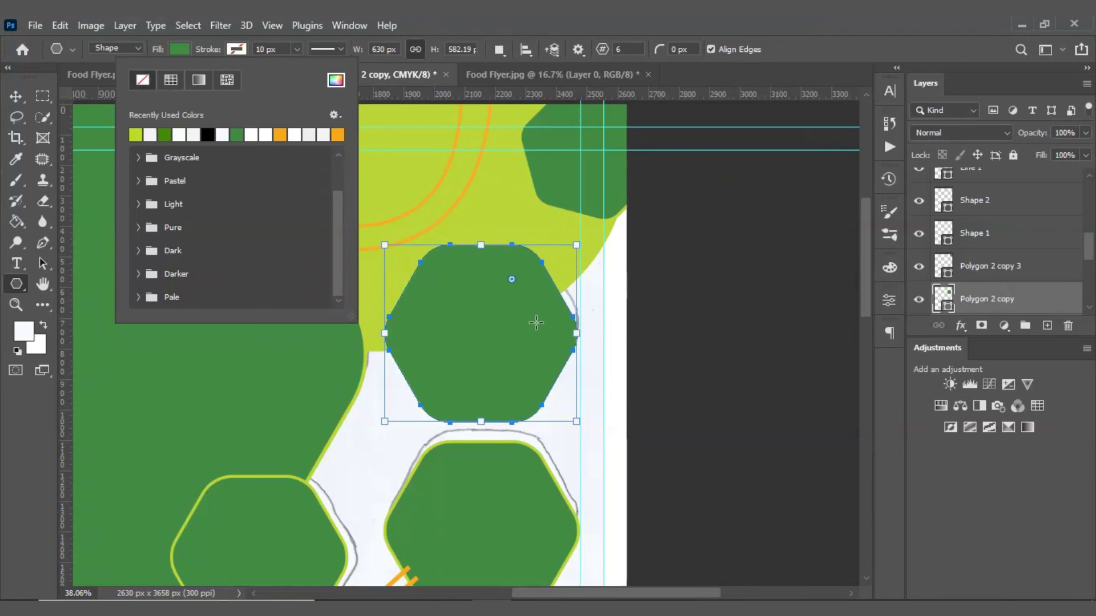
click(188, 135)
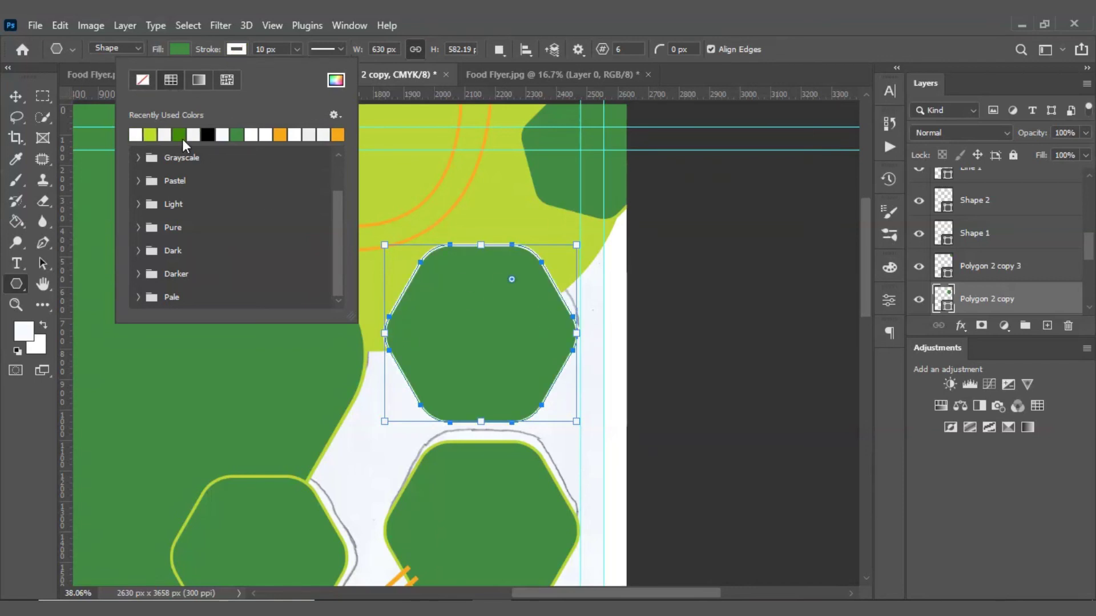
key(Return)
Give the green shape in the top corner a white outline, then deselect it
key(v)
click(524, 174)
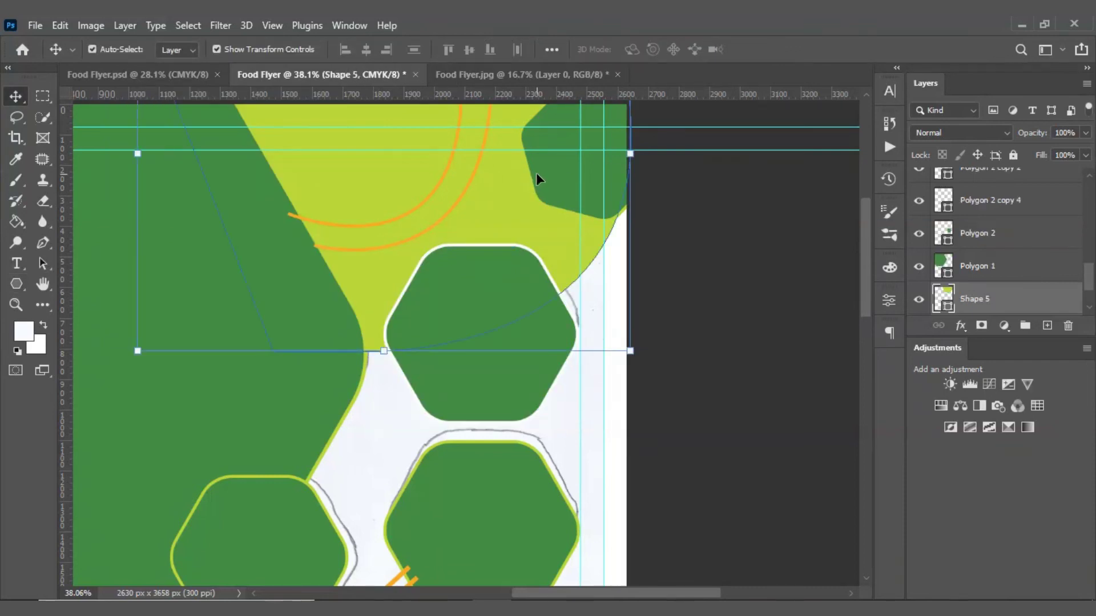
click(17, 282)
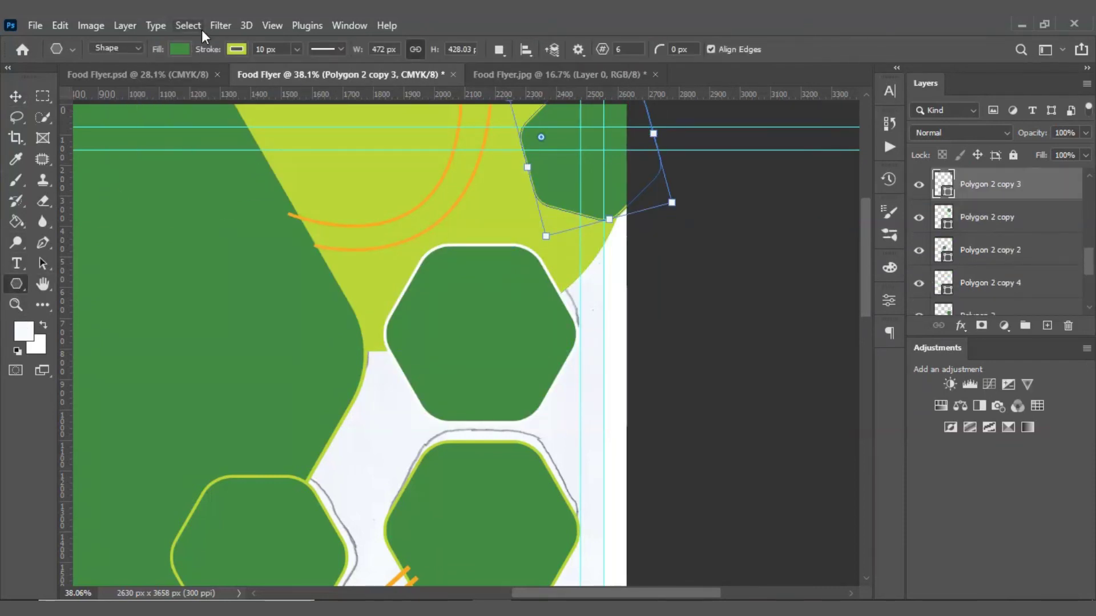
click(233, 48)
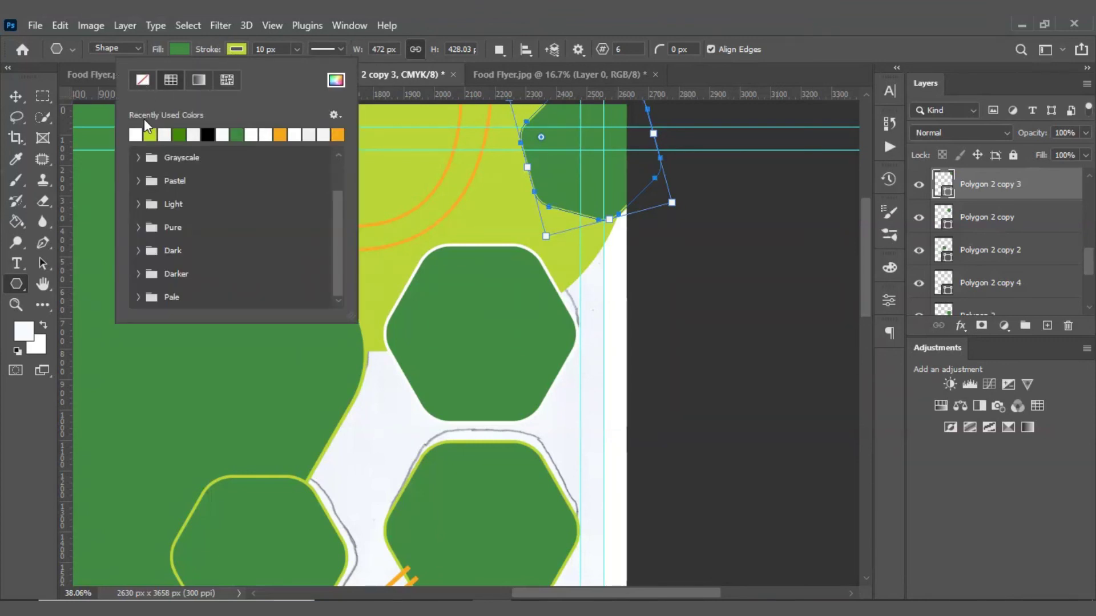
click(136, 137)
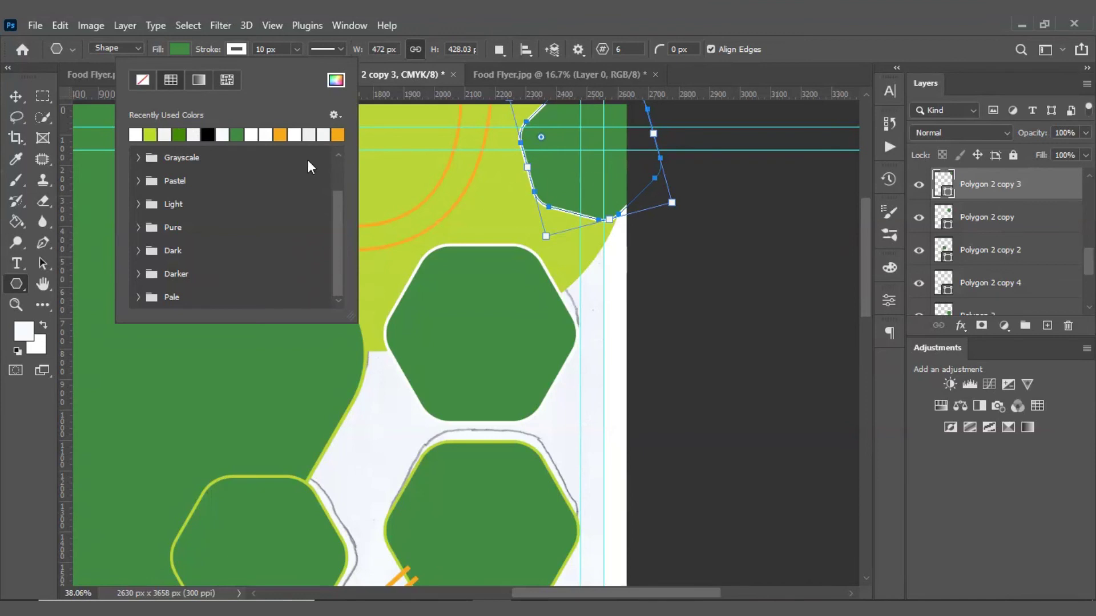
click(15, 96)
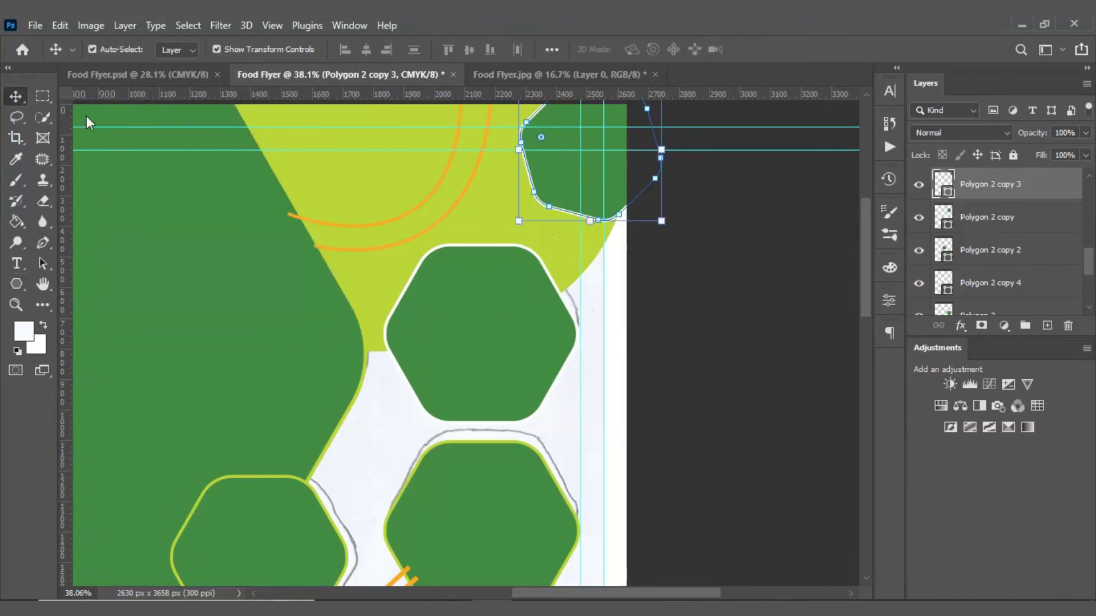
click(598, 306)
scroll(474, 260, down, 5)
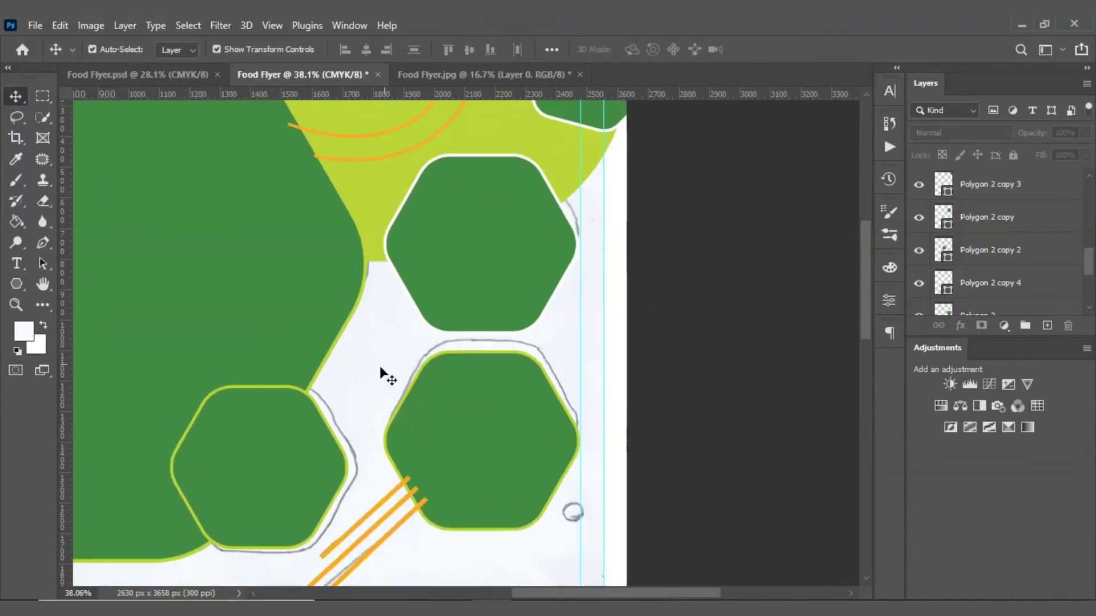
Select the small left hexagon and nudge it down slightly
click(302, 443)
scroll(454, 378, left, 10)
scroll(454, 378, down, 3)
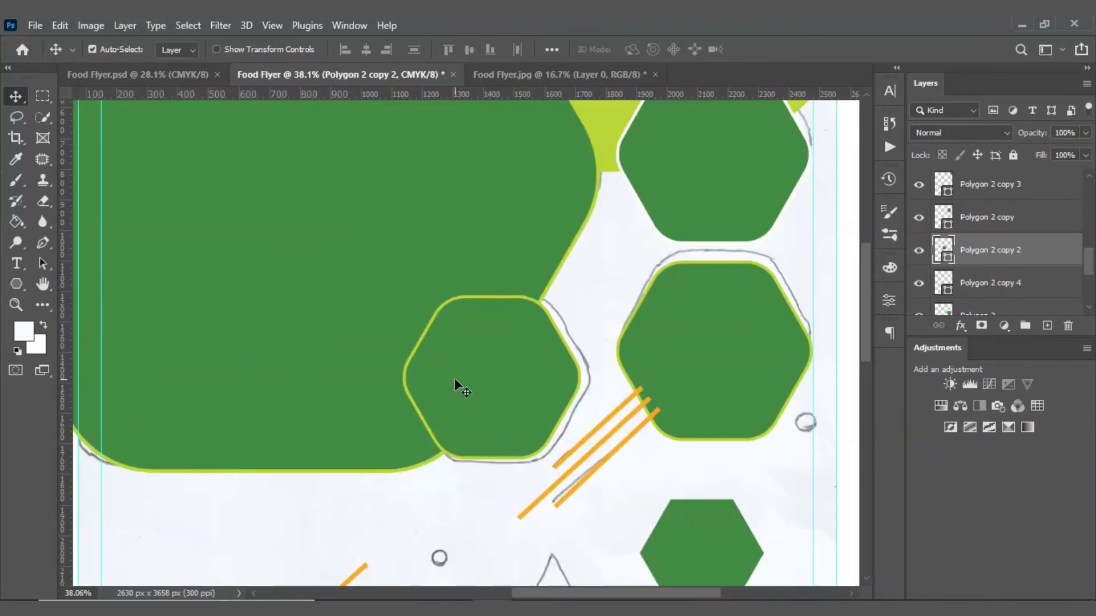
scroll(312, 345, down, 3)
mouse_move(419, 375)
mouse_down()
mouse_move(419, 408)
mouse_move(411, 329)
mouse_up()
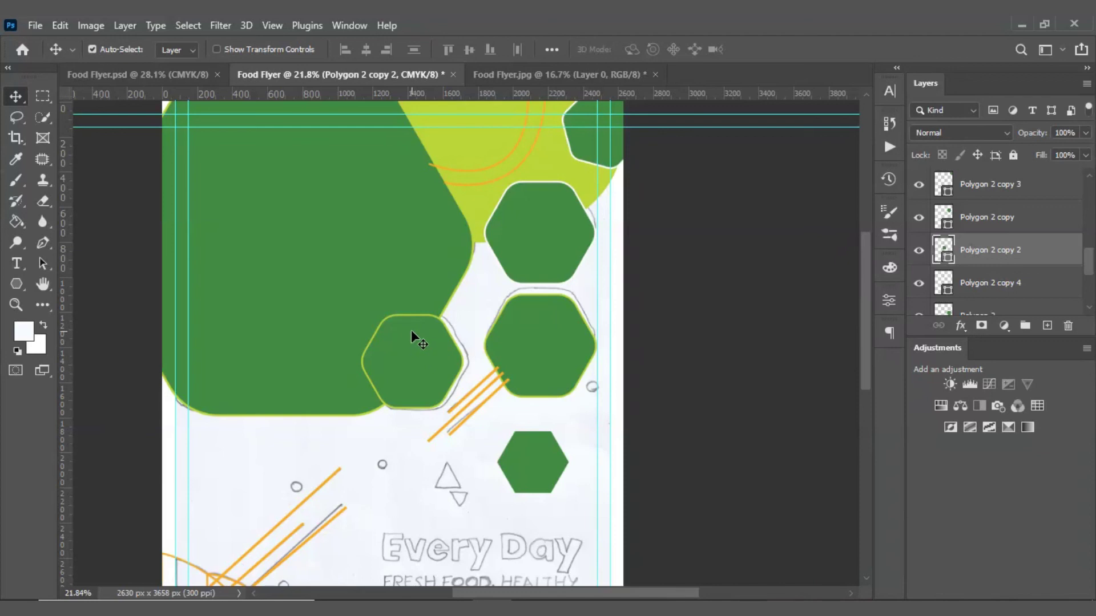
Turn on Show Transform Controls and make the small hexagon's outline white
click(217, 48)
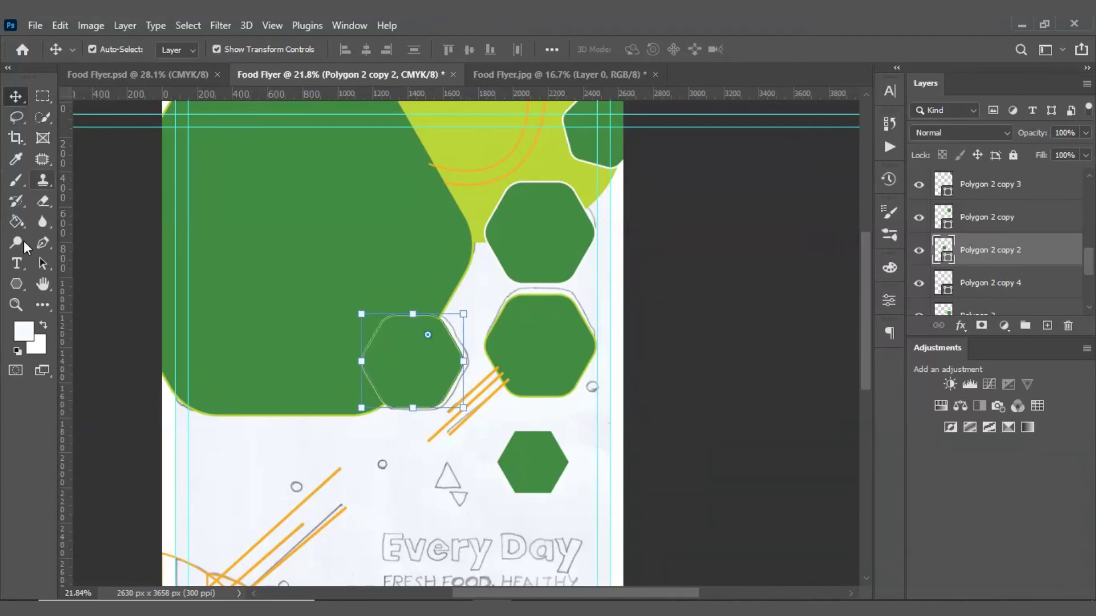
click(16, 284)
click(236, 49)
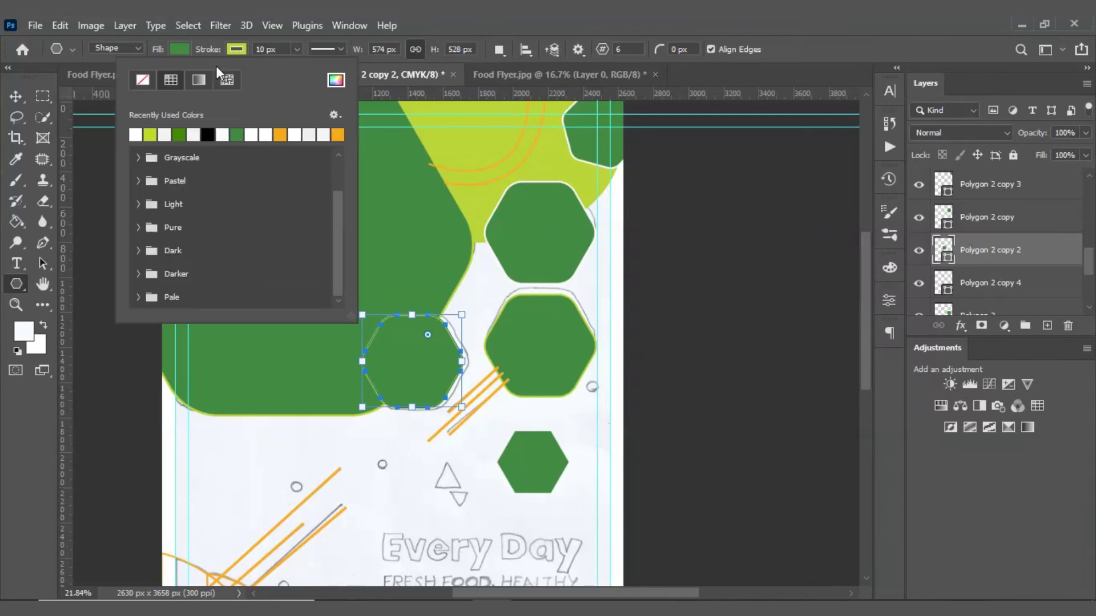
click(137, 133)
click(15, 95)
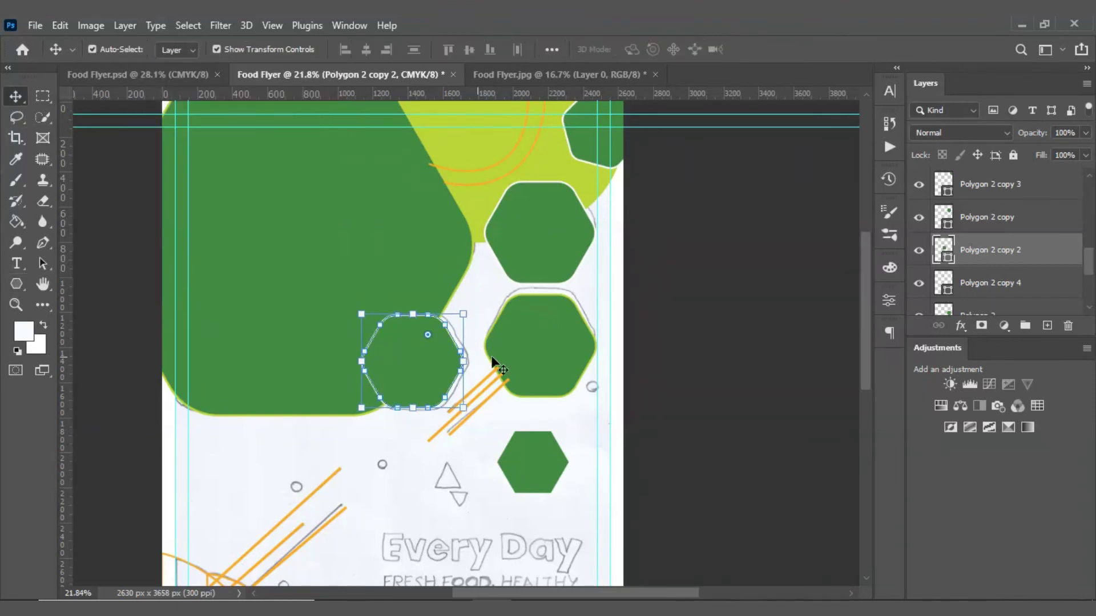
click(653, 292)
Select the lime shape at the top of the flyer
scroll(588, 208, down, 3)
scroll(599, 162, up, 2)
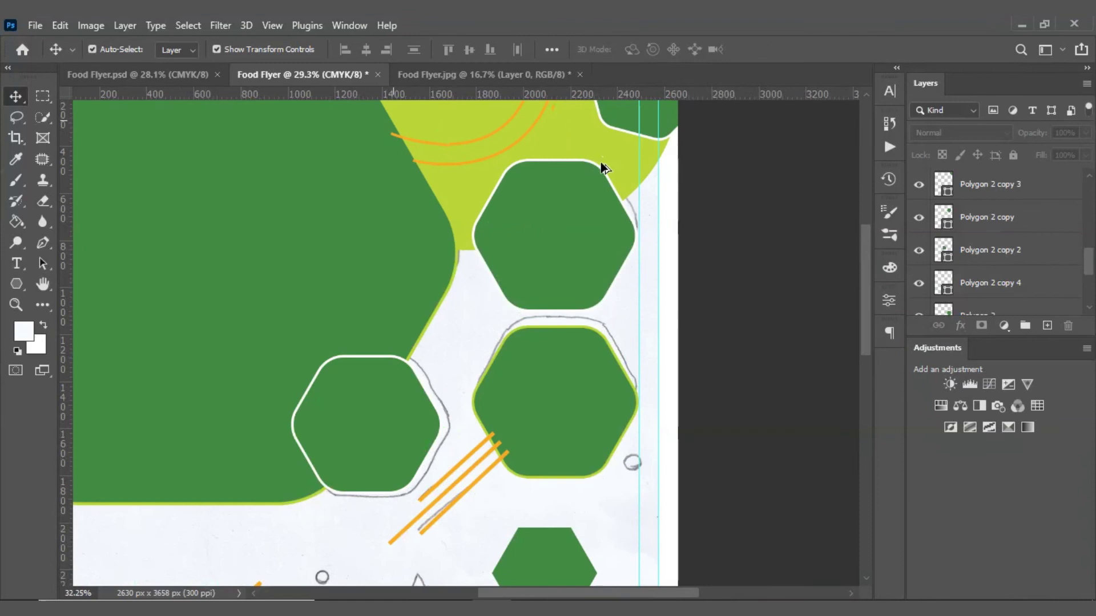
scroll(477, 173, up, 3)
click(469, 152)
Select both orange arcs, Shape 1 and Shape 2, and set their stroke to white
scroll(495, 280, up, 3)
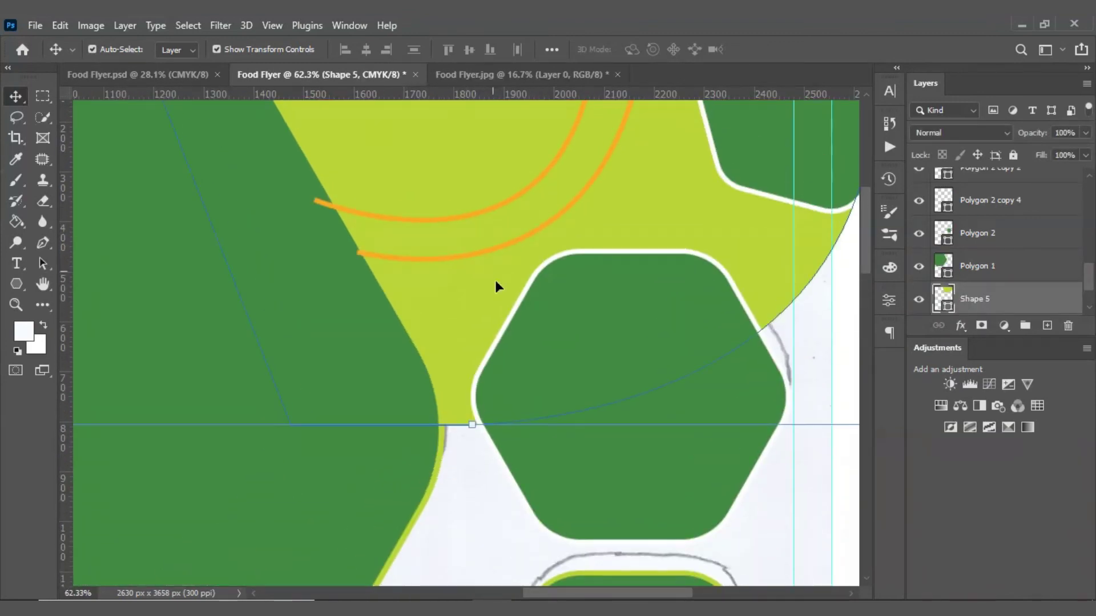
click(555, 219)
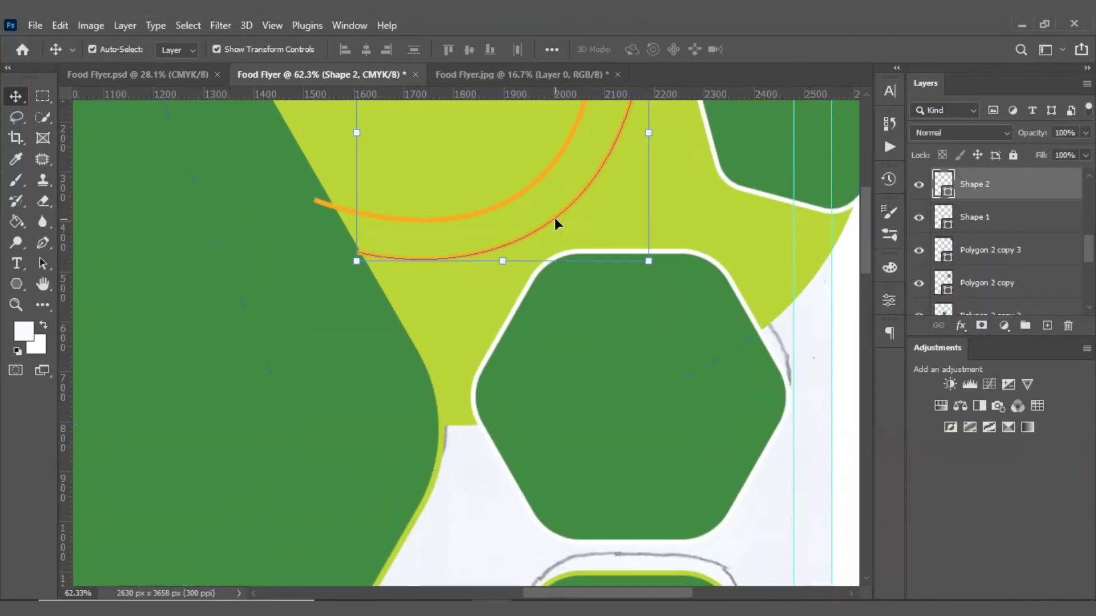
shift+click(522, 190)
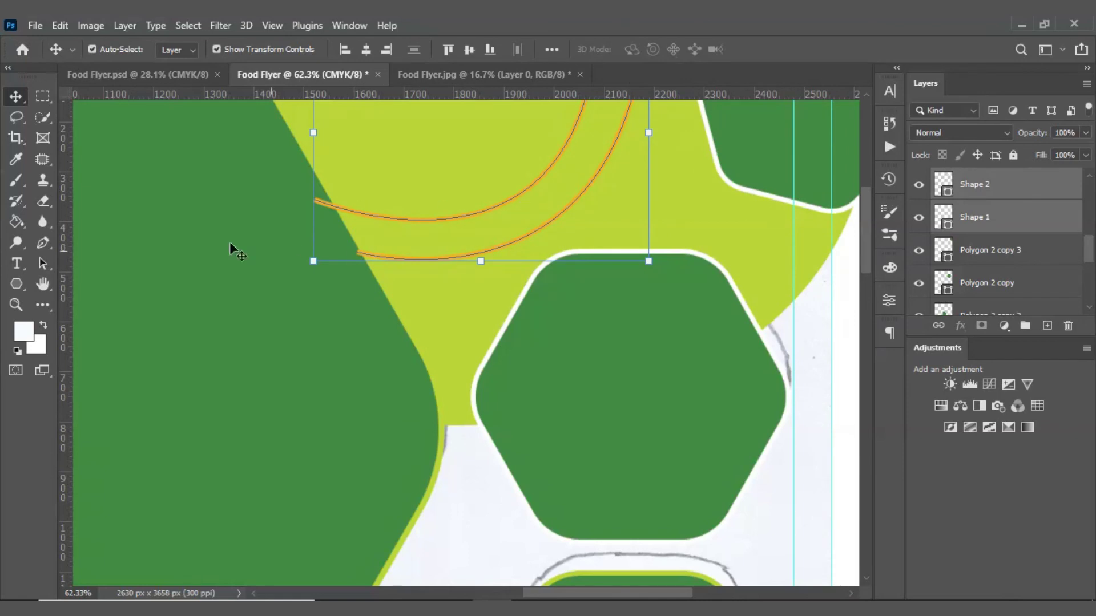
click(16, 284)
click(236, 49)
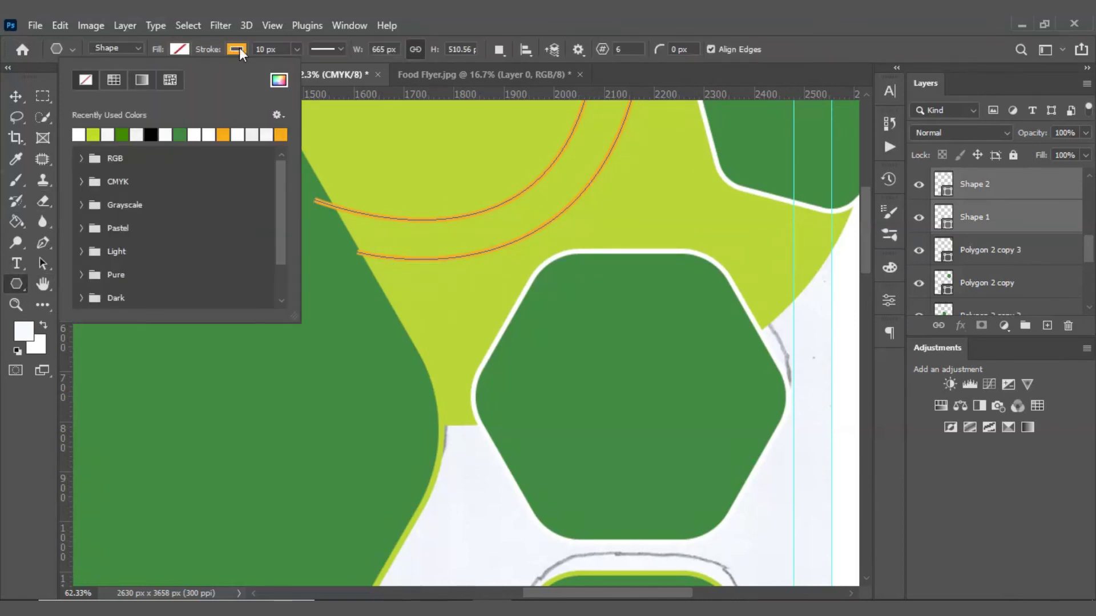
click(137, 134)
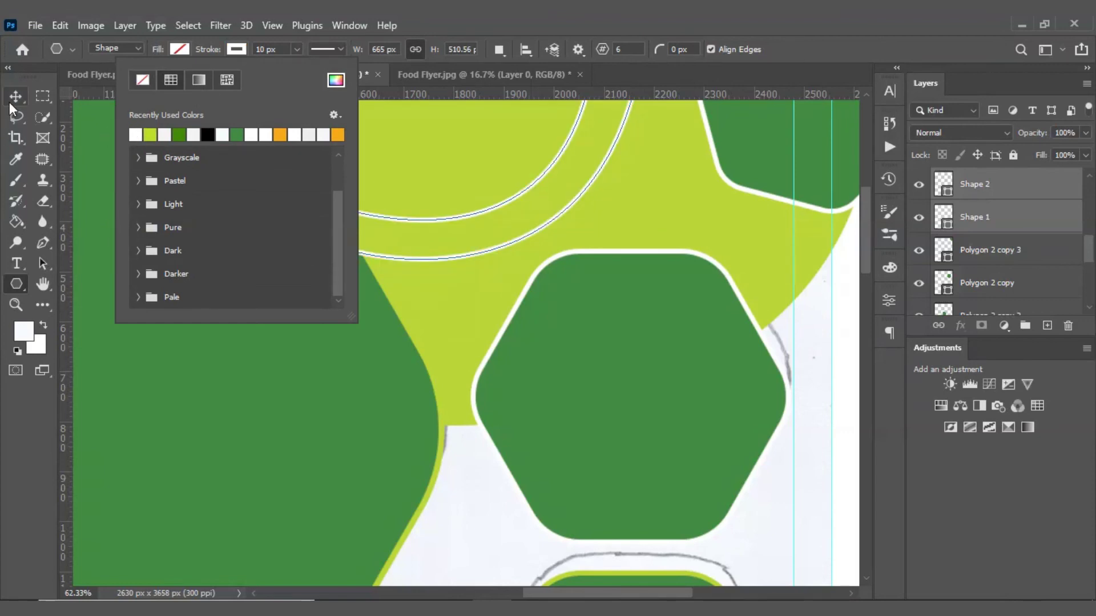
click(9, 102)
scroll(224, 228, down, 3)
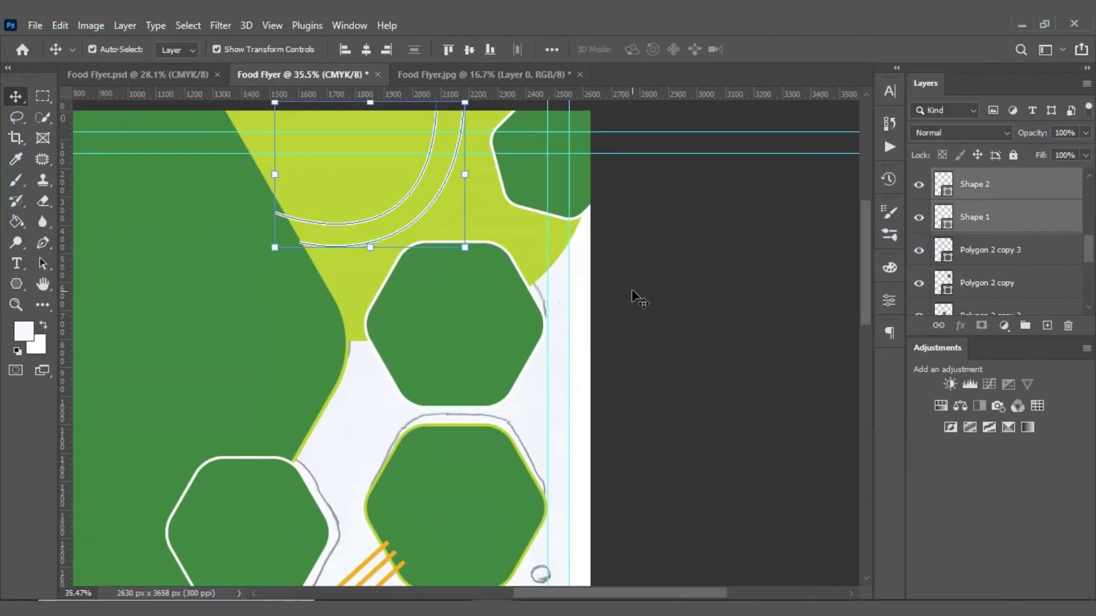
click(723, 312)
Scroll down and select the white-outlined small hexagon
scroll(491, 313, down, 1)
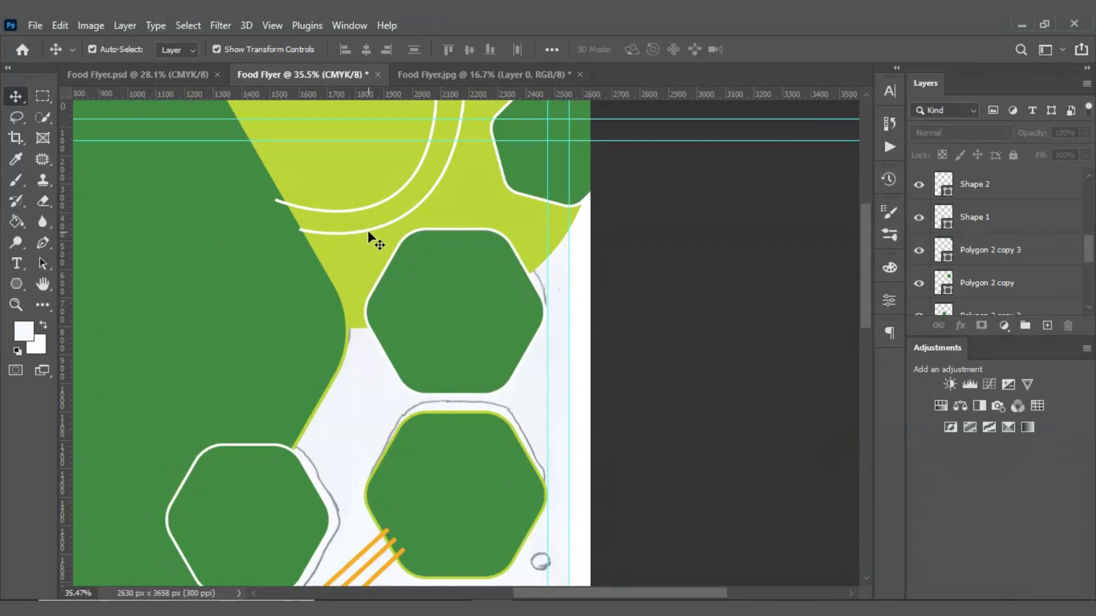
scroll(273, 197, up, 4)
scroll(408, 276, down, 3)
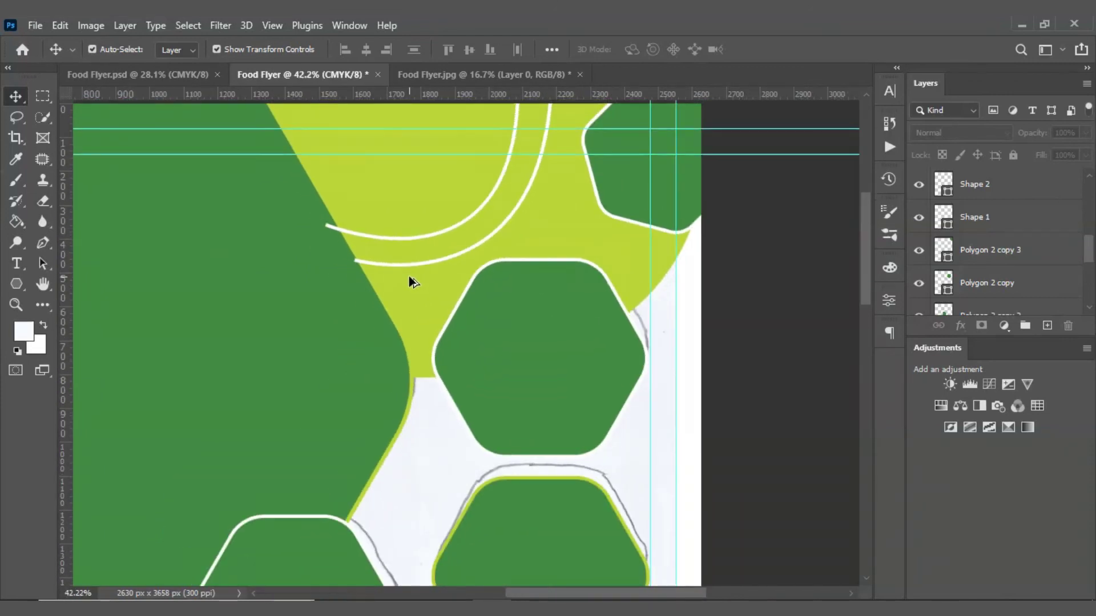
scroll(387, 269, down, 2)
scroll(355, 250, up, 3)
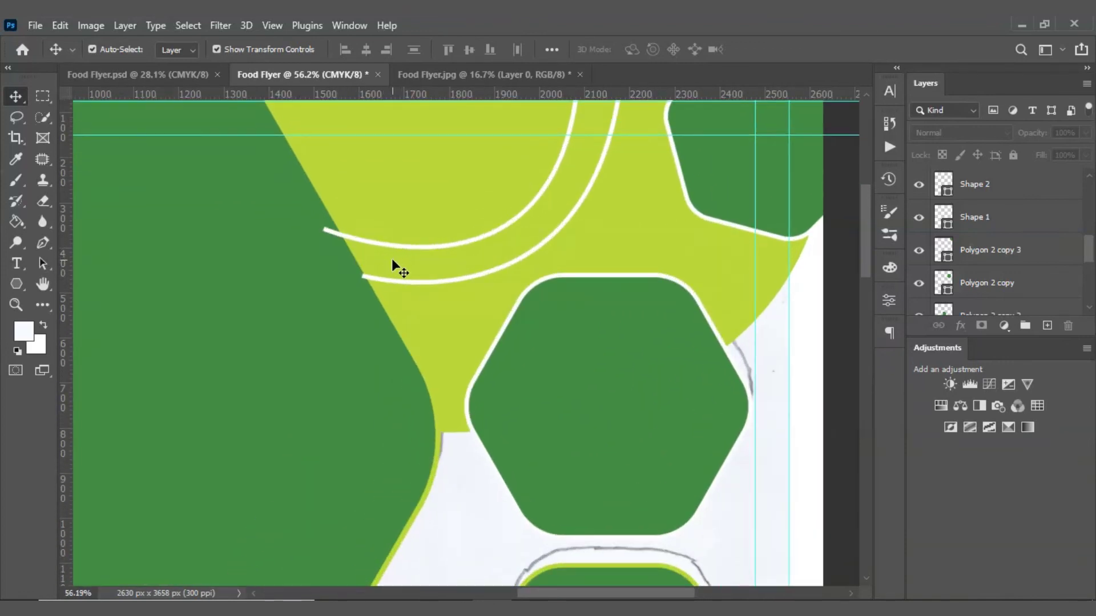
scroll(394, 264, down, 2)
scroll(356, 336, down, 2)
click(346, 454)
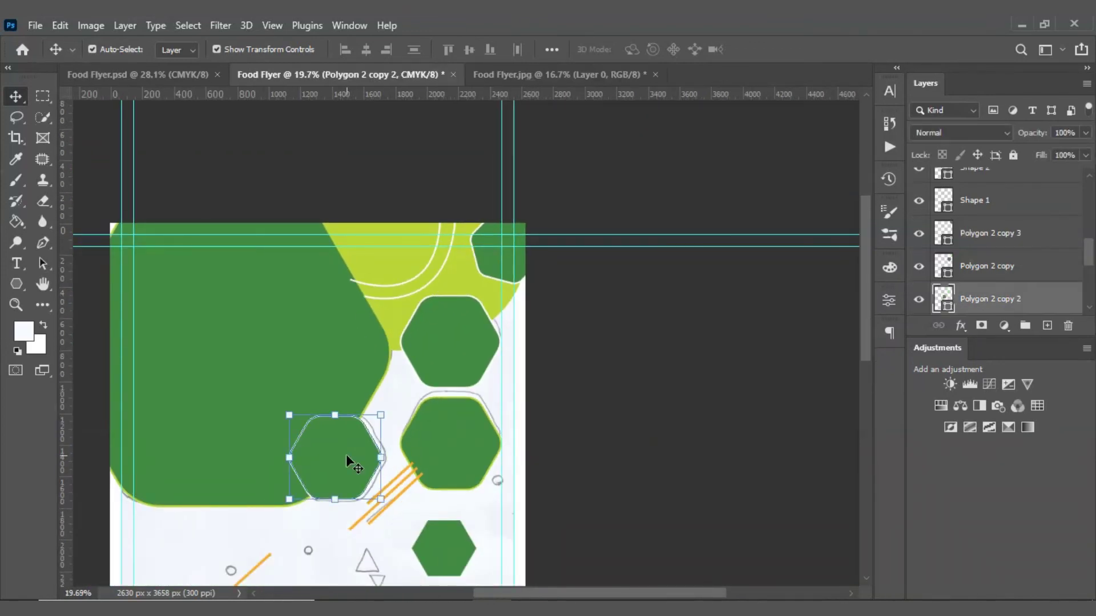
Add the large green shape to the hexagon selection, then deselect both
shift+click(276, 360)
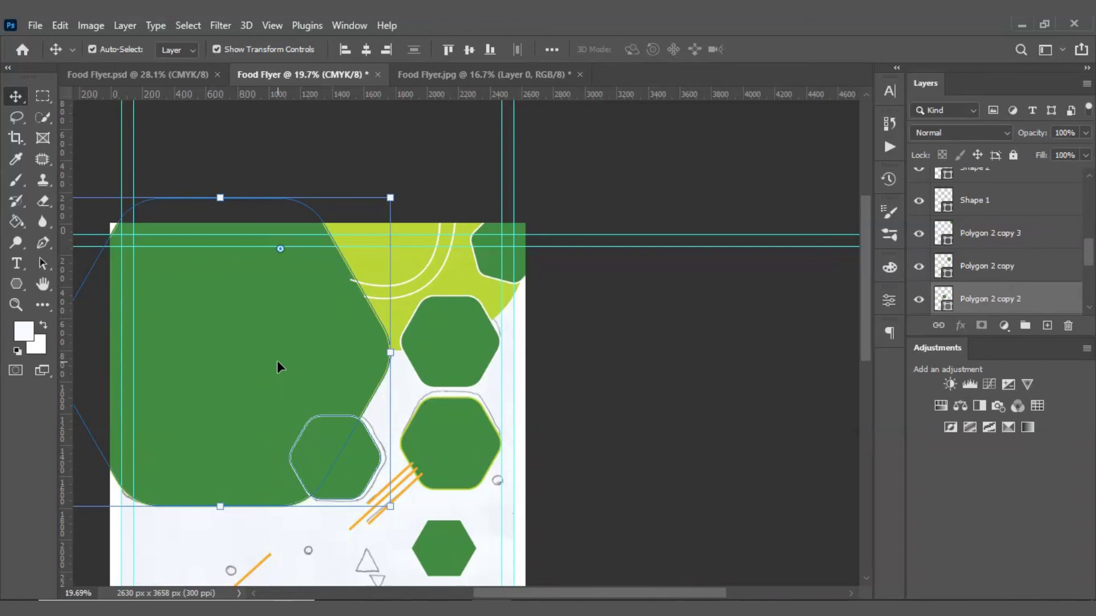
key(ctrl)
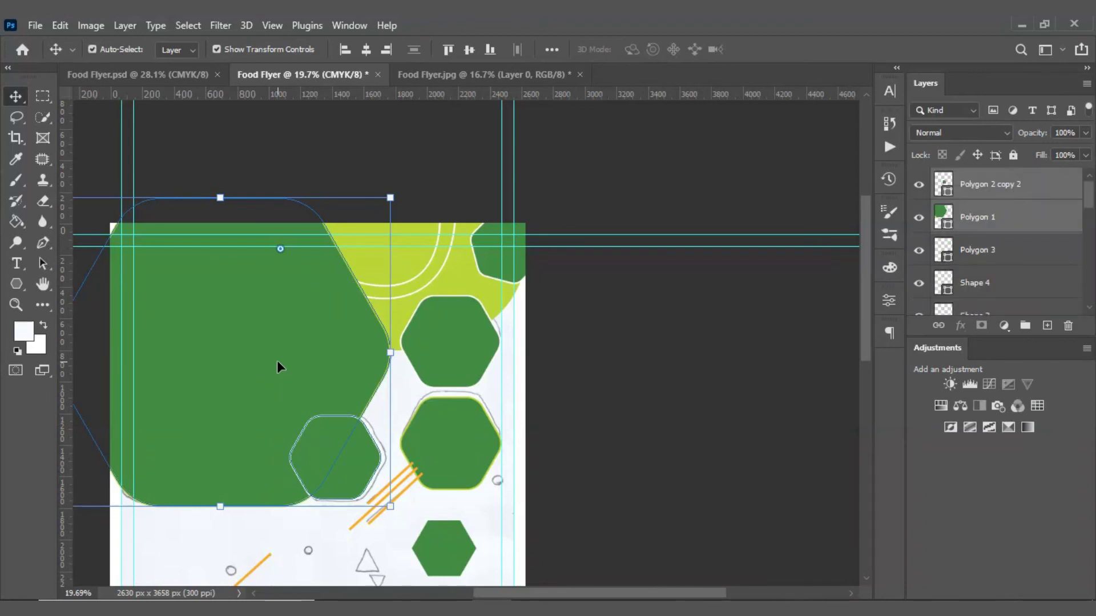
click(562, 376)
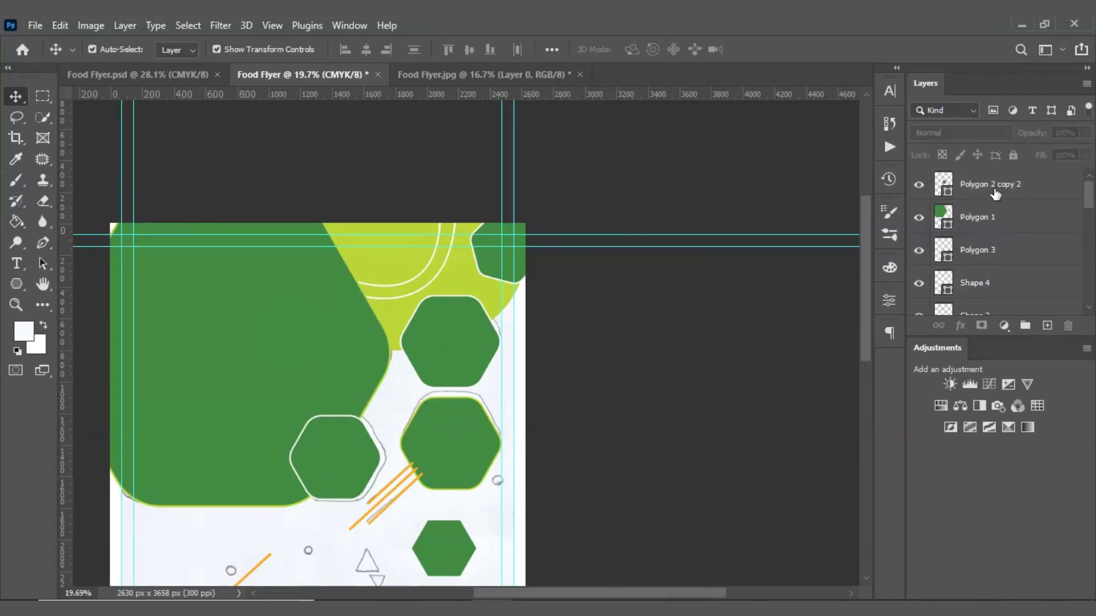
Hide and reshow Polygon 2 copy 2 and Polygon 1 to compare the layers
click(920, 186)
click(920, 185)
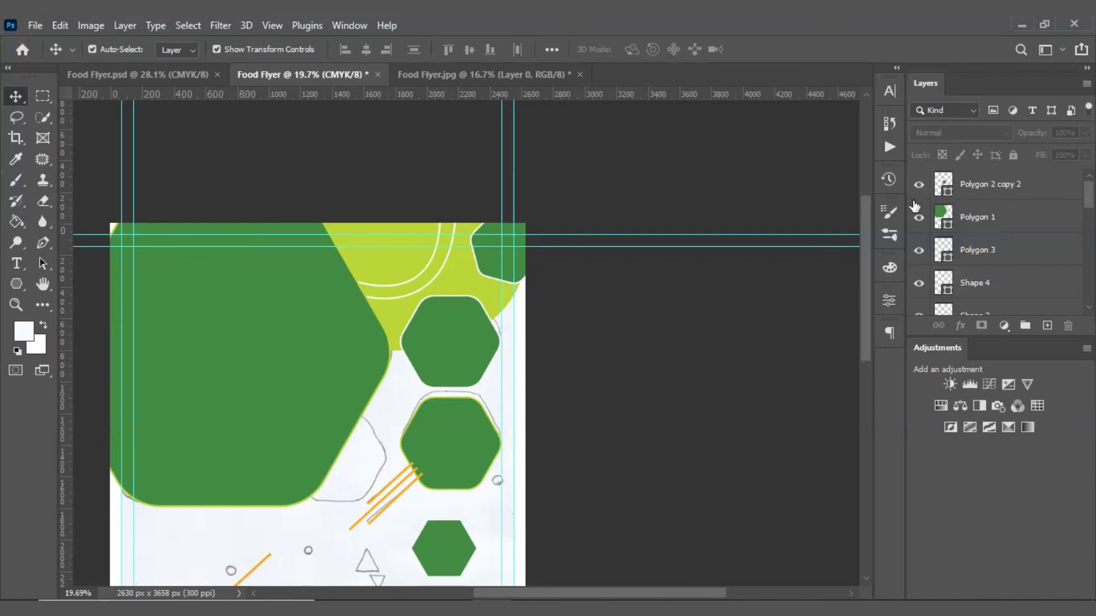
click(919, 220)
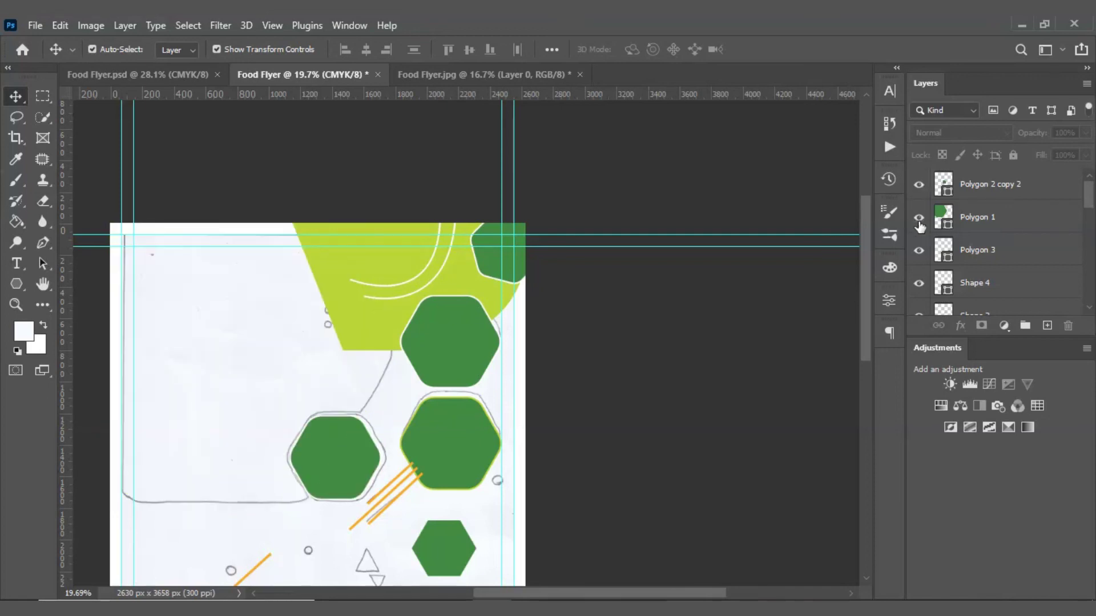
click(919, 219)
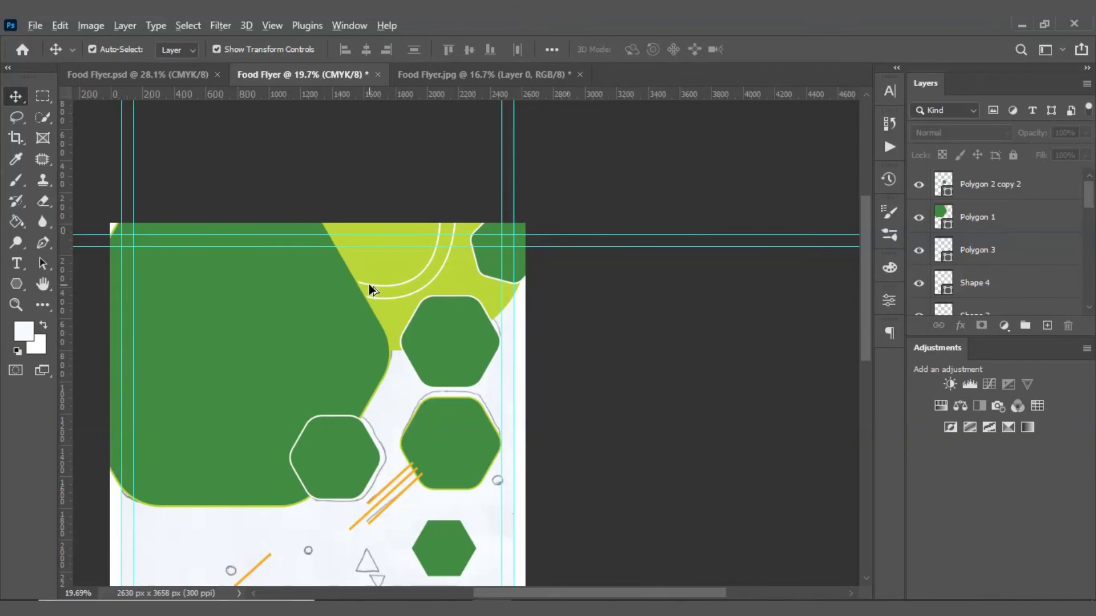
Select the wavy orange Shape 4 curve at the bottom, ready to edit its stroke
scroll(369, 288, up, 3)
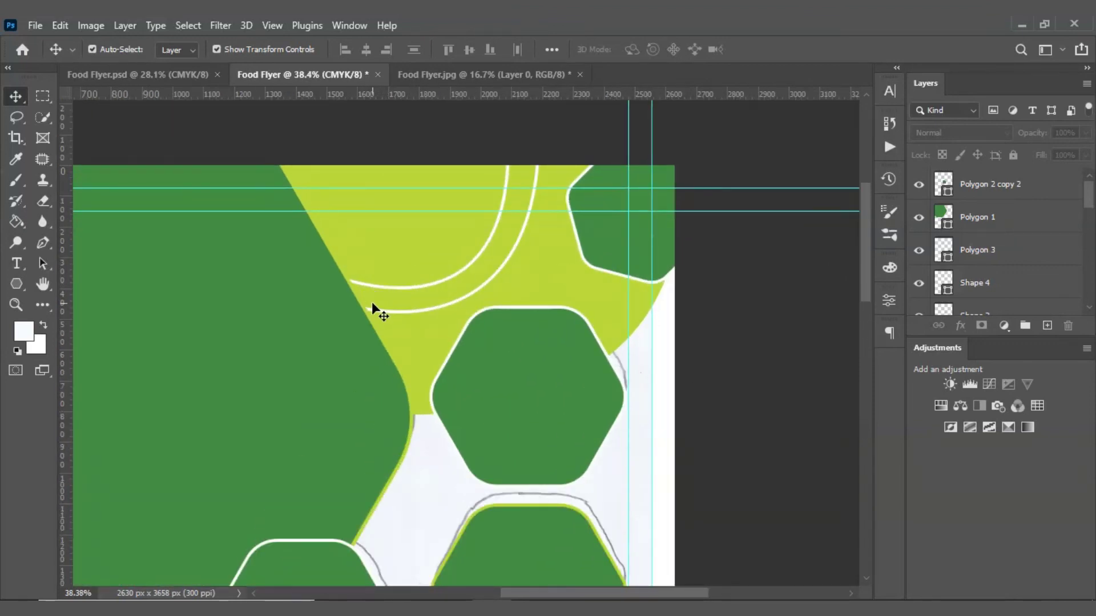
scroll(455, 308, down, 2)
scroll(420, 274, down, 5)
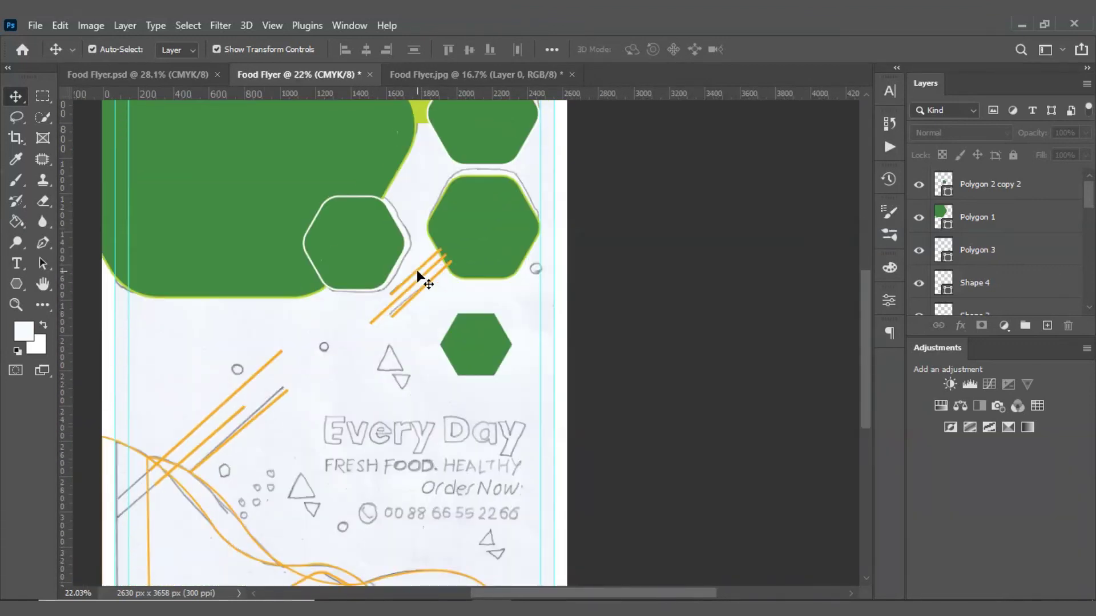
click(488, 309)
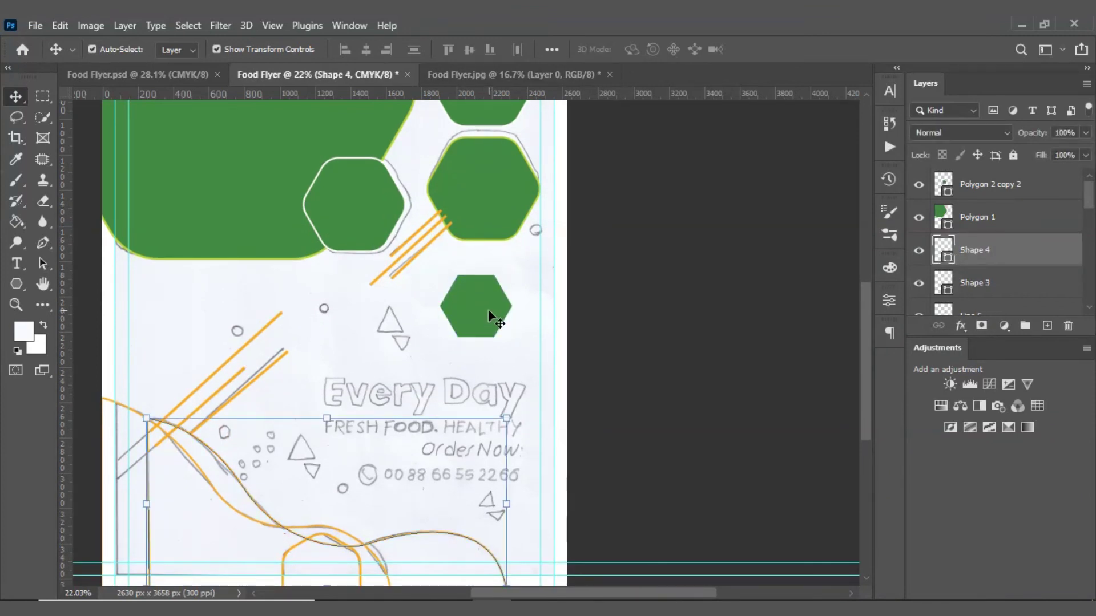
key(ctrl+z)
scroll(411, 357, down, 2)
scroll(399, 377, down, 3)
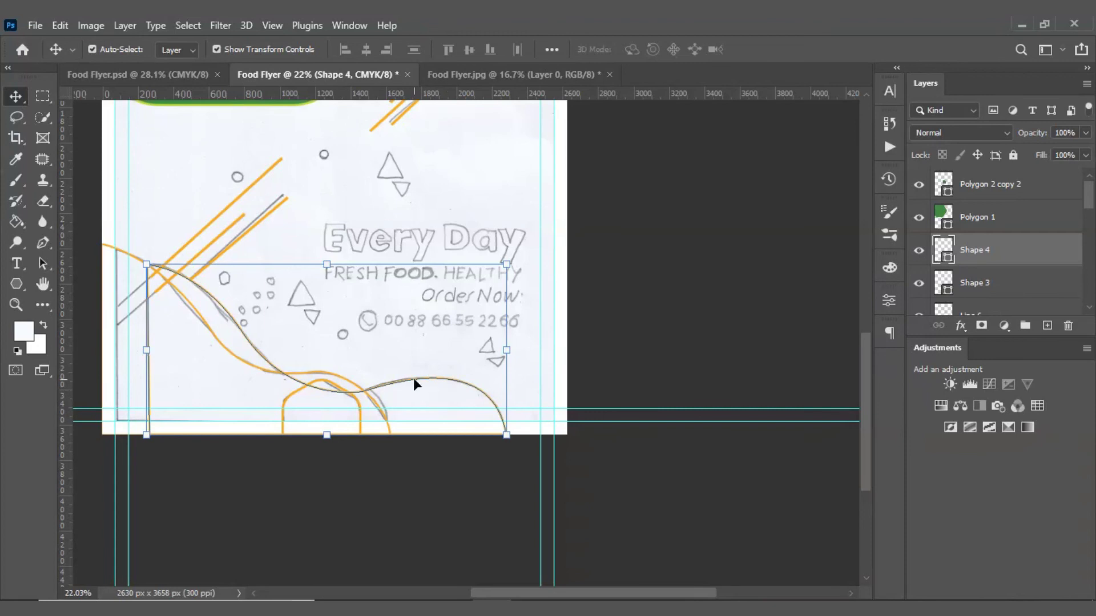
click(25, 291)
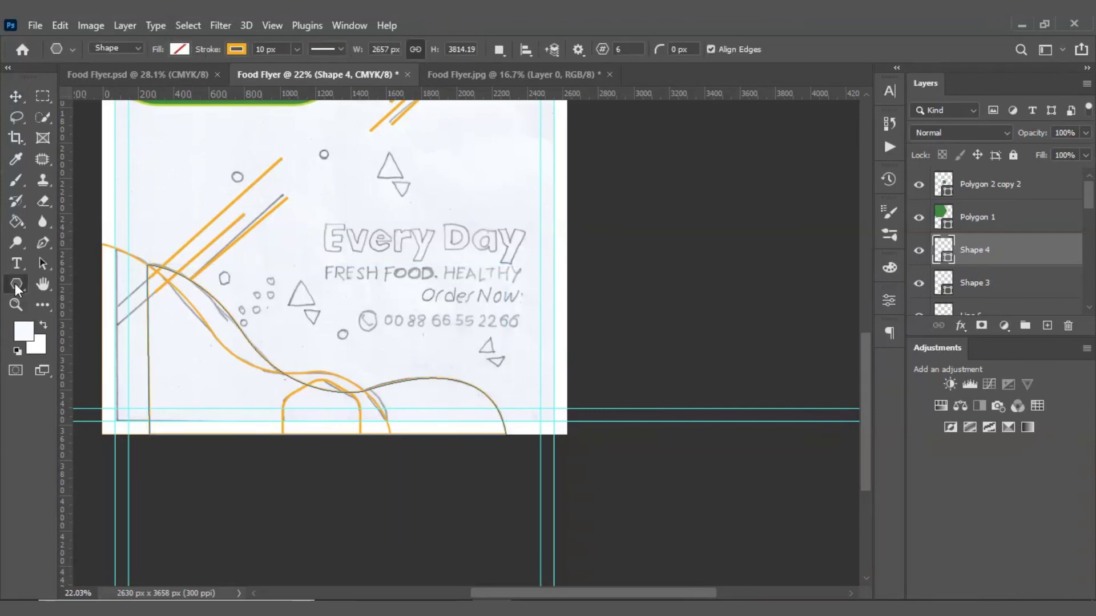